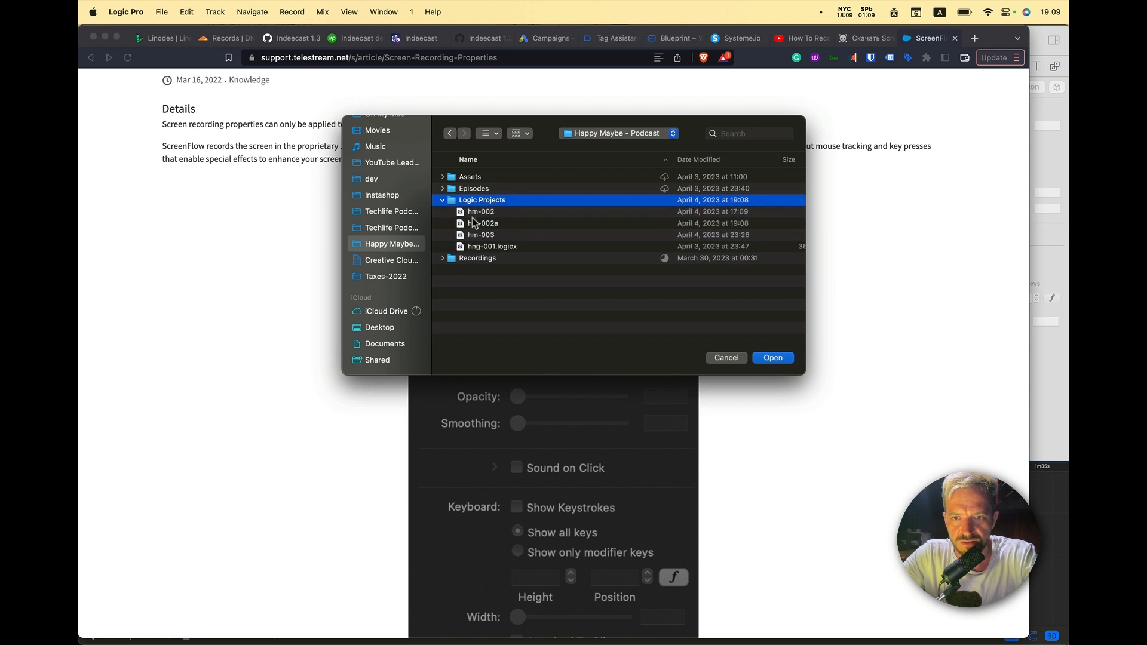
Step: Open the hm-003 project from the Logic Projects folder
double_click(507, 235)
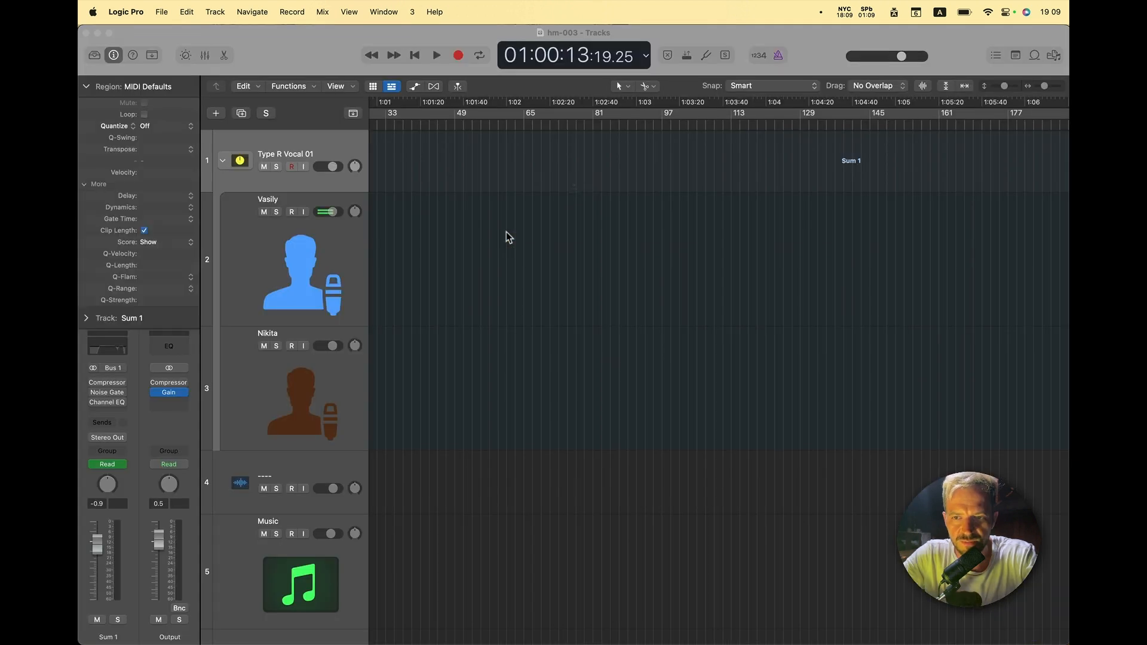
left_click(622, 232)
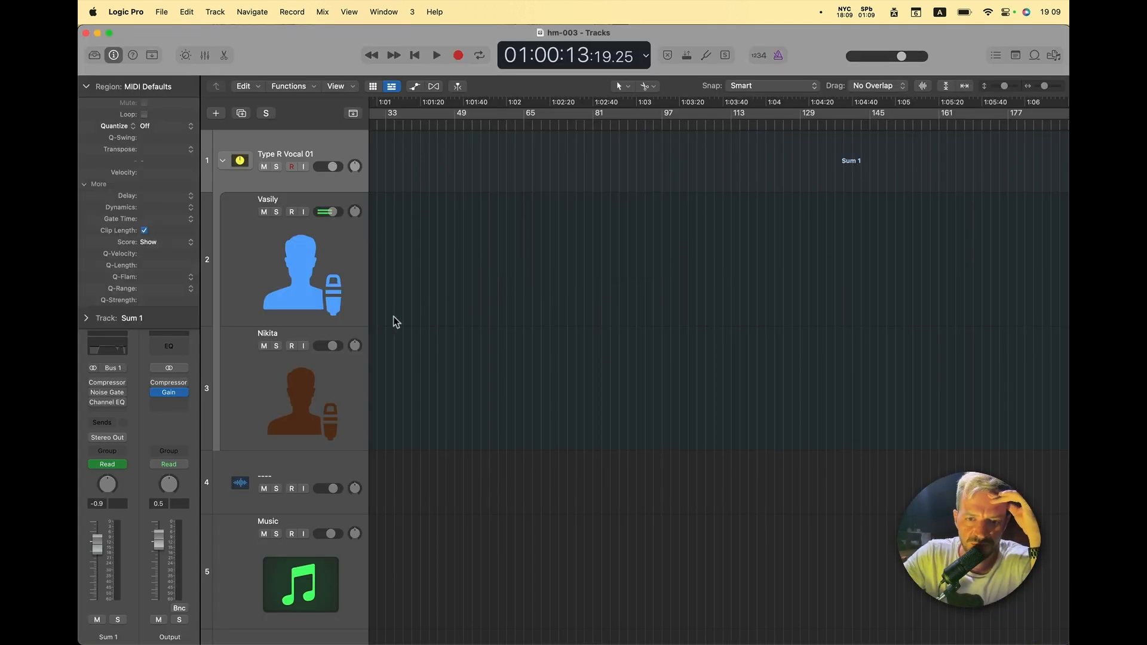
Step: Look over the two speaker tracks inside the Type R Vocal 01 track stack
left_click(345, 263)
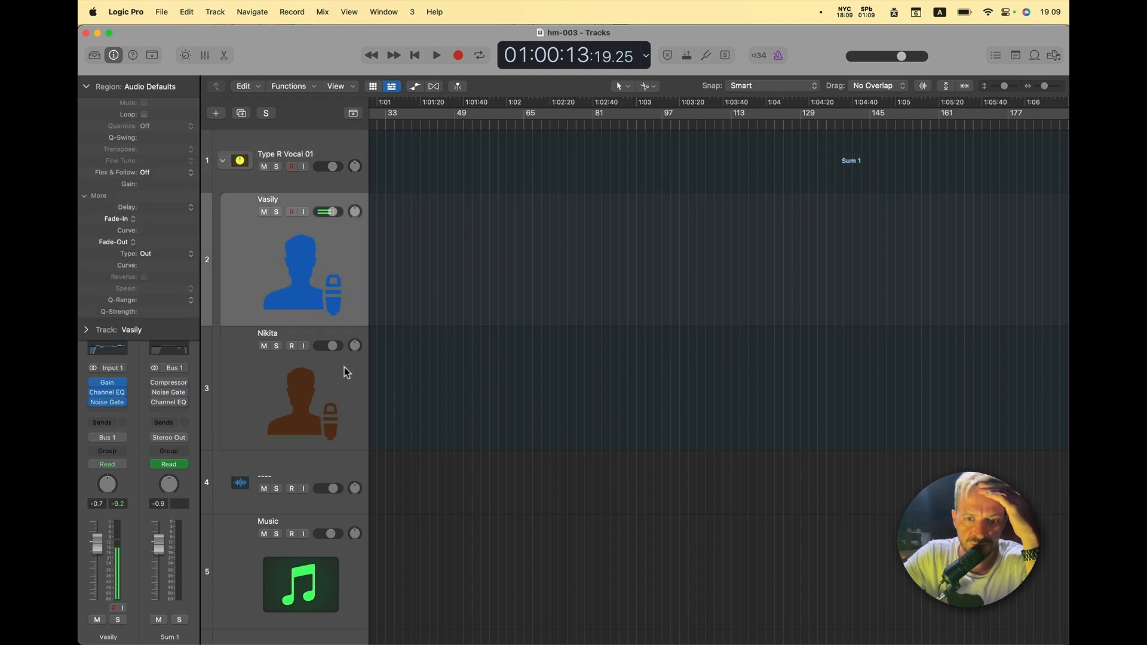
left_click(356, 407)
left_click(359, 310)
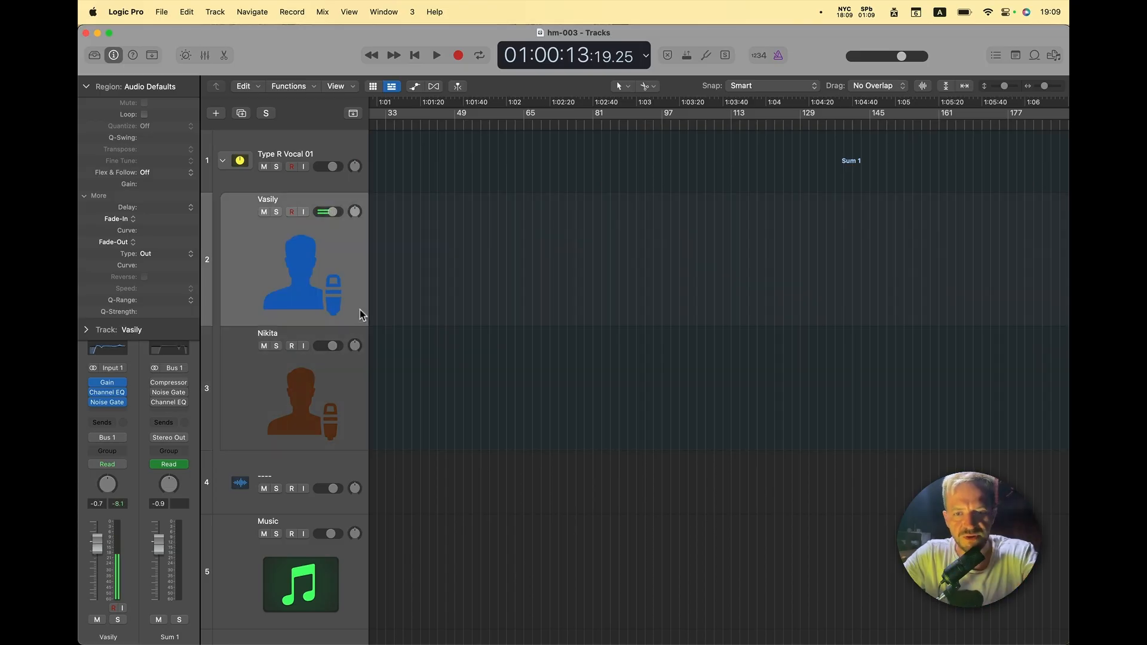
left_click(357, 381)
scroll(355, 494, "down", 1)
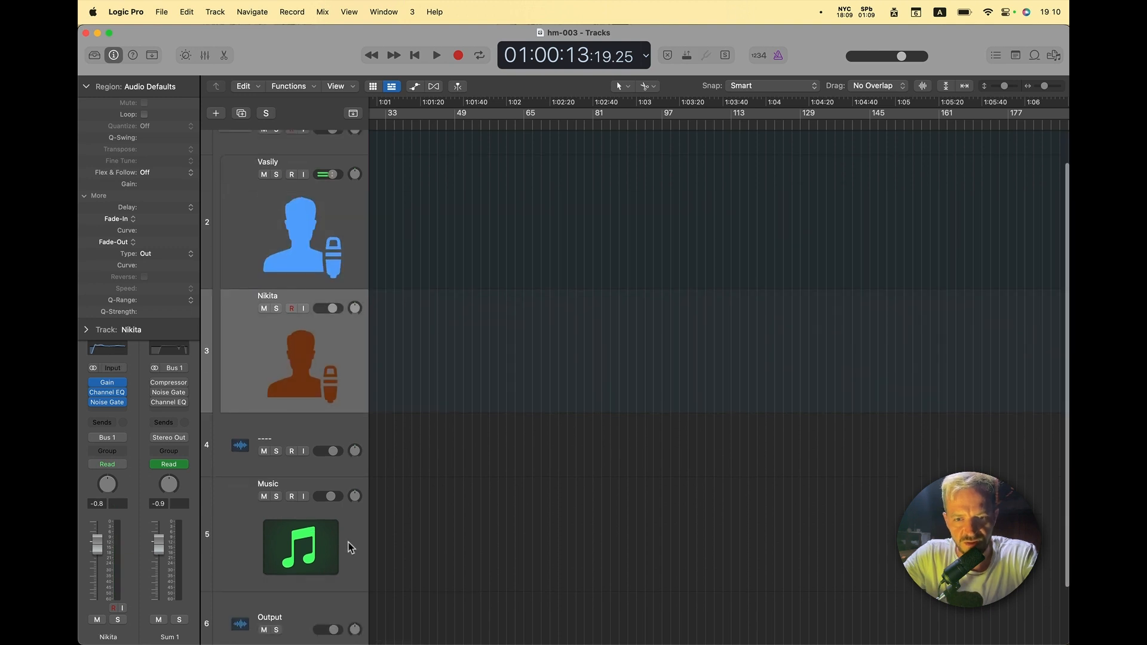
Step: Play the jingle region on the Music track from the start of the project, then stop playback
left_click(353, 545)
scroll(492, 538, "left", 5)
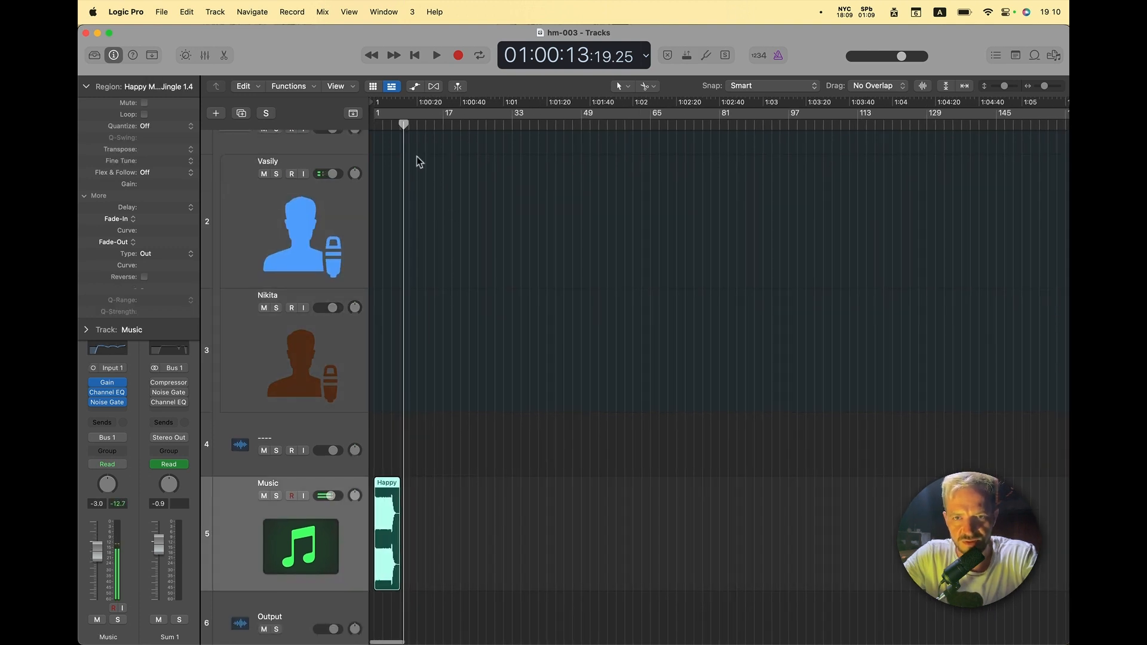
left_click_drag(402, 125, 371, 125)
key("space")
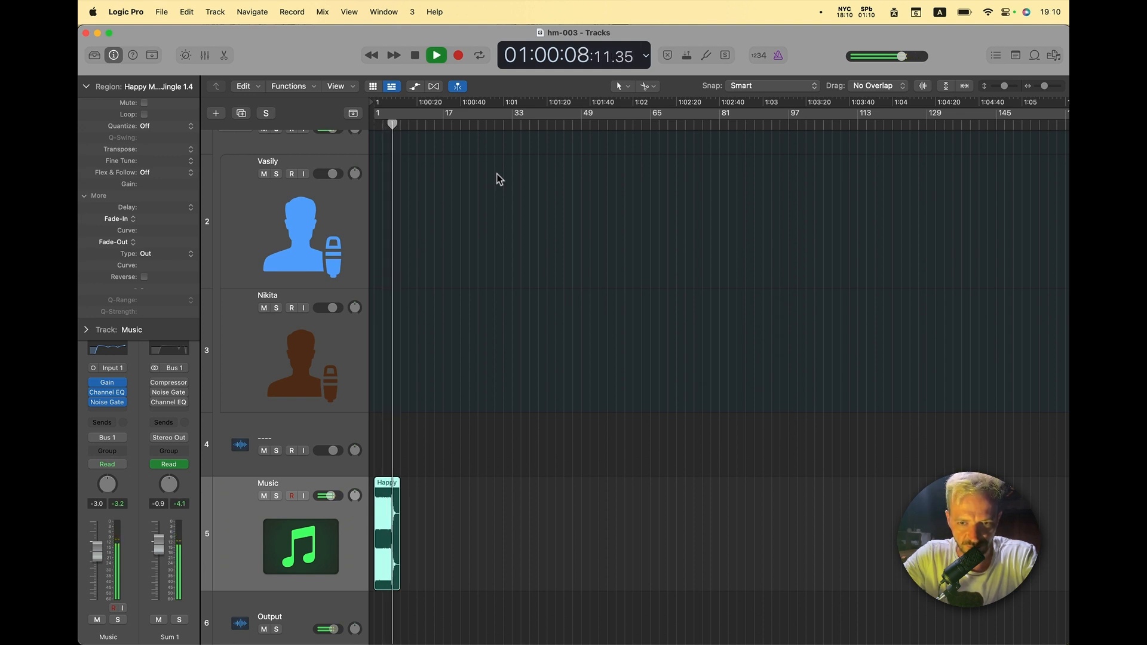
key("space")
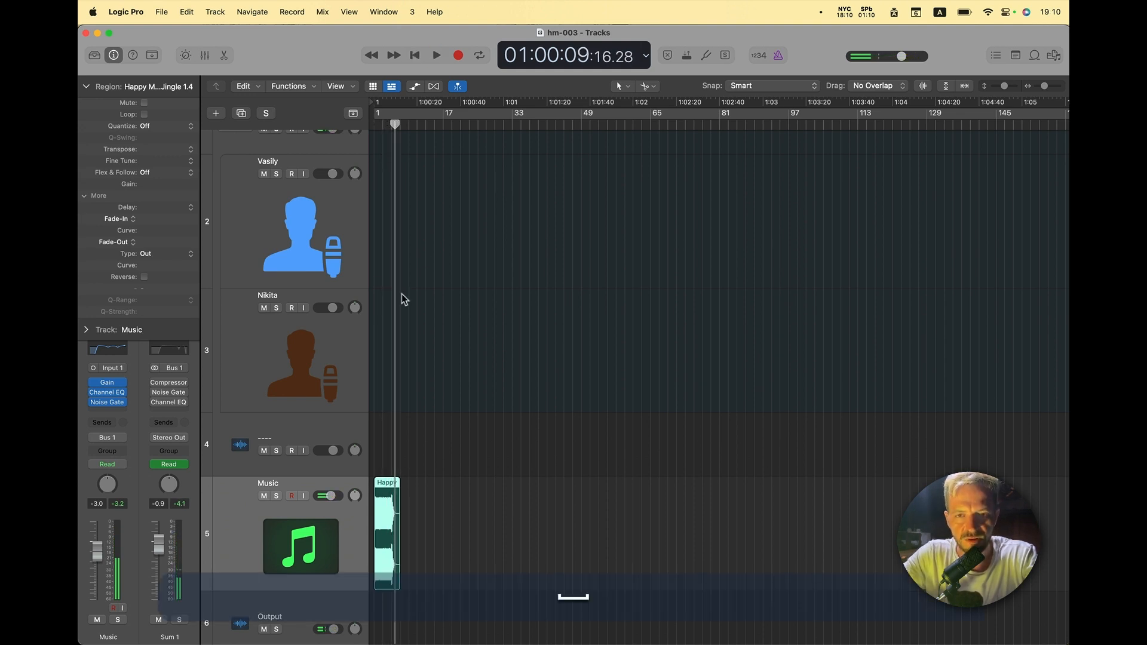
Step: Rename the Sum 1 track stack above the two speaker tracks to Speakers
scroll(402, 294, "up", 2)
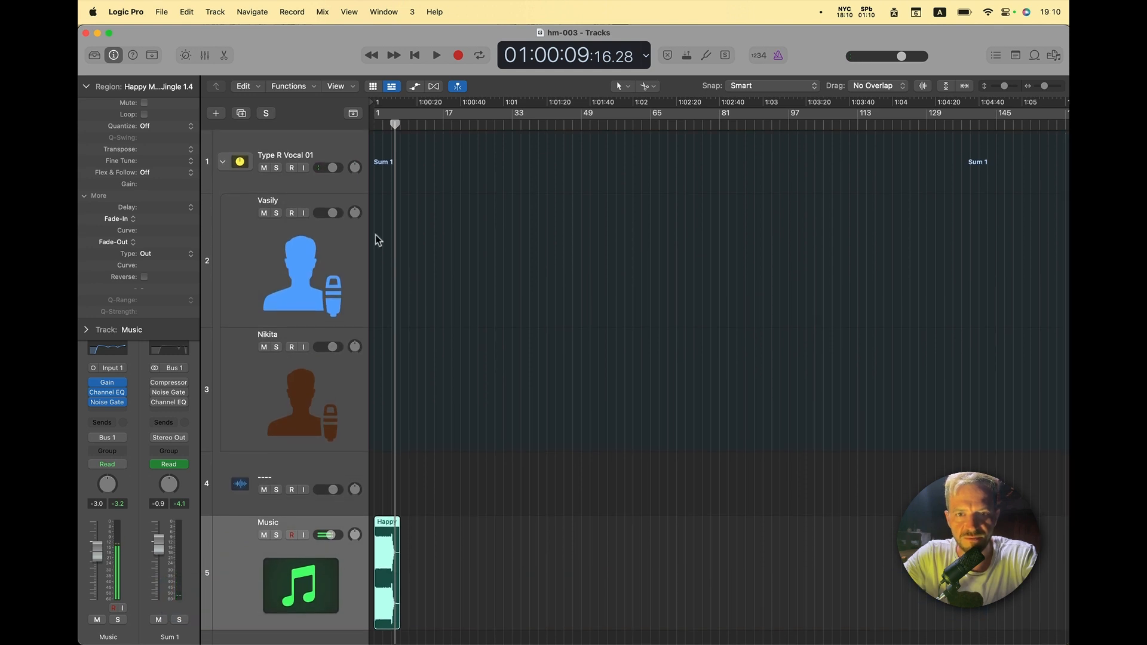
left_click(296, 160)
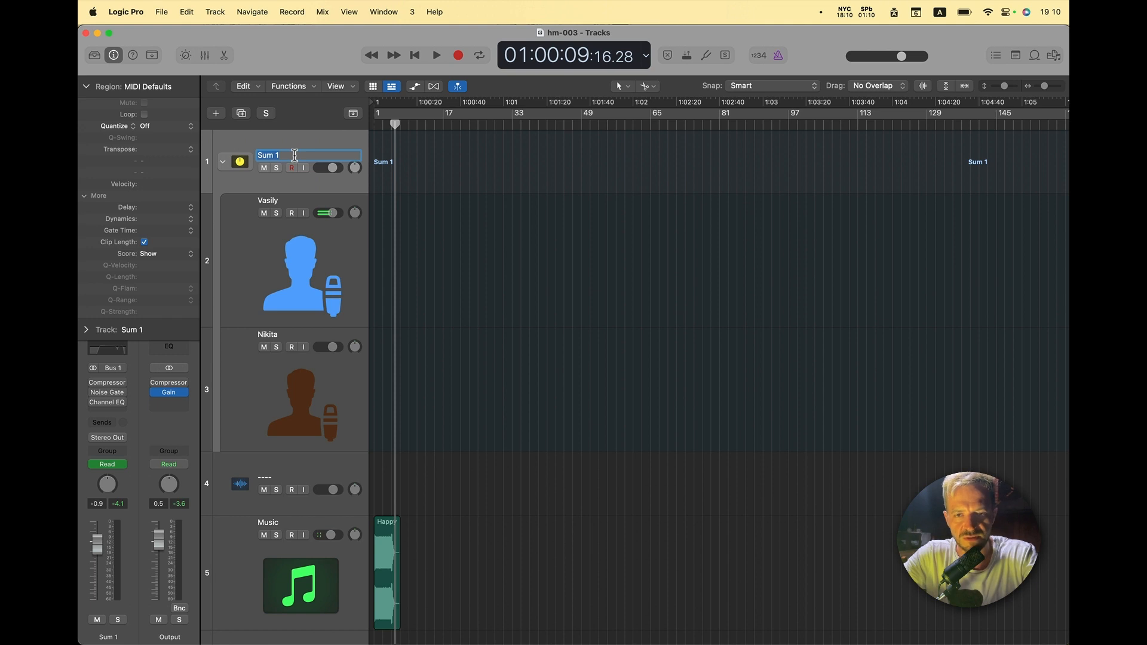
key("shift")
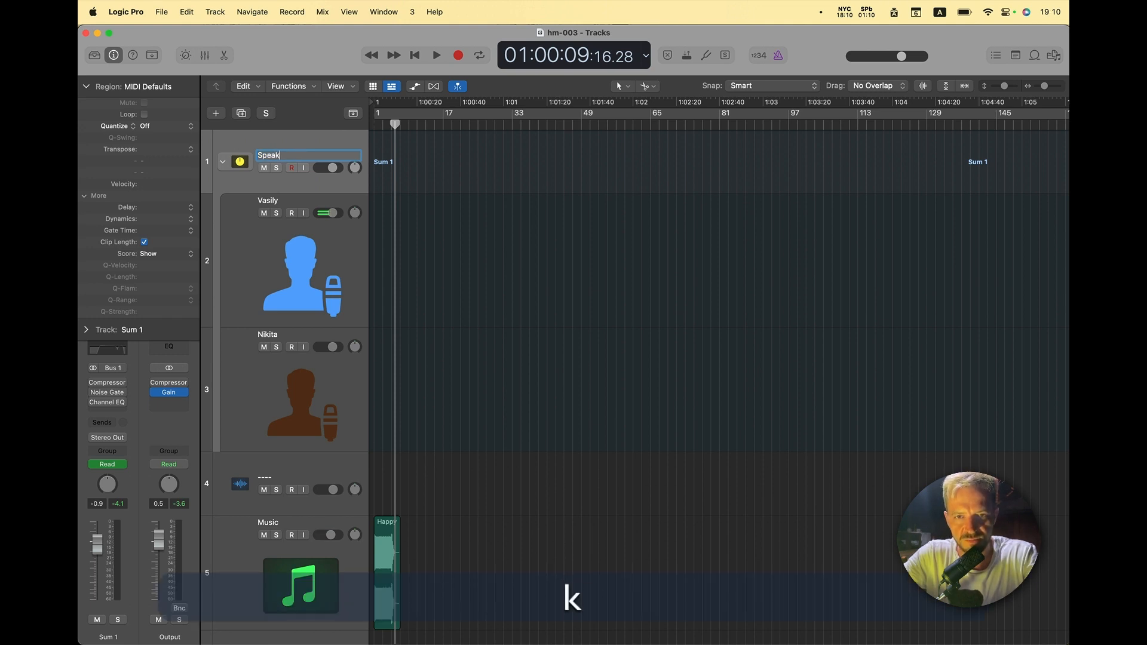
Step: Switch to Finder and preview the 150.2 MB episode 3 WAV recording in the Recordings folder
key("super+Tab")
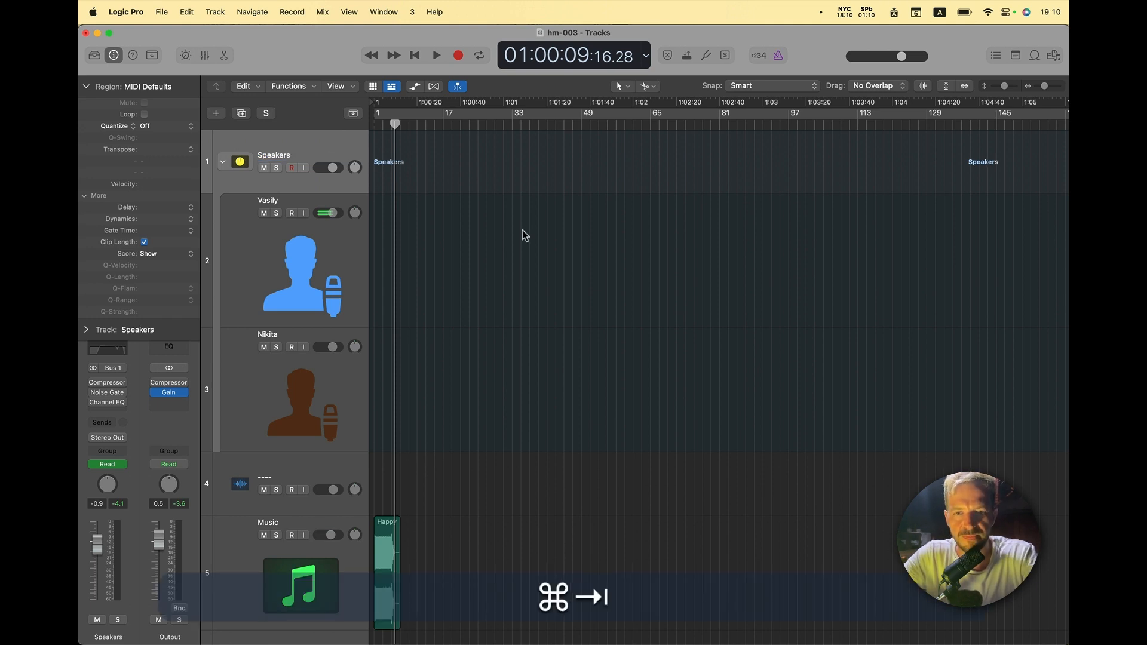
key("super+Tab")
key("super+Tab")
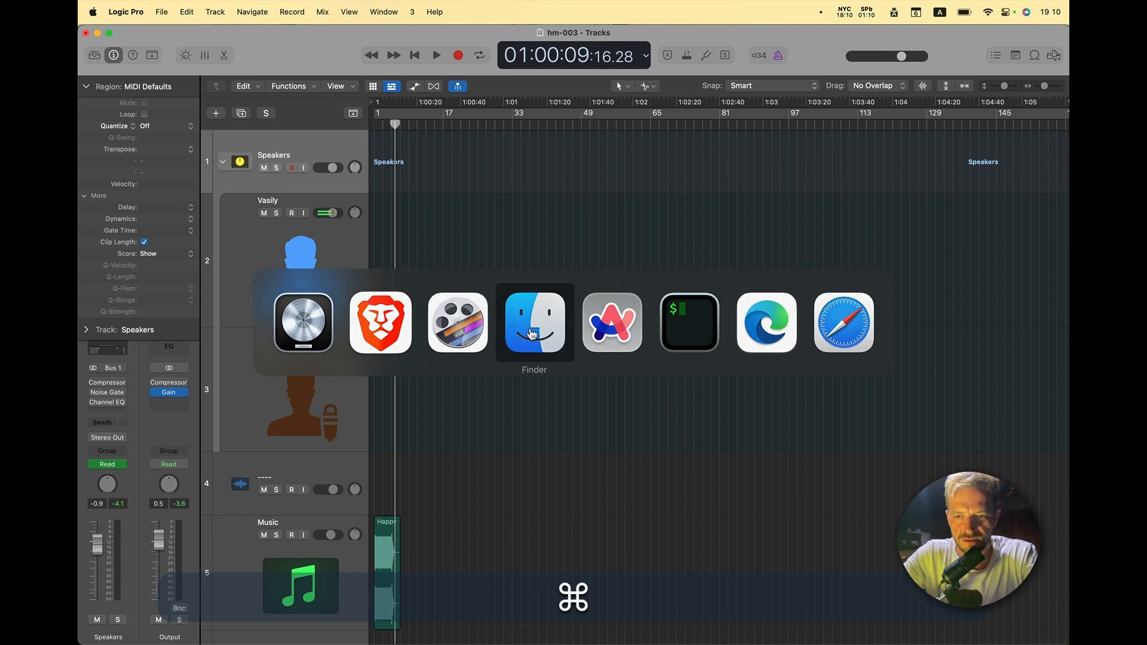
key("space")
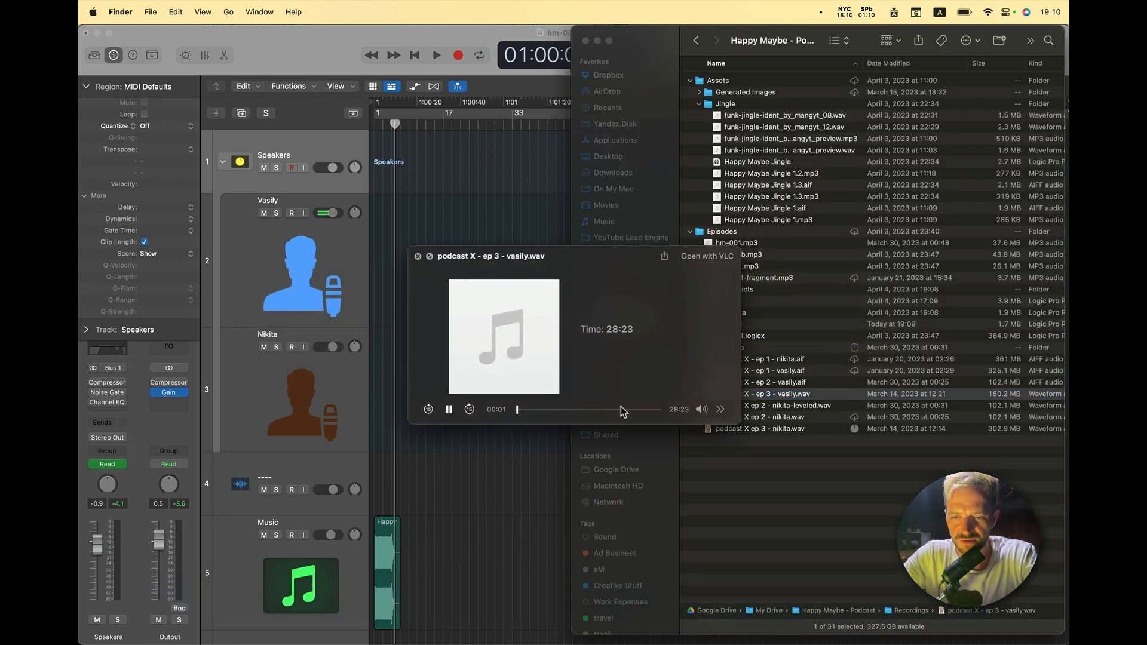
key("space")
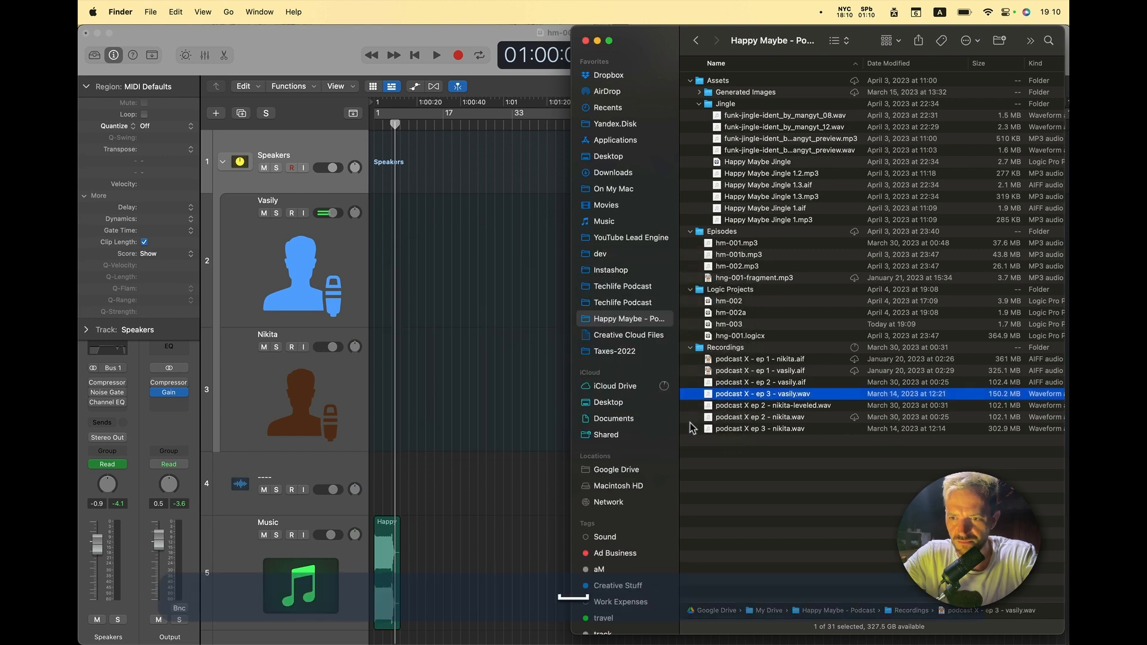
Step: Preview the other speaker's 302.9 MB episode 3 WAV recording, skipping to about 18:35
left_click(739, 430)
key("space")
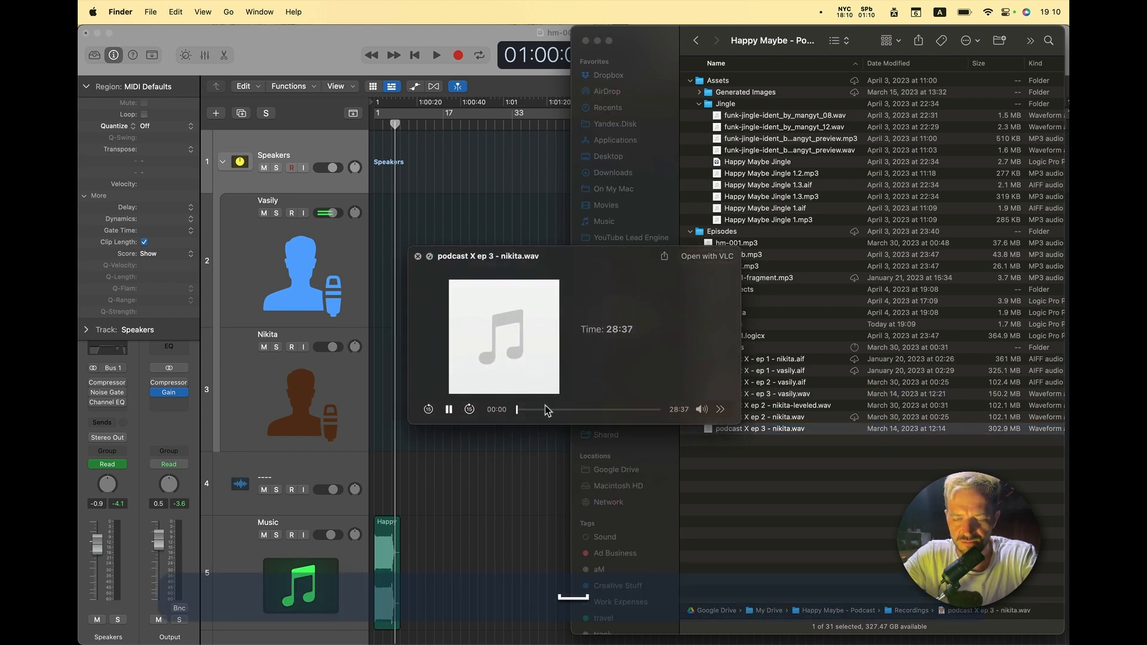
left_click(607, 410)
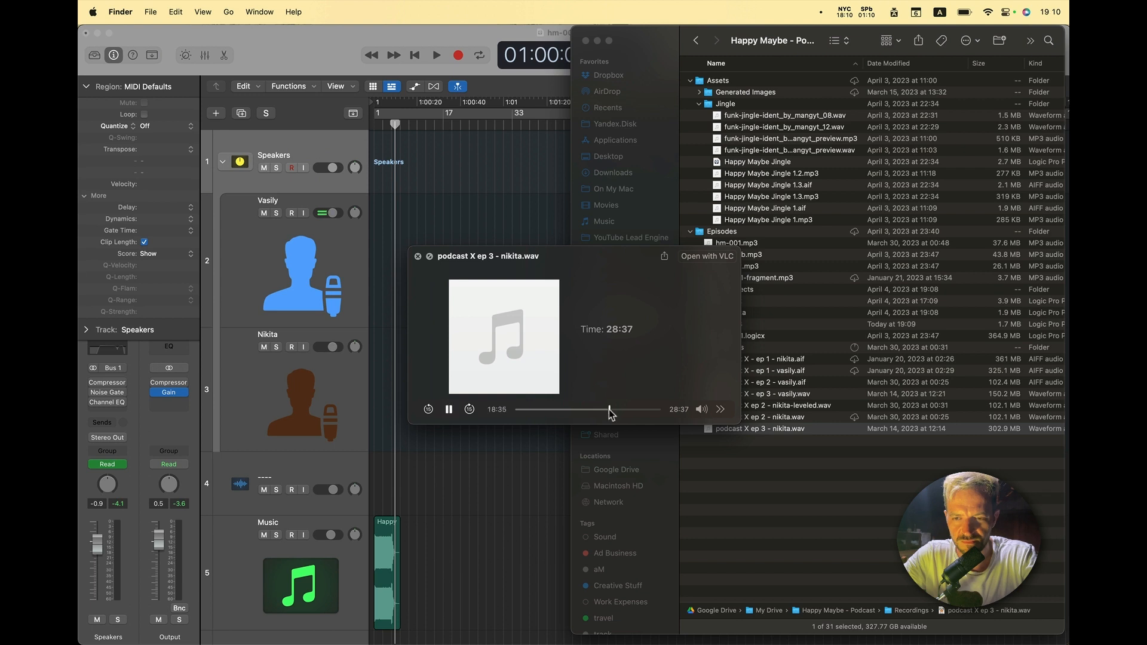
key("space")
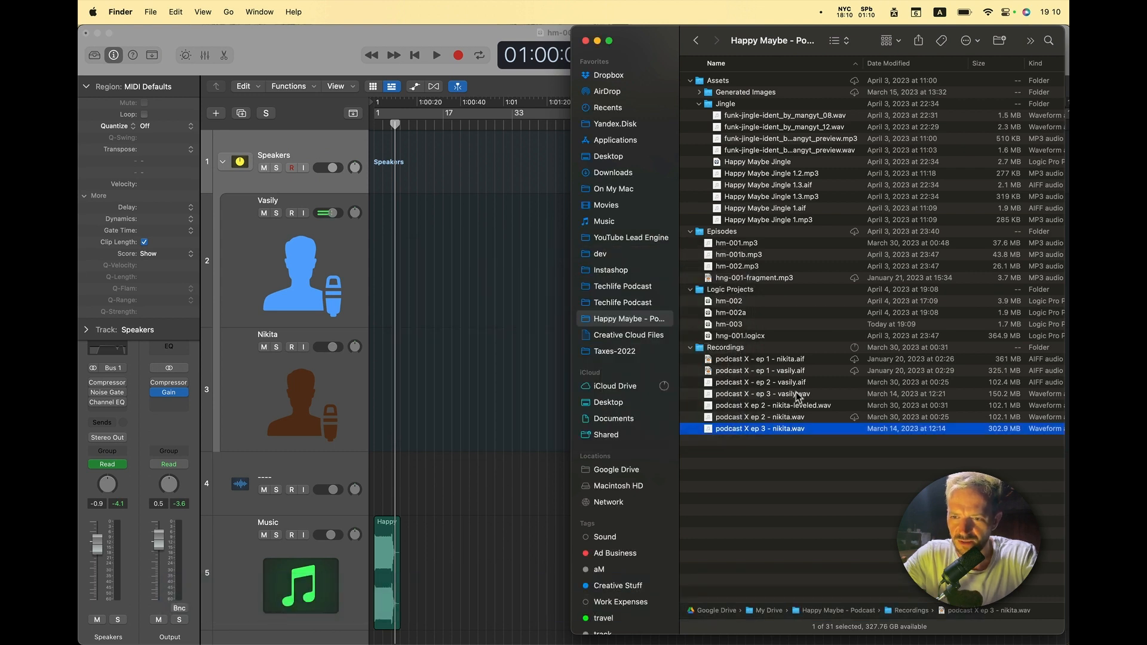
Step: Launch TwistedWave and open the 150.2 MB episode 3 WAV recording from Finder in it
left_click(799, 395)
key("super+space")
type("te")
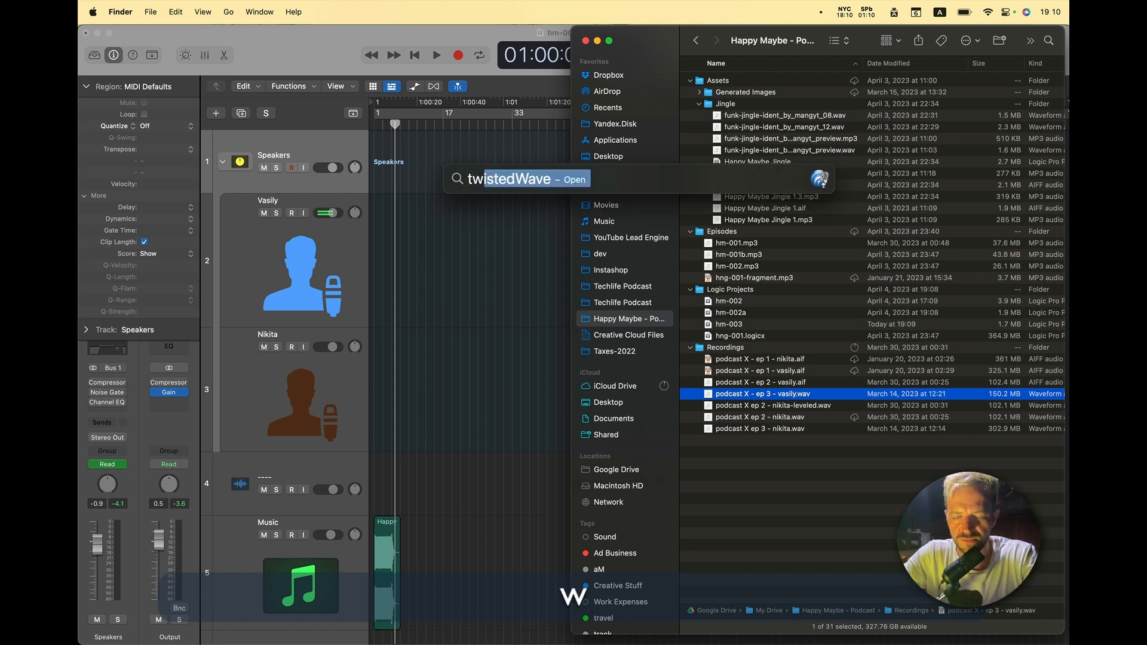
key("Return")
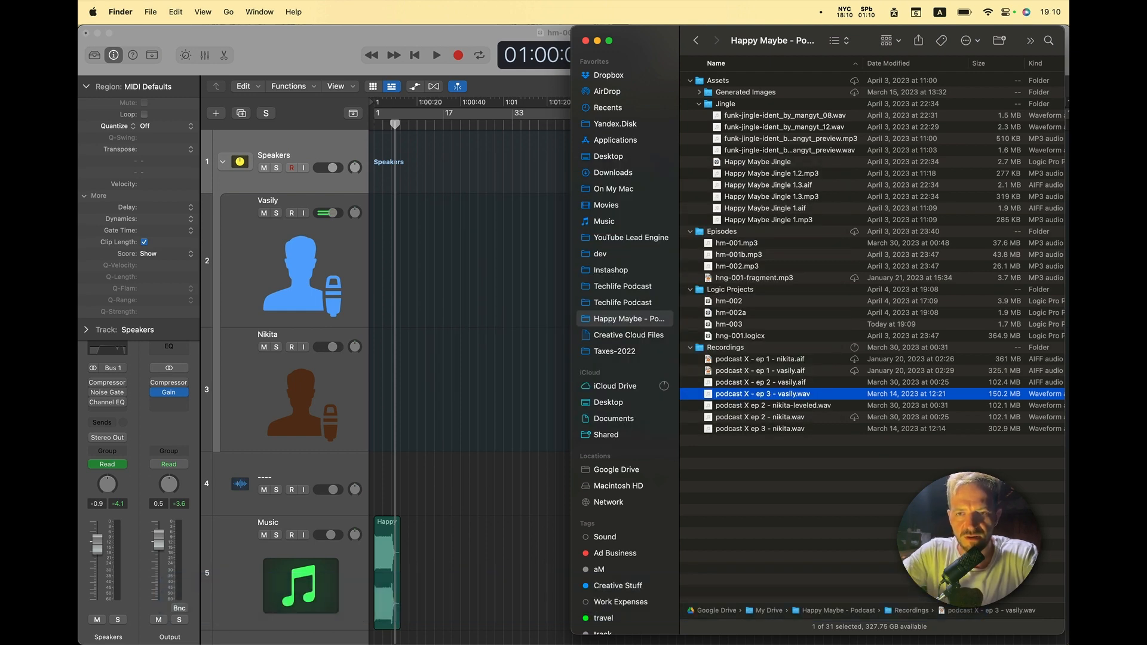
key("super+Tab")
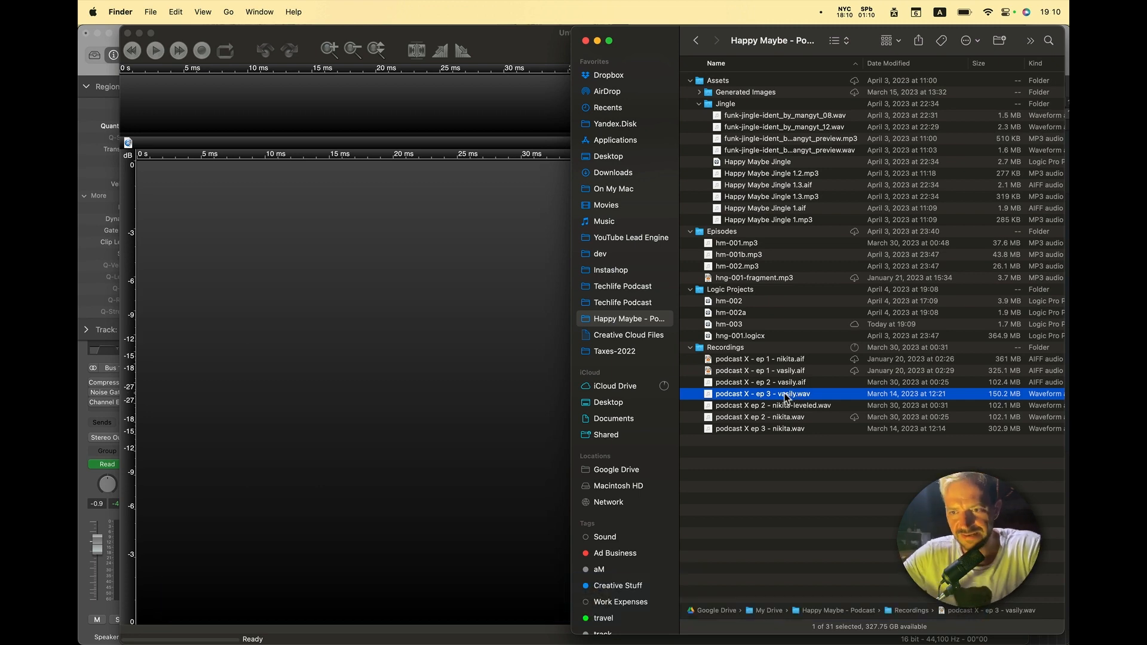
left_click_drag(787, 399, 512, 384)
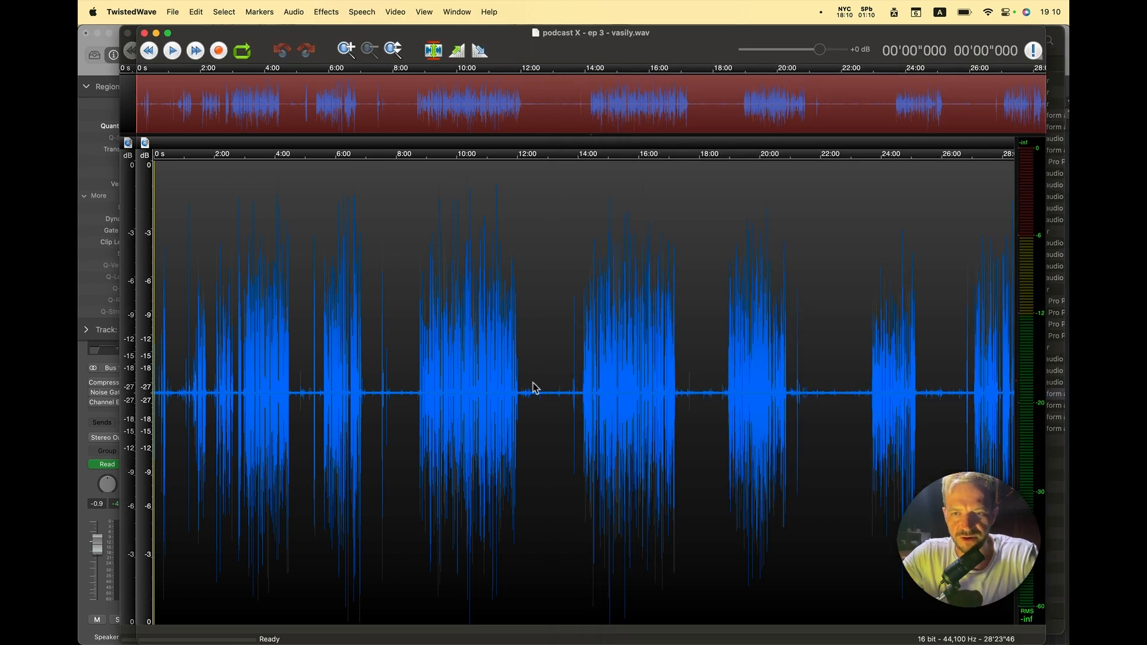
Step: Play a few seconds of speech in the recording starting at about 10:00
left_click(456, 392)
key("space")
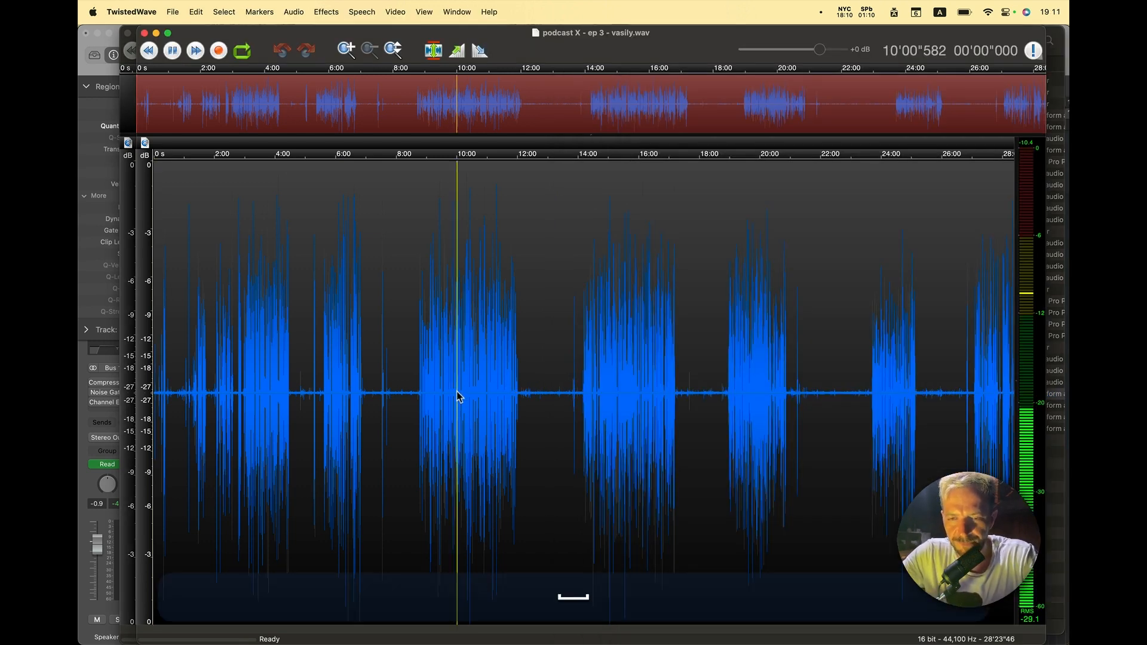
scroll(457, 392, "up", 5)
scroll(459, 396, "down", 5)
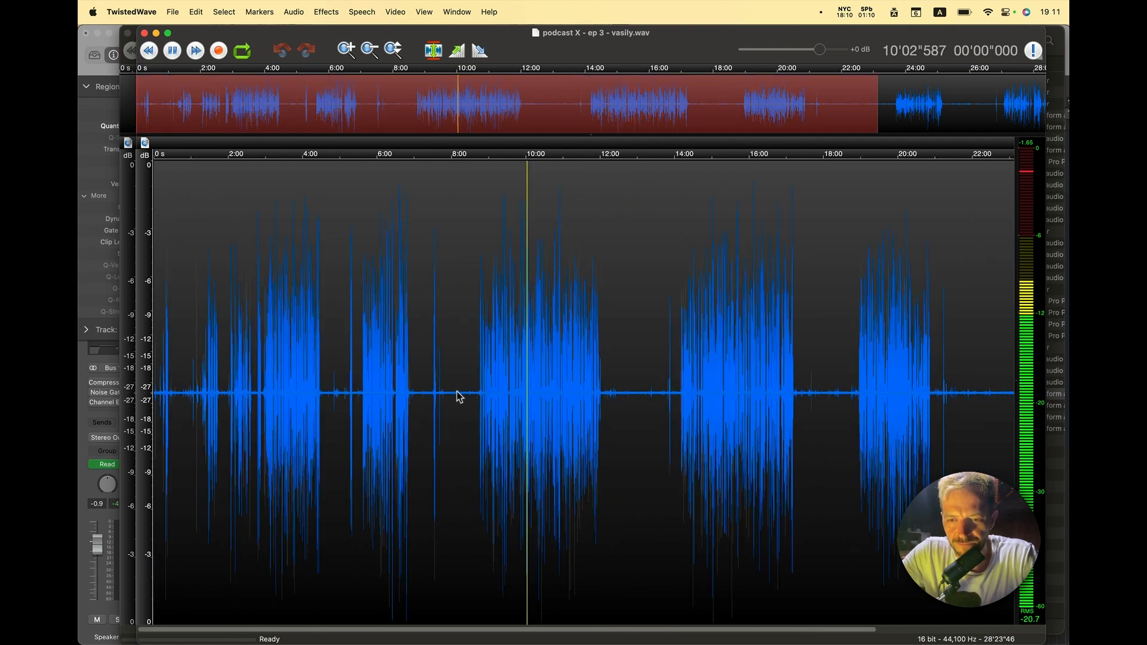
key("space")
Step: Play the quiet passage just after 12:00 to hear the background noise
scroll(639, 400, "up", 6)
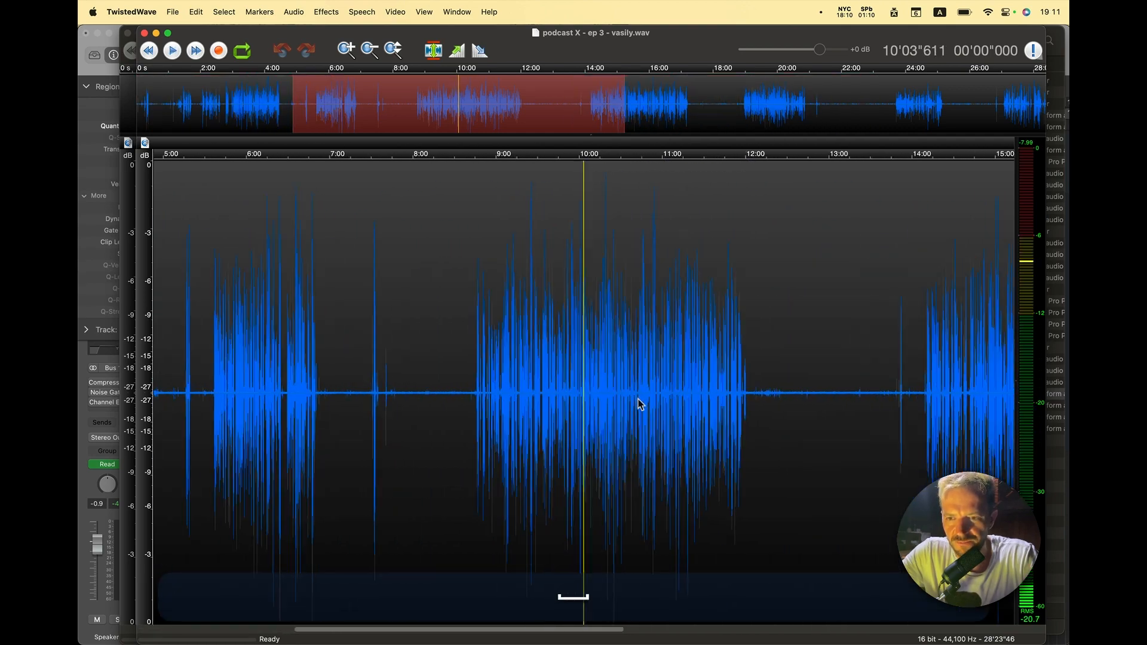
scroll(641, 405, "right", 2)
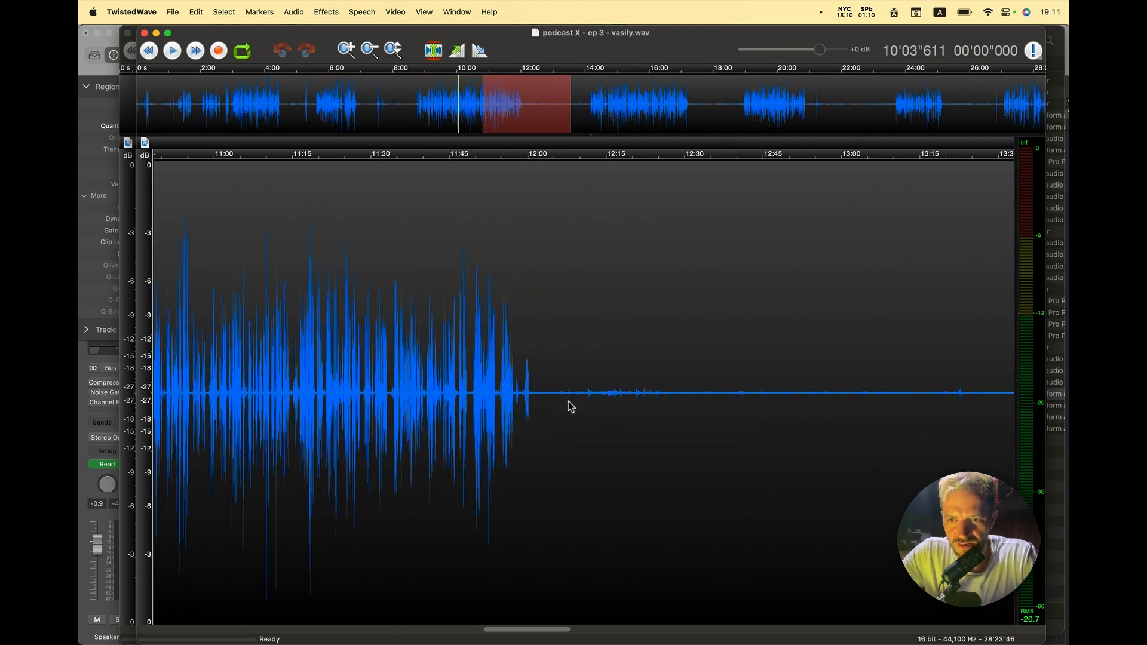
left_click(588, 400)
key("space")
scroll(741, 407, "right", 3)
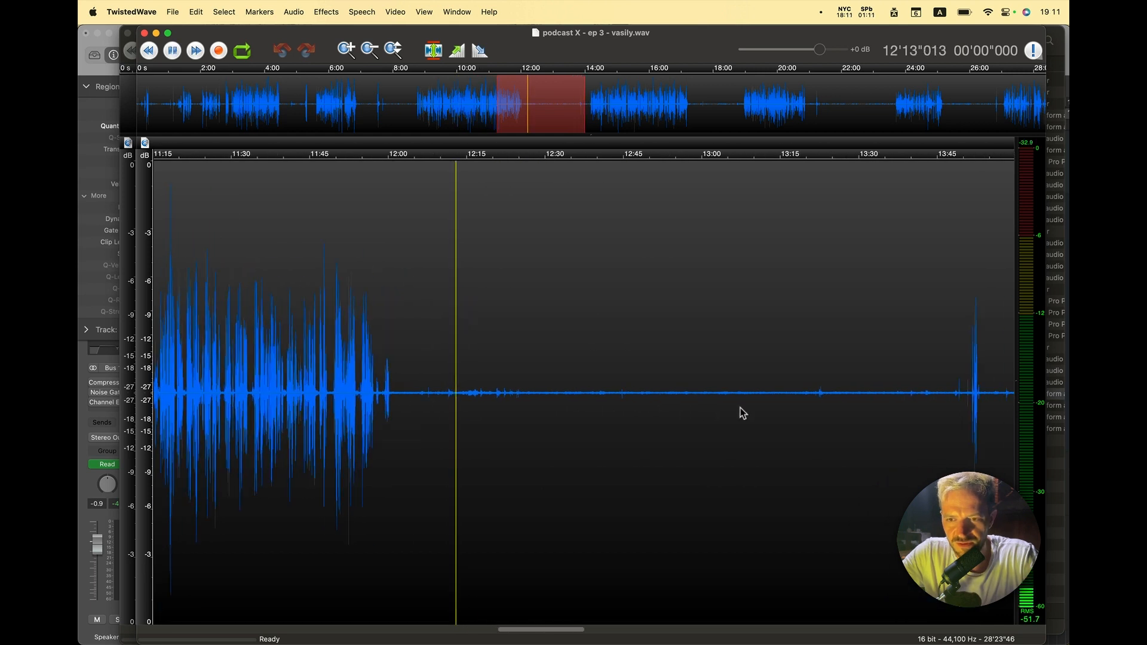
Step: Learn the noise profile from a quiet selection of about 17.7 s, from about 12:20 to 12:38
left_click_drag(492, 400, 585, 400)
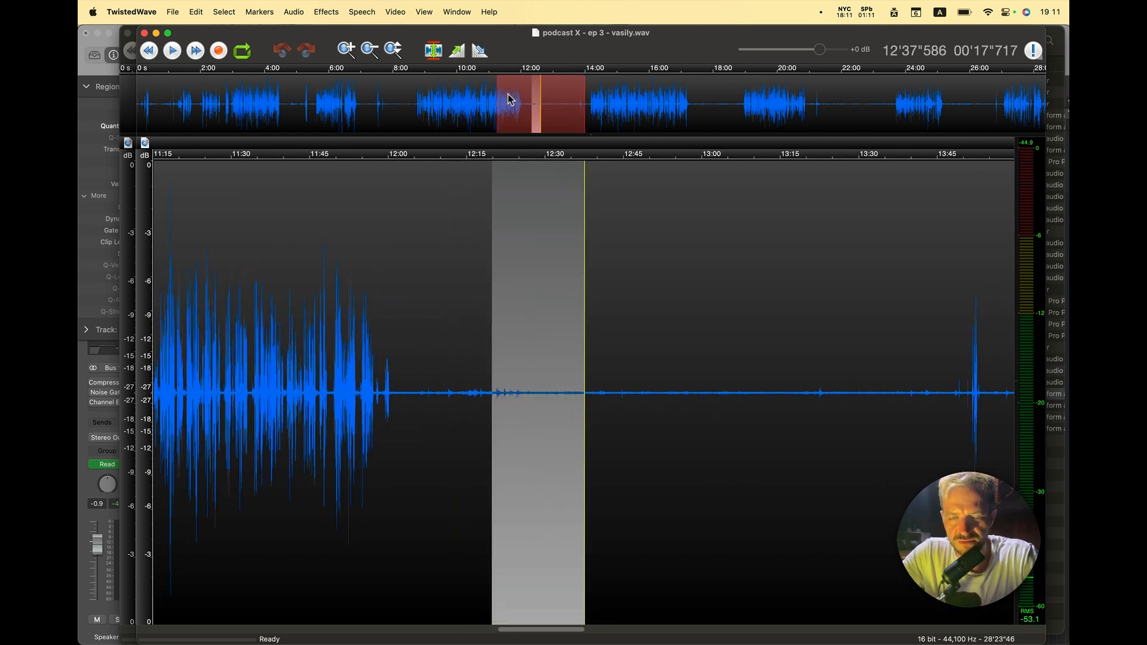
left_click(395, 13)
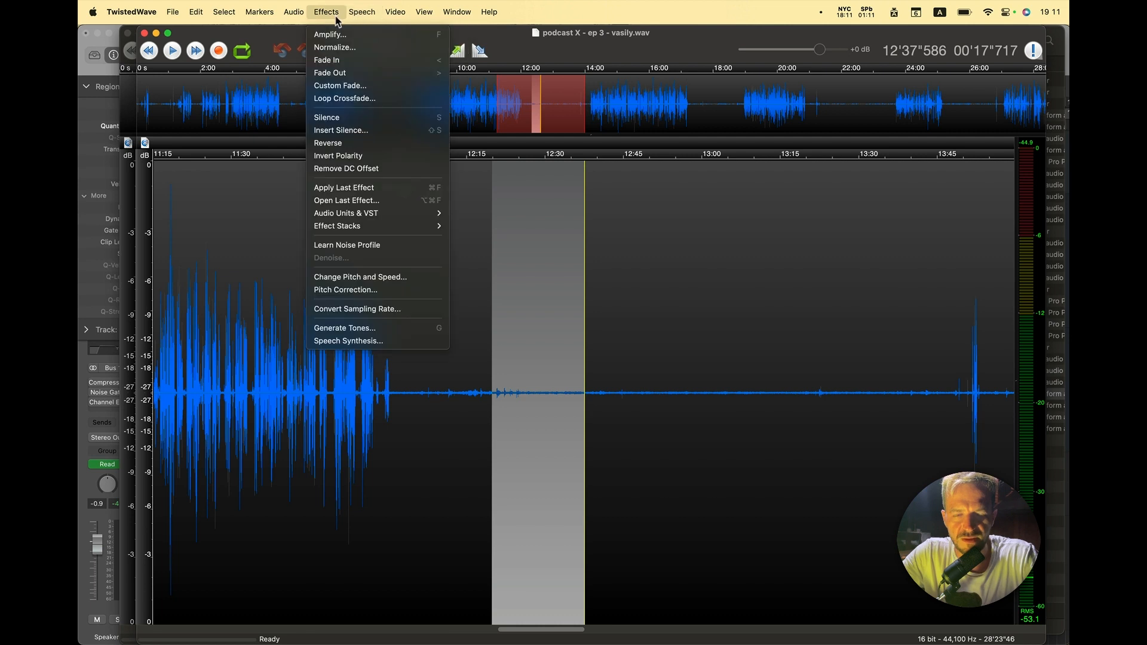
left_click(377, 246)
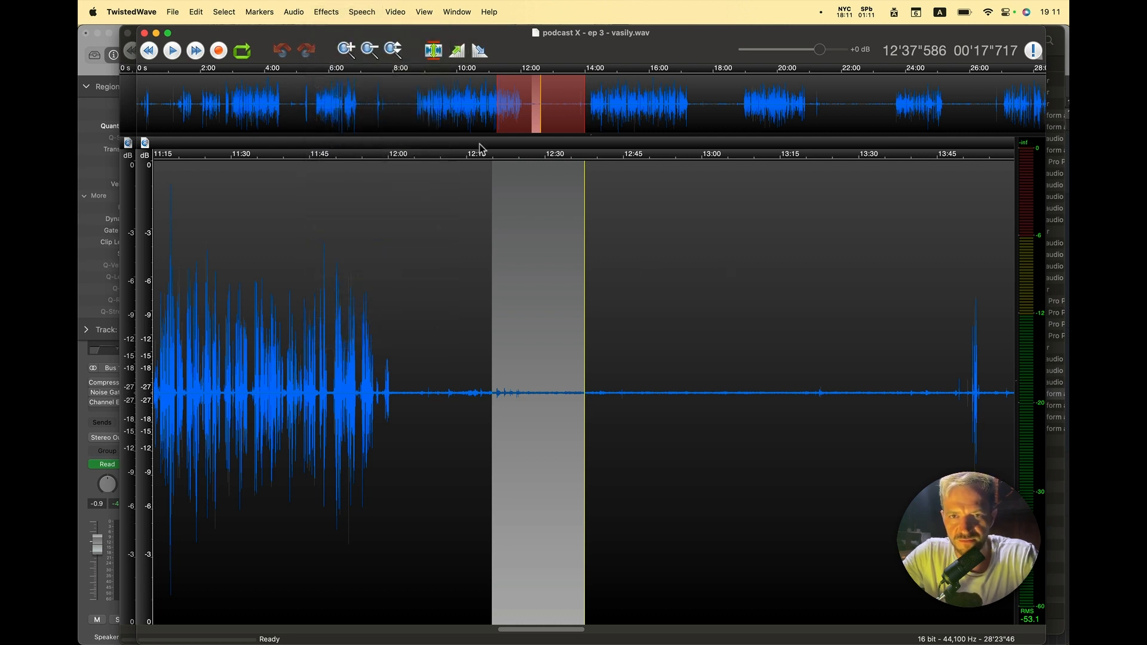
Step: Denoise the selected quiet passage with a Denoise Amount of 0.2, then clear the selection by placing the cursor inside it
left_click(326, 12)
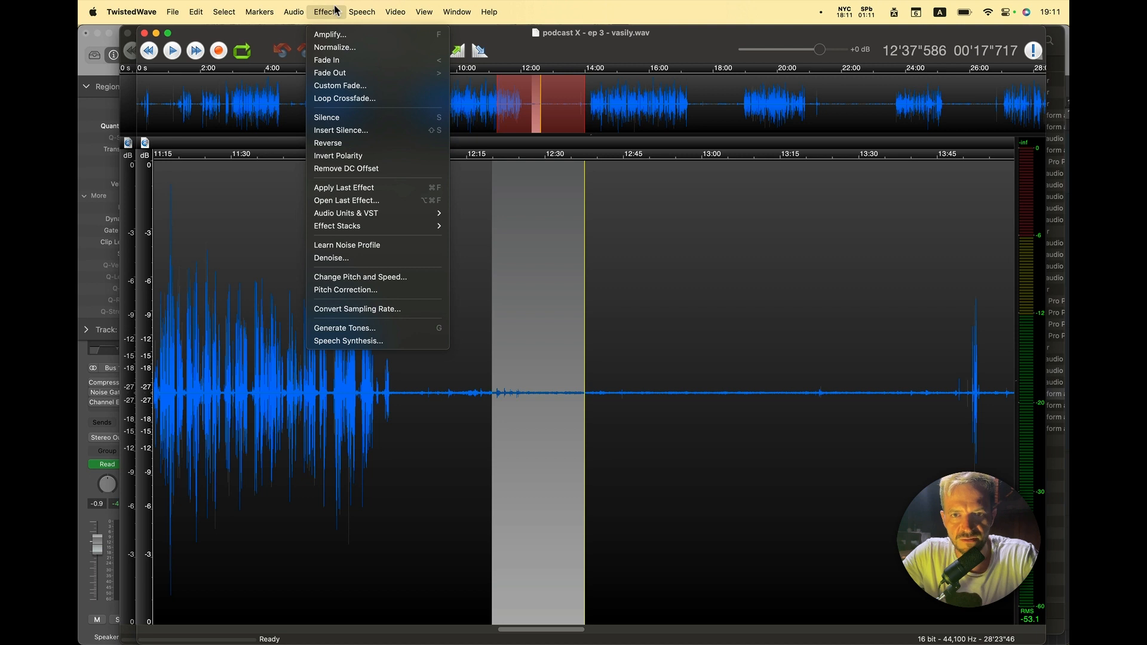
left_click(384, 259)
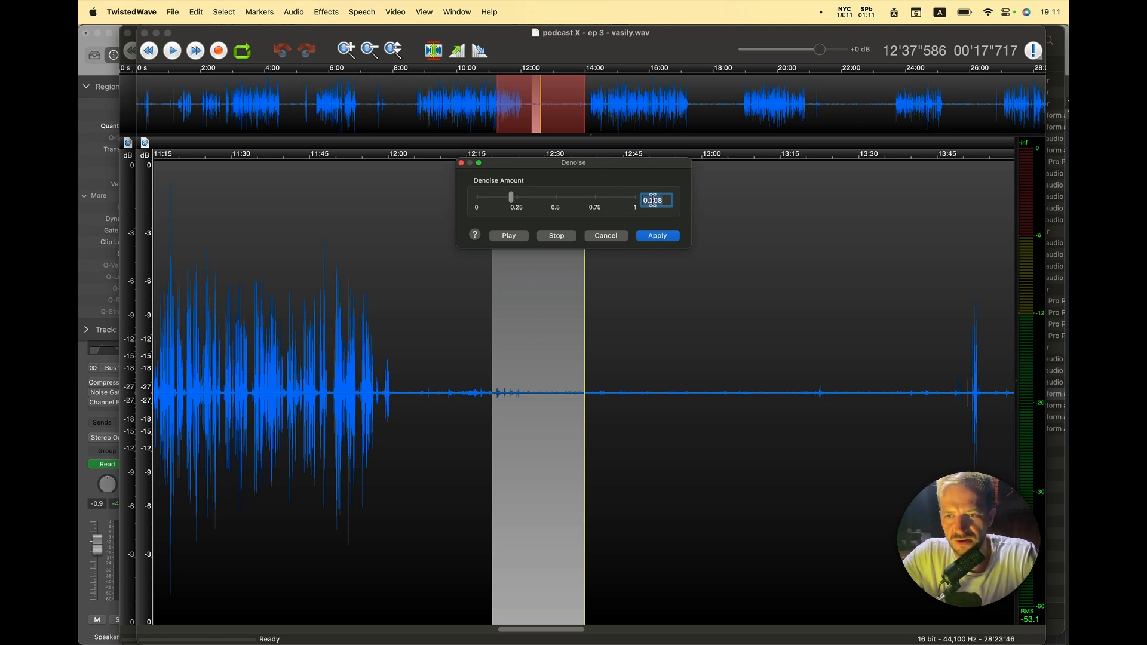
key("BackSpace")
key("BackSpace")
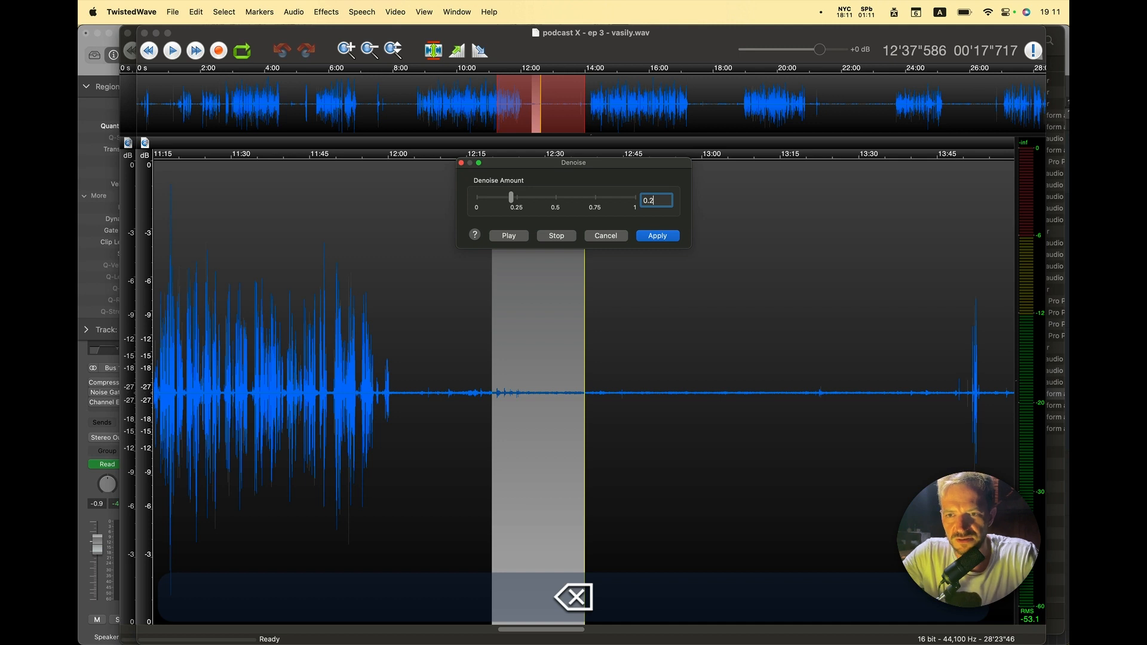
left_click(659, 236)
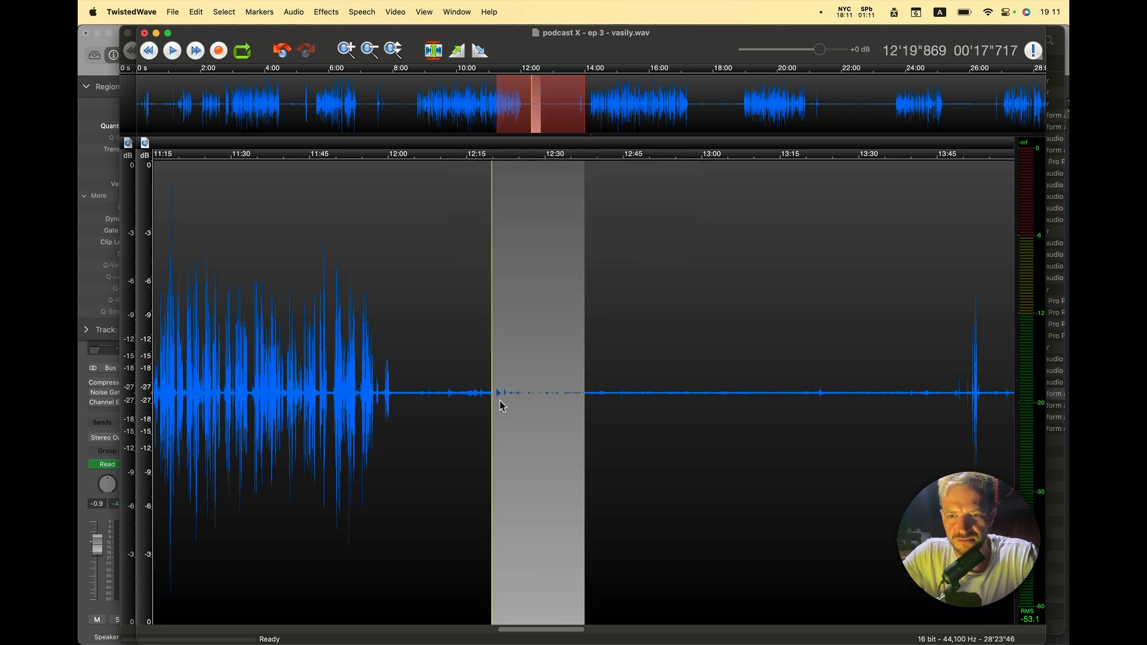
left_click(532, 401)
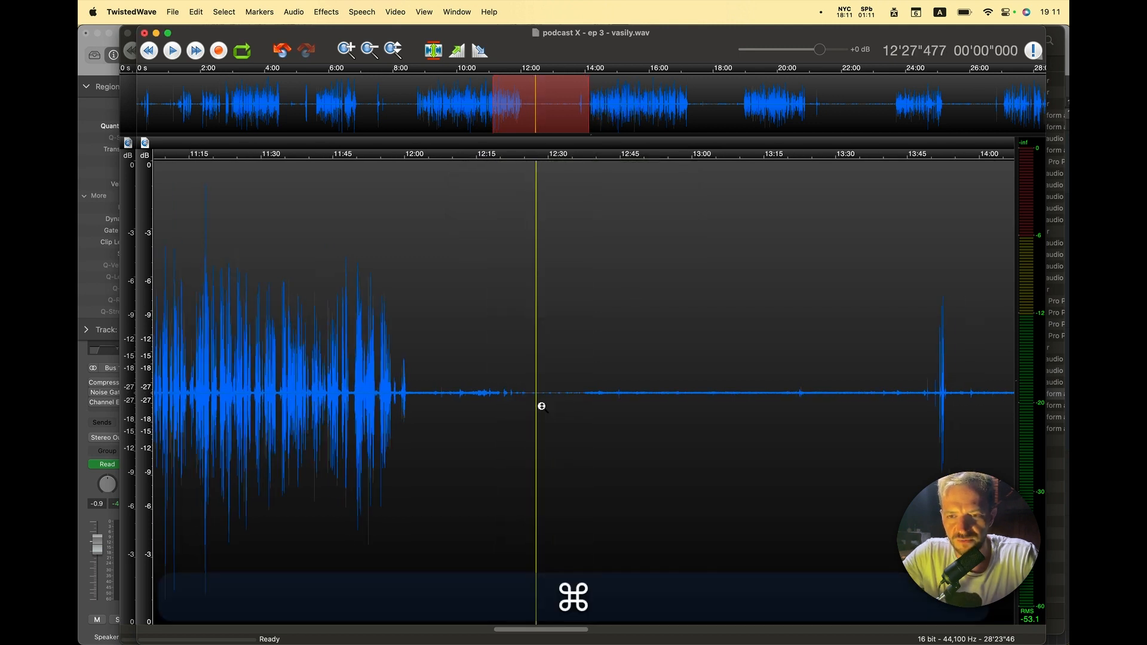
Step: Undo the denoise on the quiet passage and denoise the entire recording with a Denoise Amount of 0.2
key("super+z")
key("super+z")
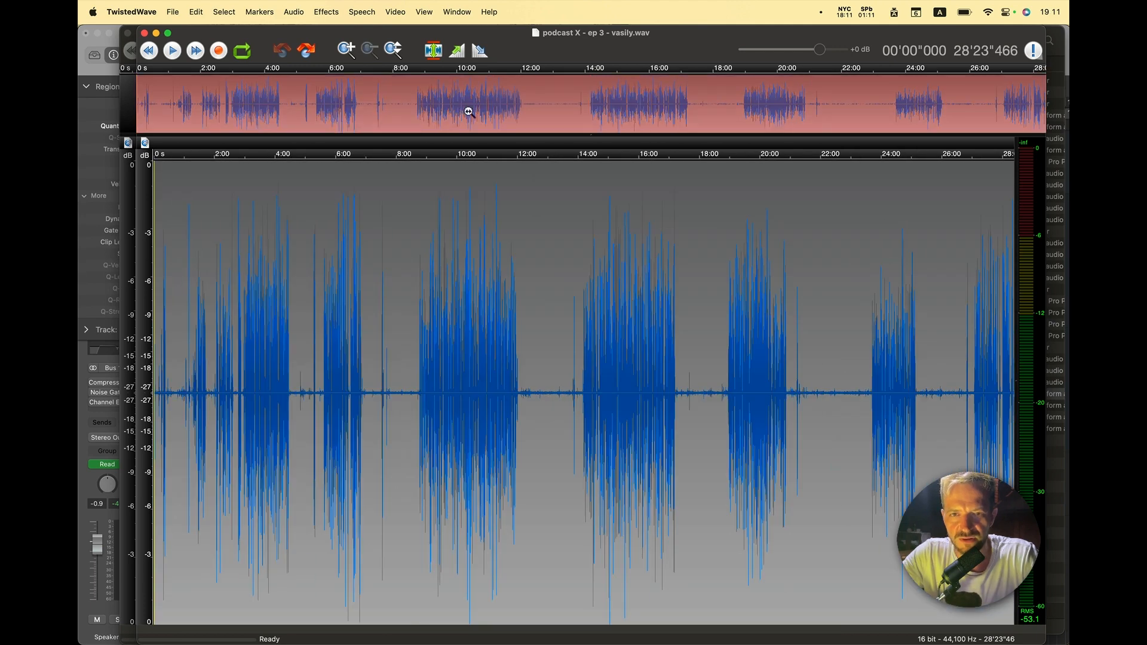
left_click(363, 12)
mouse_move(338, 16)
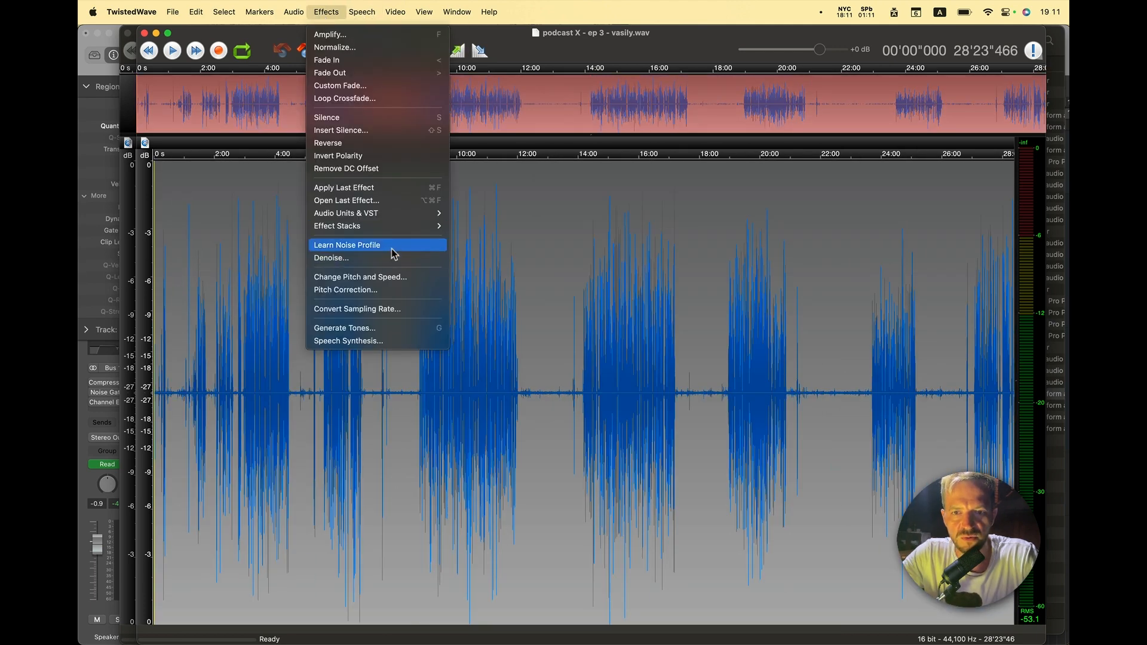
left_click(395, 259)
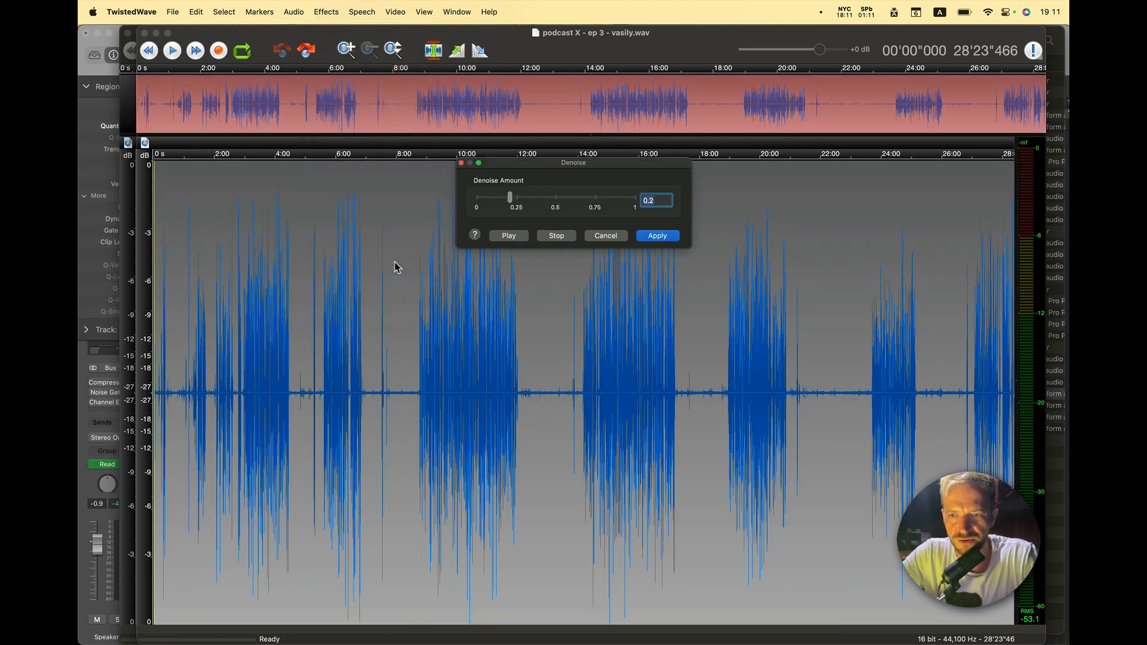
key("Return")
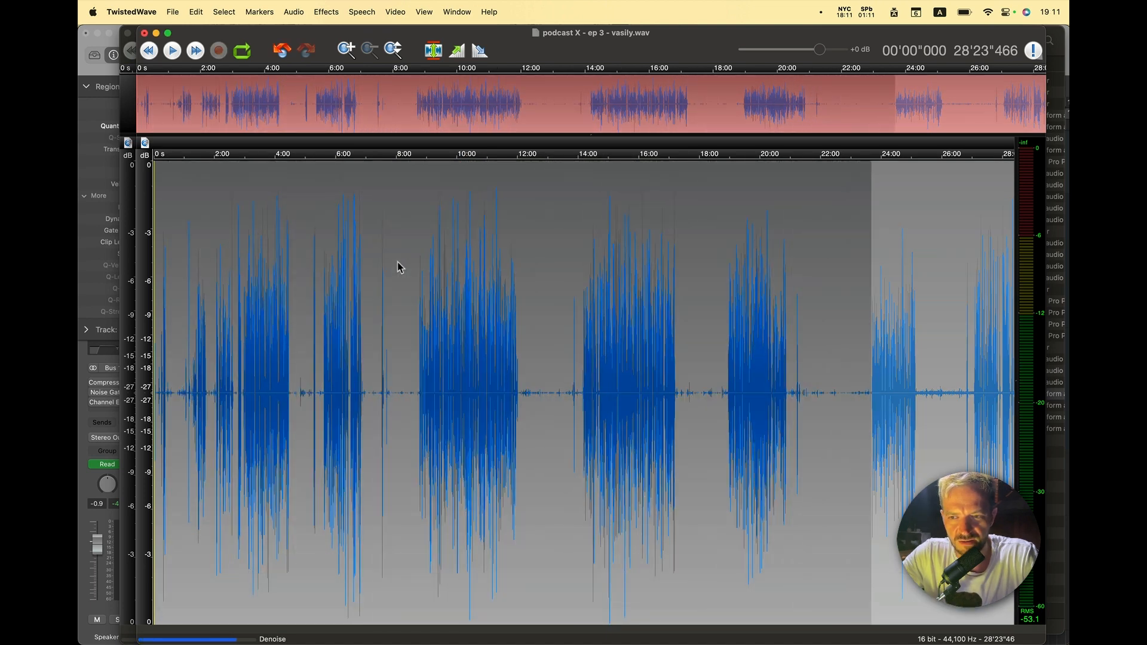
Step: Play the quiet passage from about 12:11 to check how the denoised background sounds
left_click(525, 392)
scroll(523, 394, "up", 1)
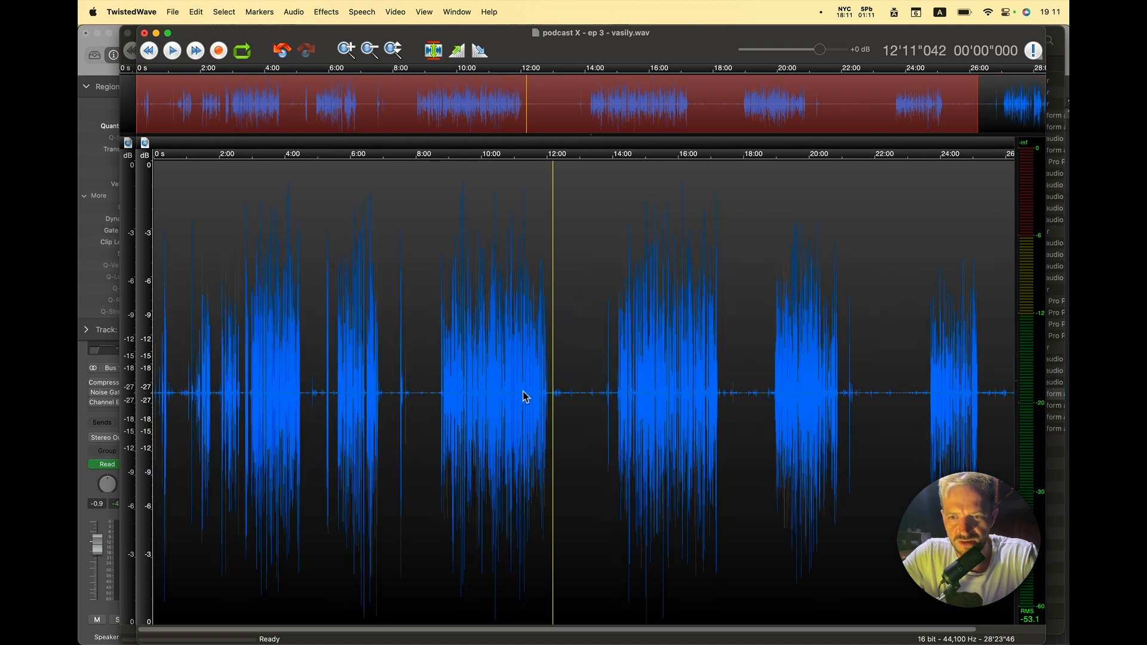
scroll(526, 392, "up", 3)
key("space")
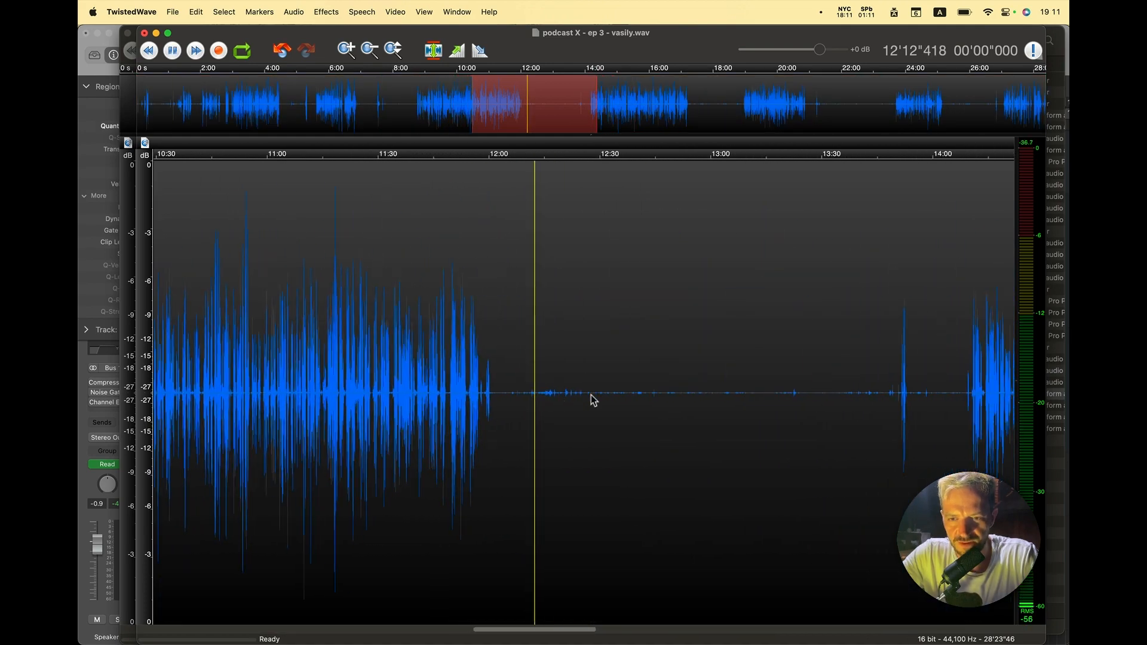
Step: Silence the roughly 37.8 s pause from about 0:24 to 1:02, then clear the selection
scroll(593, 400, "down", 5)
left_click(285, 351)
scroll(286, 352, "up", 3)
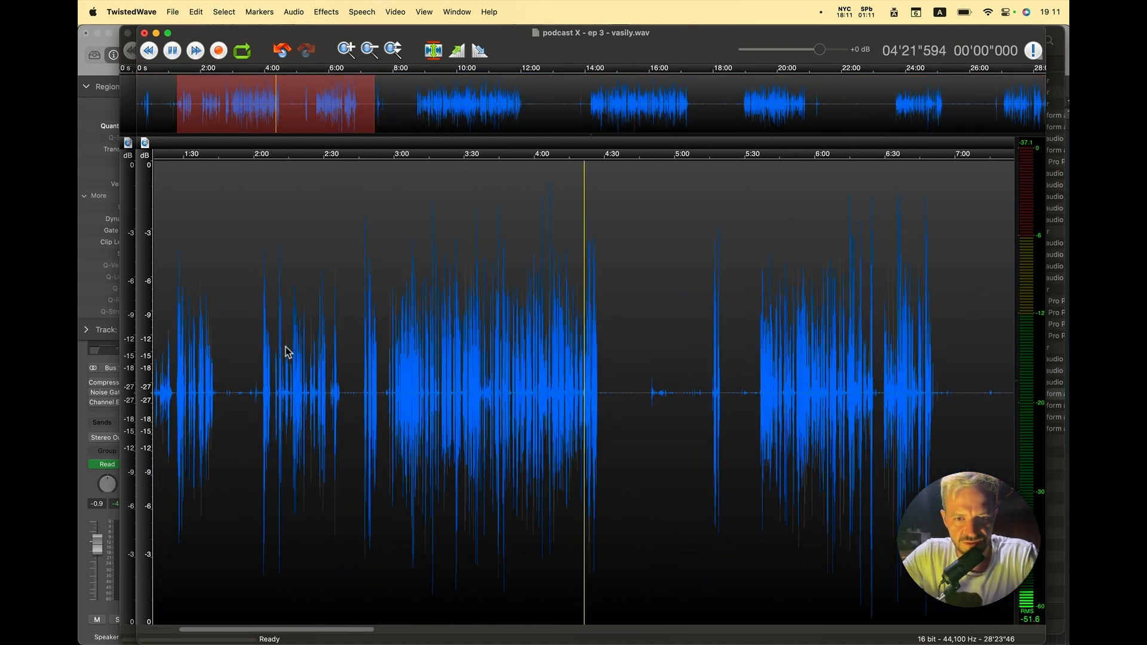
left_click_drag(222, 394, 328, 404)
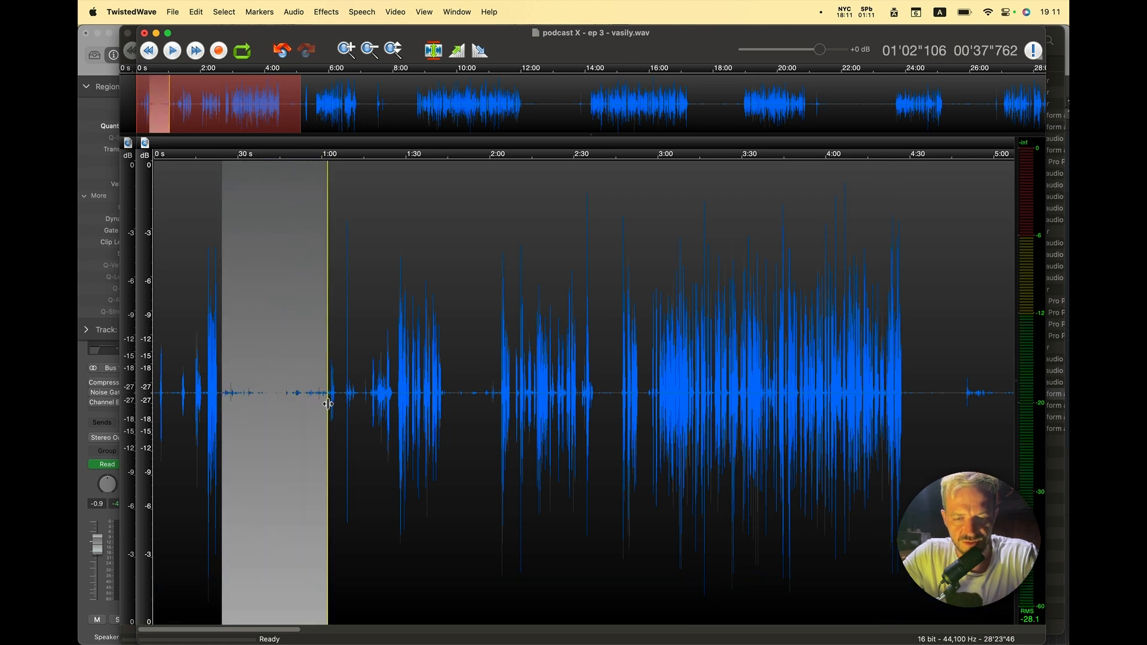
key("s")
left_click(331, 402)
Step: Play the noise at about 1:04 and silence the roughly 5.9 s passage around it, from about 1:02 to 1:08
scroll(330, 412, "up", 1)
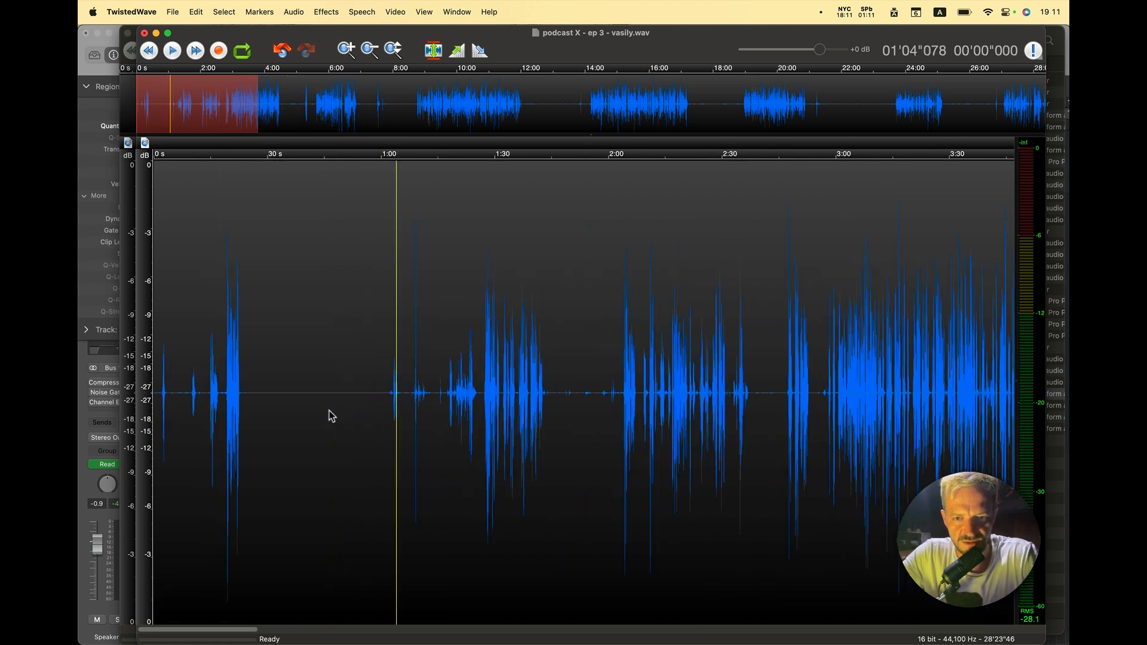
scroll(329, 410, "up", 2)
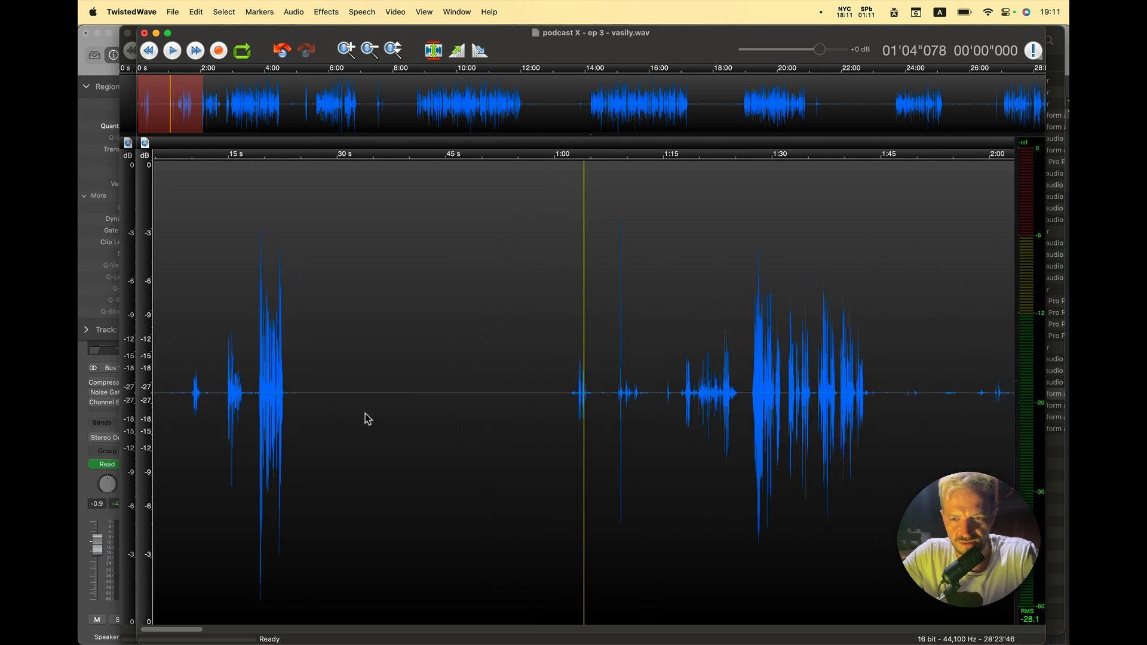
left_click(573, 383)
key("space")
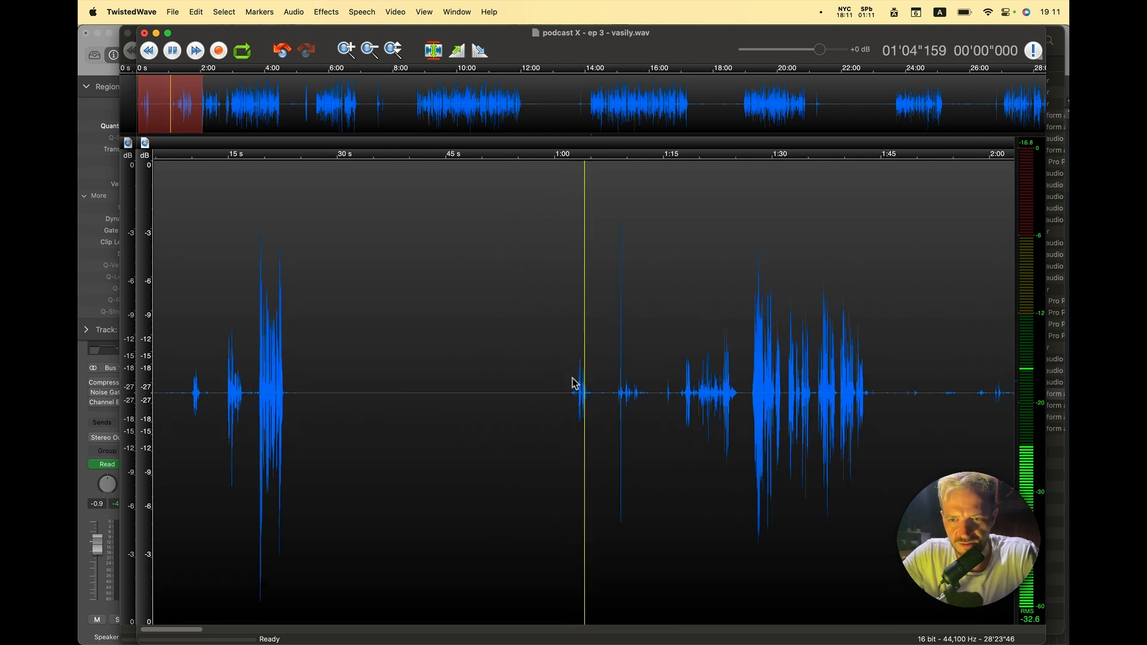
key("space")
left_click_drag(569, 398, 614, 400)
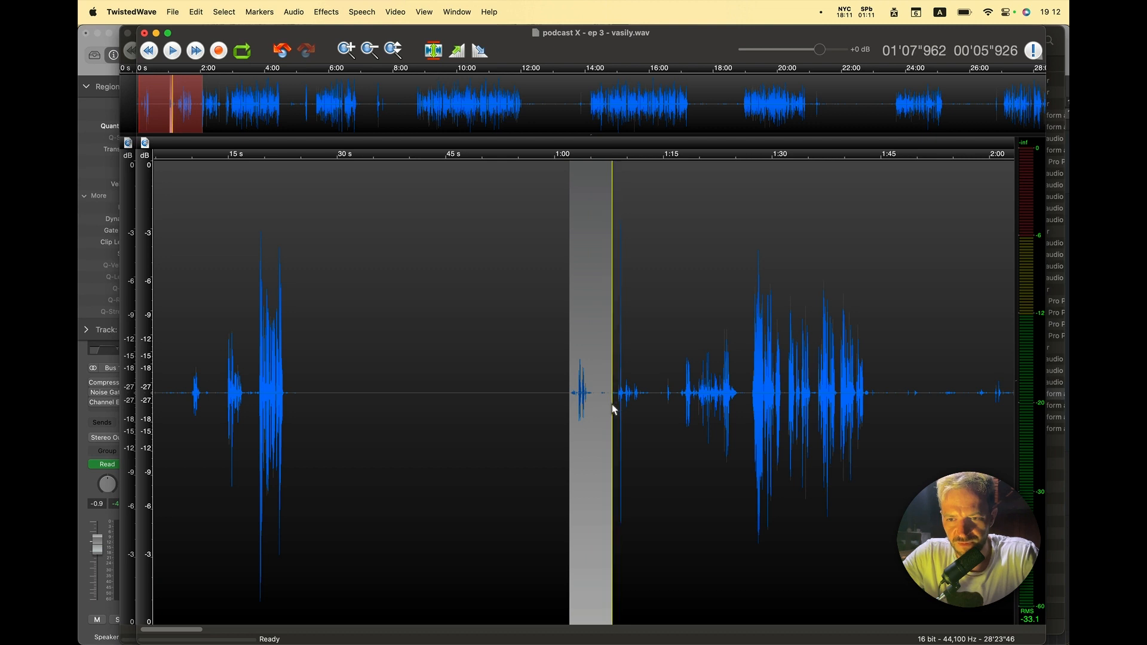
key("s")
left_click(663, 404)
Step: Play the spike at about 1:09 and silence the roughly 9.4 s passage from about 1:08 to 1:18
left_click(630, 410)
scroll(630, 410, "up", 5)
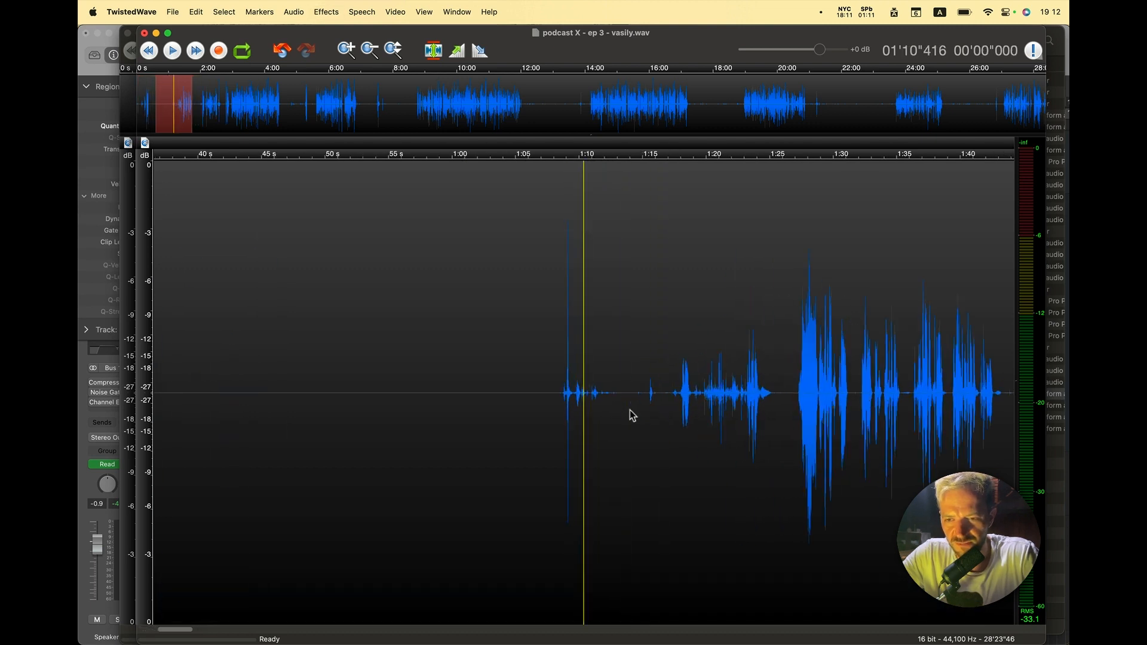
left_click(560, 399)
key("space")
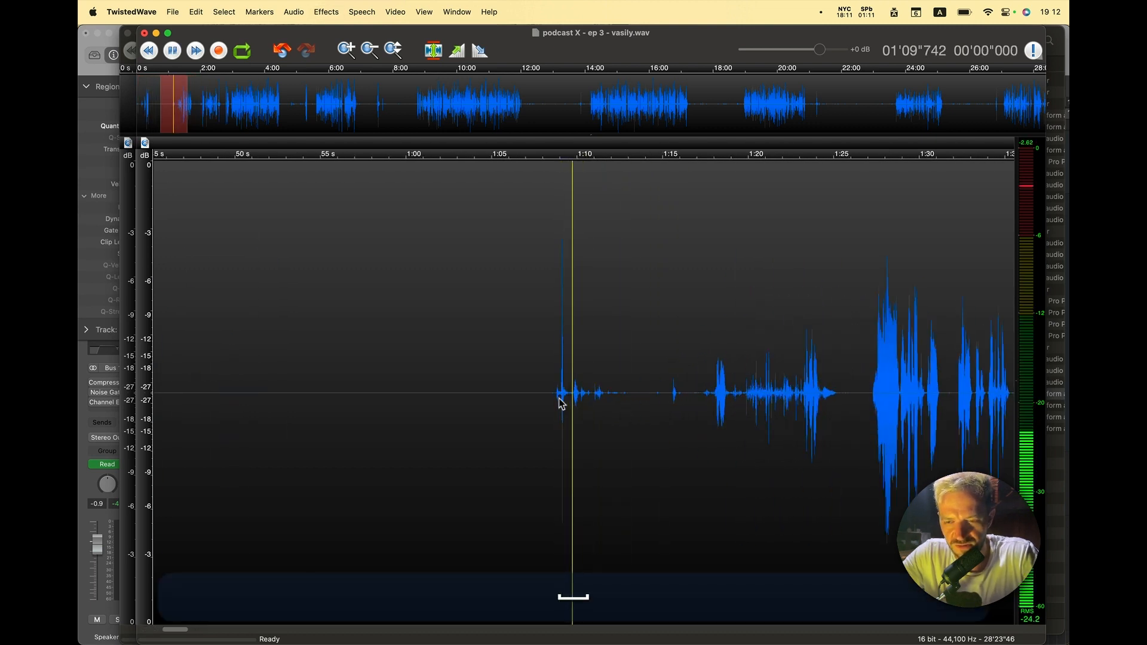
key("space")
left_click_drag(550, 400, 712, 404)
key("s")
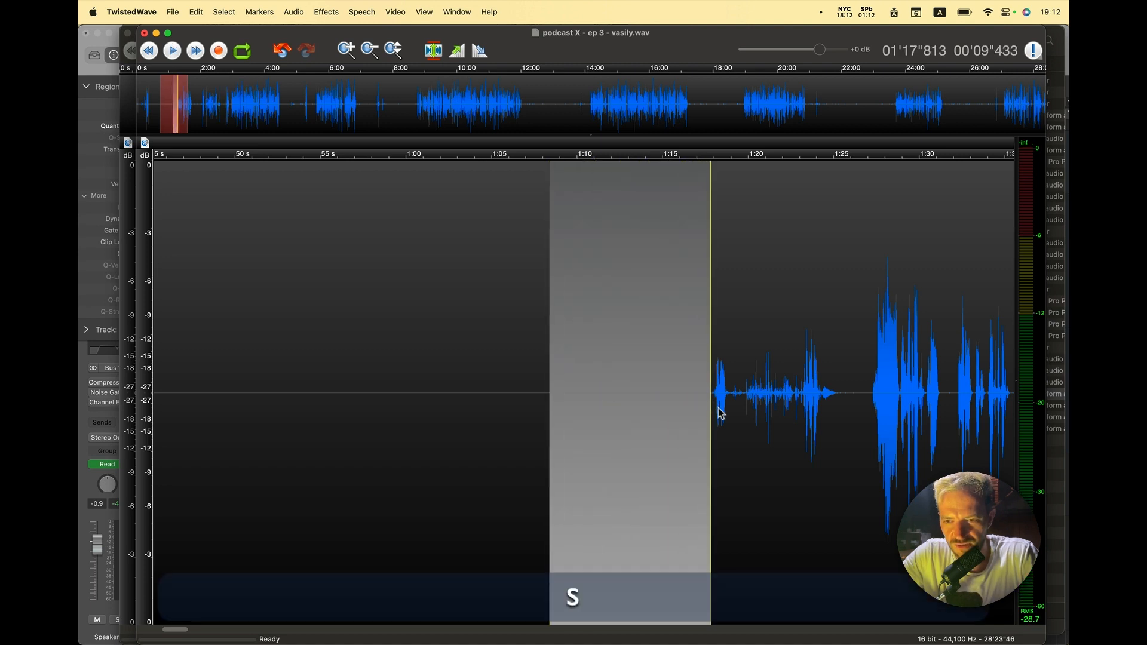
Step: Play the recording from about 1:18, directly after the silenced passage
left_click(712, 414)
key("space")
scroll(712, 413, "down", 10)
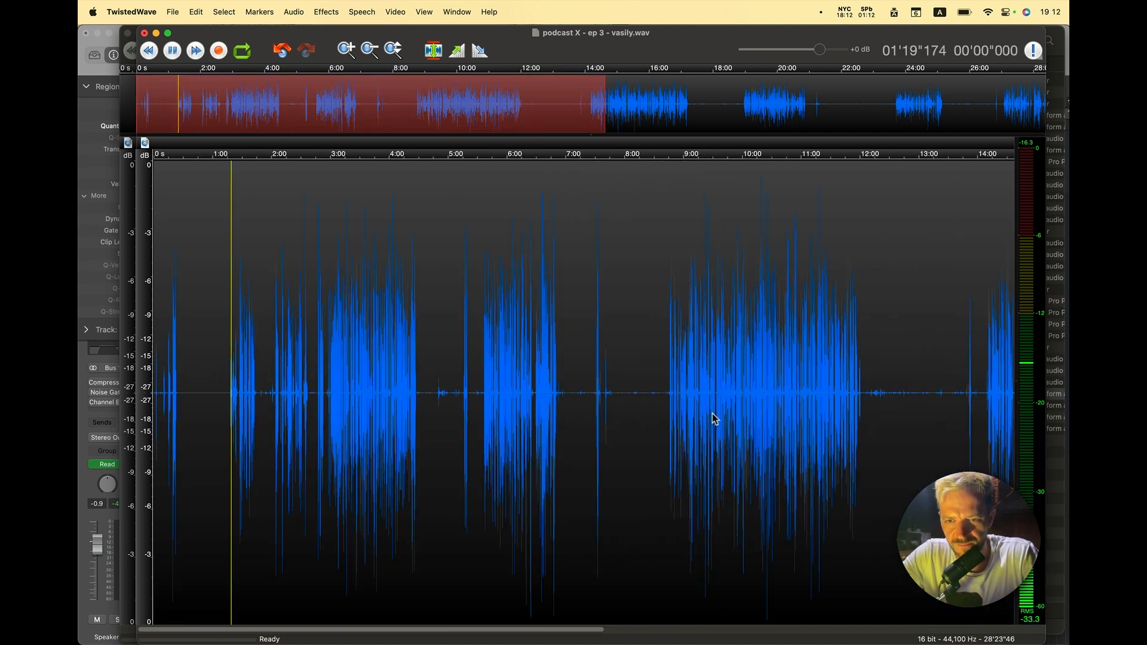
Step: Play the short sound at about 7:40 and silence the pause after it, from about 7:42 to 8:46
left_click(621, 387)
key("space")
scroll(620, 387, "up", 5)
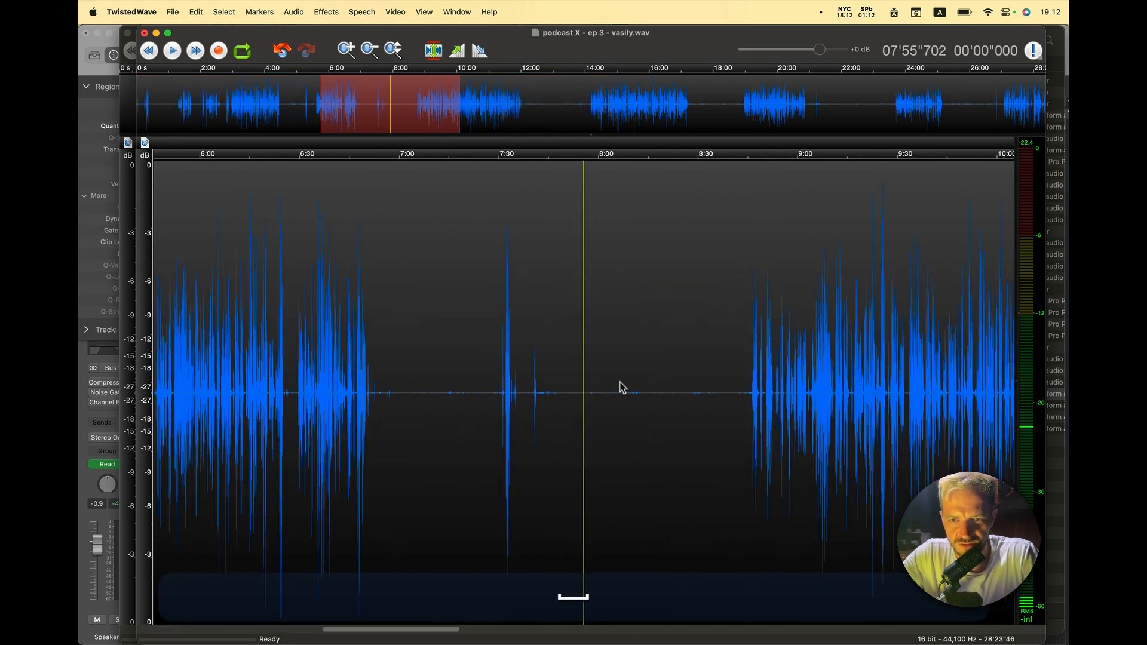
left_click(538, 406)
key("space")
scroll(535, 399, "up", 3)
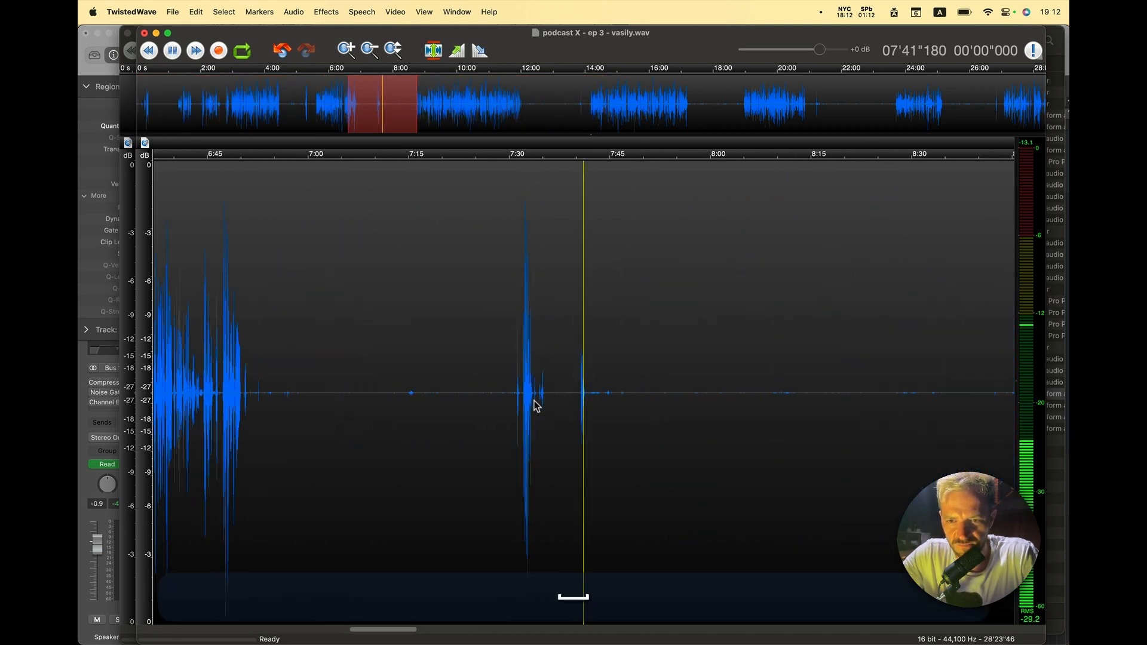
key("space")
left_click_drag(589, 400, 989, 395)
key("s")
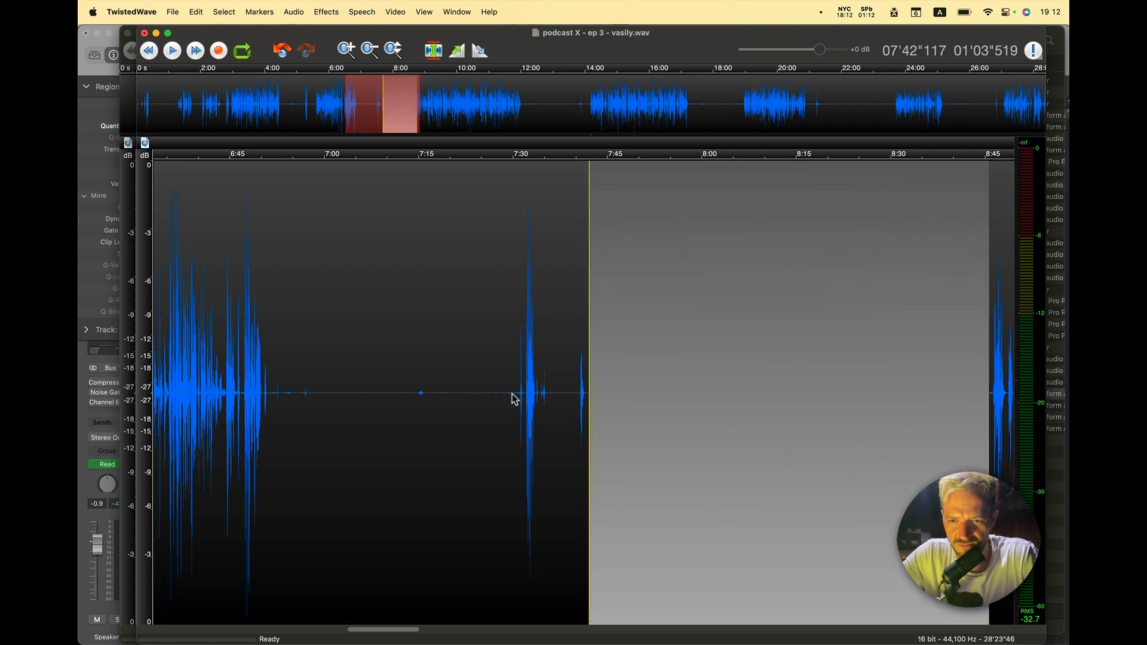
Step: Silence the pause from about 6:50 to 7:29 and clear the selection by placing the cursor inside it
left_click_drag(518, 408, 270, 408)
key("s")
left_click(436, 411)
Step: Play the faint sounds at about 4:50 and just before the short speech at about 5:16
scroll(435, 411, "down", 10)
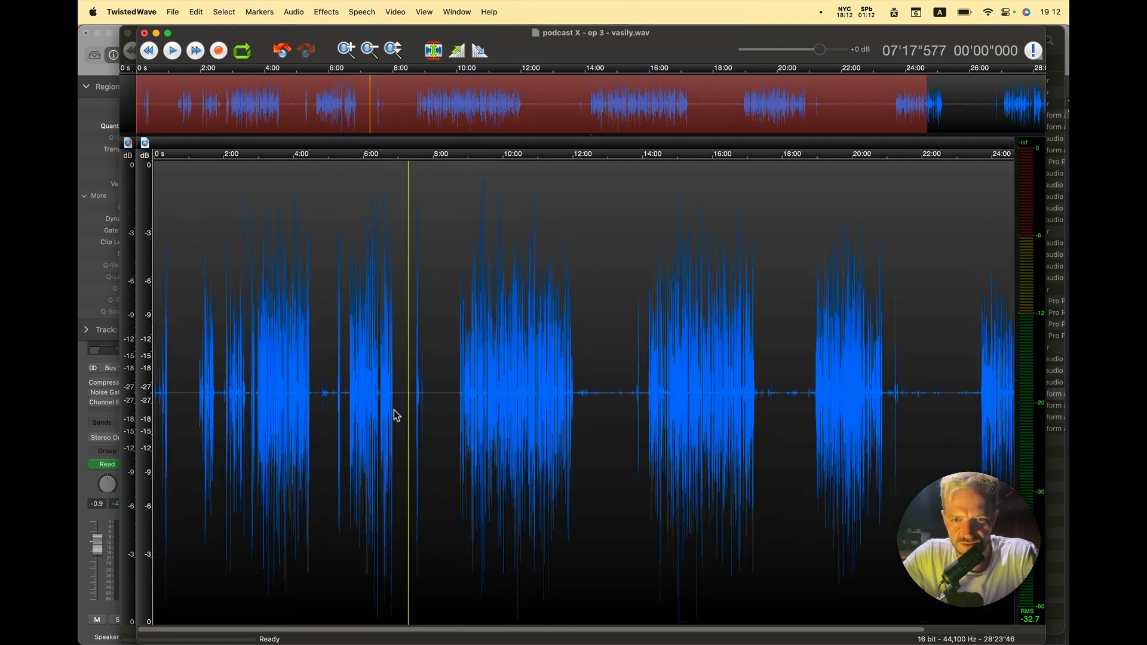
left_click(323, 385)
scroll(675, 412, "up", 10)
key("space")
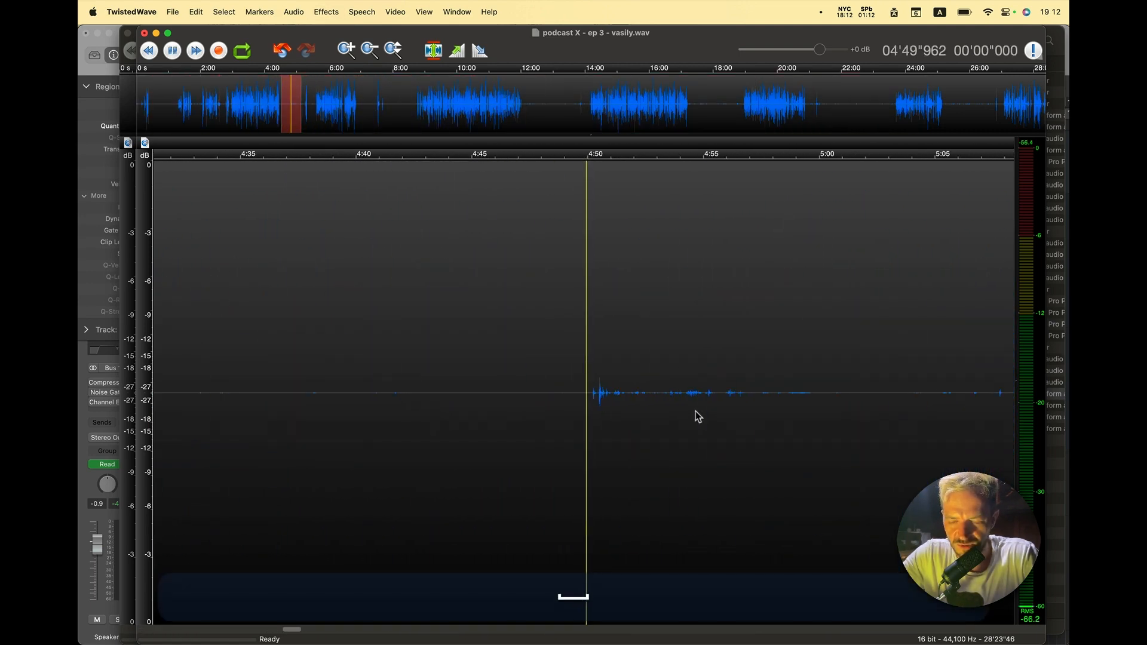
scroll(696, 411, "down", 4)
key("space")
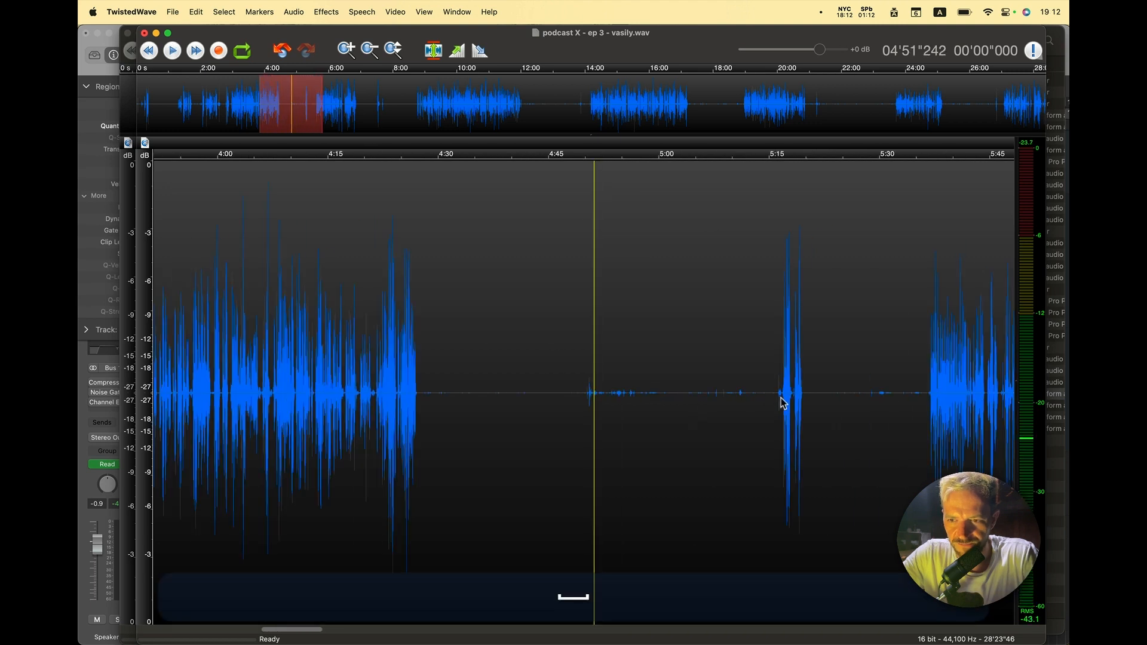
scroll(904, 395, "up", 5)
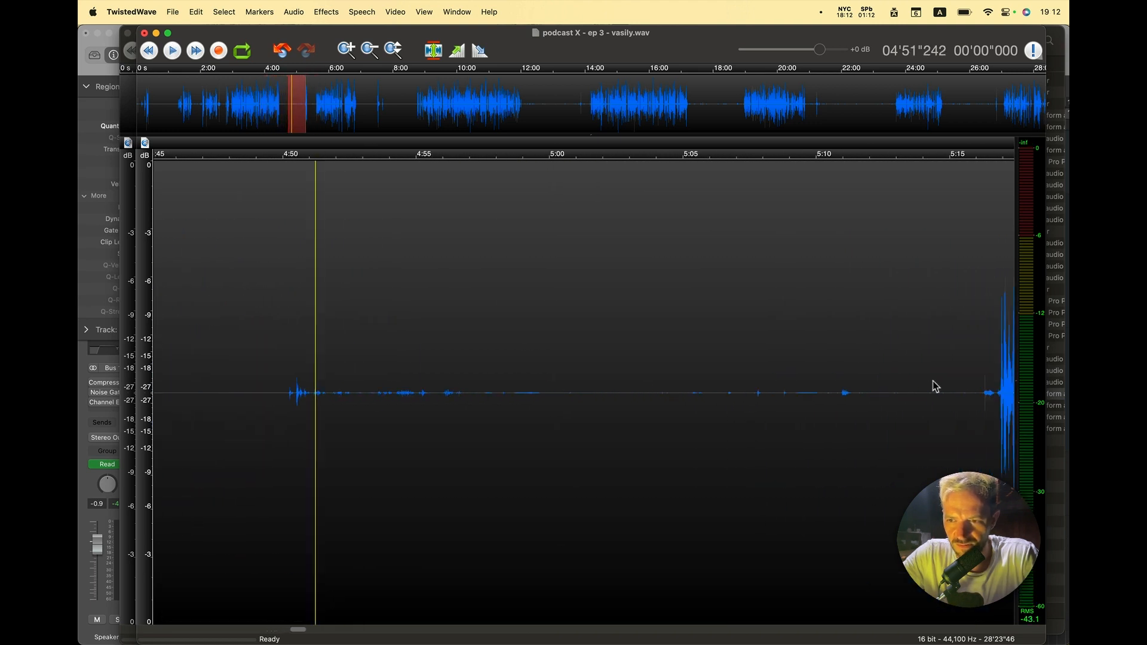
left_click(835, 410)
key("space")
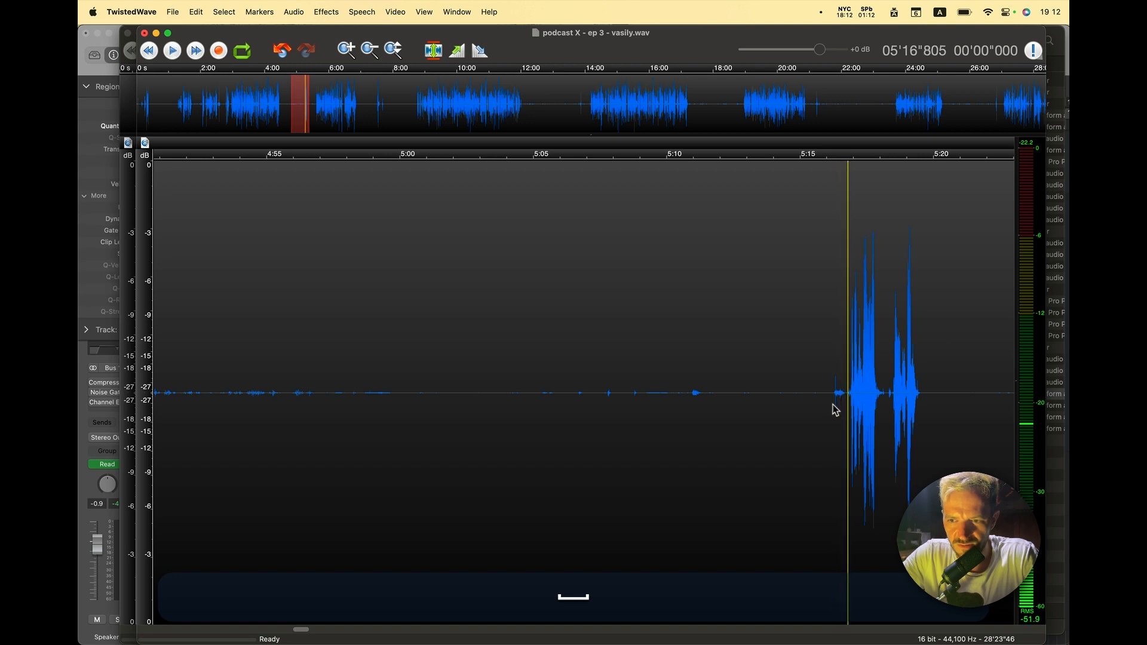
scroll(854, 399, "down", 4)
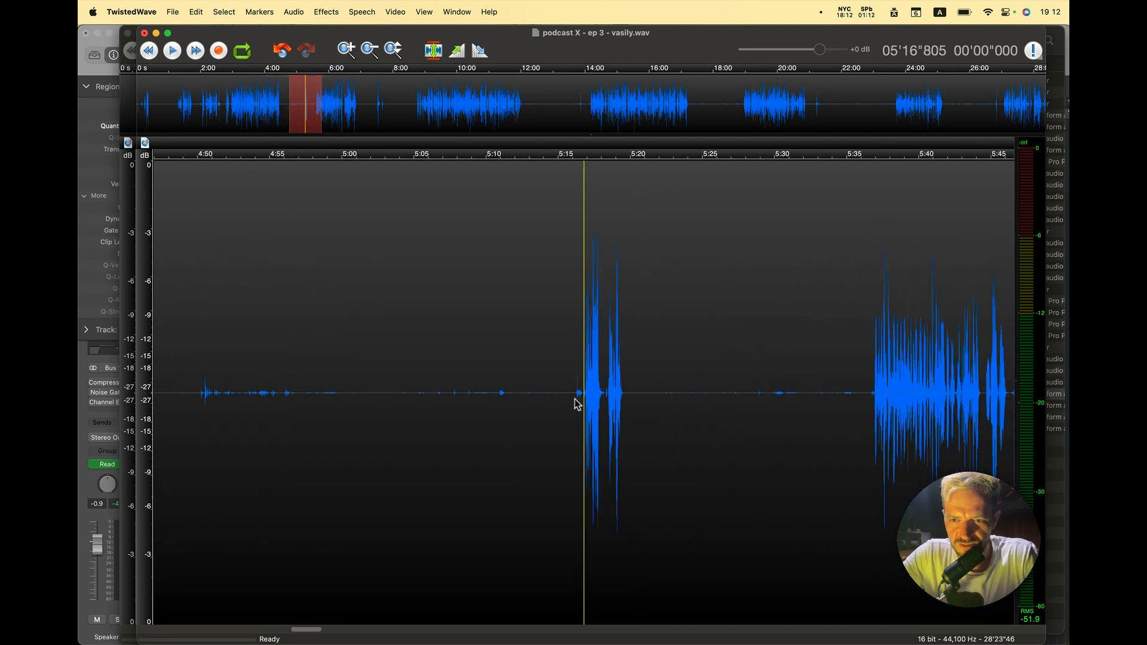
Step: Silence the pause from about 4:28 to 5:16, and select the roughly 15.7 s quiet passage from about 5:20 to 5:36
scroll(577, 404, "up", 2)
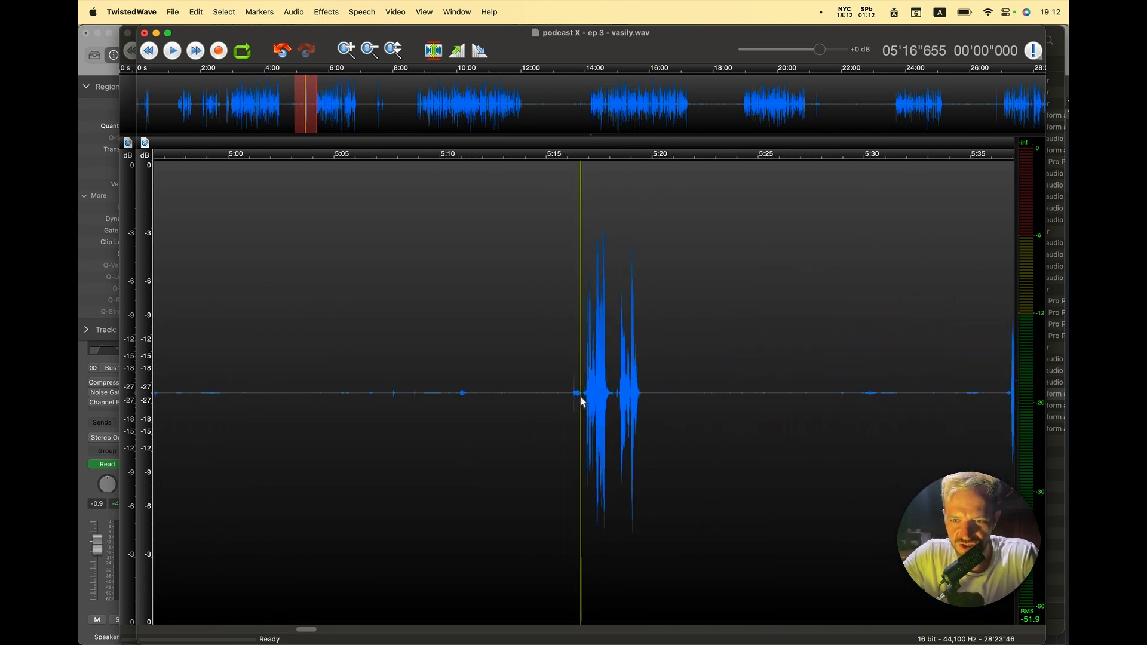
left_click_drag(582, 396, 475, 408)
scroll(285, 398, "down", 3)
scroll(284, 394, "down", 2)
key("s")
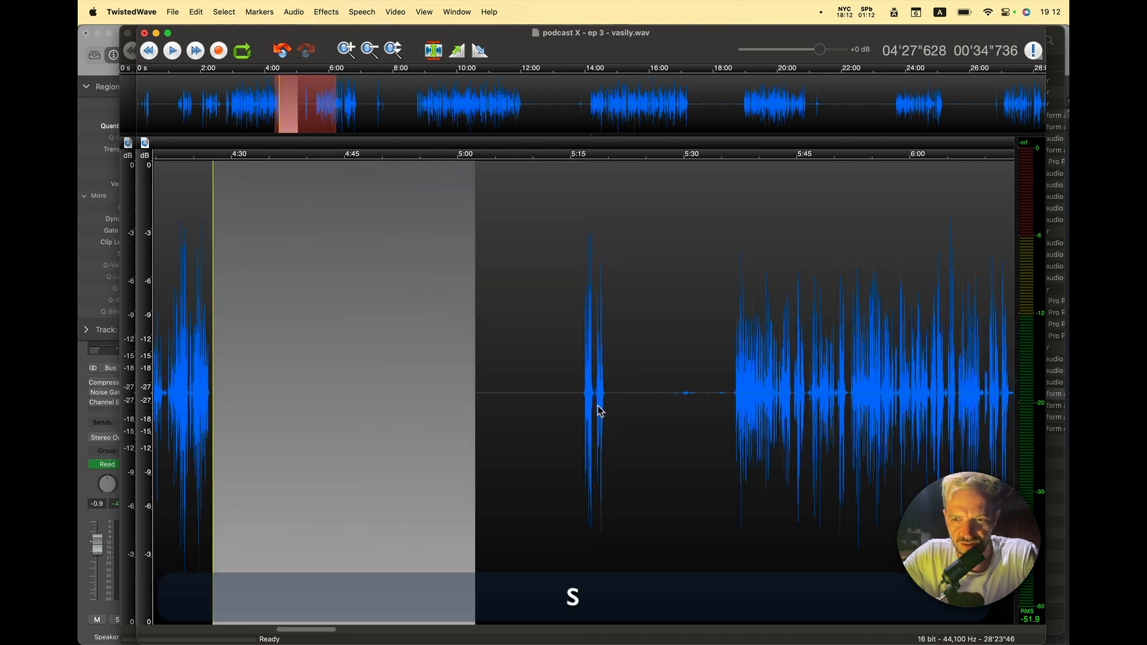
left_click_drag(609, 397, 729, 402)
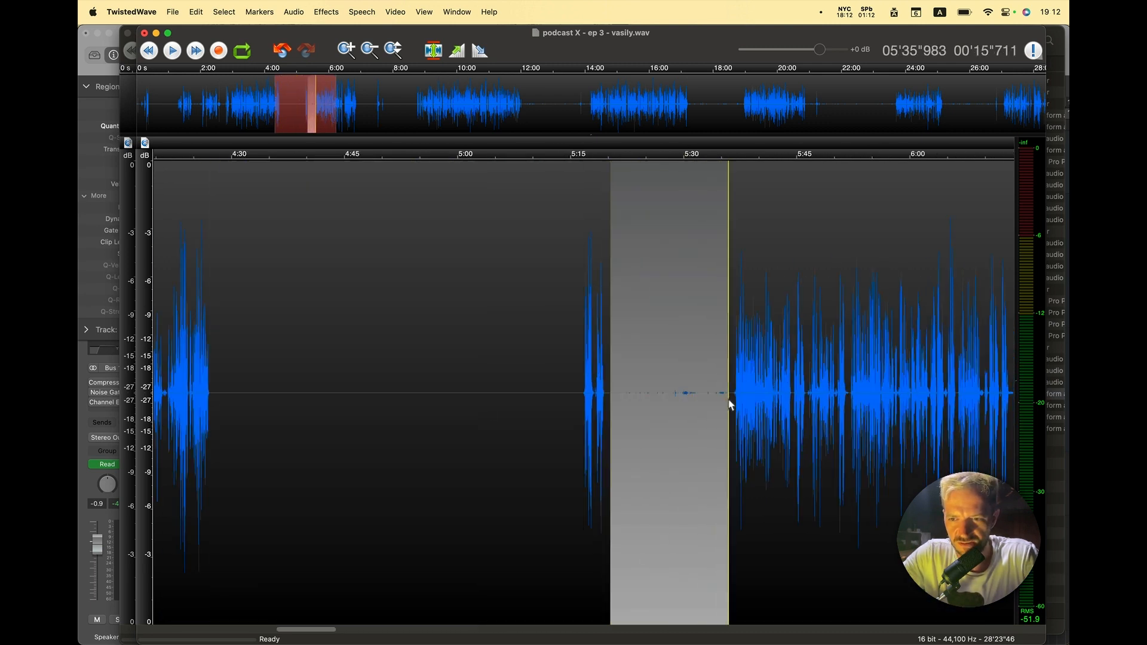
Step: Silence the roughly 1 min 49 s pause from about 12:02 to 13:51, then clear the selection
scroll(730, 399, "down", 5)
left_click(573, 402)
scroll(573, 403, "up", 4)
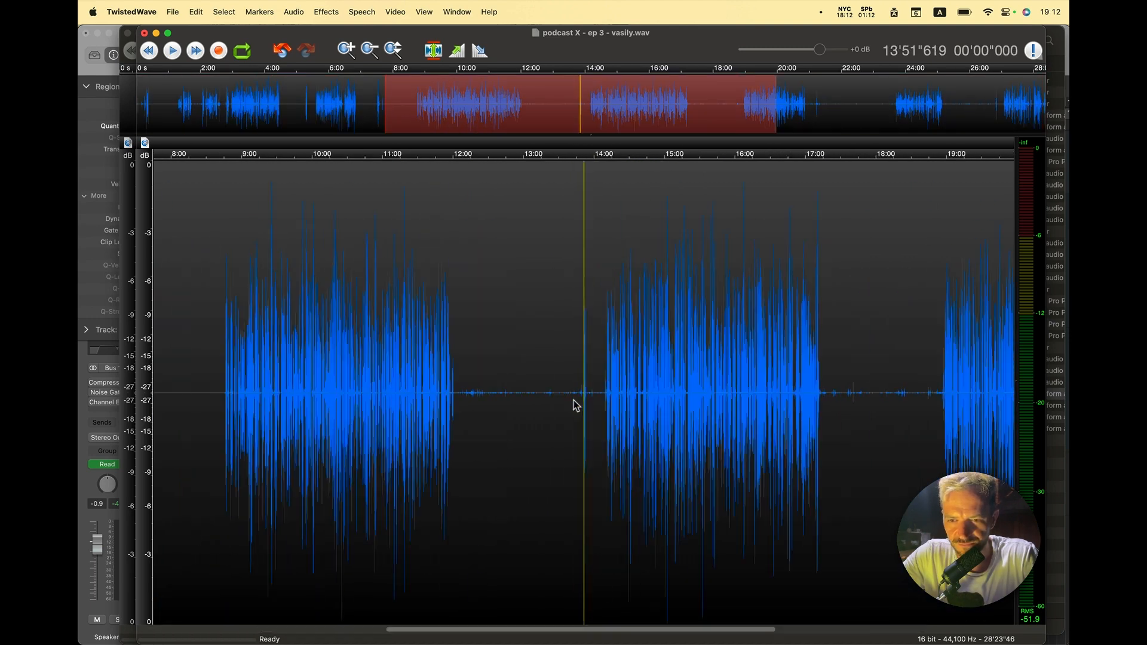
scroll(575, 407, "down", 1)
left_click_drag(215, 399, 583, 417)
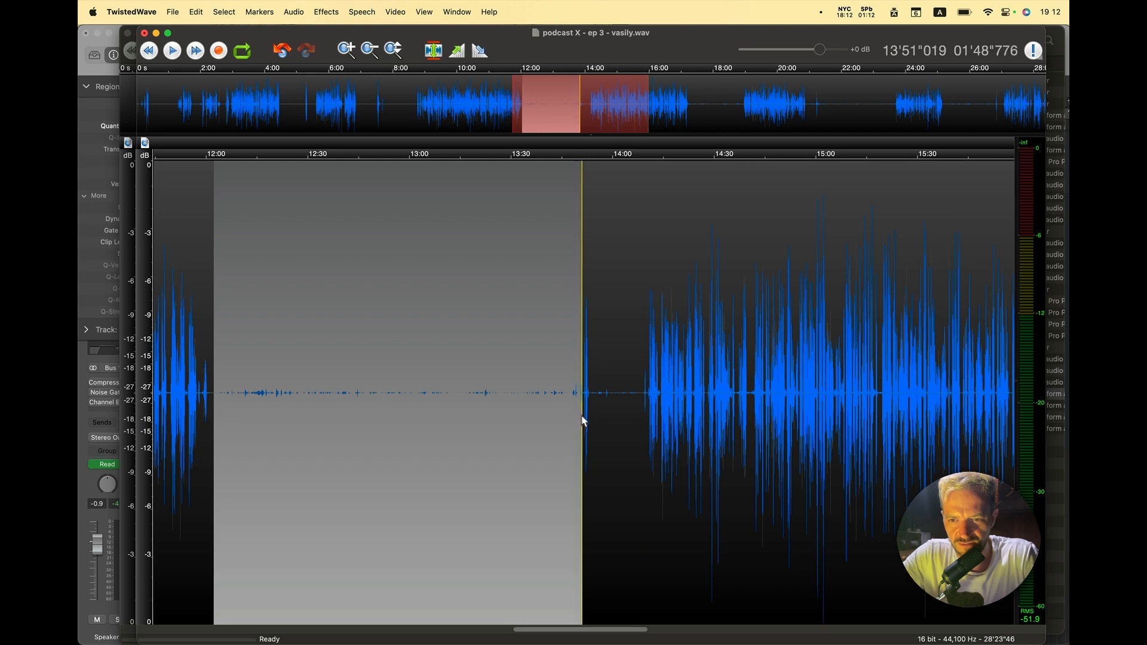
key("s")
left_click(612, 411)
Step: Play the sound at about 13:52 and silence the roughly 18.1 s passage from about 13:51 to 14:09
left_click(583, 409)
key("space")
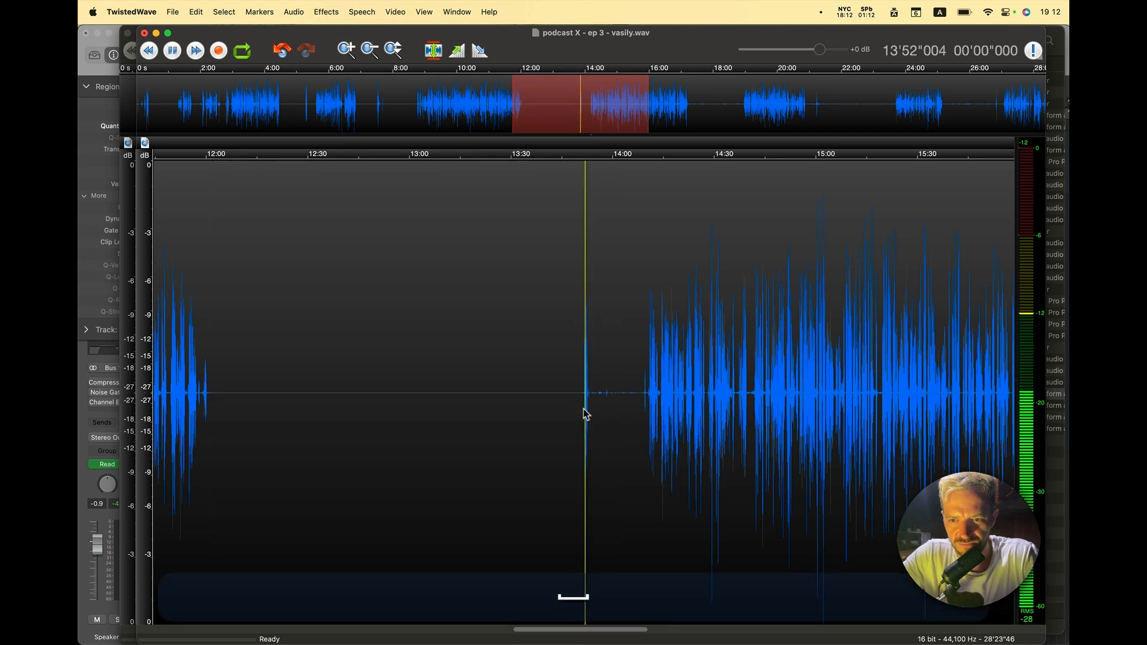
scroll(584, 410, "up", 6)
scroll(584, 410, "down", 2)
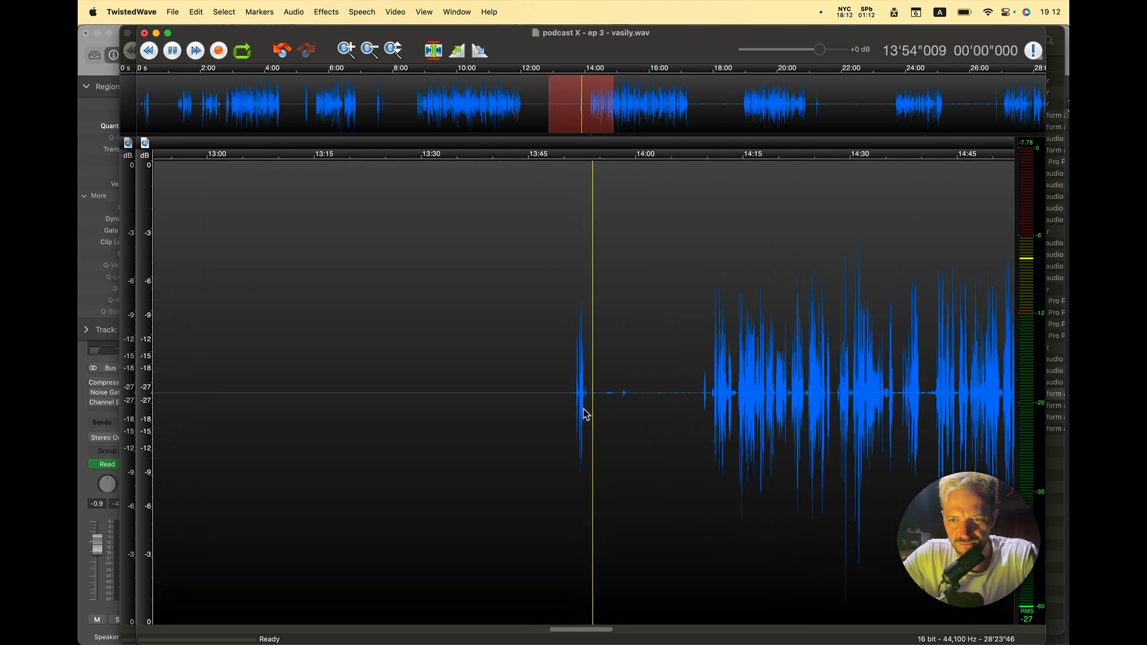
key("space")
left_click_drag(572, 404, 697, 402)
key("s")
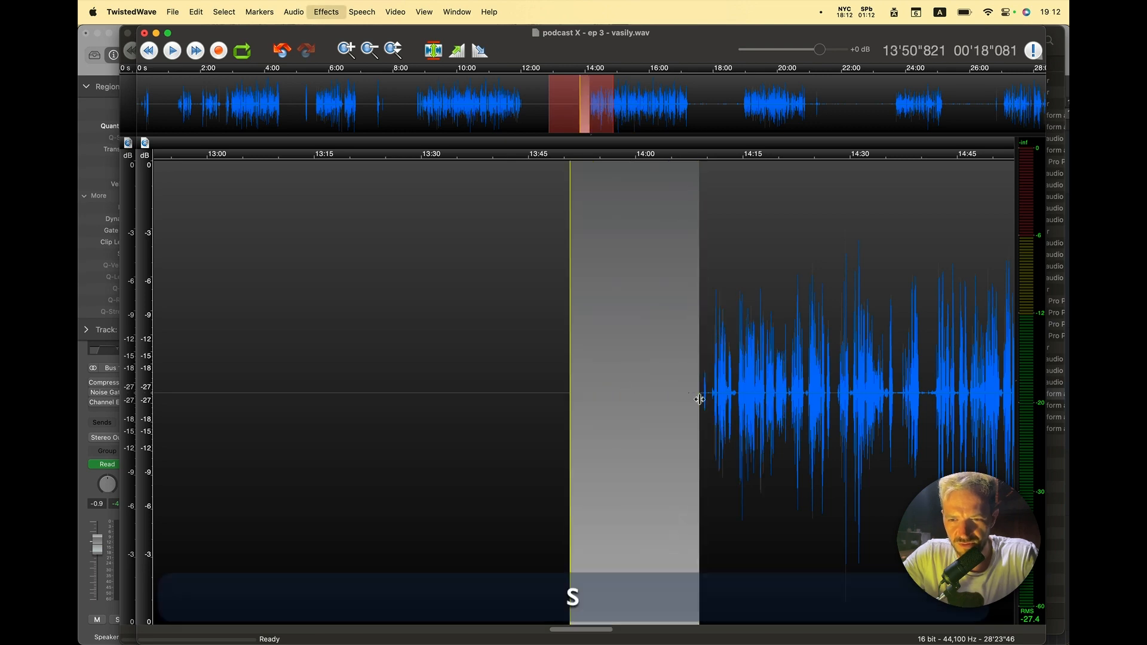
left_click(750, 460)
Step: Silence the roughly 1 min 43 s pause from about 17:14 to 18:57
scroll(751, 457, "down", 5)
left_click(730, 367)
scroll(731, 366, "up", 6)
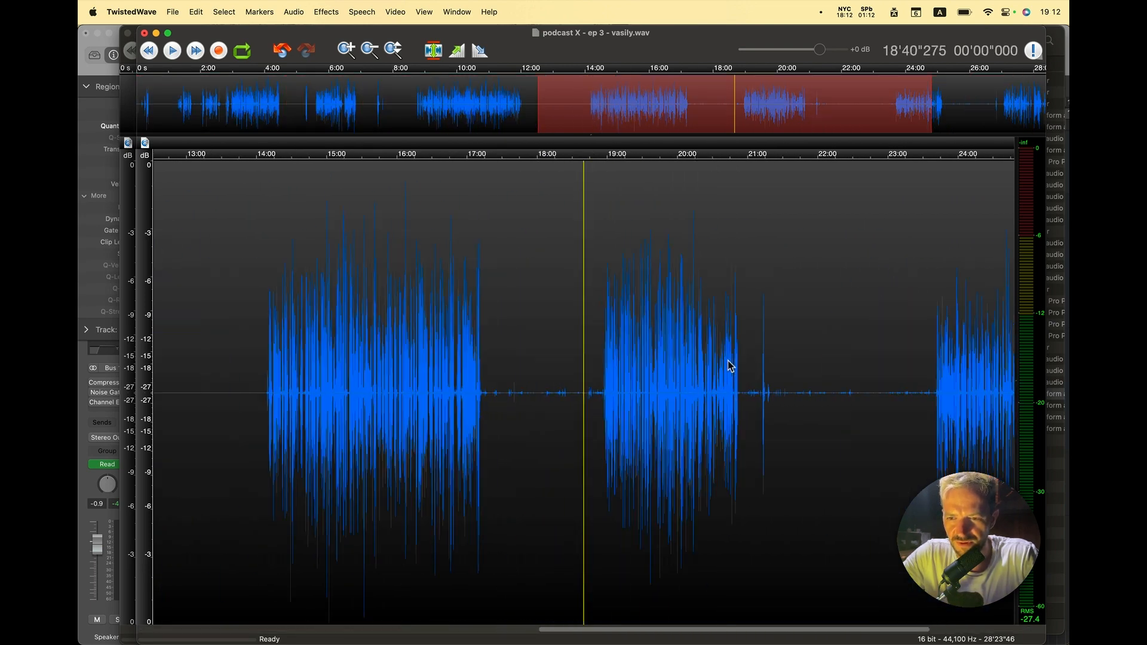
scroll(507, 400, "up", 2)
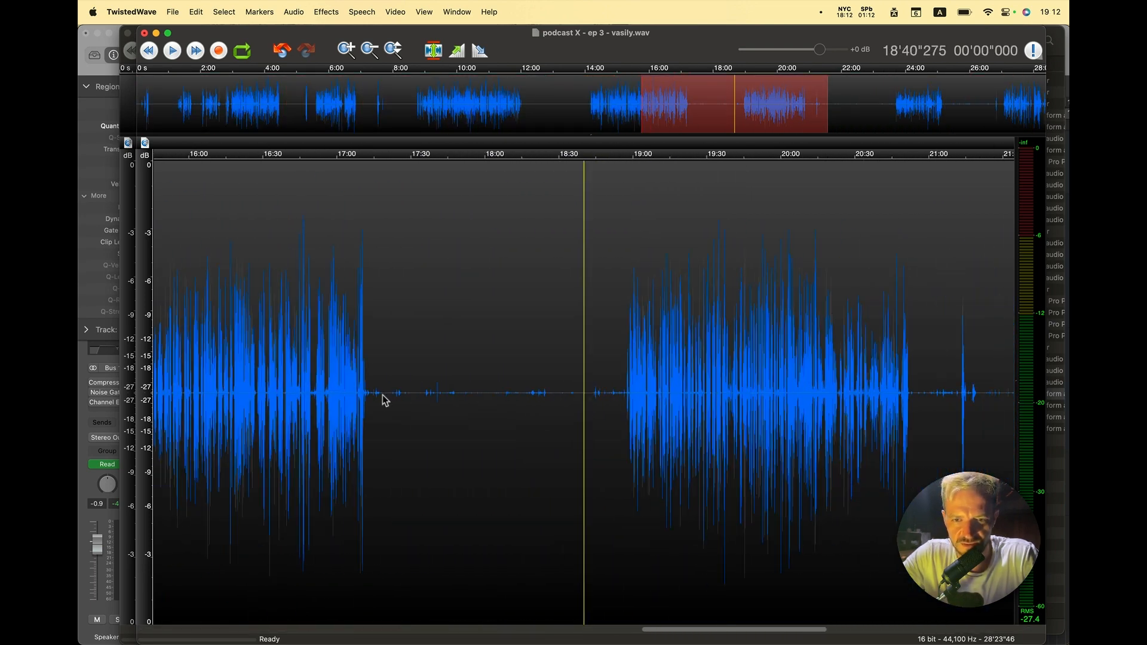
left_click_drag(371, 399, 625, 407)
key("s")
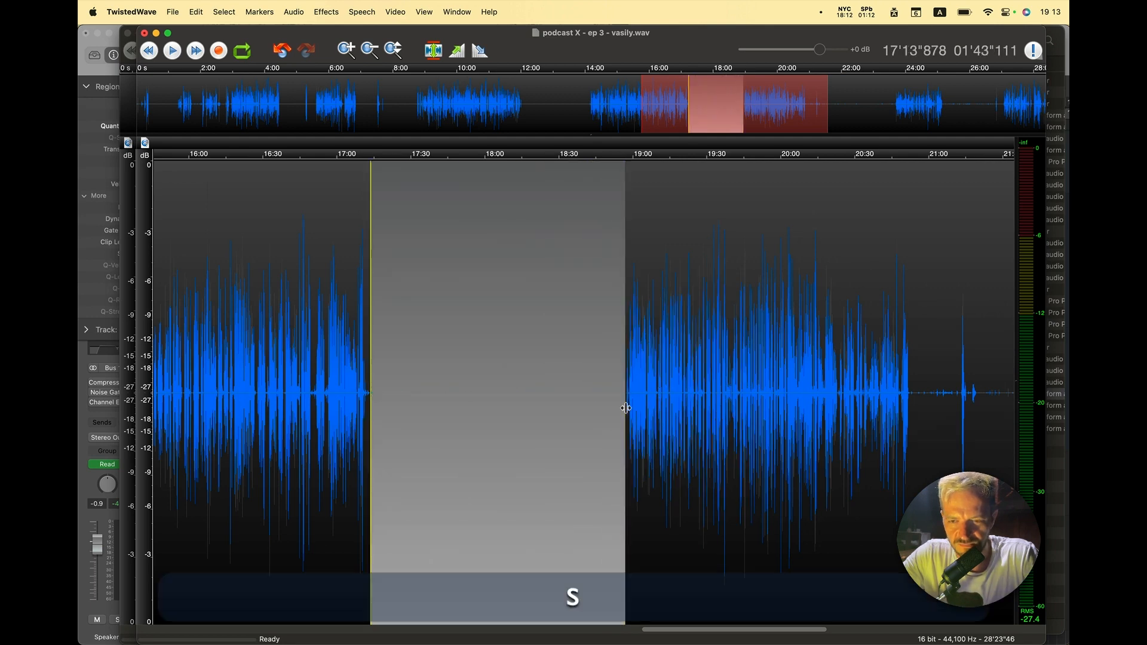
Step: Play the short sound at about 21:13 and silence the roughly 20.5 s passage before it, from about 20:52 to 21:13
scroll(835, 413, "right", 5)
left_click(794, 413)
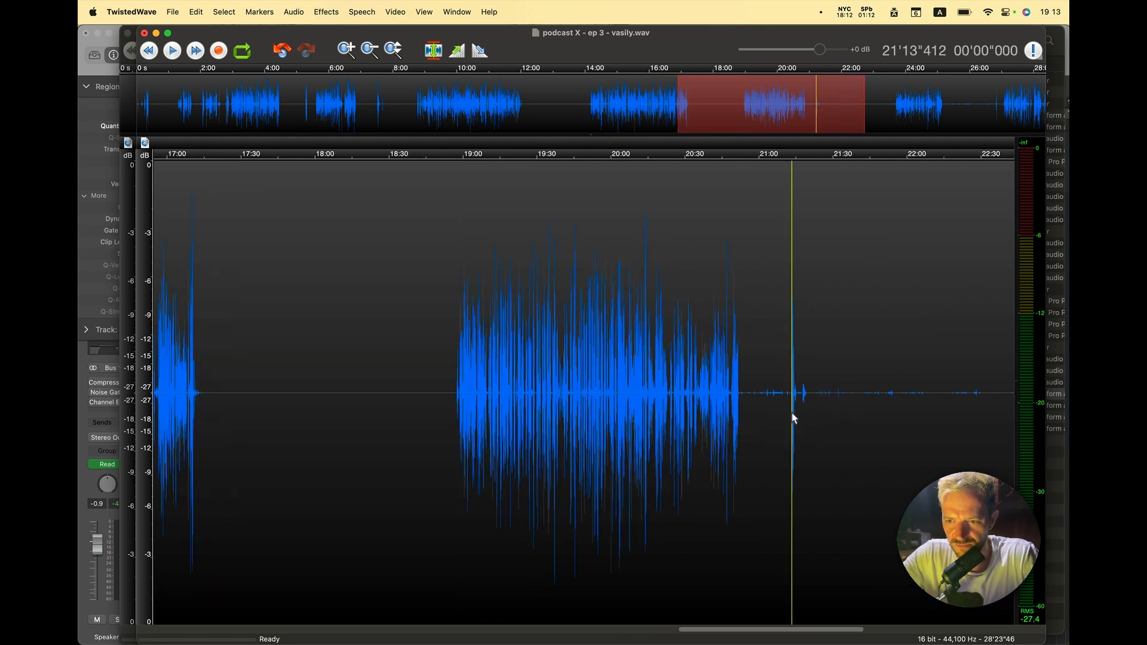
scroll(793, 415, "up", 6)
key("space")
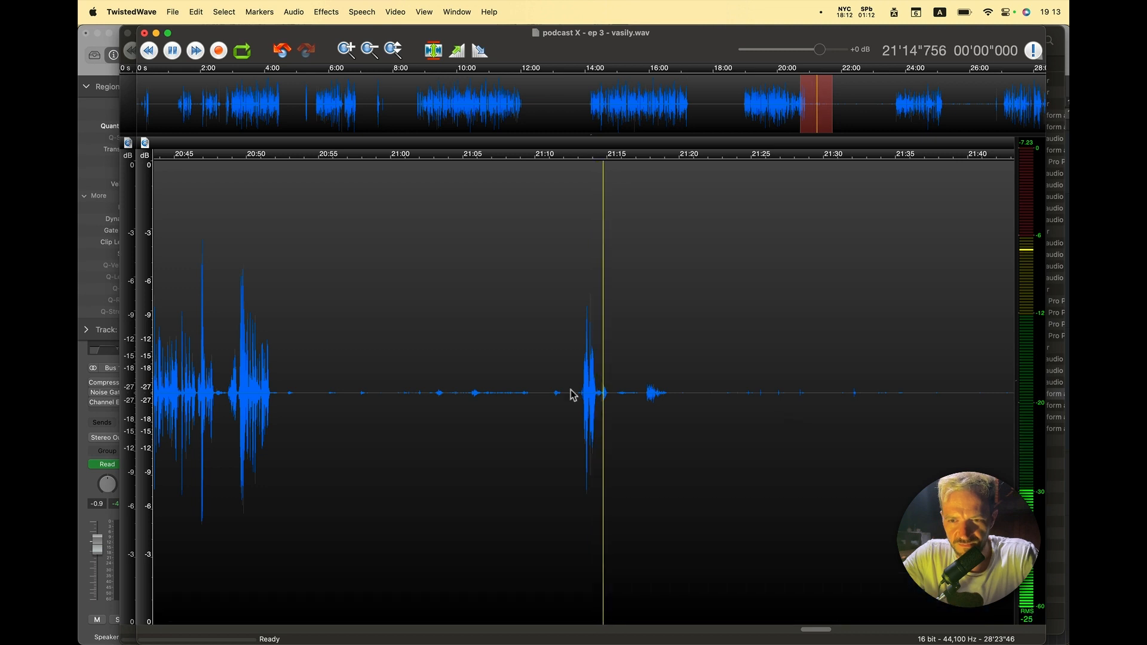
key("space")
left_click_drag(580, 400, 282, 397)
key("s")
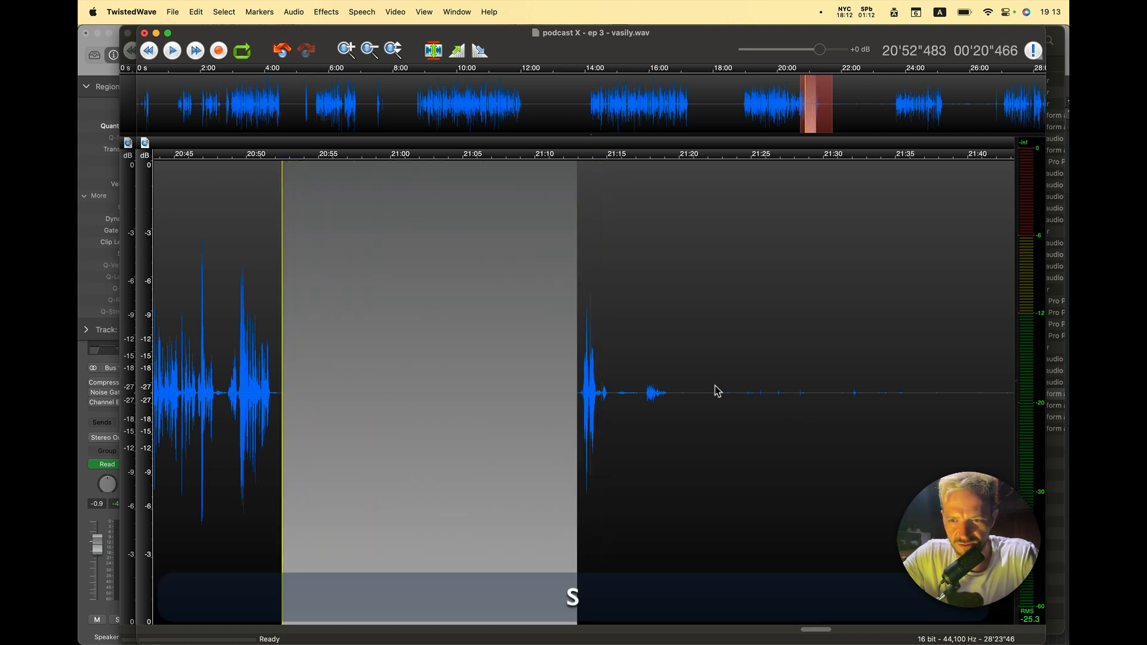
Step: Silence the long pause from just after the short sound at about 21:15 up to the speech at about 23:40
left_click(650, 406)
scroll(631, 401, "down", 2)
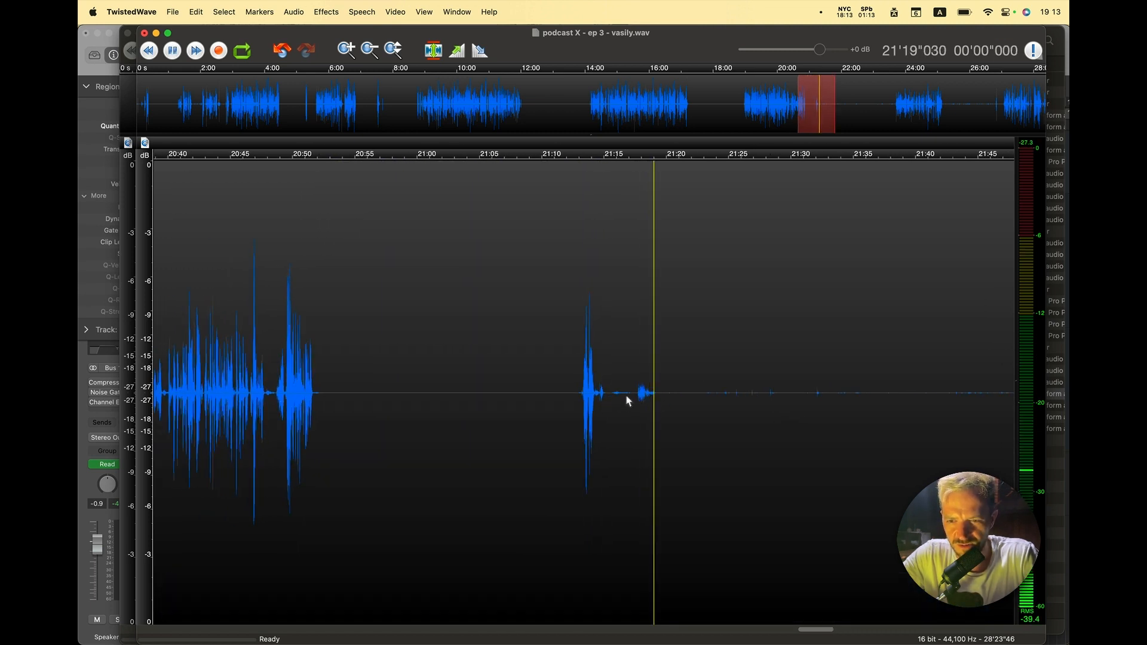
left_click_drag(611, 394, 913, 394)
scroll(914, 394, "down", 5)
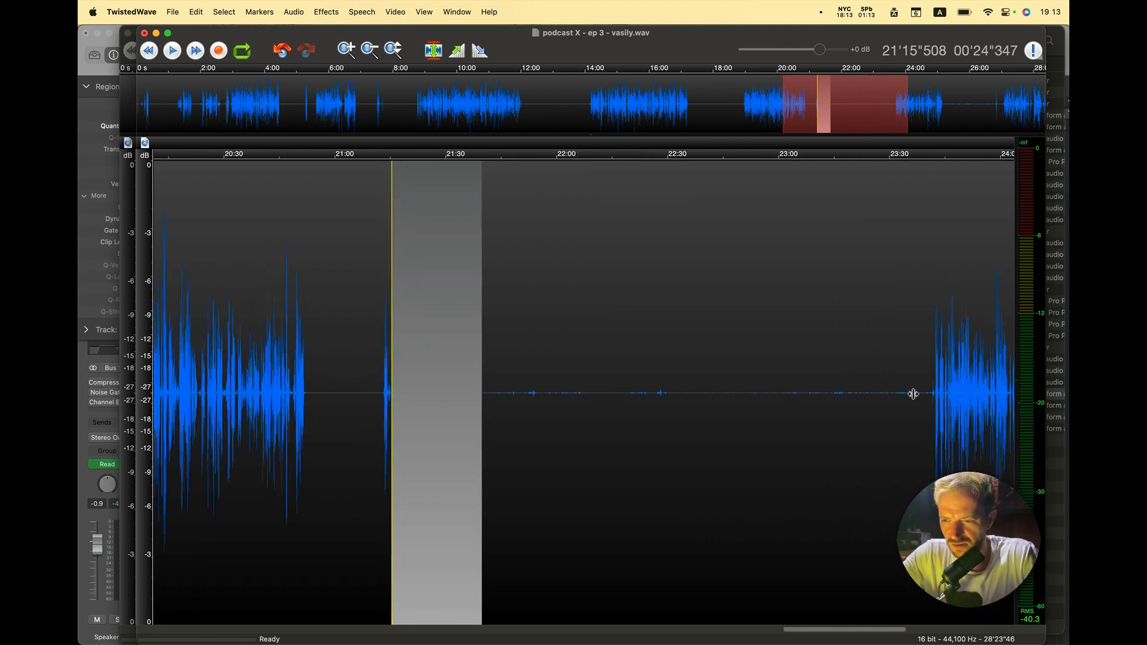
left_click_drag(862, 397, 445, 413)
key("s")
Step: Silence the roughly 1 min 39 s pause from about 25:09 to 26:48, then save the recording
left_click(956, 397)
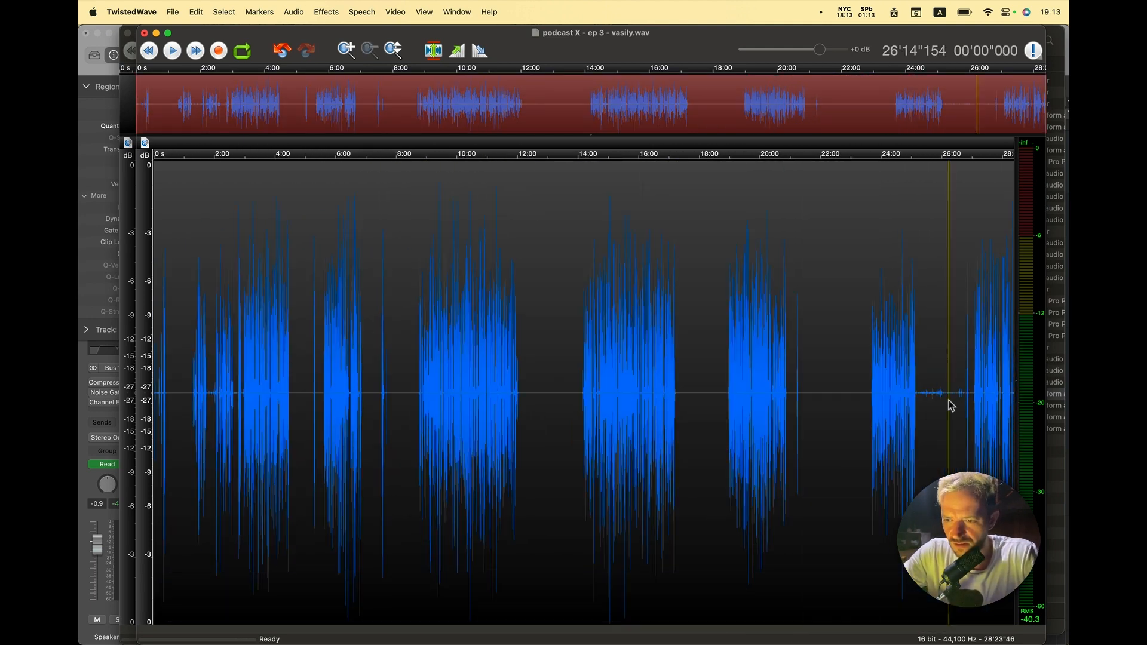
key("super+Up")
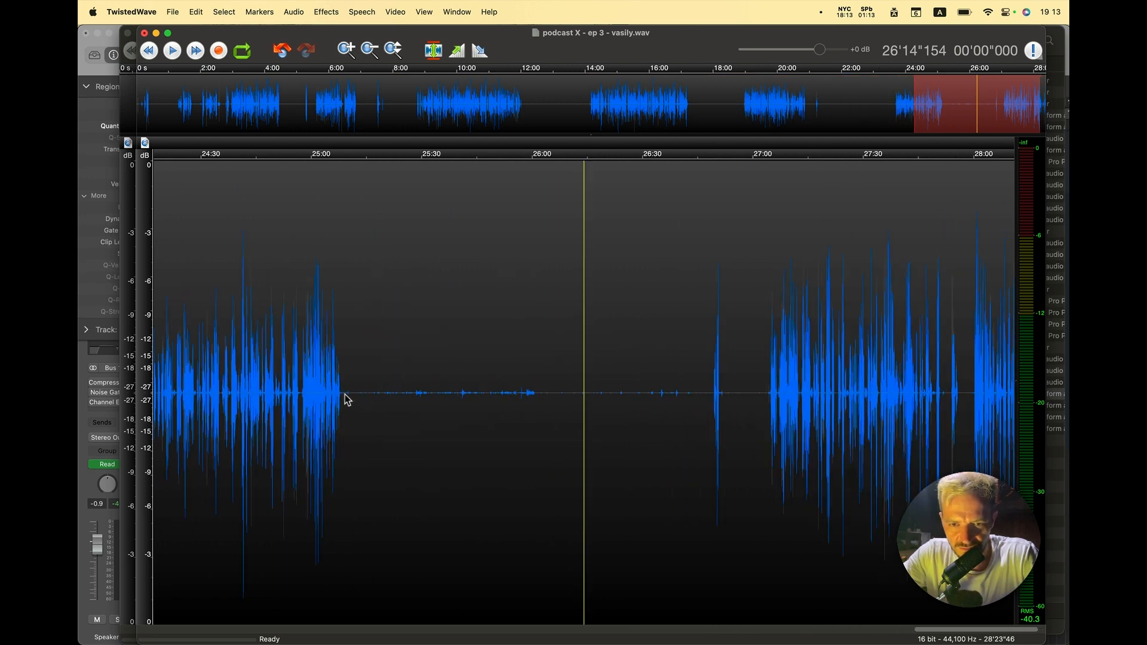
left_click_drag(344, 395, 710, 436)
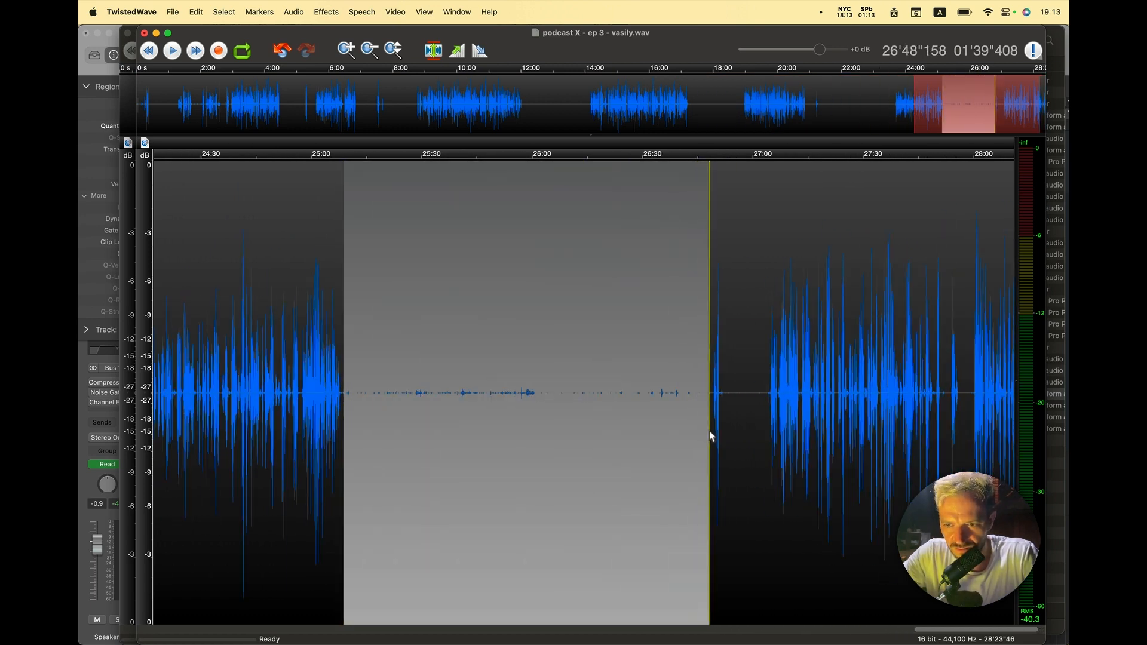
key("s")
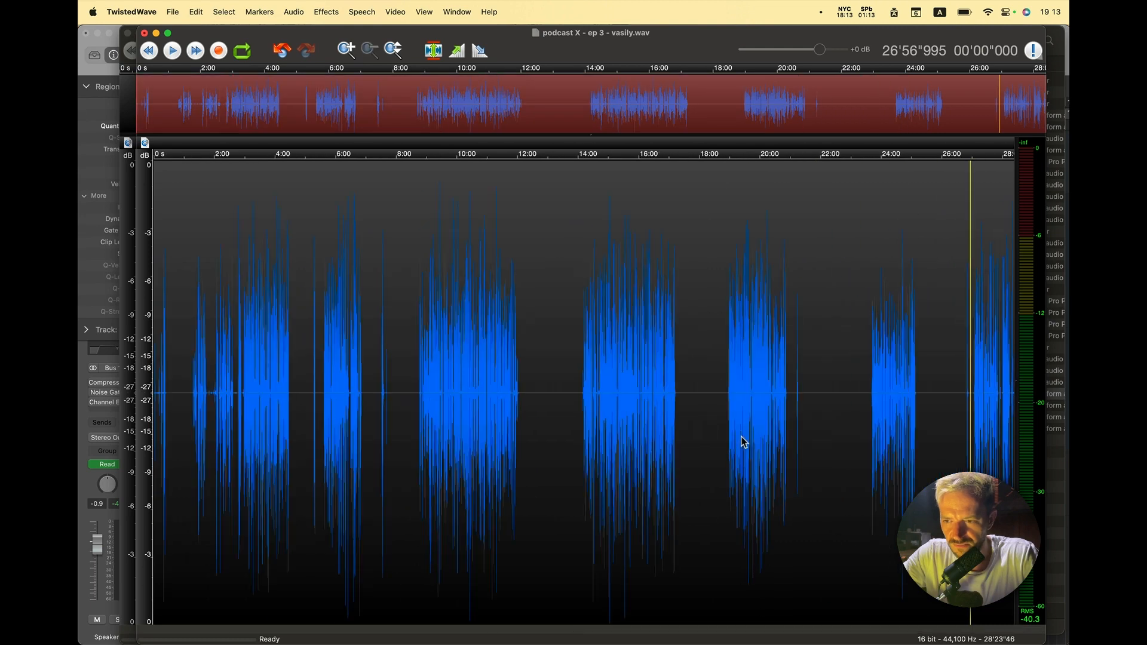
key("super")
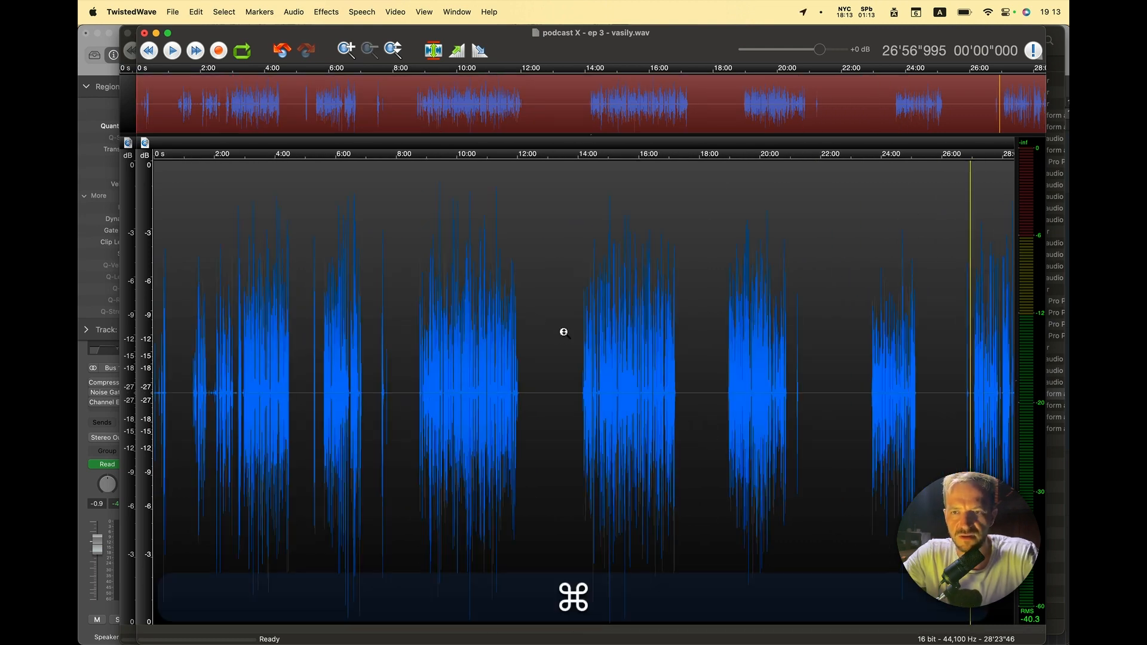
key("super+s")
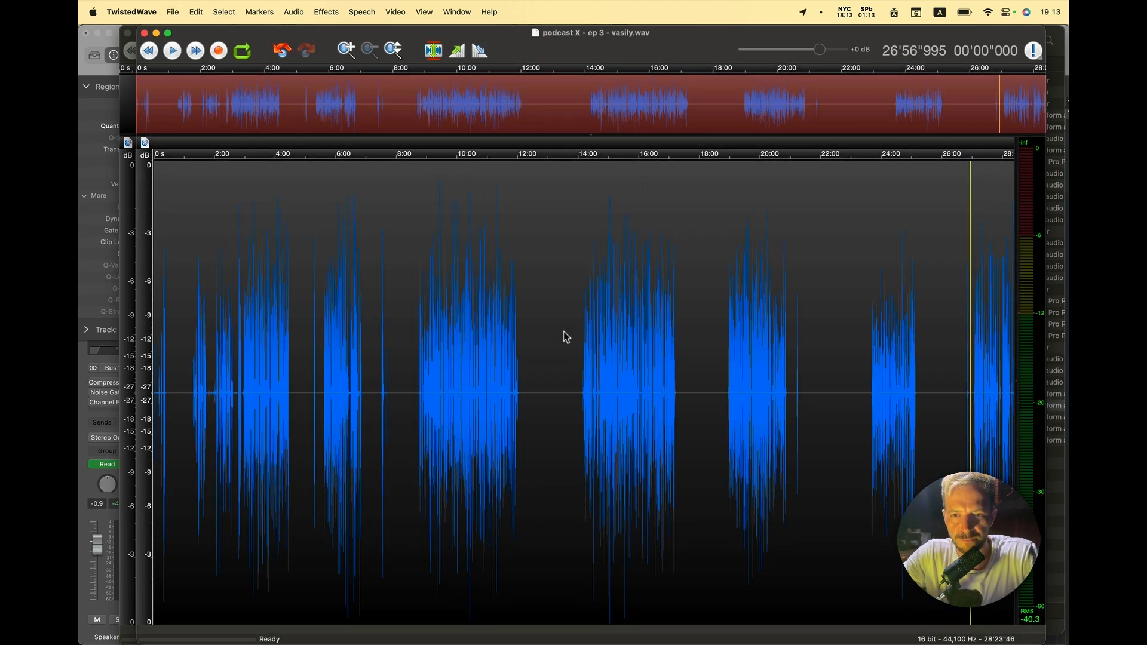
Step: Switch to Finder, open the other speaker's episode 3 WAV from the Recordings folder in TwistedWave, and bring its window to the front
key("super+Tab")
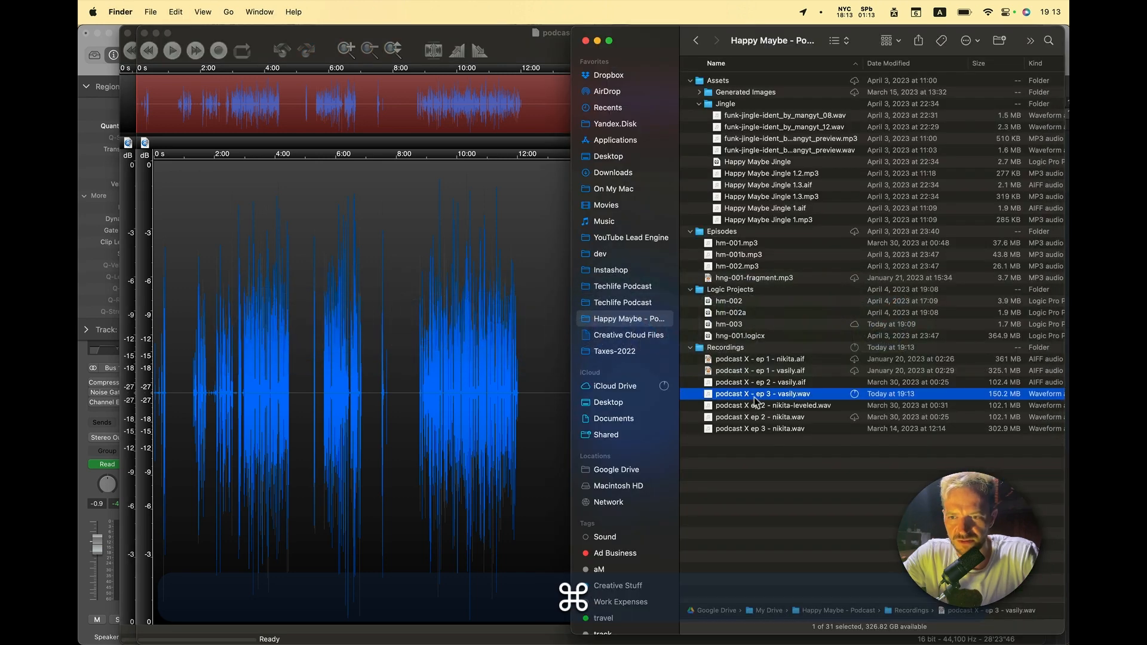
left_click(830, 406)
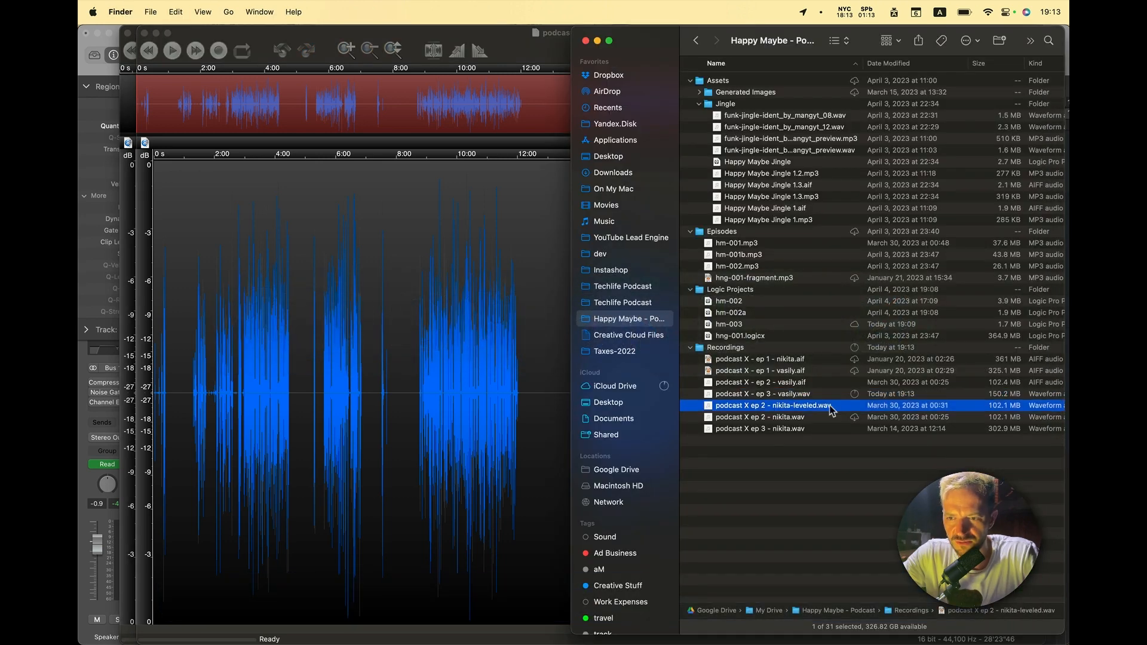
left_click(790, 429)
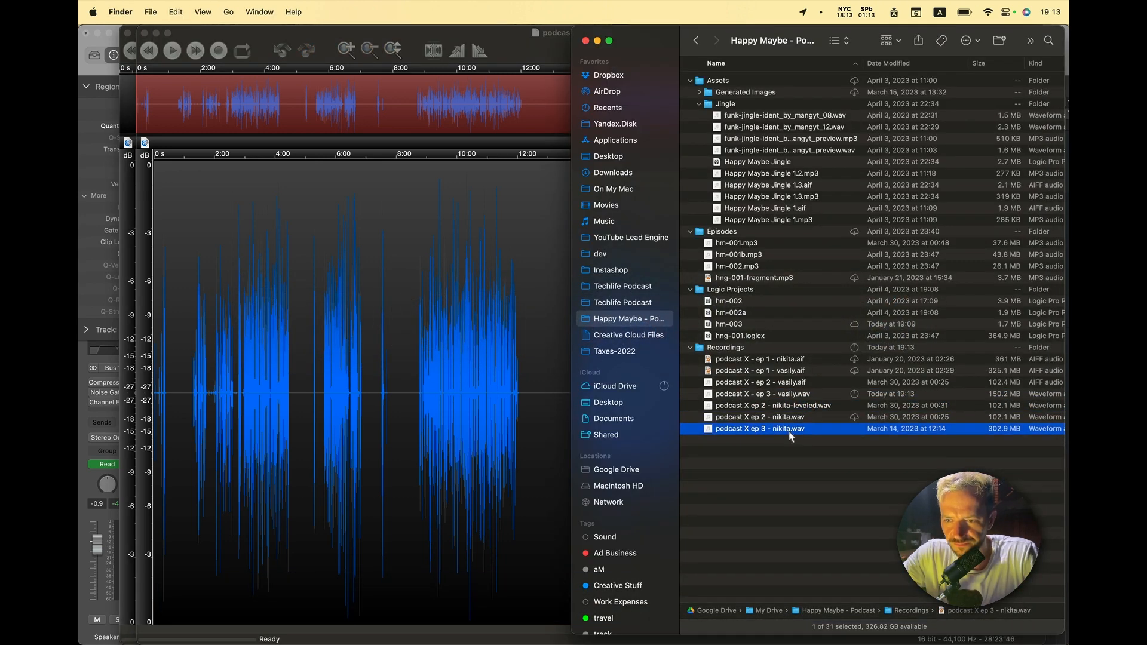
key("super+Tab")
left_click_drag(790, 429, 328, 333)
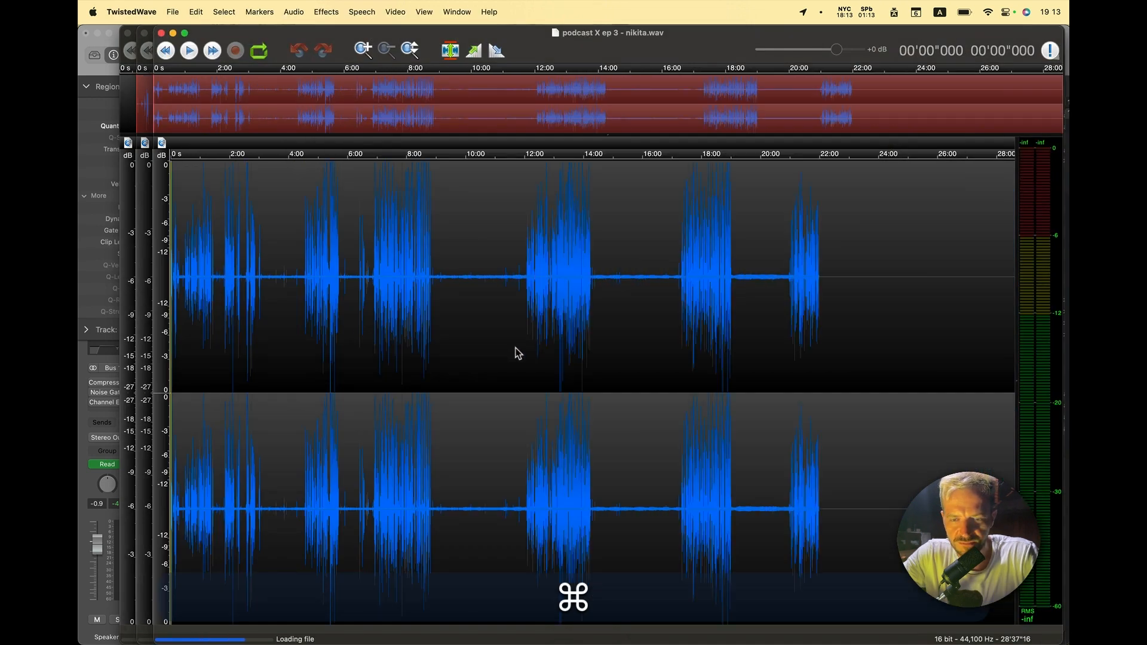
key("super+grave")
key("super+grave")
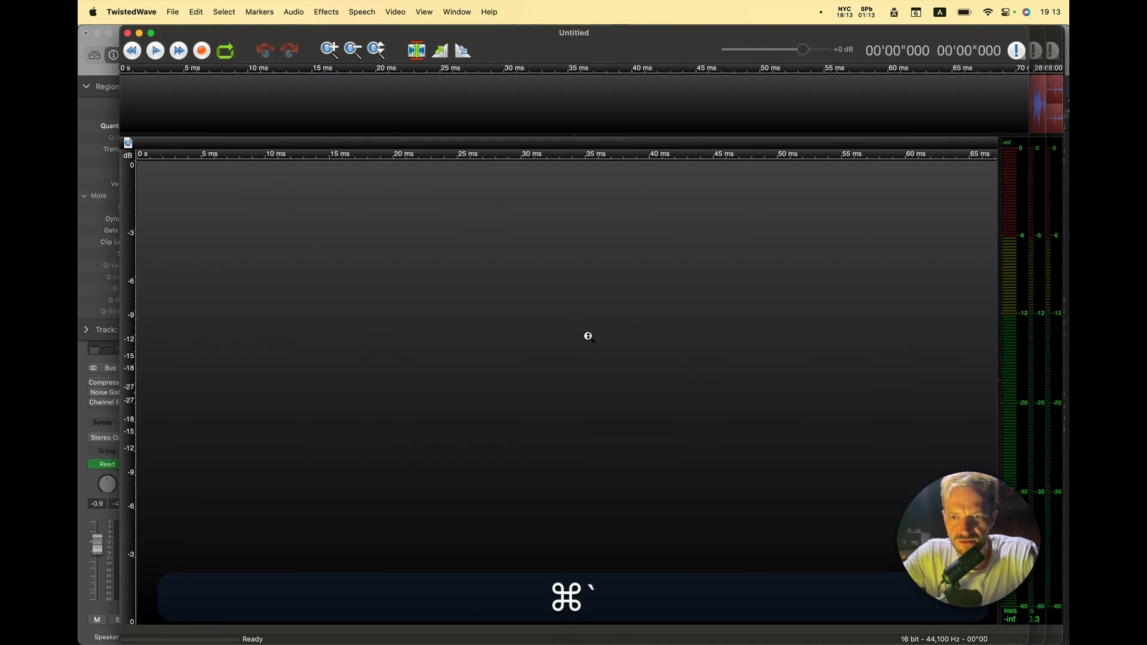
key("super+grave")
key("super+grave")
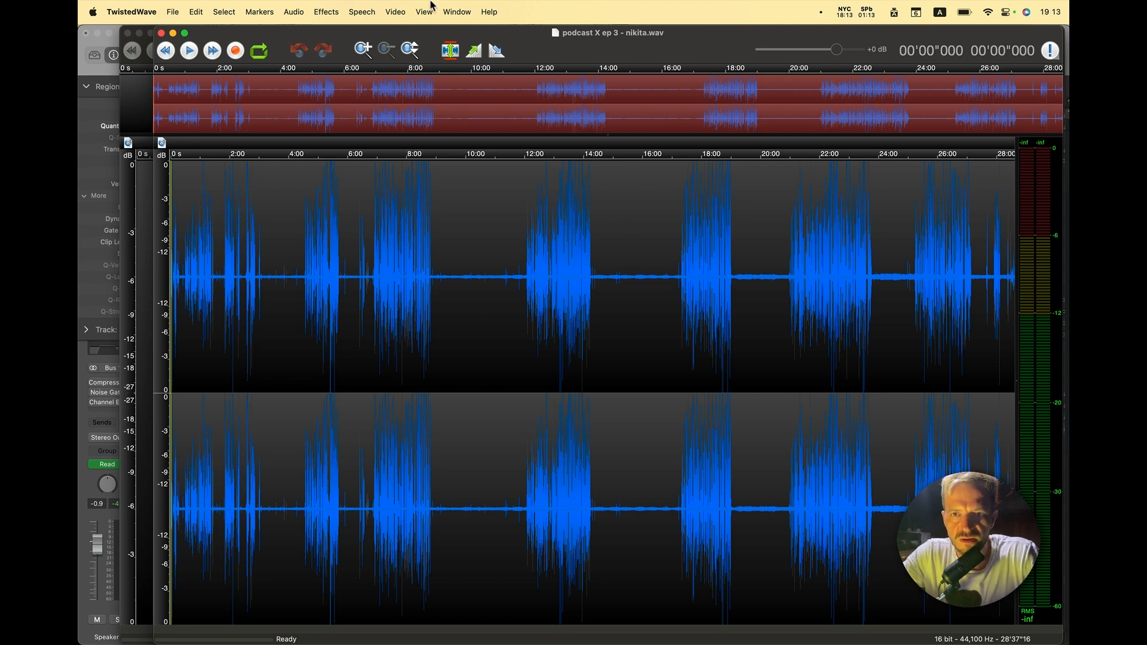
Step: Find the Convert to Mono command and convert the other speaker's stereo recording to mono
key("super+shift+slash")
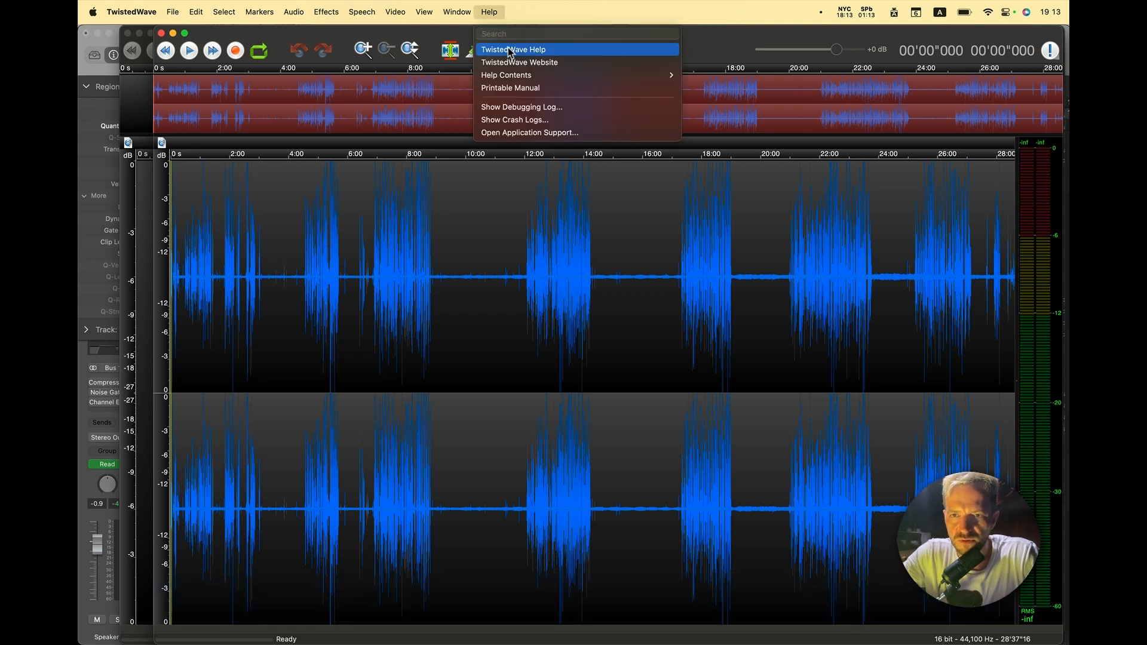
type("mono")
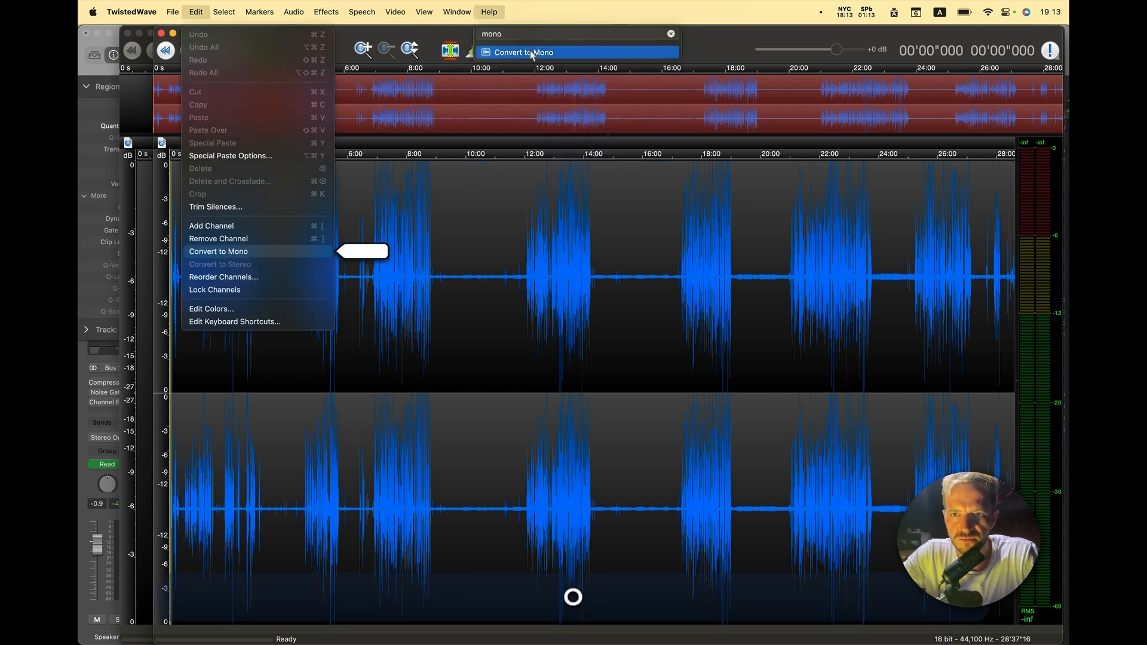
left_click(530, 52)
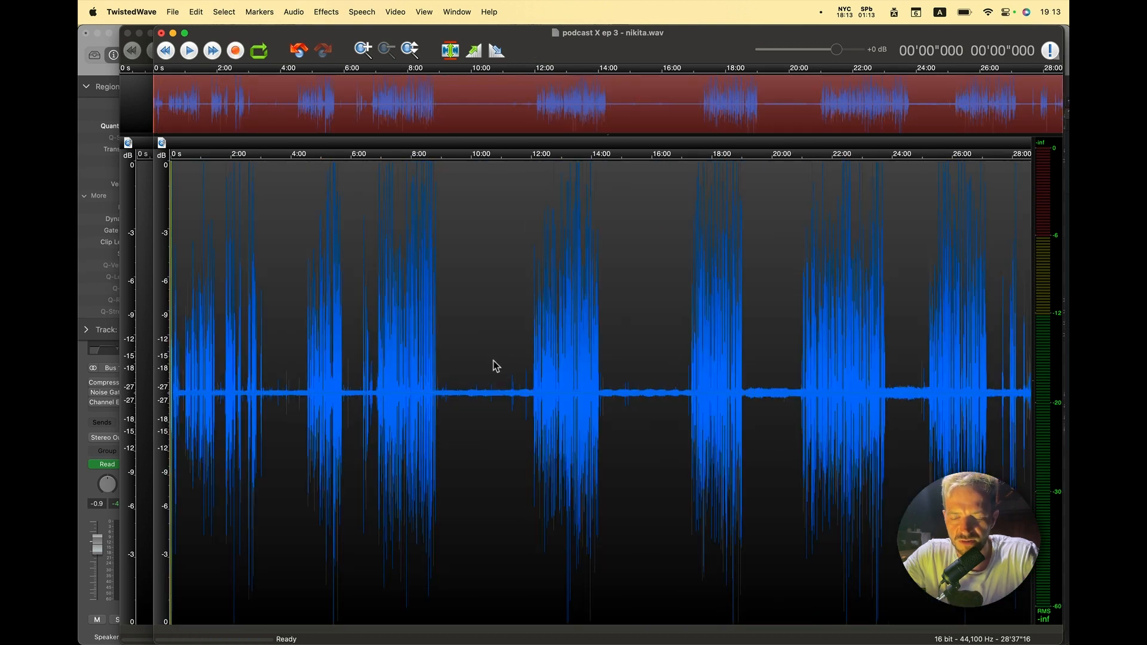
Step: Play the background noise in the pause at about 15:00
left_click(551, 396)
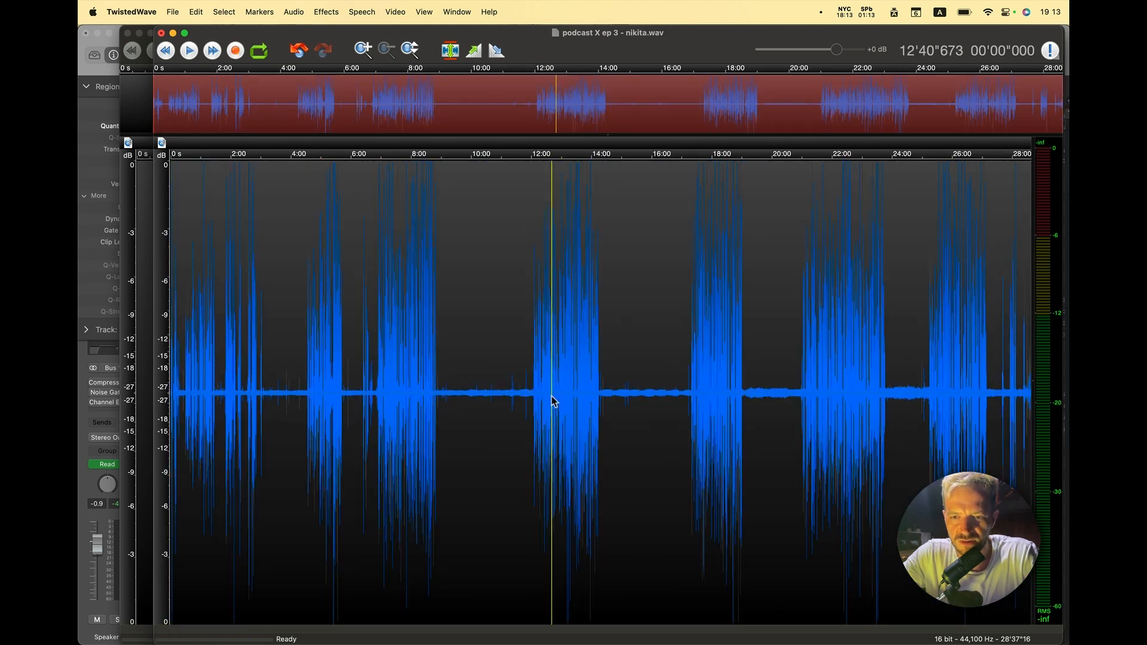
left_click(585, 396)
scroll(586, 396, "up", 5)
left_click(691, 391)
key("space")
scroll(691, 391, "up", 2)
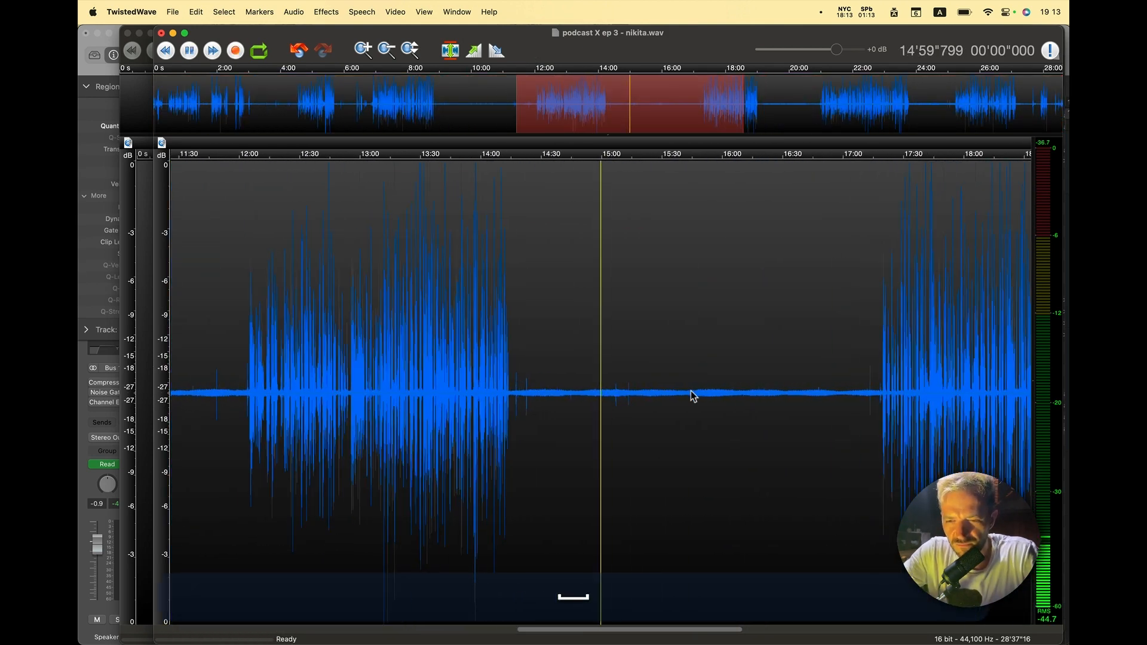
scroll(691, 392, "down", 4)
key("space")
scroll(577, 410, "down", 1)
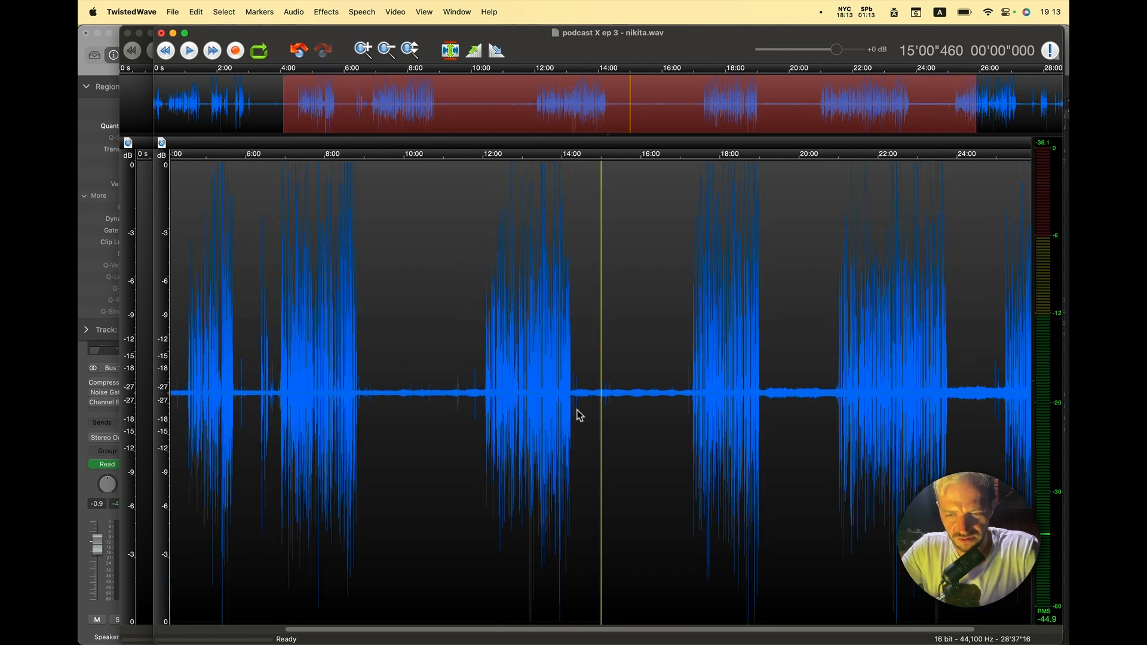
Step: Learn the noise profile from the roughly 47 s noise-only passage from about 15:29 to 16:16
left_click(609, 400)
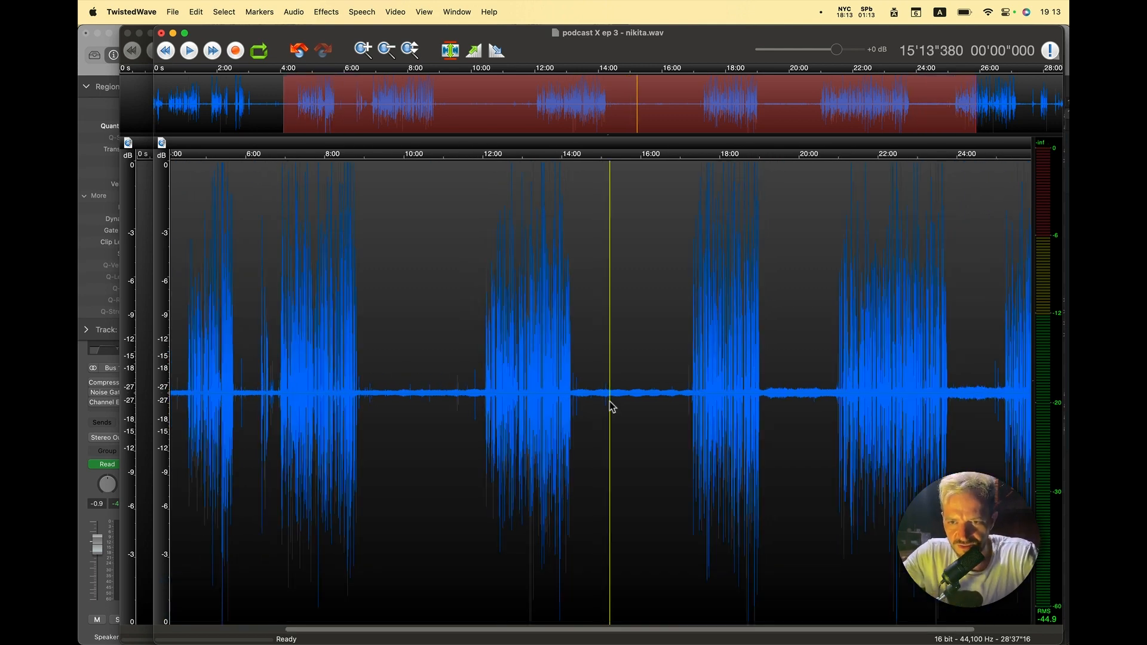
left_click_drag(620, 397, 653, 399)
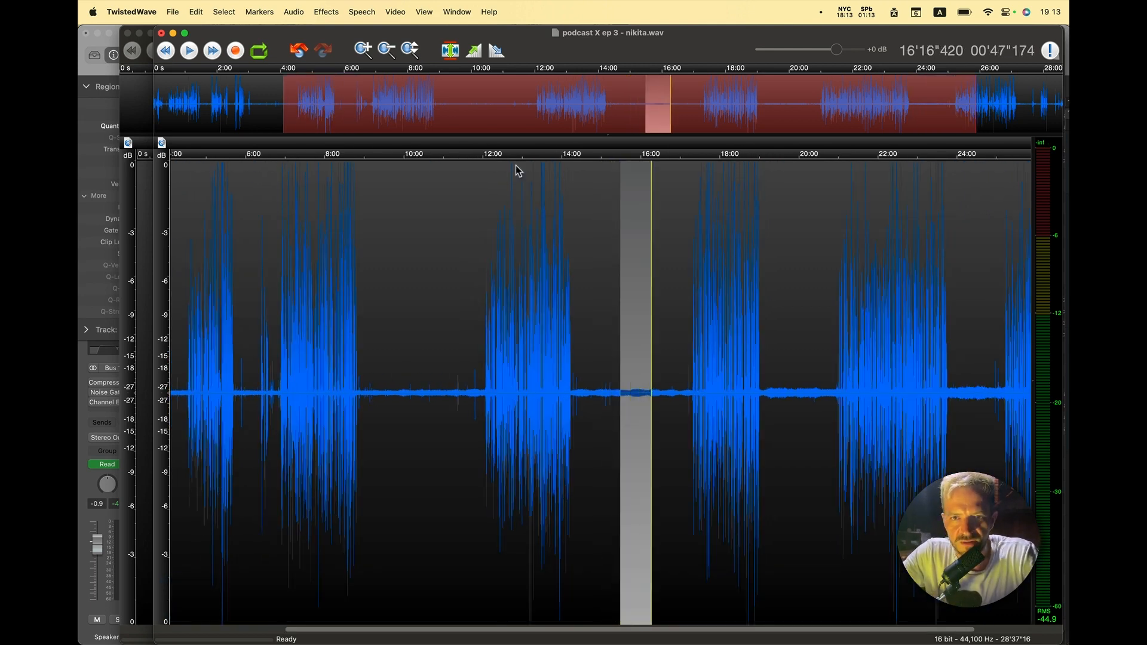
left_click(362, 12)
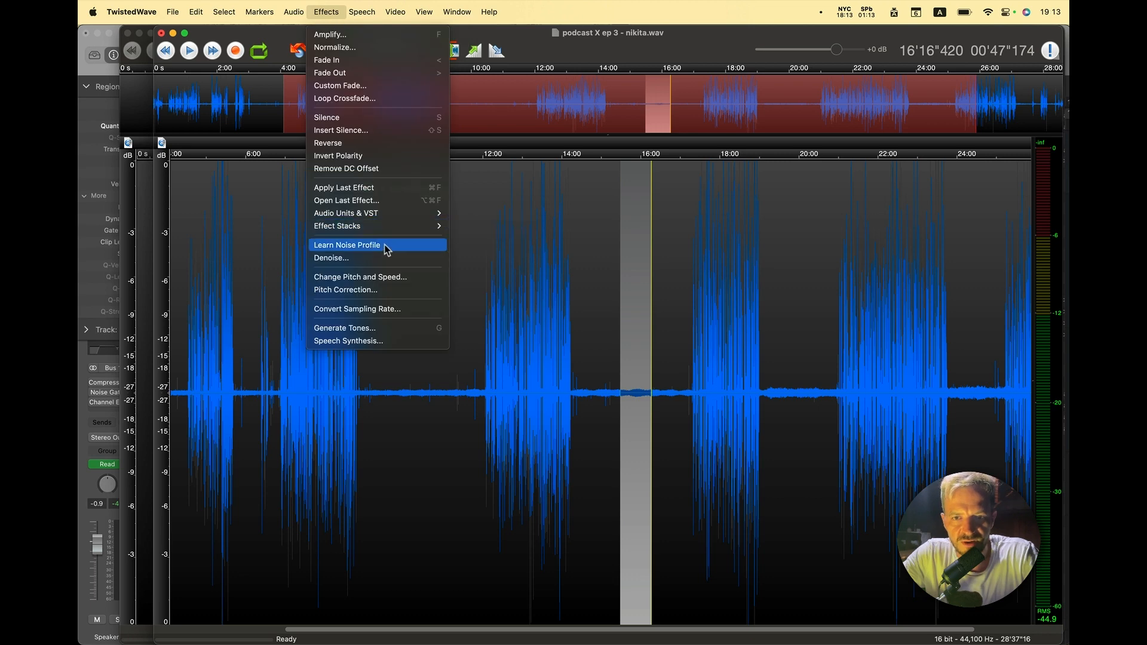
left_click(385, 248)
Step: Select the entire mono recording and apply Denoise with the offered settings
left_click(555, 425)
key("super+a")
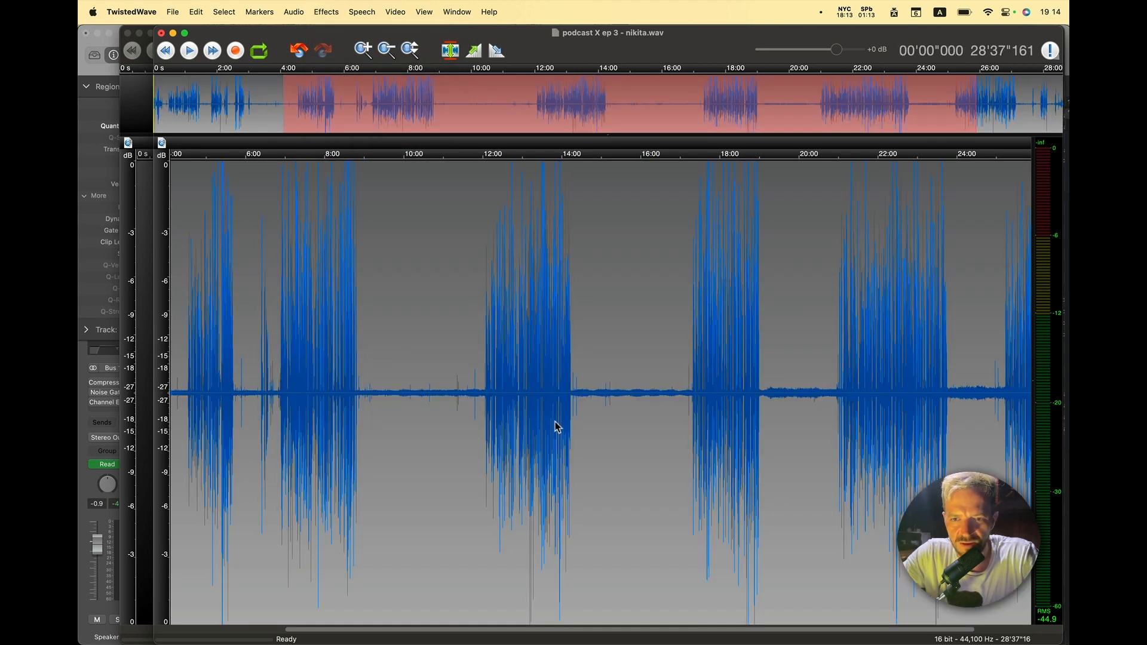
left_click(327, 12)
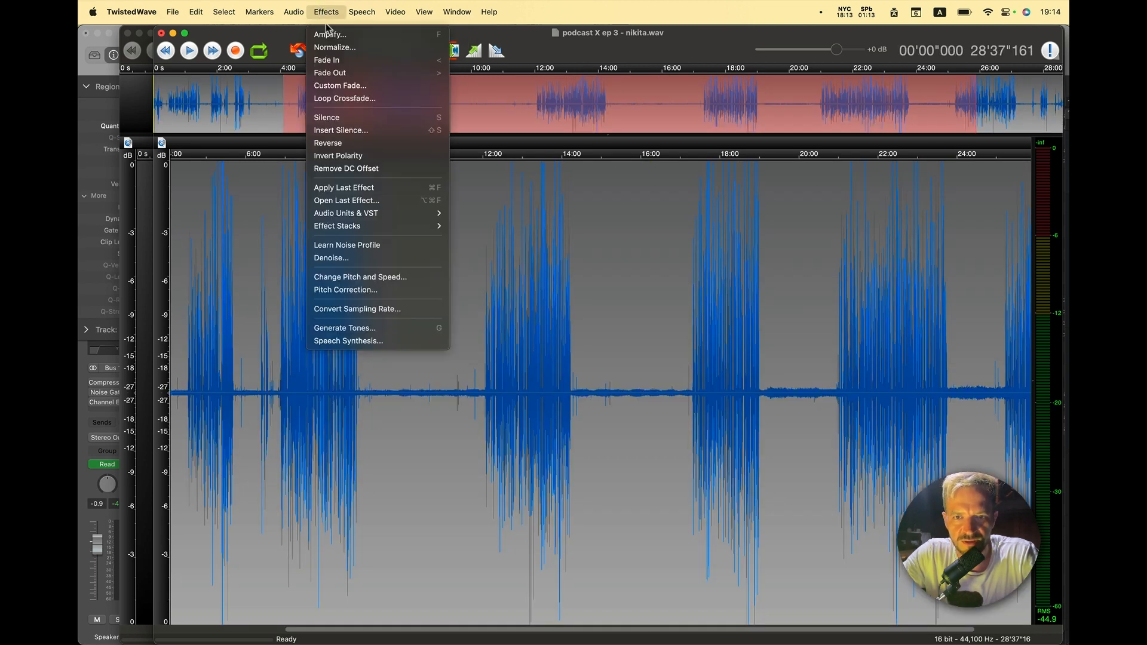
left_click(389, 257)
key("Return")
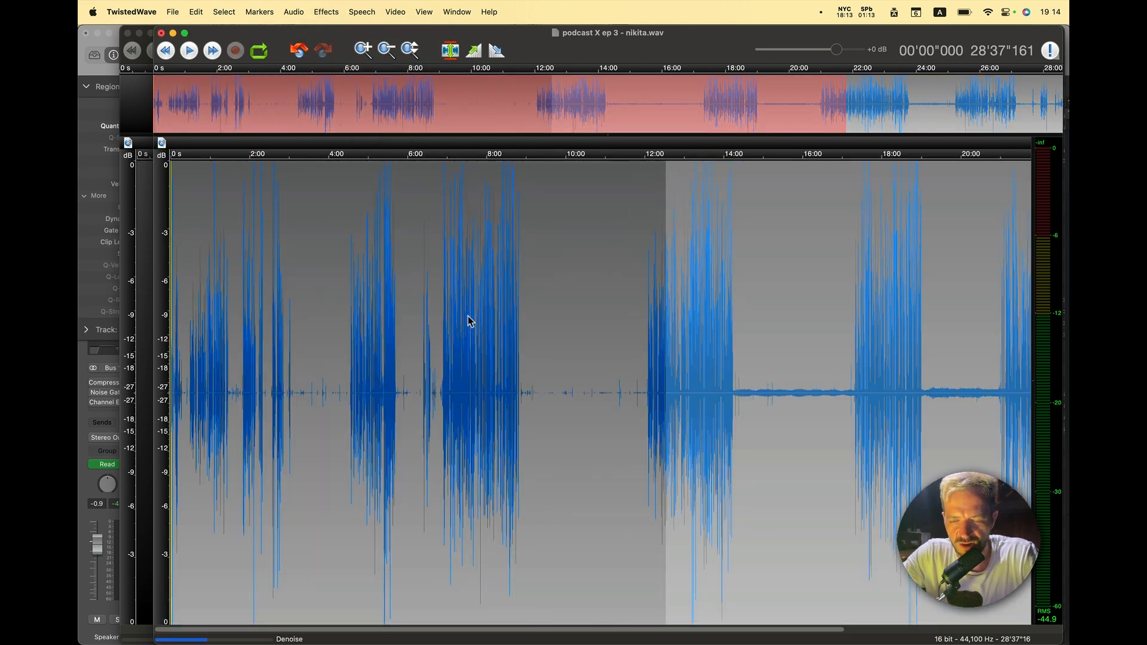
Step: Inspect the pause between about 8:50 and 12:00 in the denoised recording and play the speech from about 12:31
left_click(582, 404)
scroll(582, 404, "up", 5)
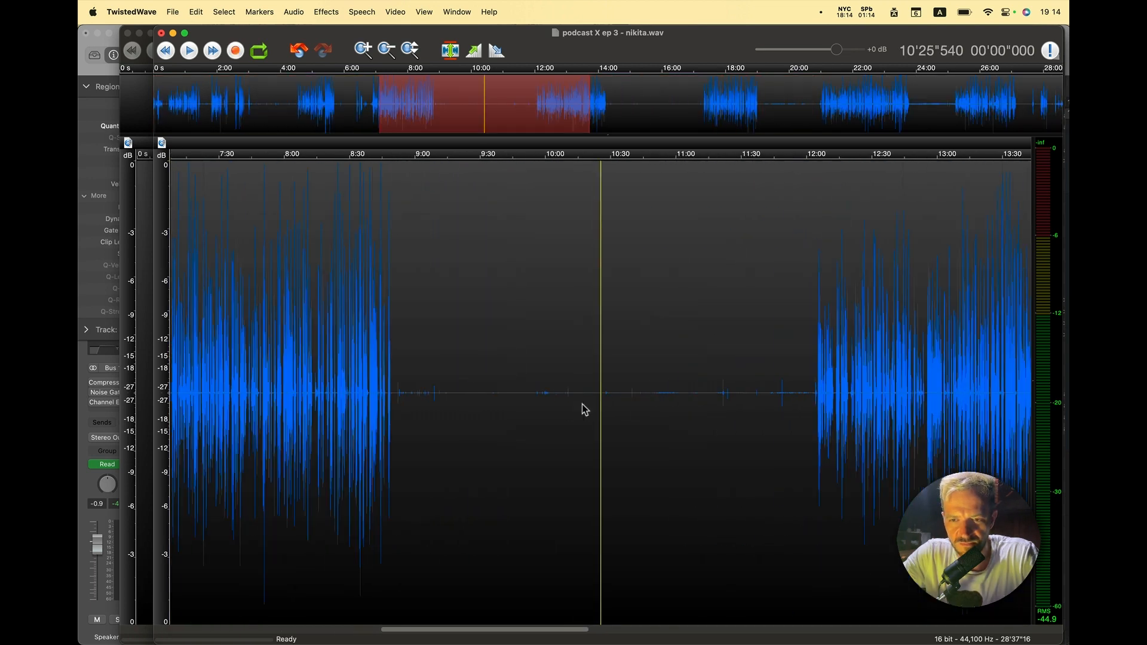
scroll(582, 404, "down", 1)
scroll(582, 404, "down", 3)
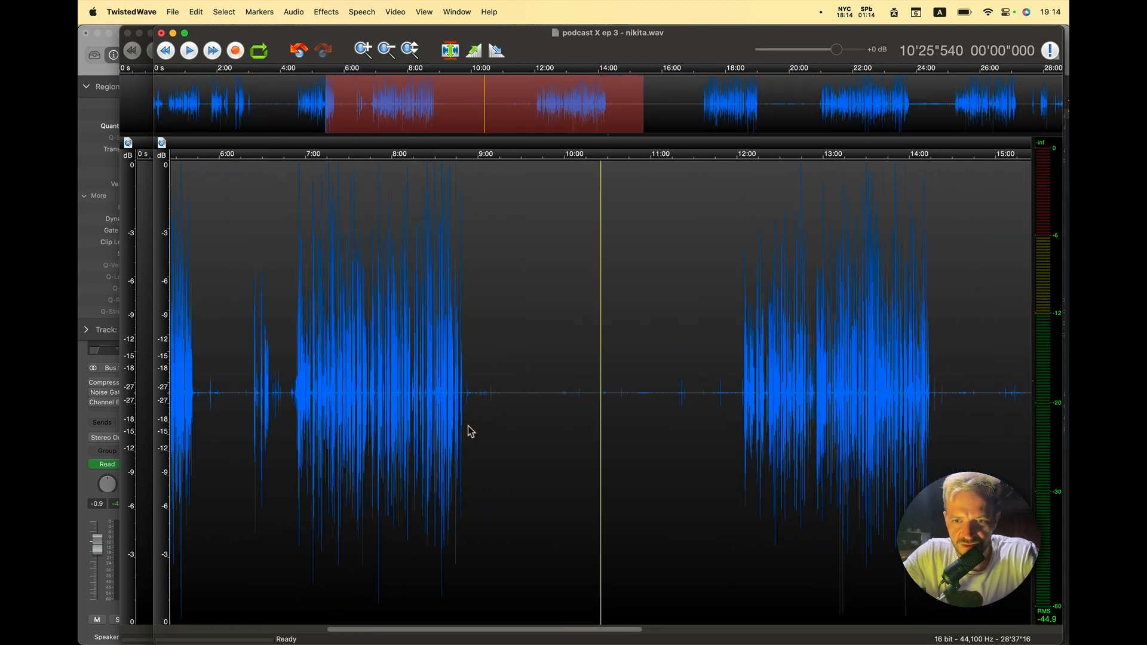
left_click_drag(483, 411, 670, 400)
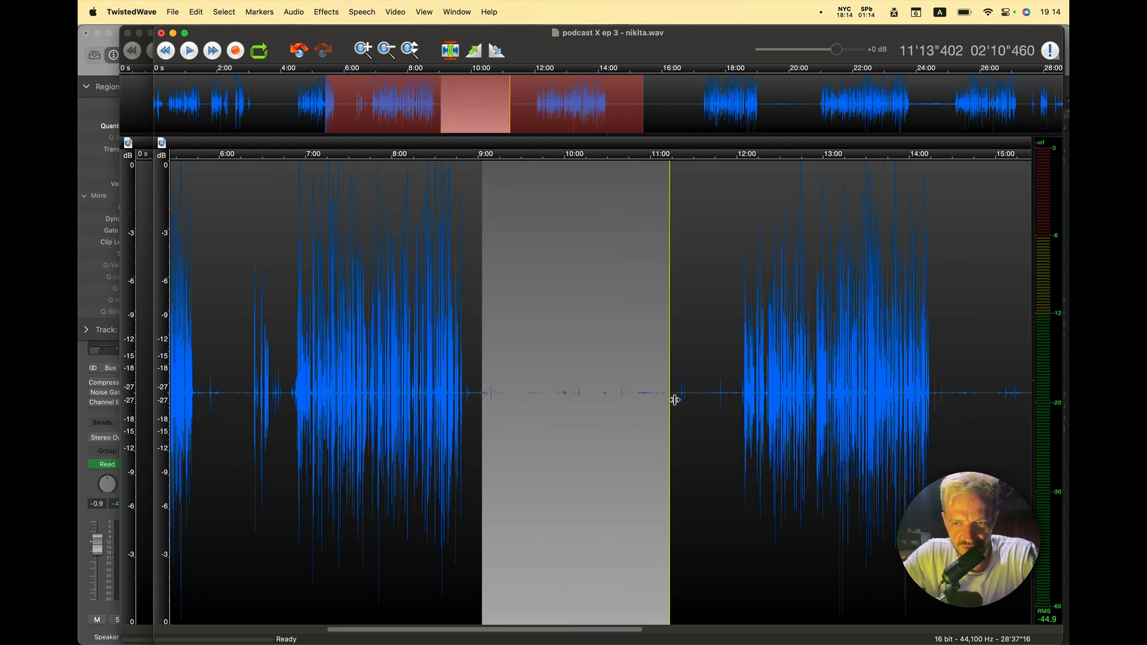
left_click(842, 388)
left_click(781, 401)
key("space")
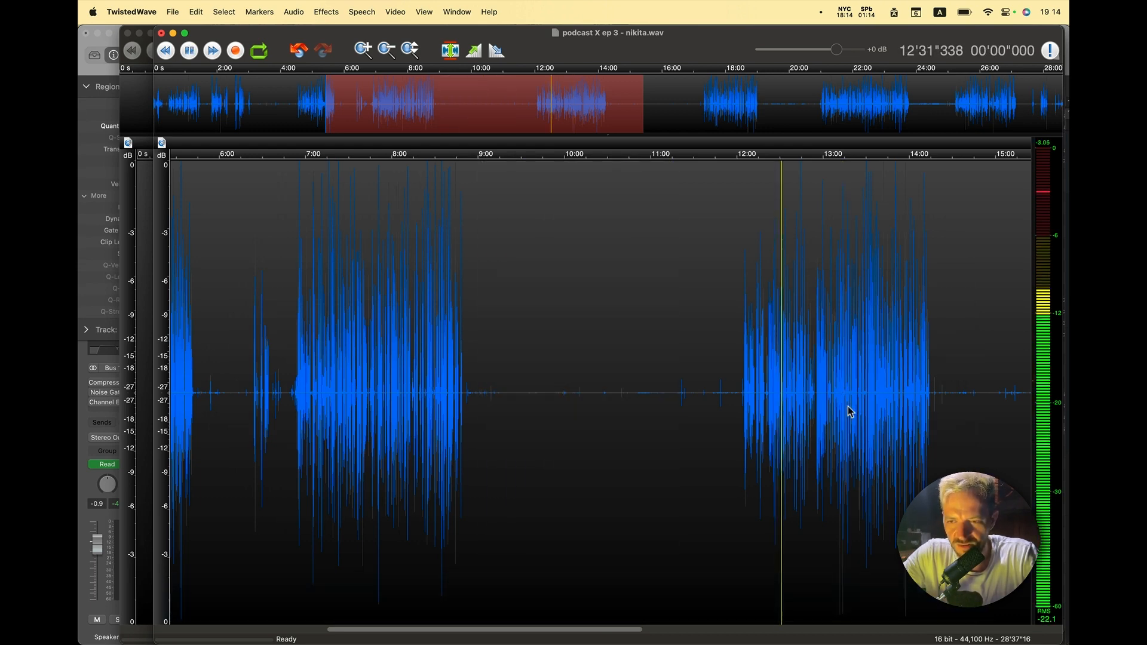
Step: Stop playback and silence the pause from about 8:50 to 12:03
scroll(851, 413, "up", 3)
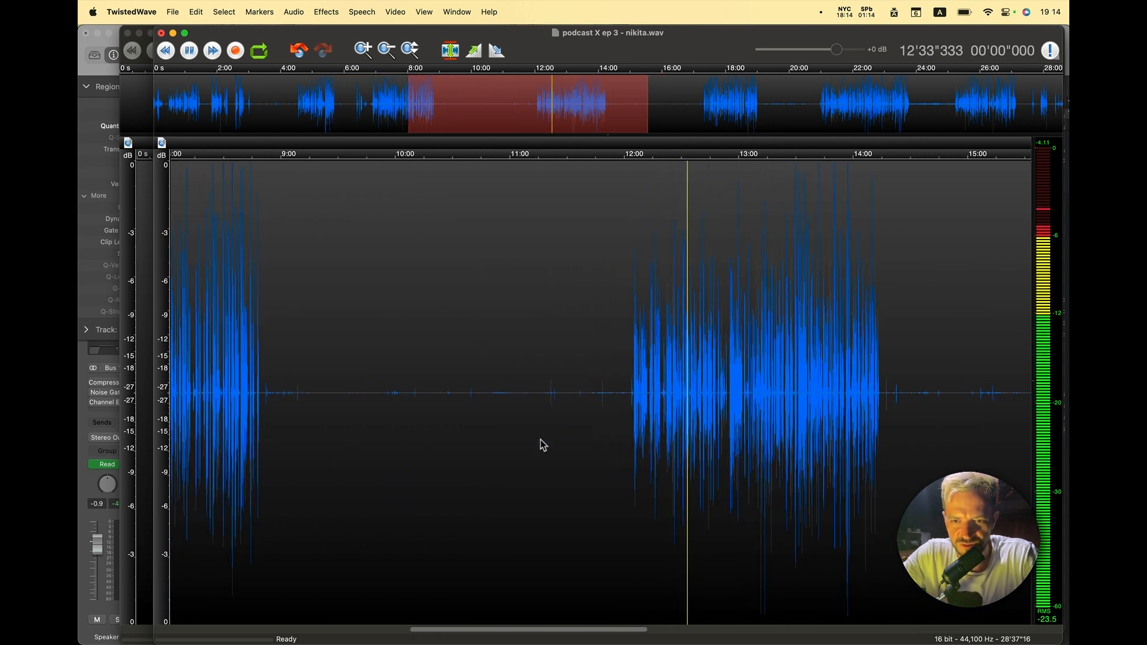
scroll(502, 442, "left", 2)
key("space")
left_click_drag(325, 399, 690, 411)
key("s")
scroll(685, 412, "down", 5)
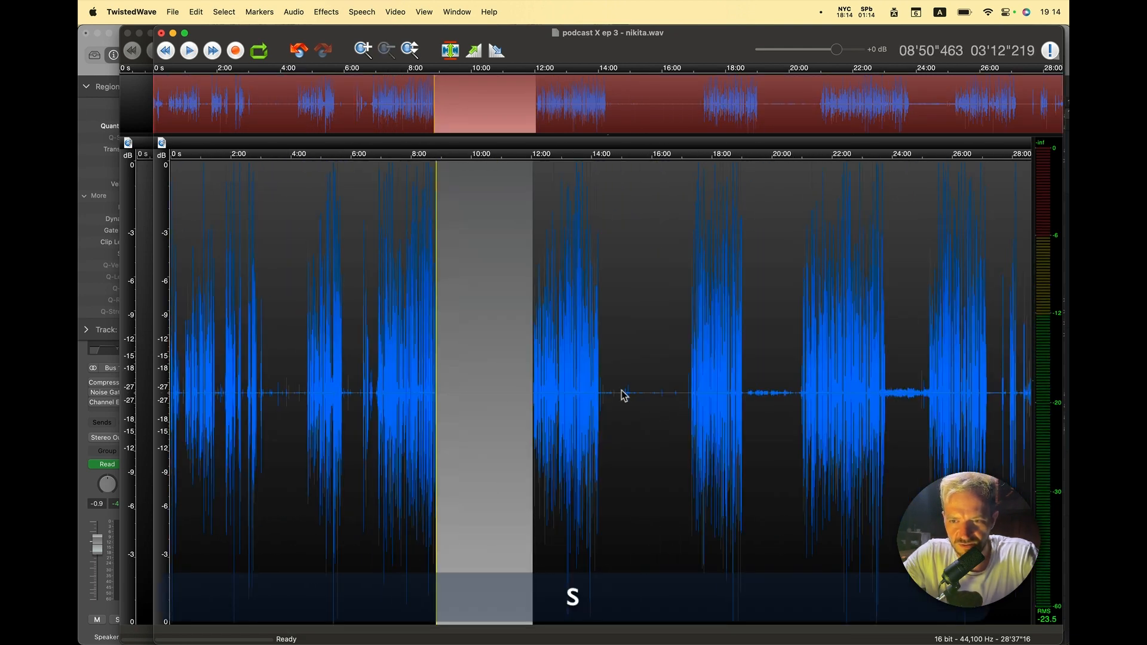
Step: Silence the pause from about 14:16 to 17:16
left_click(609, 392)
scroll(608, 392, "up", 3)
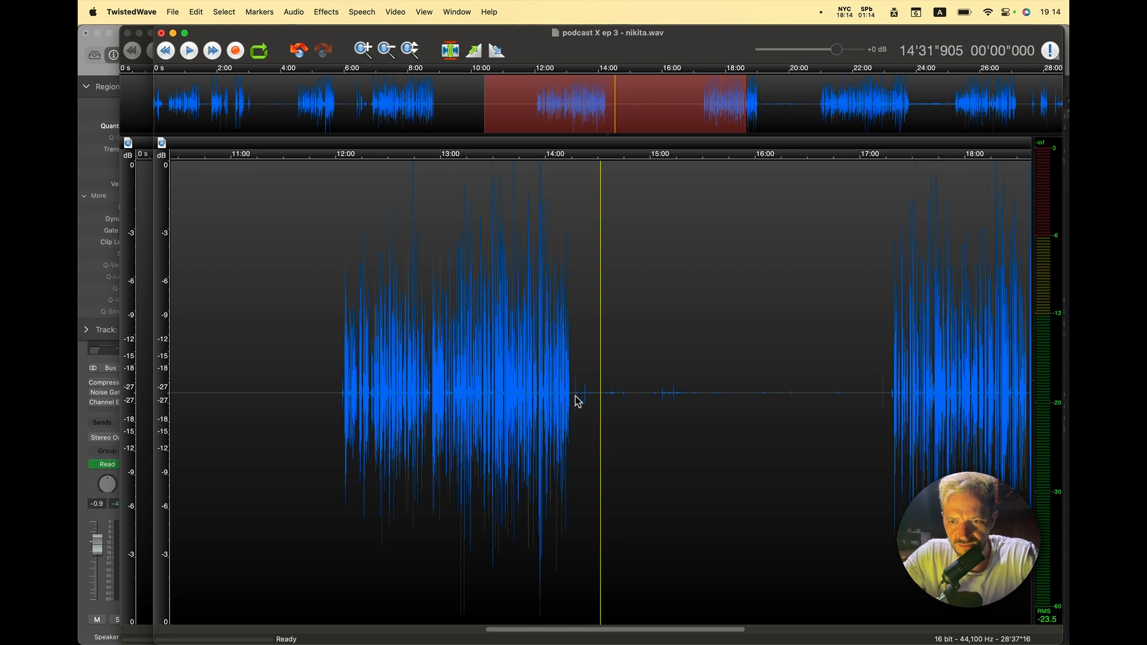
left_click_drag(578, 400, 889, 410)
key("s")
scroll(887, 406, "down", 3)
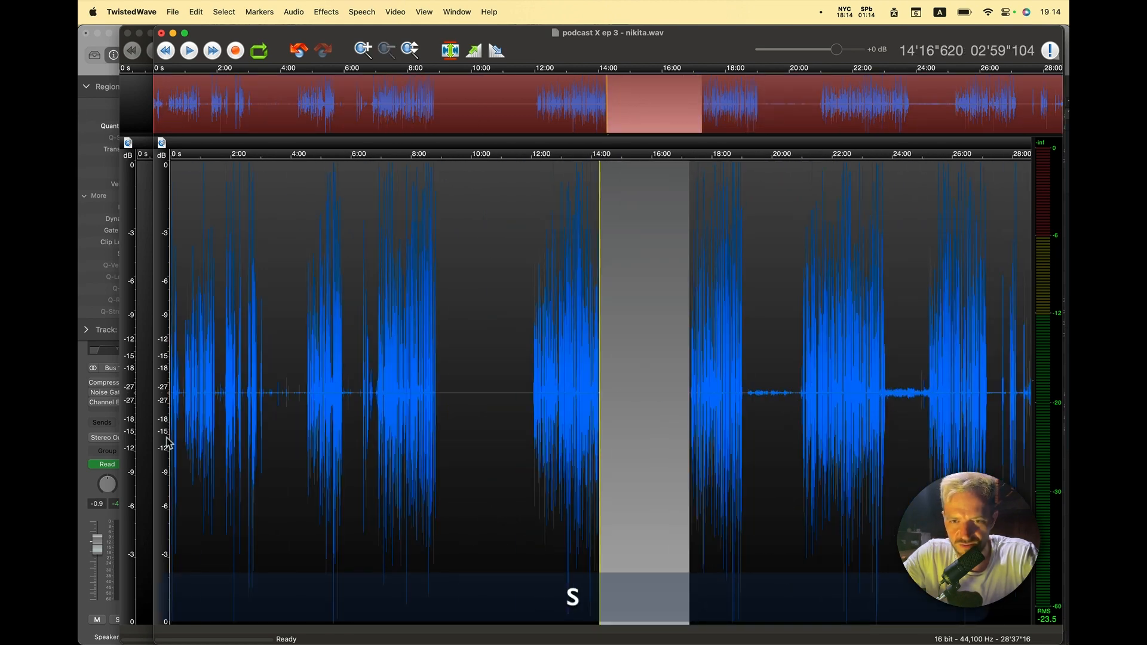
Step: Silence the early pauses at about 1:40 and between about 3:00 and 4:30
left_click(221, 374)
scroll(221, 374, "up", 4)
key("s")
scroll(660, 402, "down", 2)
left_click_drag(469, 396, 736, 428)
key("s")
scroll(689, 399, "right", 5)
key("s")
Step: Play the residual noise at about 19:32 and silence that pause between about 19:00 and 21:00
left_click(437, 404)
key("space")
scroll(437, 405, "down", 5)
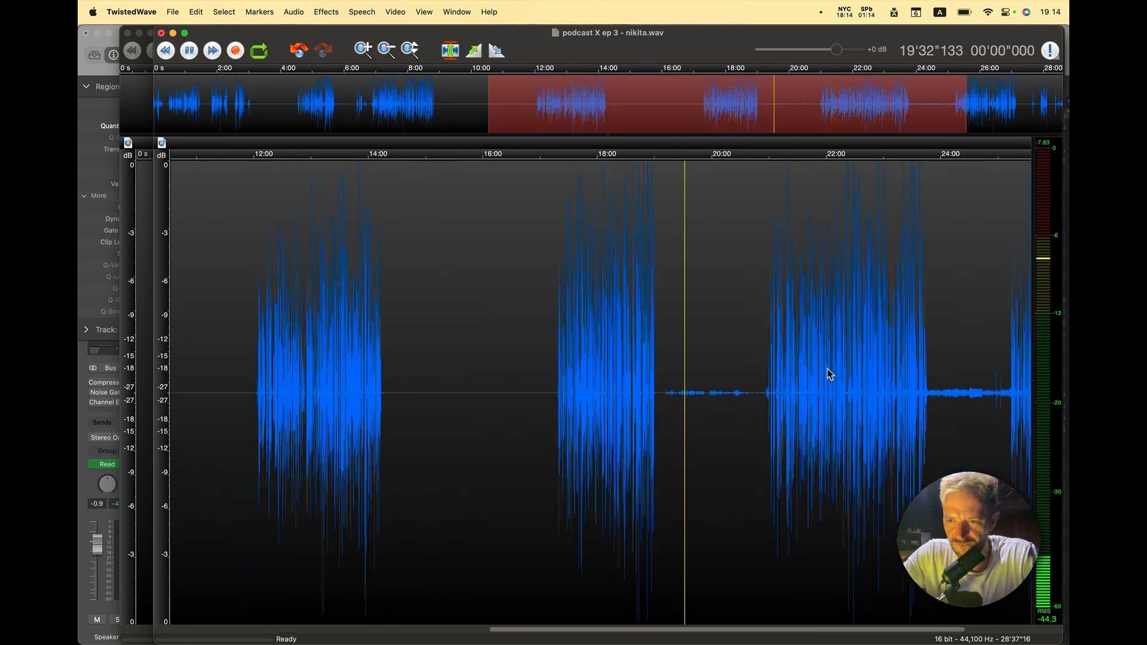
left_click_drag(536, 400, 473, 399)
key("s")
Step: Silence the noisy pause between about 23:45 and 25:15
key("Down")
key("Down")
key("Down")
key("Down")
left_click(905, 398)
key("Up")
key("Up")
key("Up")
key("Up")
key("Up")
key("s")
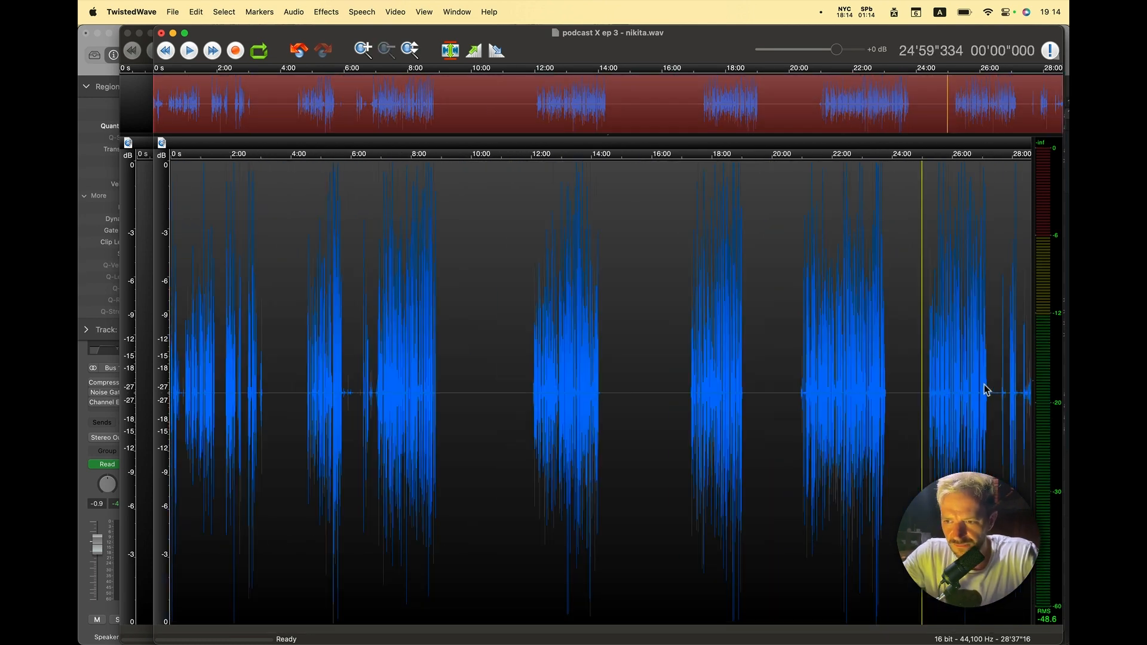
Step: Silence the short pause between about 5:40 and 6:20
left_click(337, 403)
key("Up")
key("Up")
key("Up")
key("Up")
left_click_drag(664, 399, 942, 407)
key("s")
left_click(860, 430)
key("Down")
key("Down")
key("Down")
key("Down")
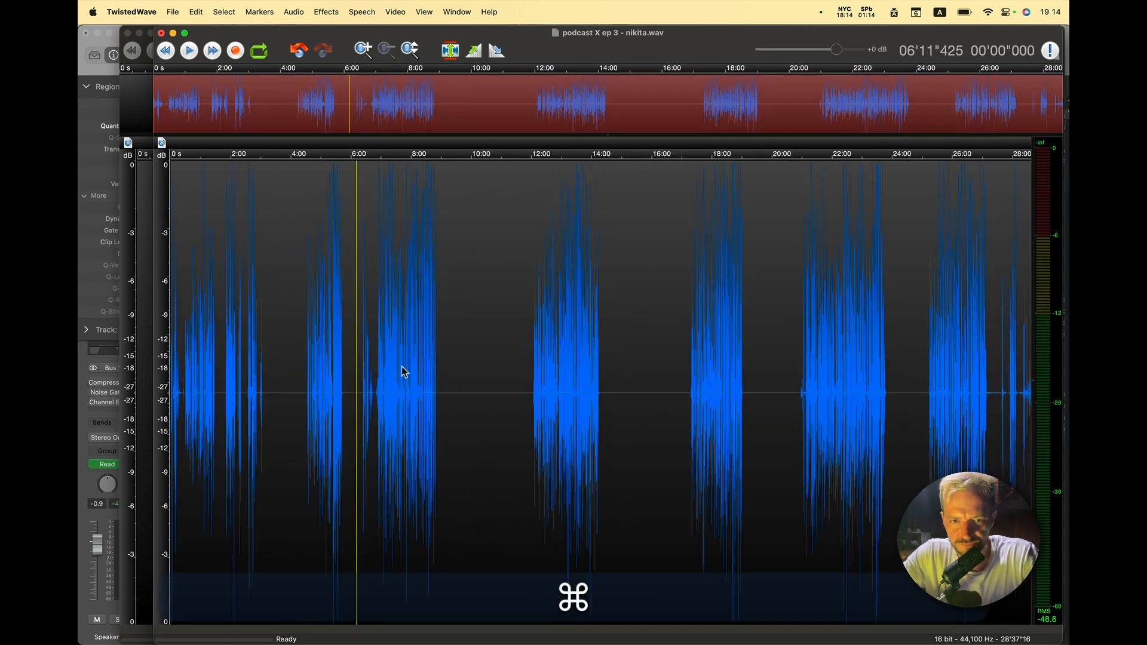
Step: Play the beginning of the recording and silence its first 28.5 seconds or so
key("super+Left")
key("Up")
key("Up")
key("Up")
key("Up")
key("Up")
key("space")
left_click(494, 397)
left_click(535, 398)
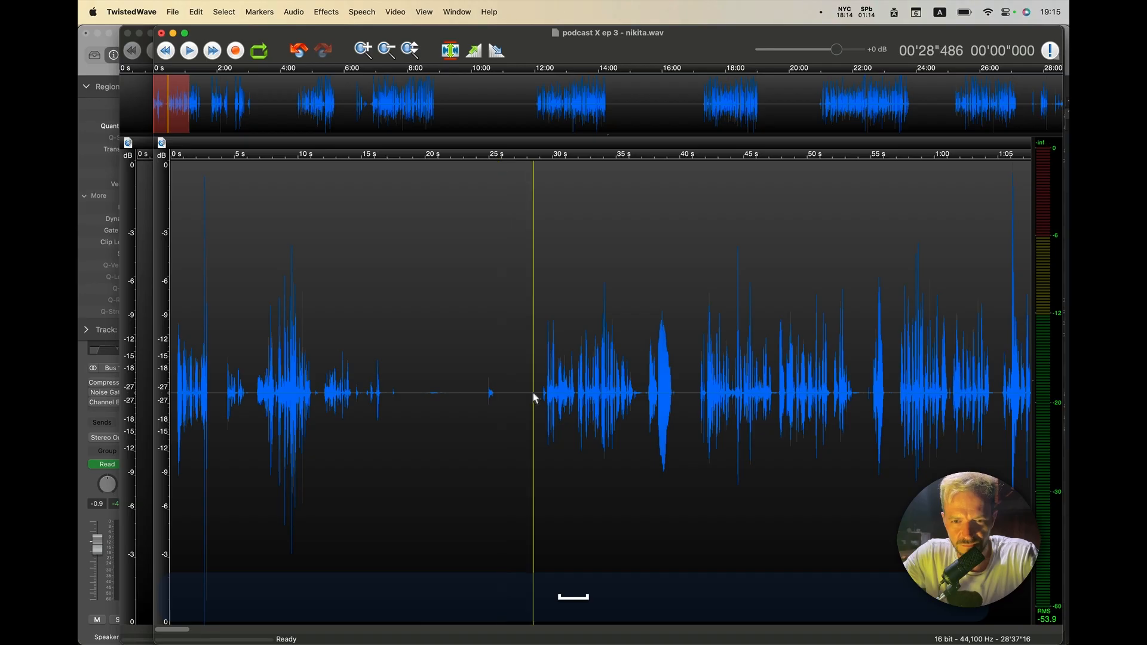
key("super+shift+Left")
key("s")
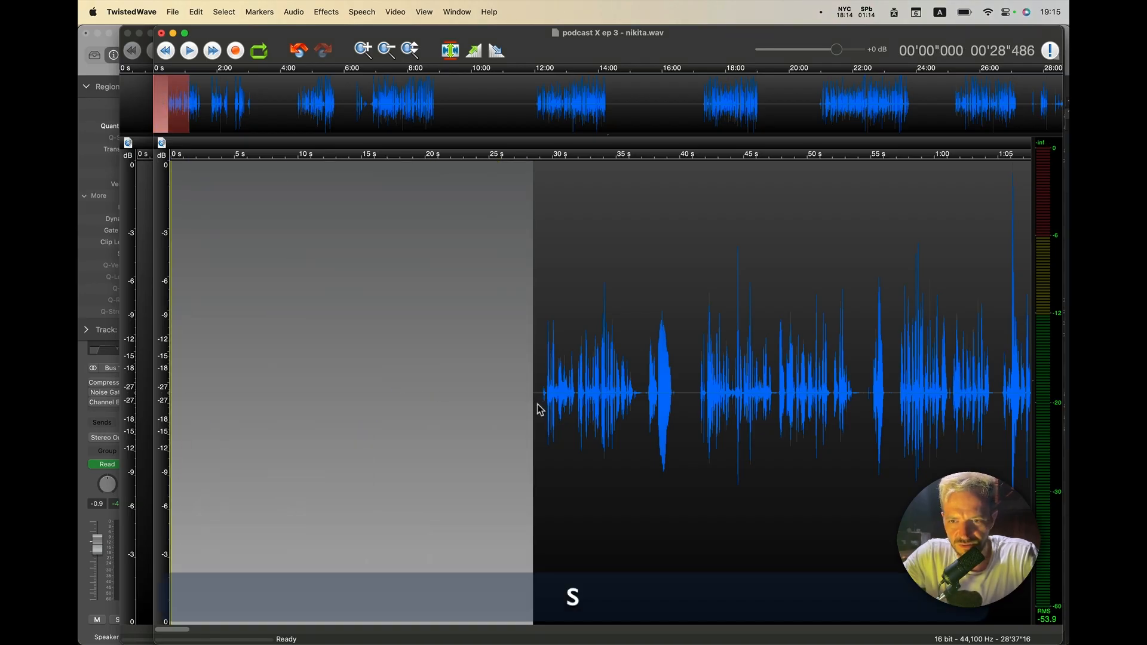
Step: Play the following talk and silence everything from the start of the recording to about 1:24
left_click(538, 404)
key("space")
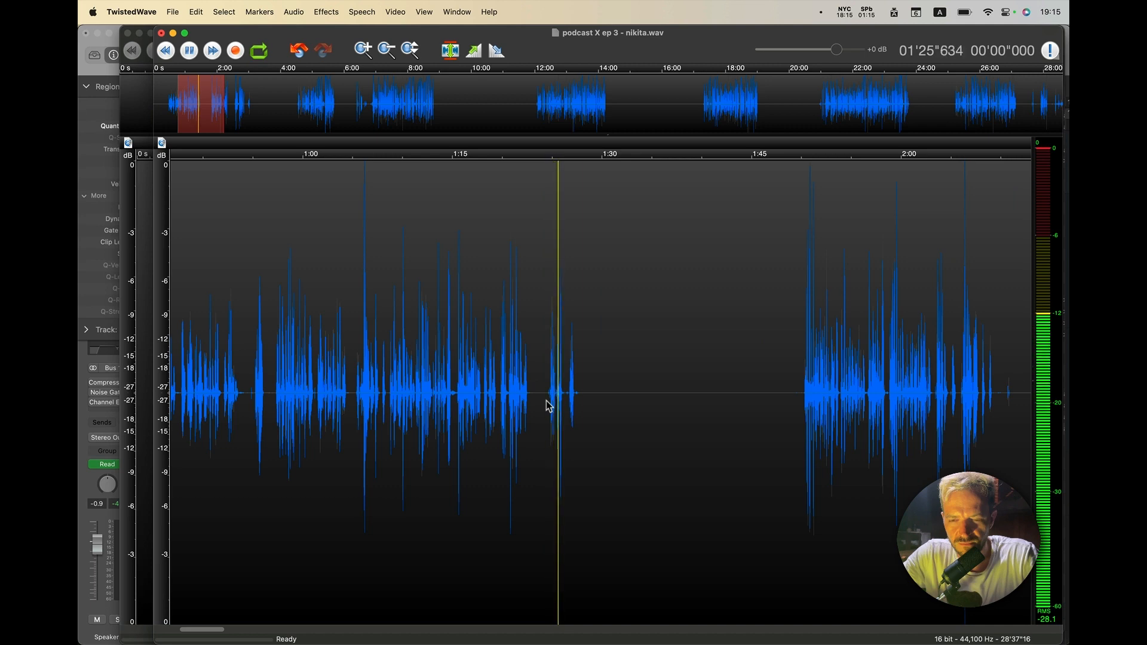
key("Up")
key("space")
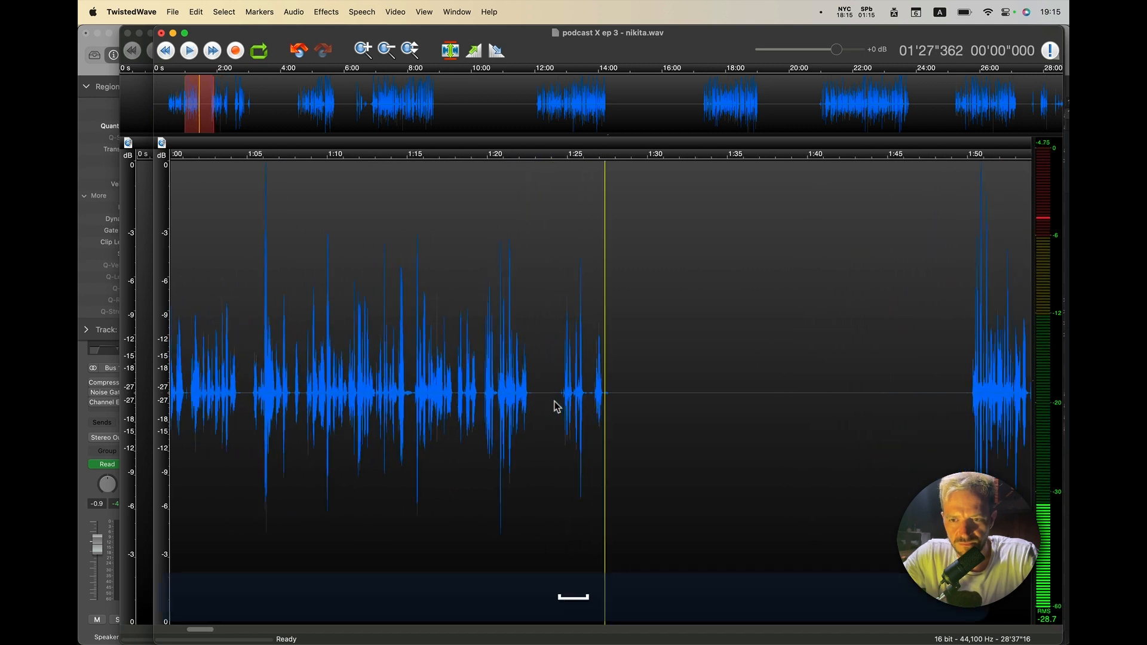
key("Down")
left_click_drag(507, 399, 80, 404)
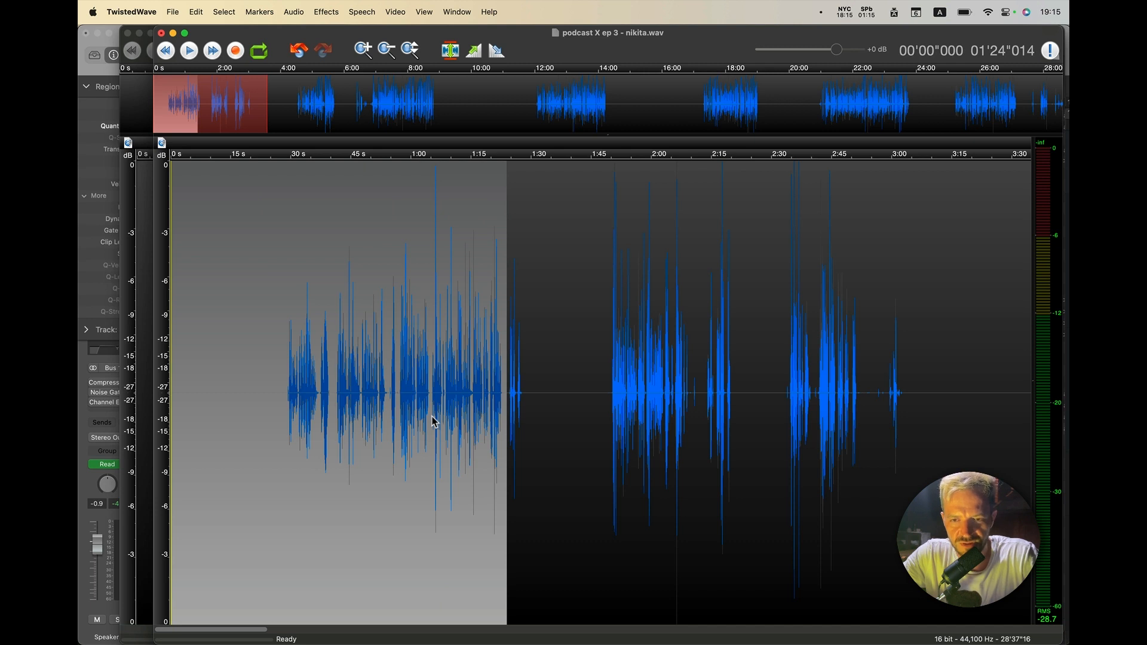
key("s")
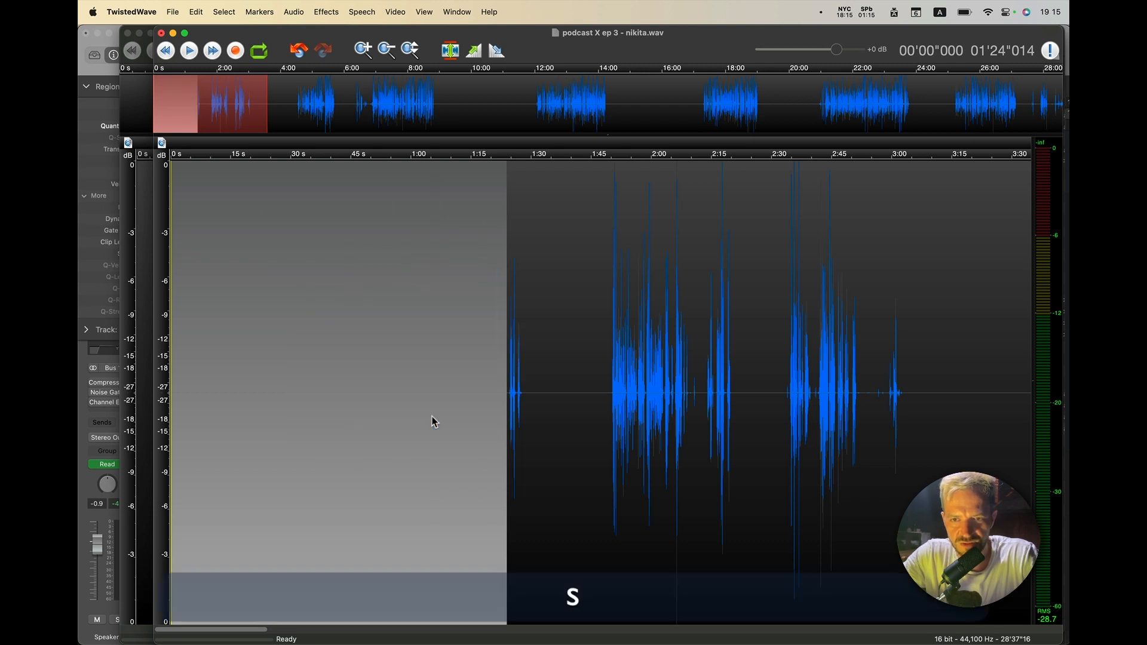
Step: Play the remaining short remark at about 1:25 and save the recording
left_click(542, 417)
left_click(511, 408)
key("space")
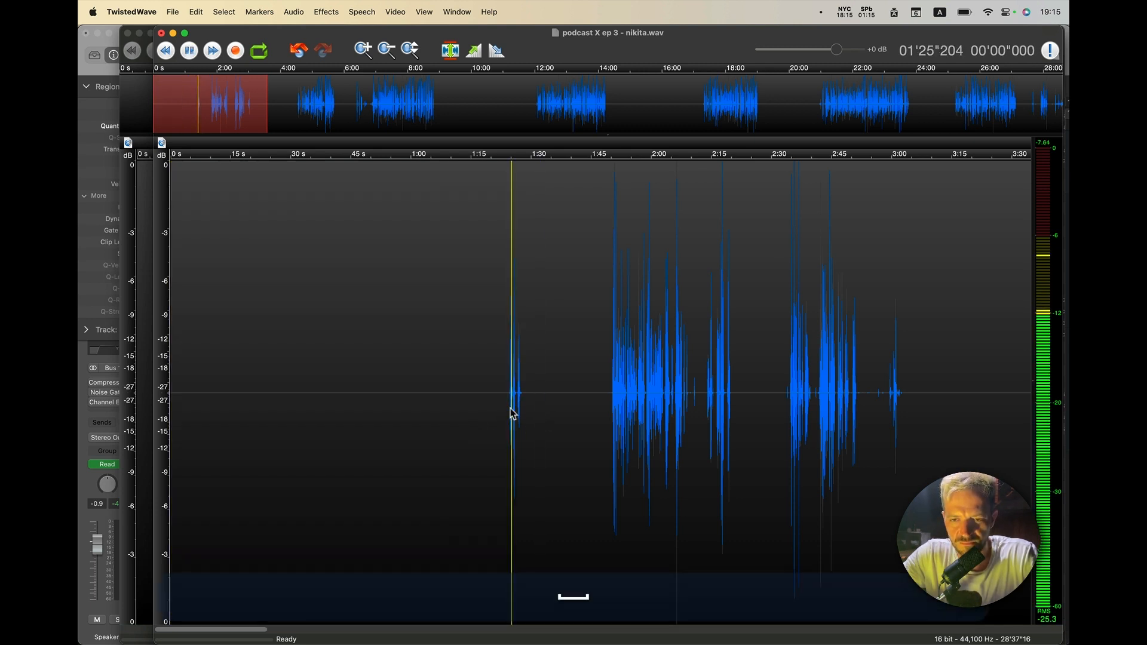
scroll(513, 412, "down", 5)
scroll(513, 413, "down", 2)
key("space")
key("super+s")
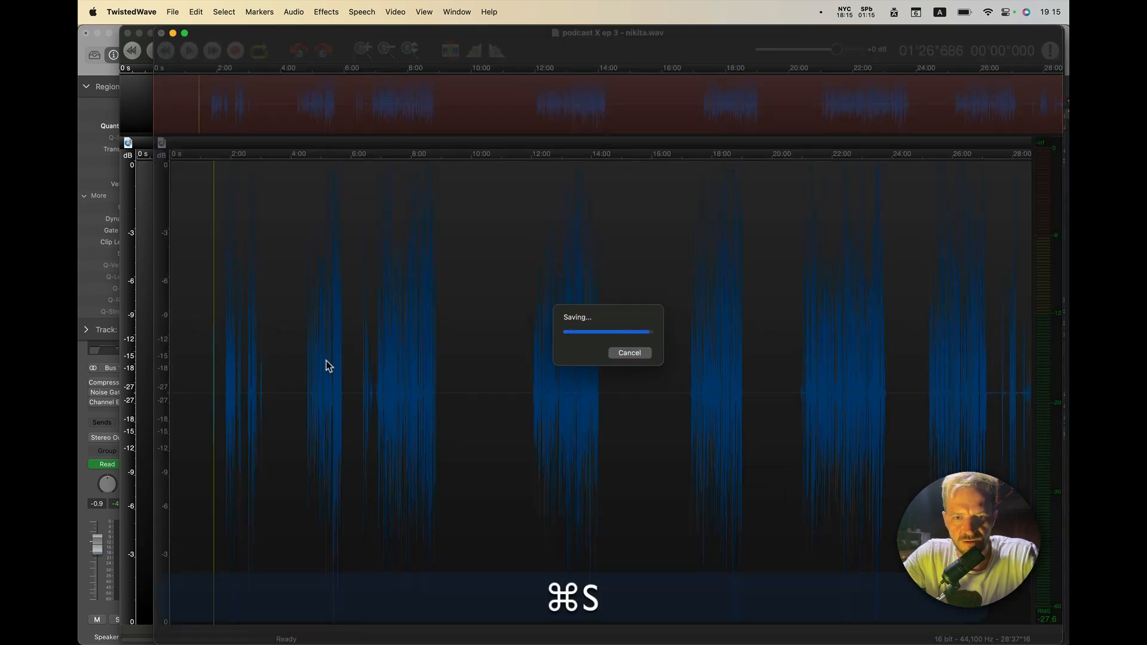
scroll(229, 385, "up", 8)
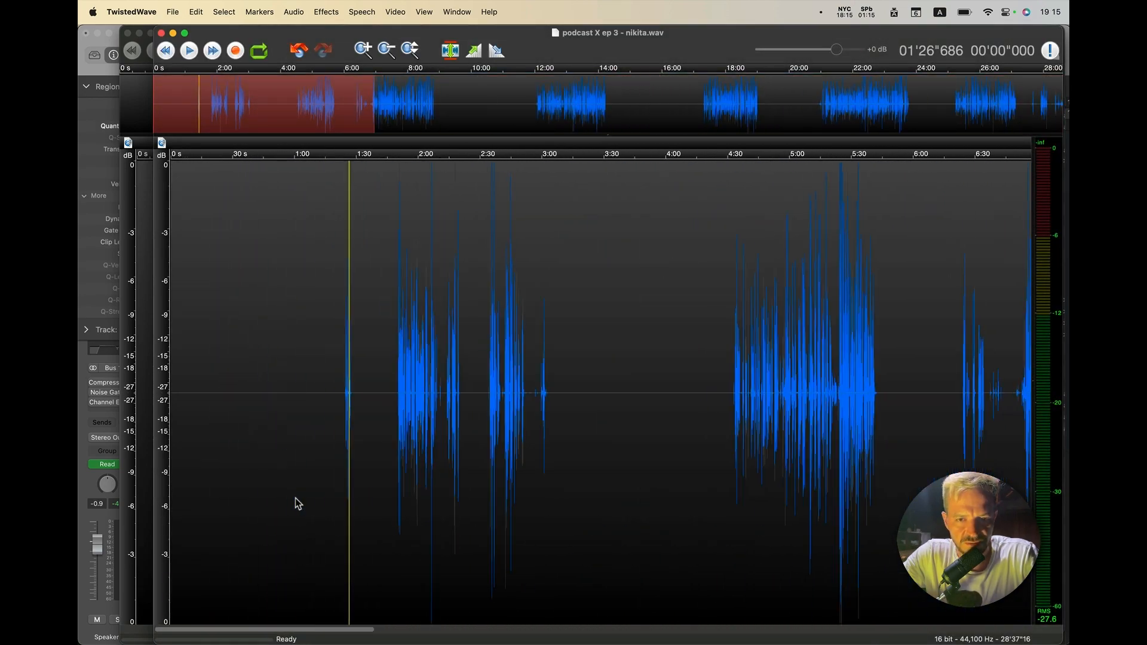
scroll(333, 413, "down", 2)
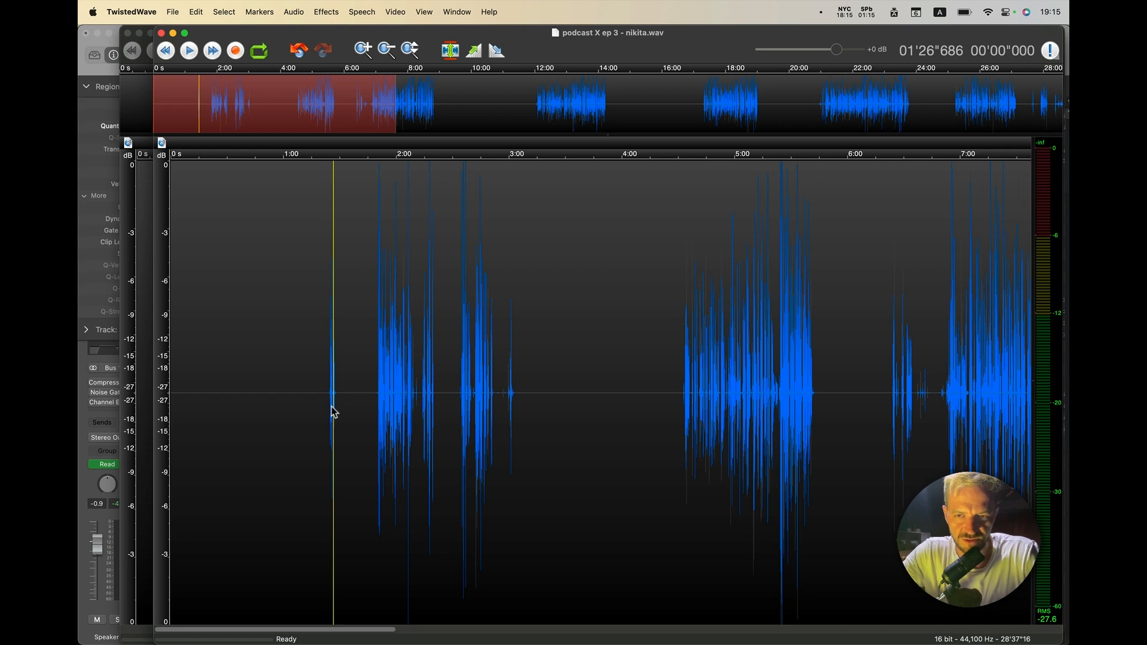
Step: Switch to the other speaker's recording and play its speech at about 2:48, 2:57, 2:33 and 2:05
key("super+grave")
left_click(249, 400)
scroll(276, 395, "up", 3)
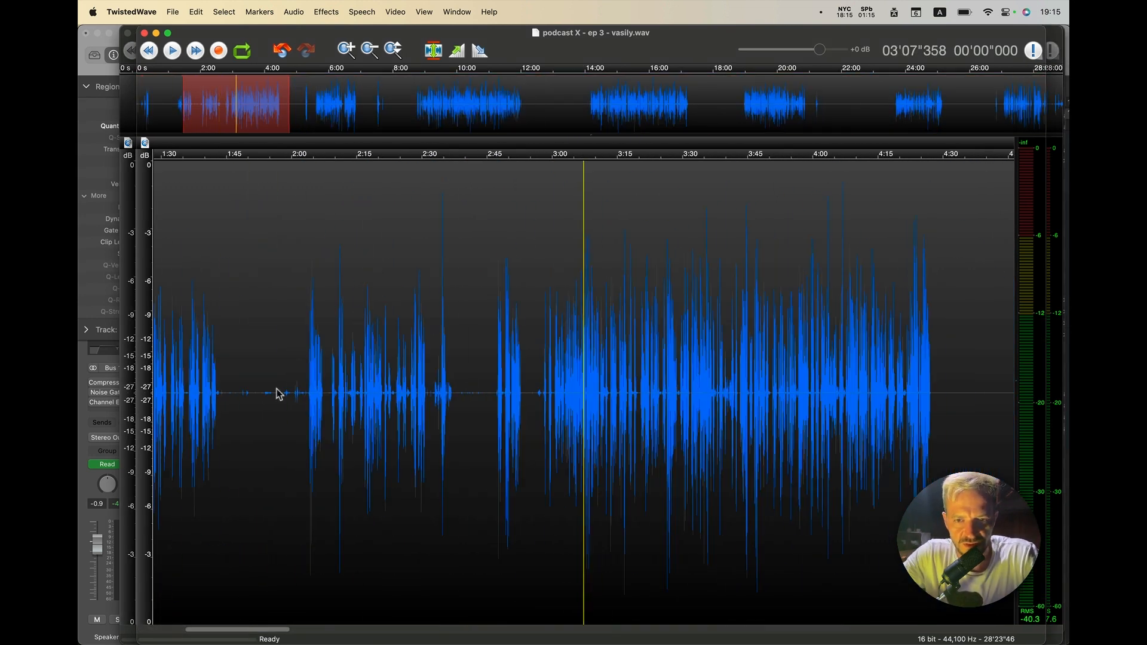
left_click(500, 414)
key("space")
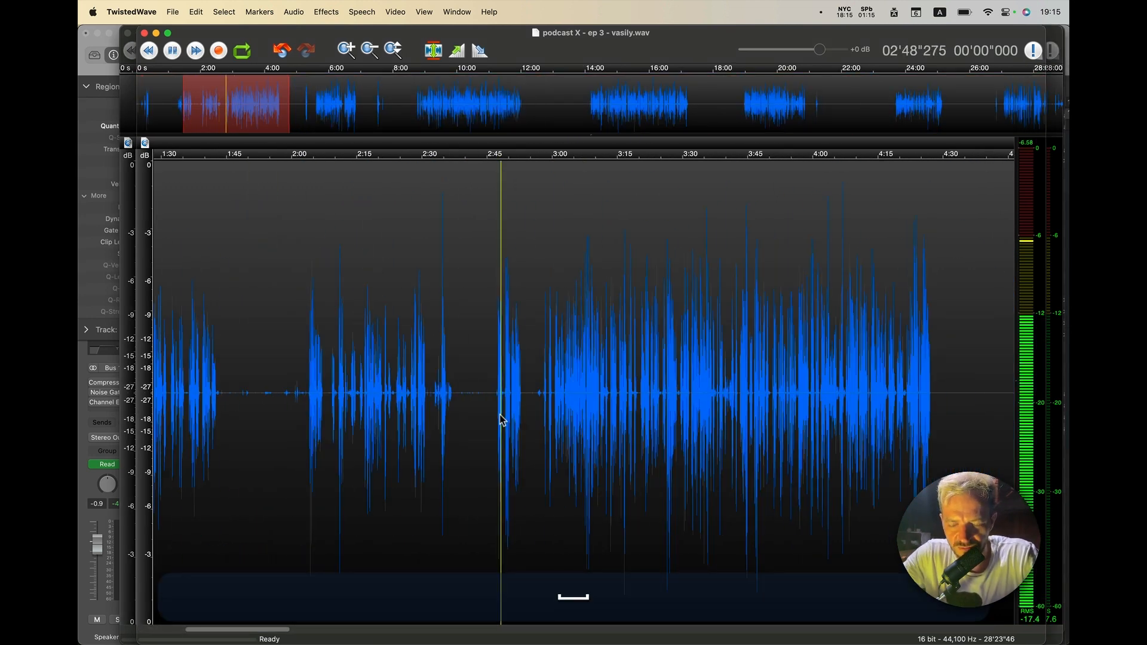
scroll(504, 417, "up", 2)
left_click(640, 394)
left_click(632, 397)
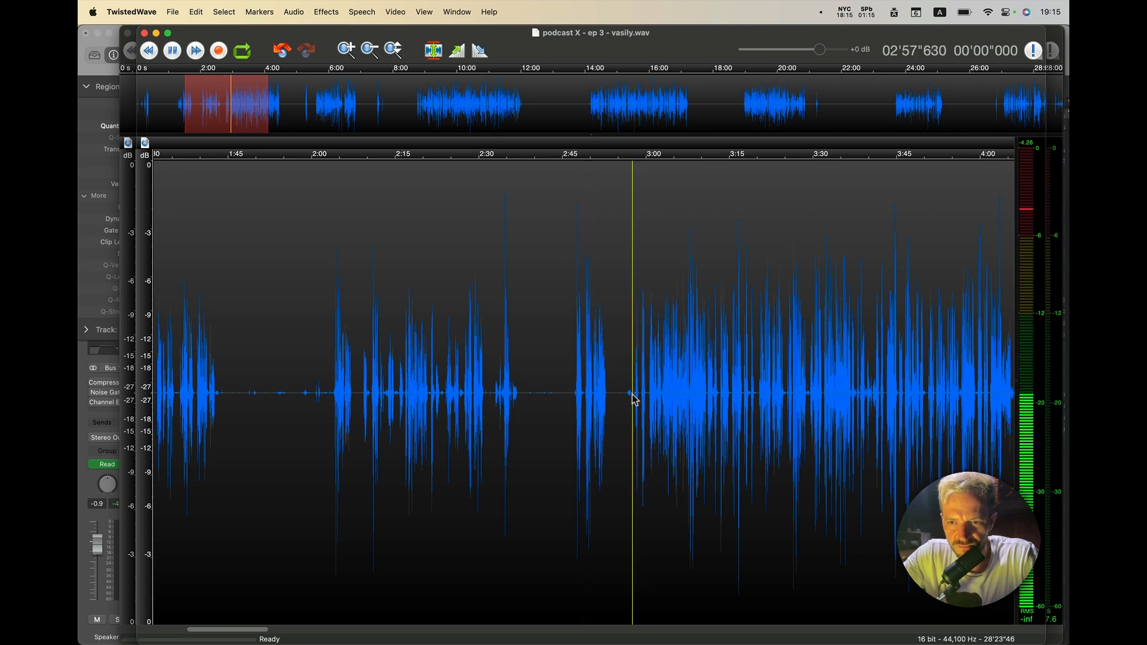
left_click(498, 400)
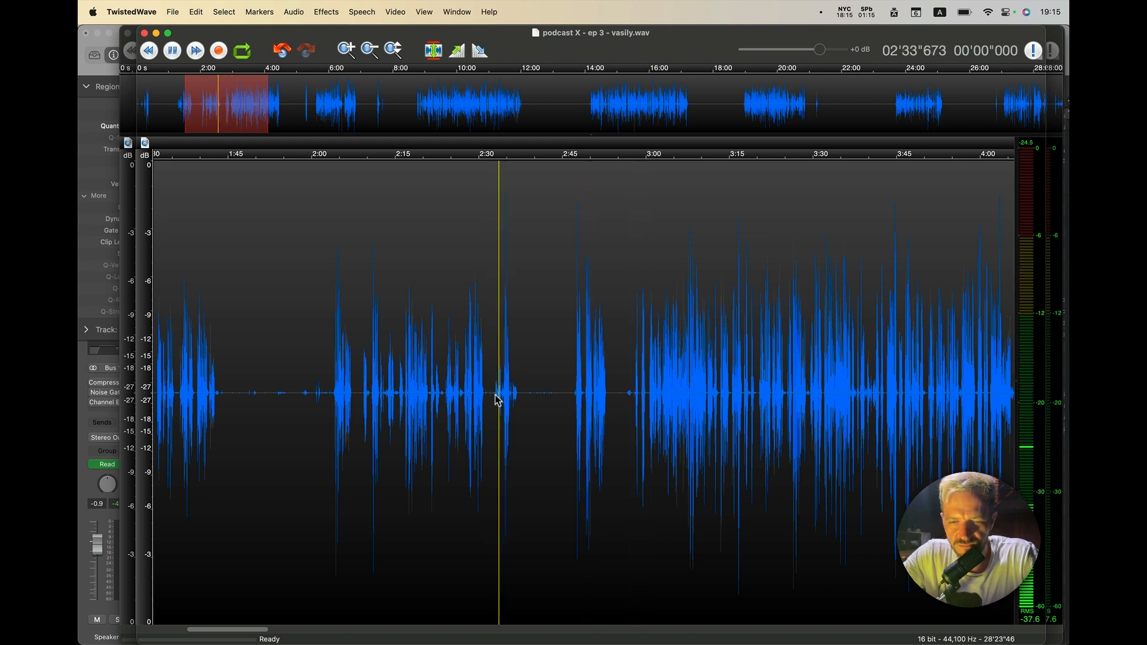
left_click(333, 413)
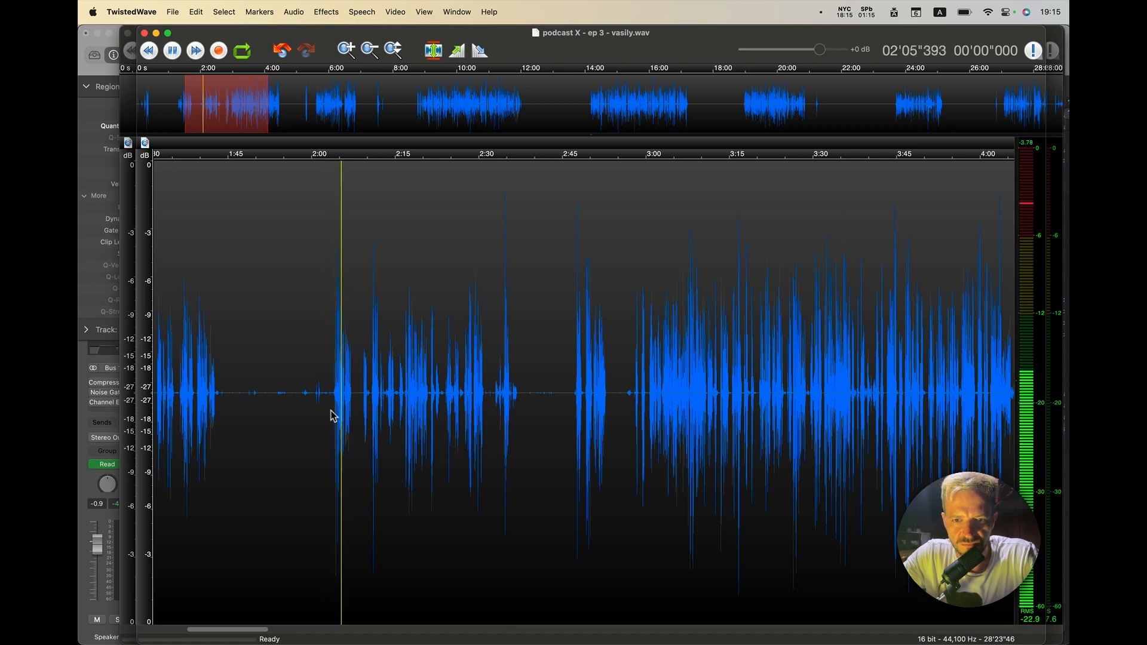
key("Down")
scroll(335, 407, "left", 2)
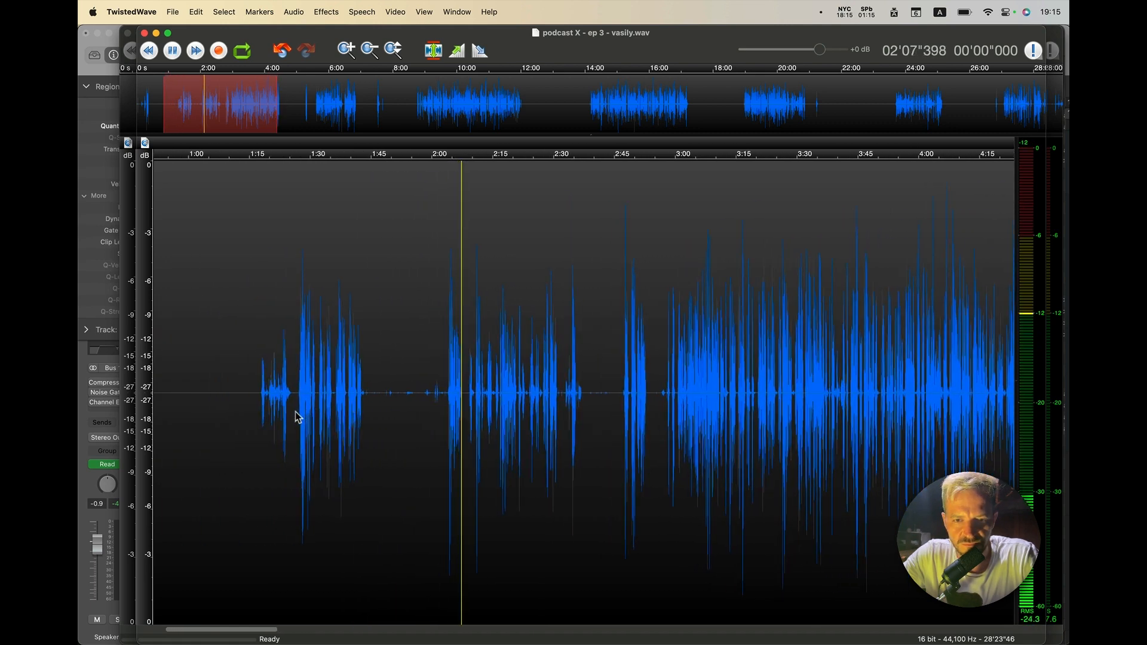
Step: Play the speech around 1:20 to find where the episode begins and silence everything from the start to about 1:25
left_click(295, 411)
key("Up")
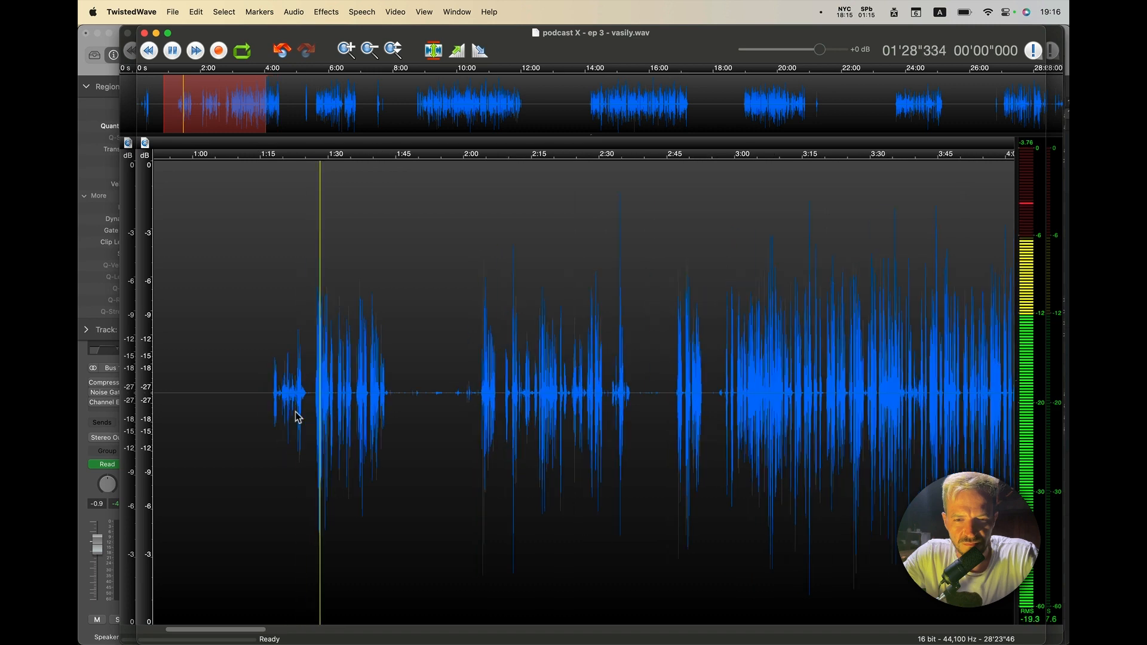
left_click(377, 404)
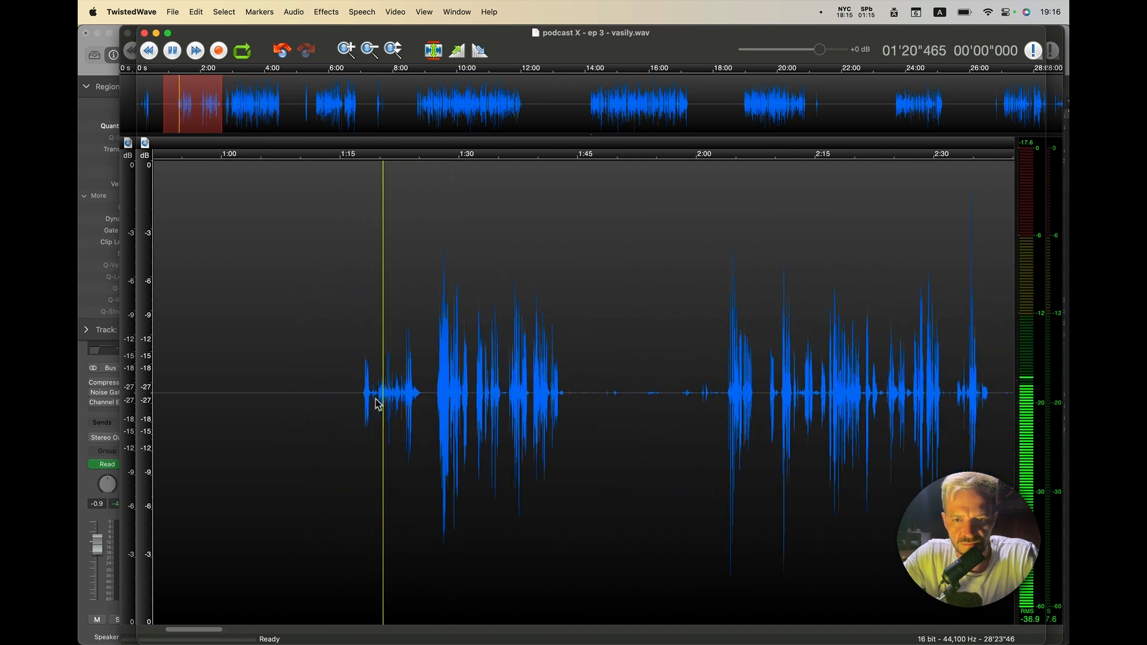
left_click(409, 404)
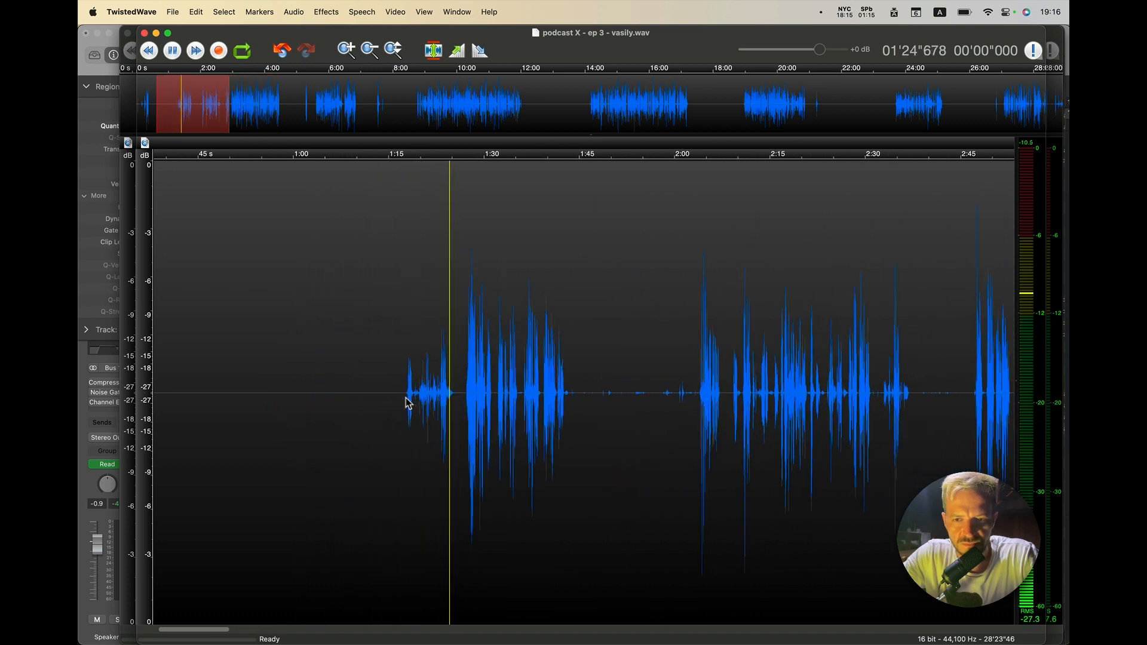
key("Down")
key("space")
scroll(417, 404, "up", 2)
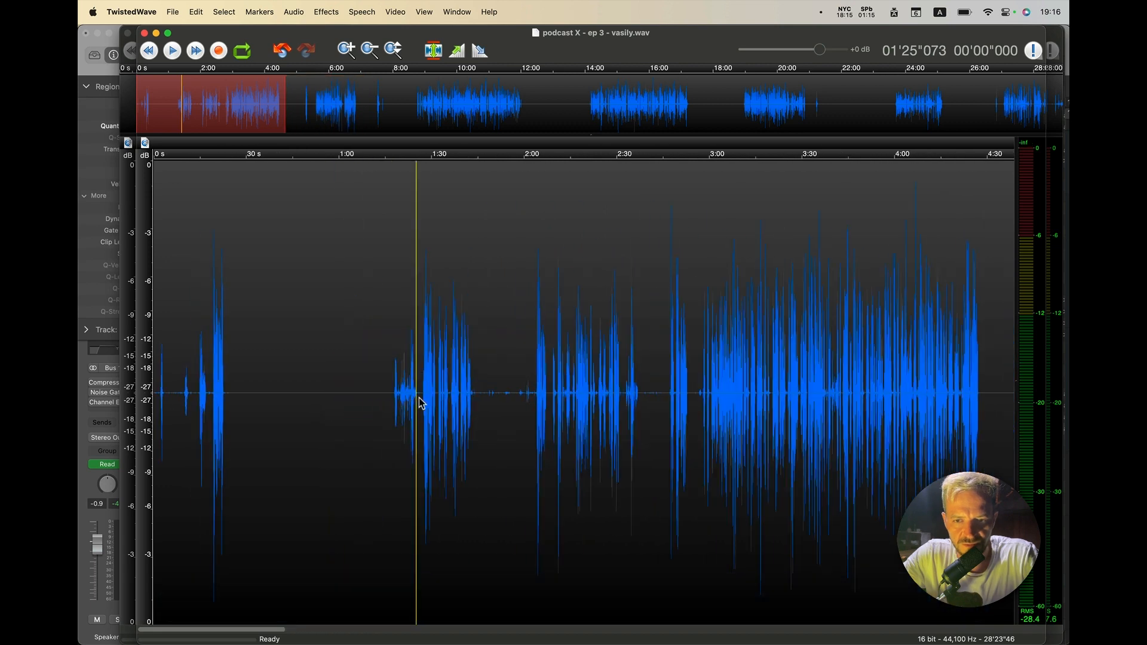
left_click_drag(420, 404, 78, 388)
key("s")
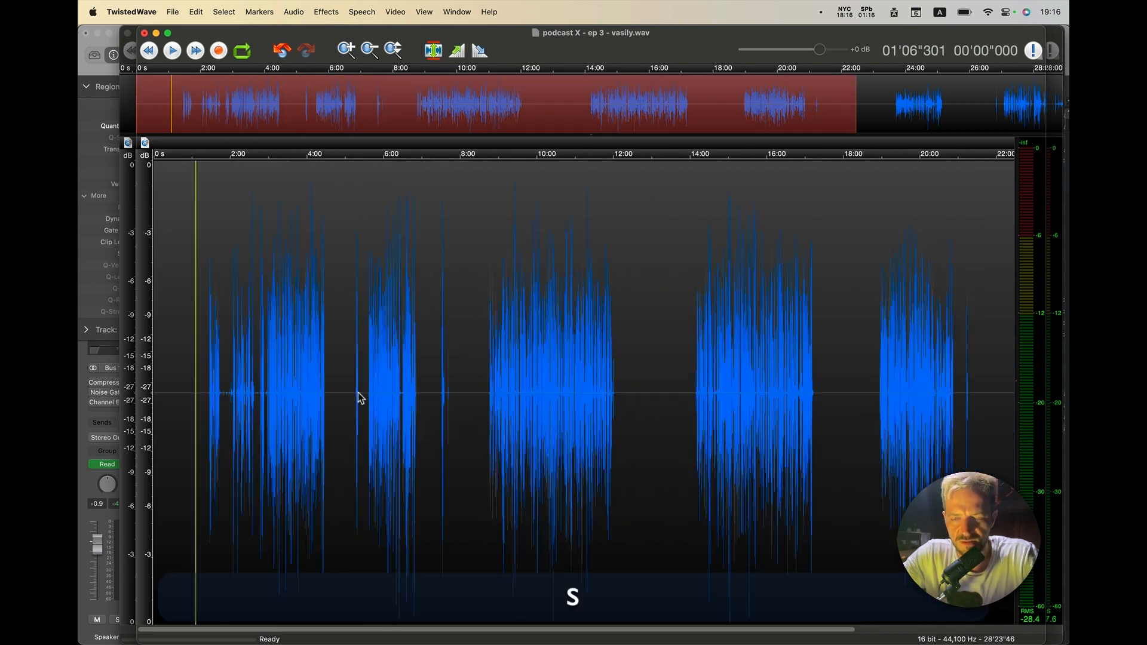
Step: Save the recording, close both speakers' files and quit TwistedWave to return to the hm-003 project in Logic Pro
key("super+s")
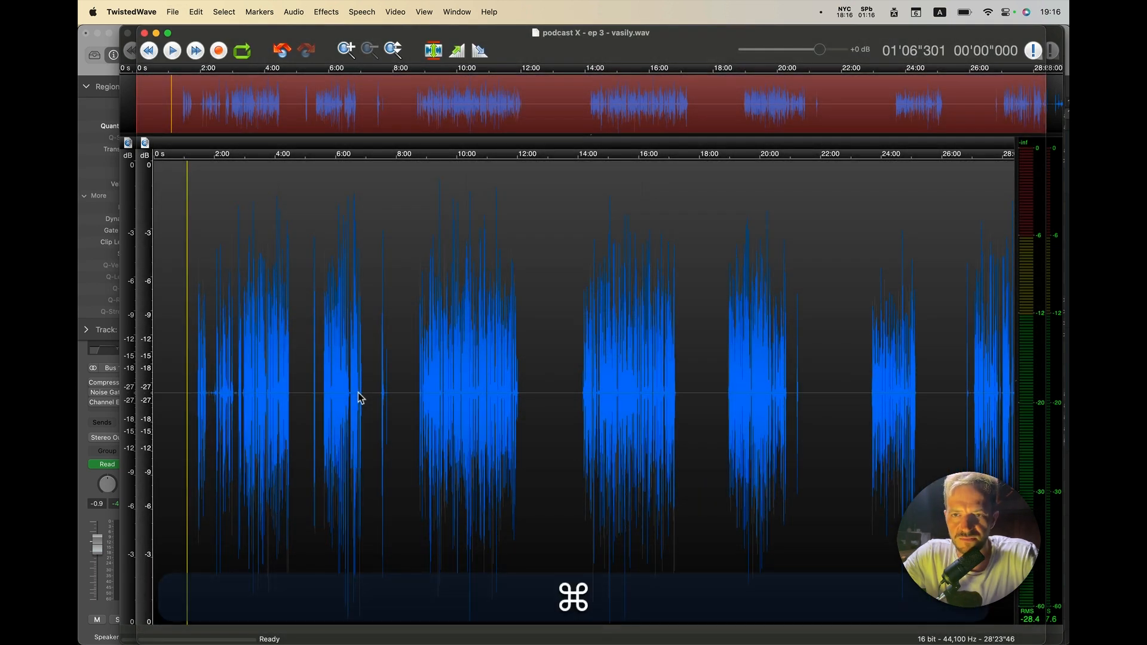
key("super+w")
key("super+w")
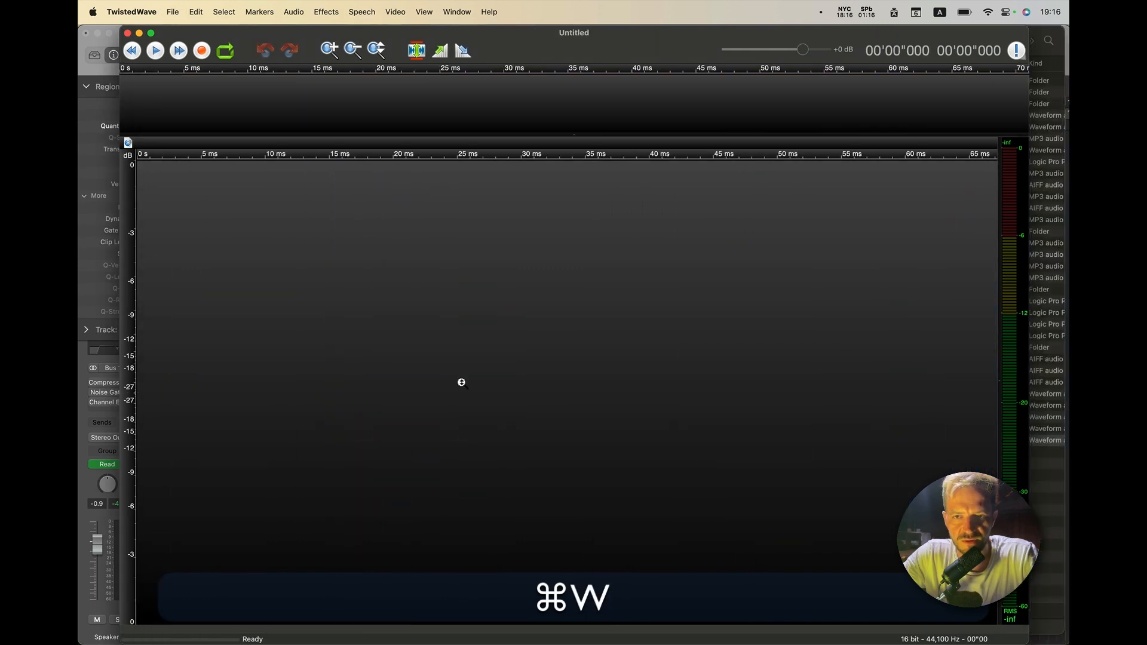
key("super+q")
left_click(464, 375)
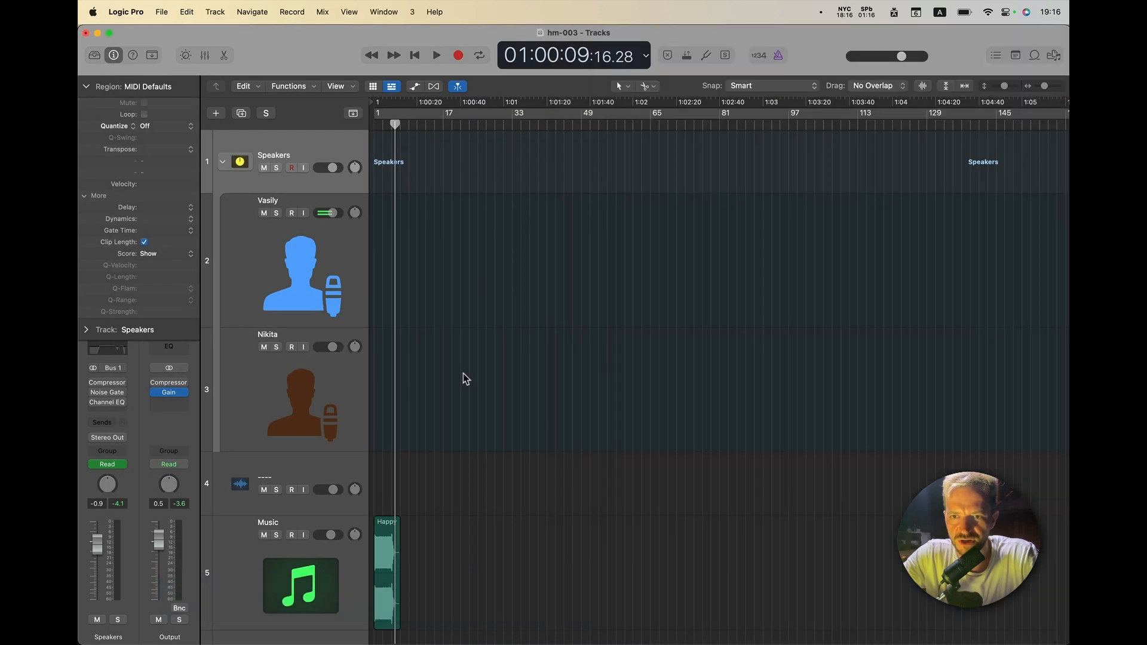
Step: Switch to The Levelator with the podcast's Recordings folder available in Finder
key("super+Tab")
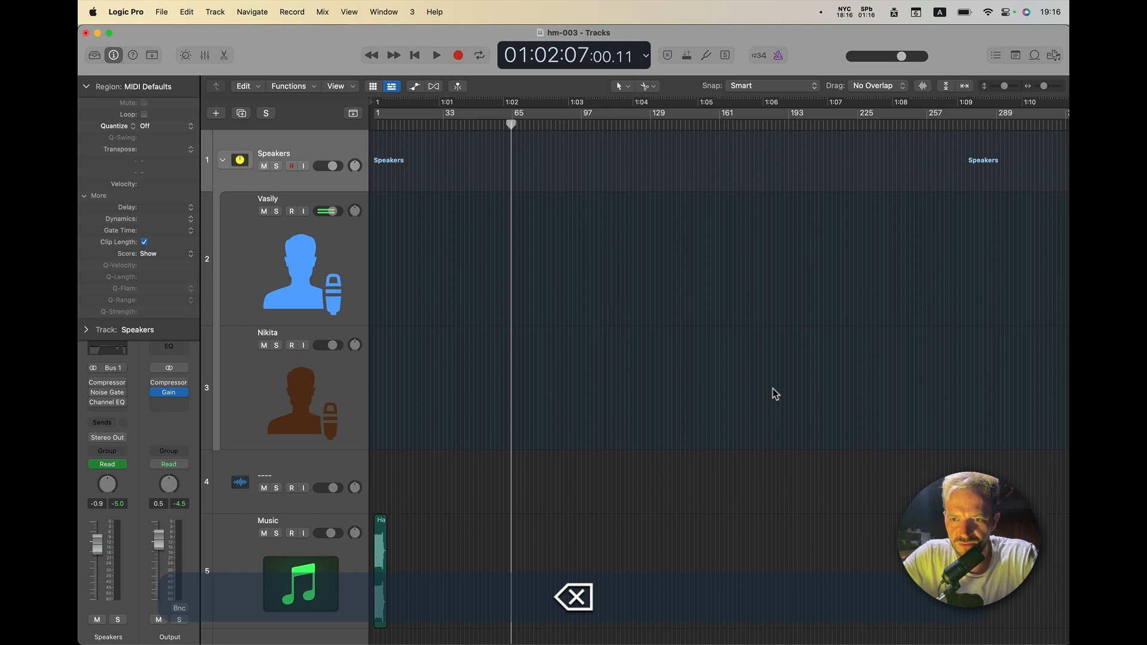
key("super+Tab")
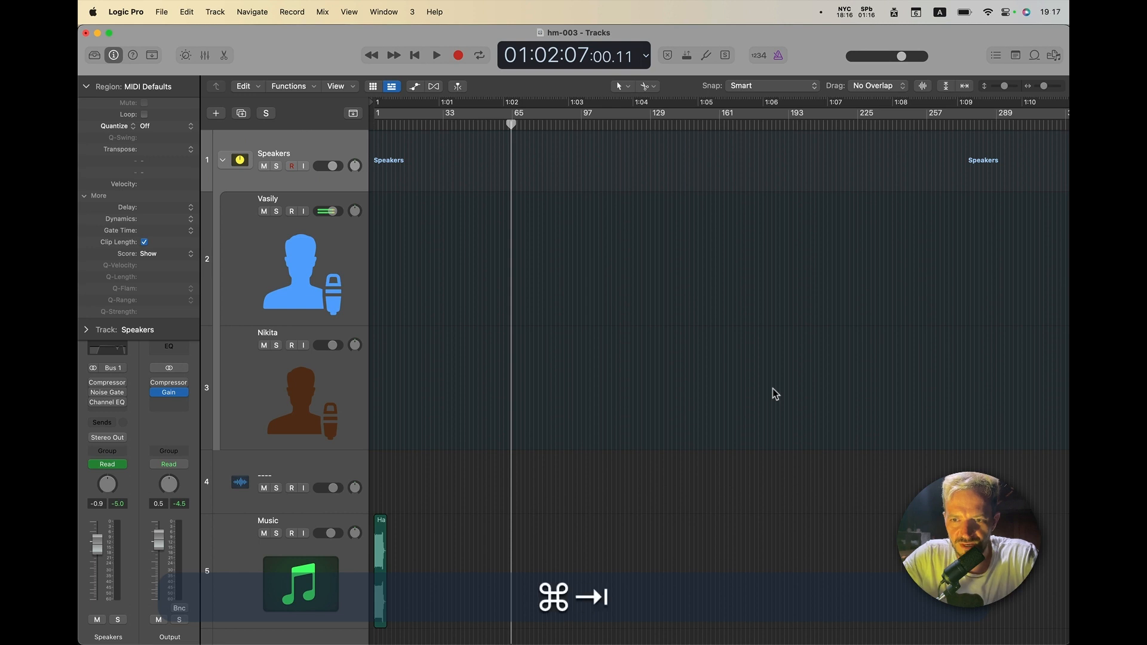
key("super+space")
type("leve")
key("Return")
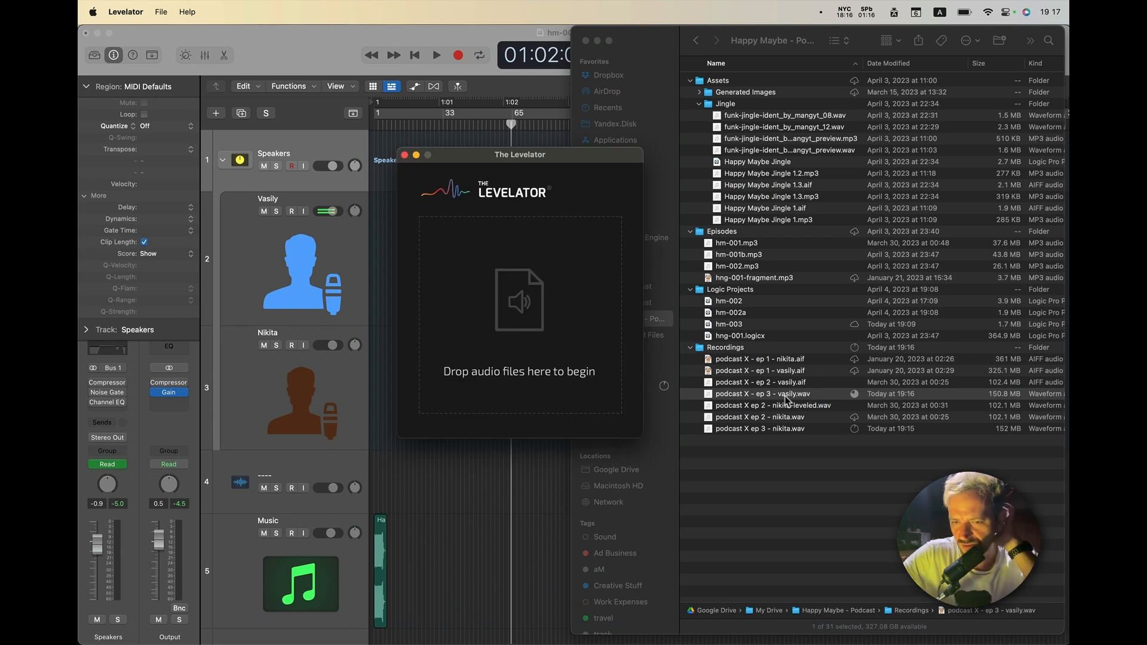
Step: Level the second speaker's episode 3 WAV recording and save the result in the Recordings folder under the suggested "-leveled" name
left_click(781, 431)
left_click(782, 432)
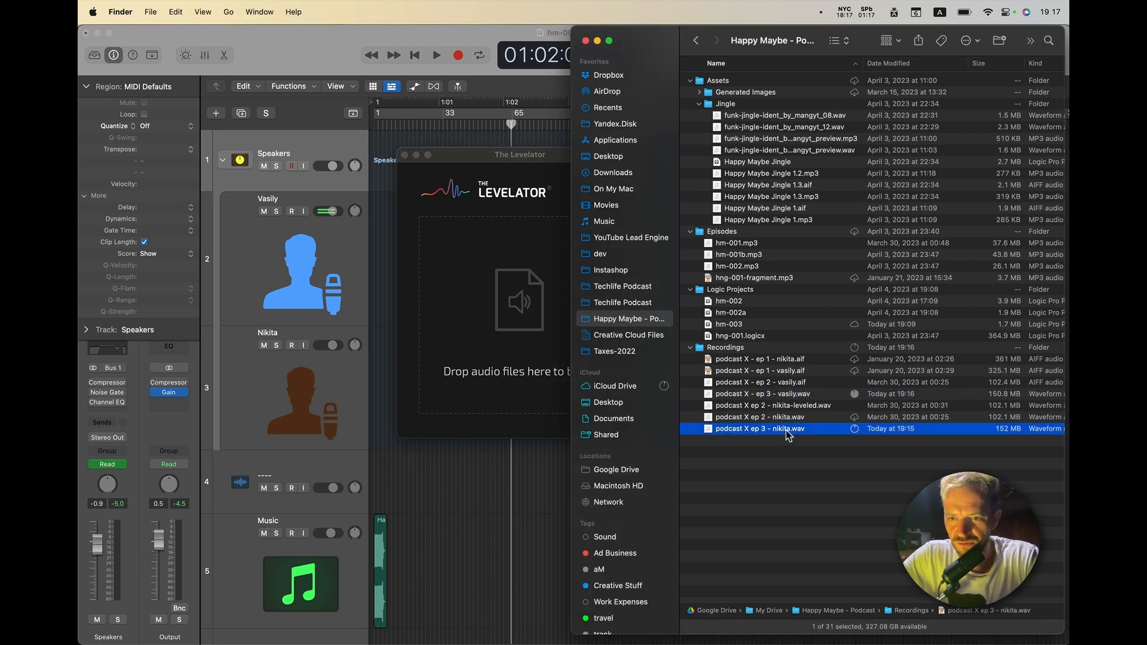
left_click_drag(788, 435, 469, 342)
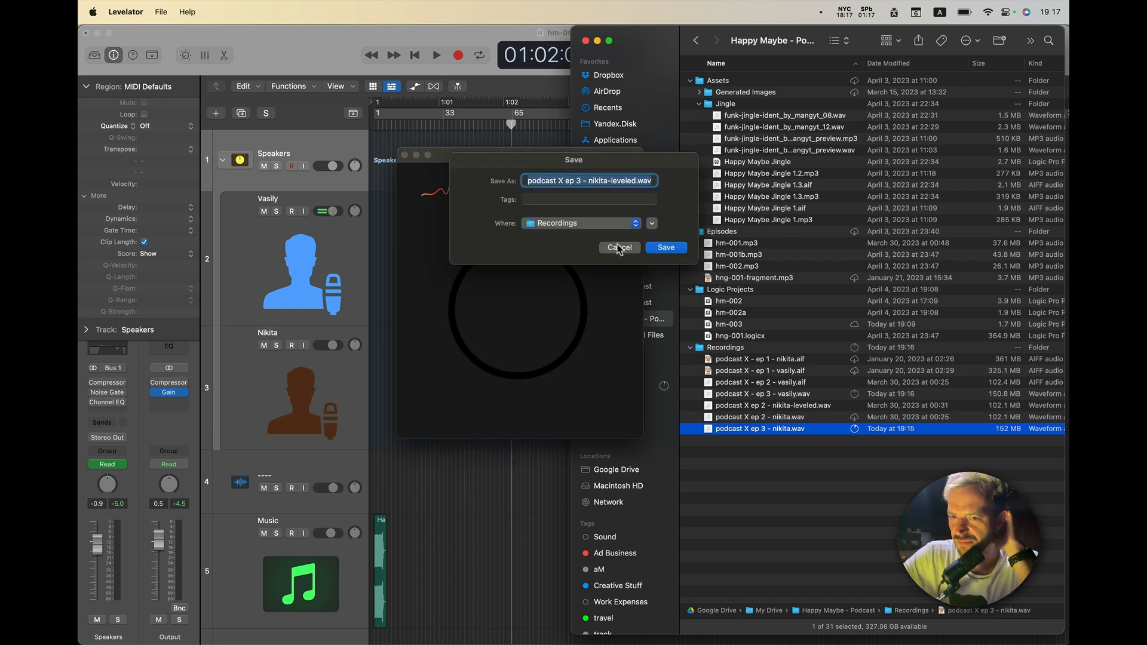
left_click(653, 224)
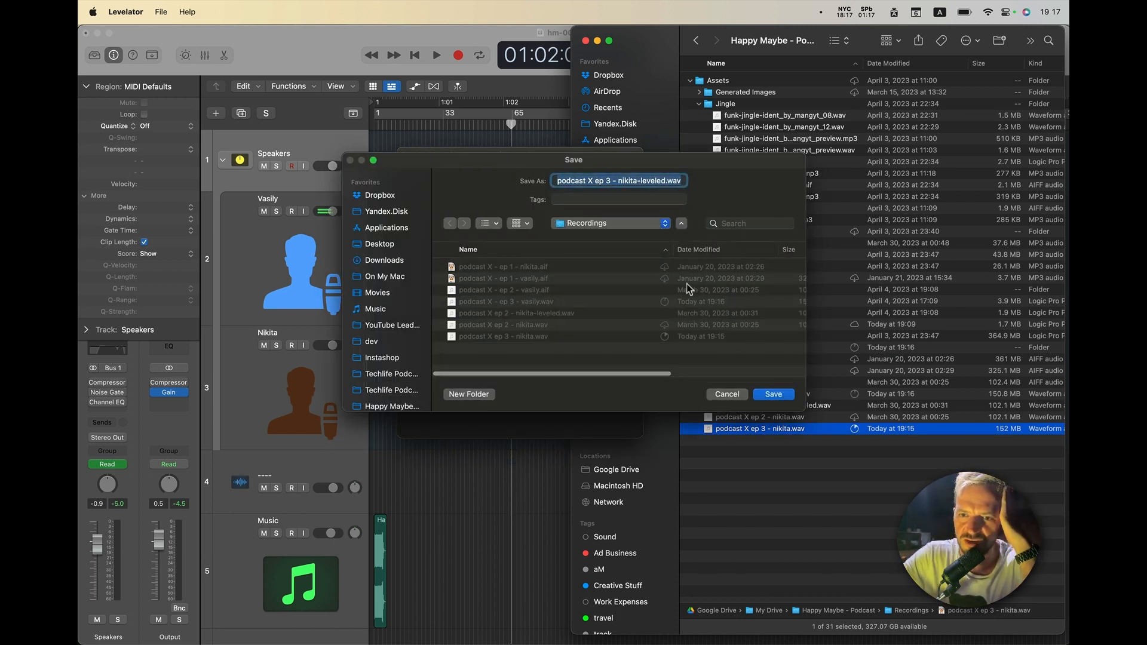
left_click(774, 395)
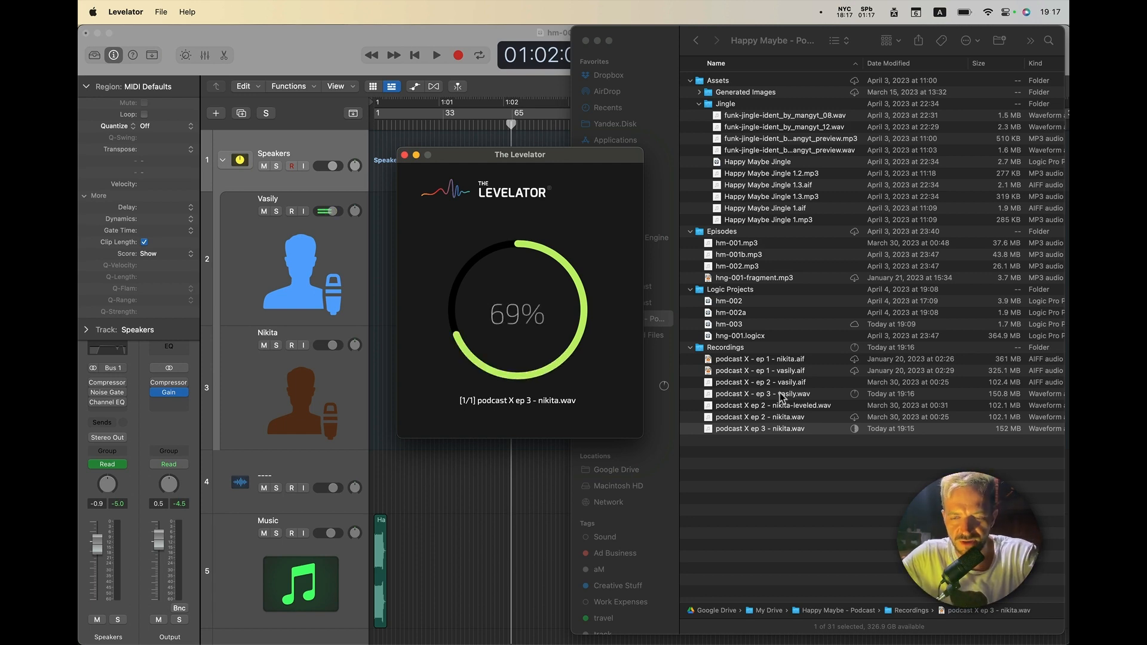
Step: Level the first speaker's episode 3 WAV recording and save its leveled copy
key("super+space")
key("Escape")
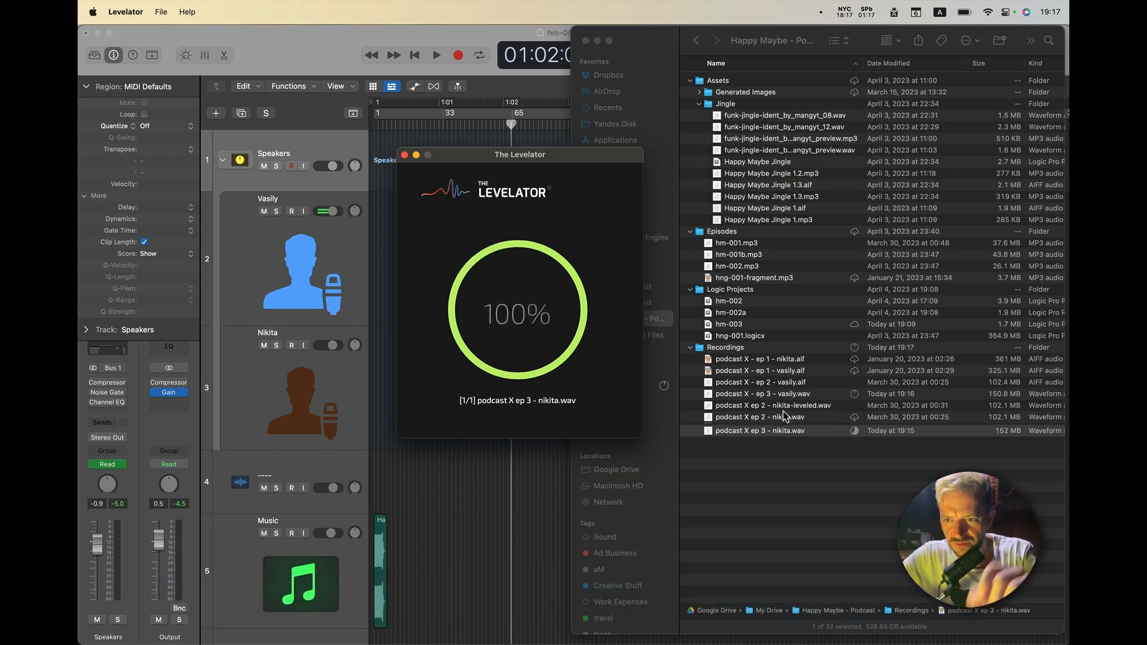
left_click(792, 397)
left_click(810, 396)
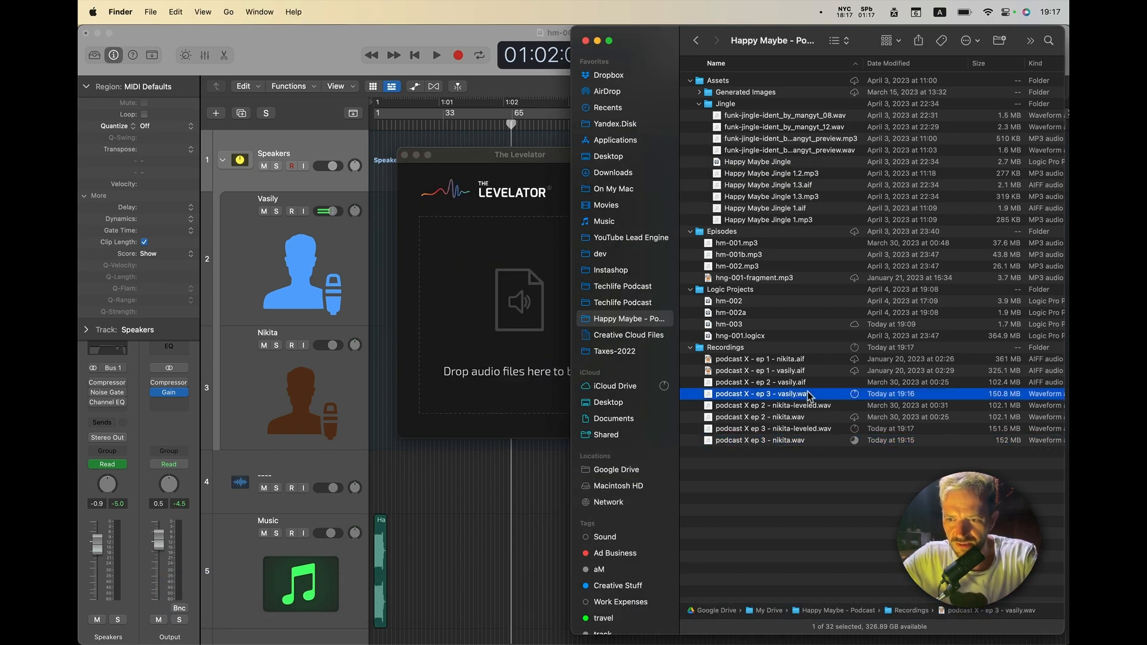
left_click_drag(699, 393, 537, 326)
left_click(770, 355)
Step: Bring the second speaker's leveled episode 3 file into the hm-003 project in Logic Pro, near the start of that speaker's track
left_click(827, 431)
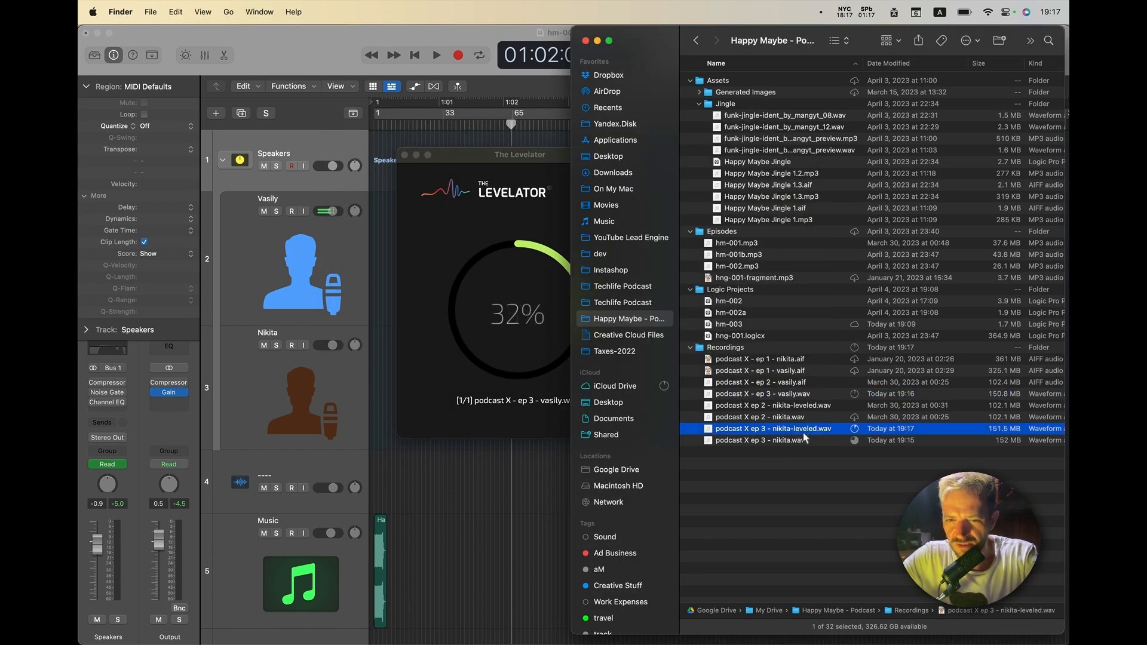
key("super+Tab")
left_click_drag(805, 438, 381, 412)
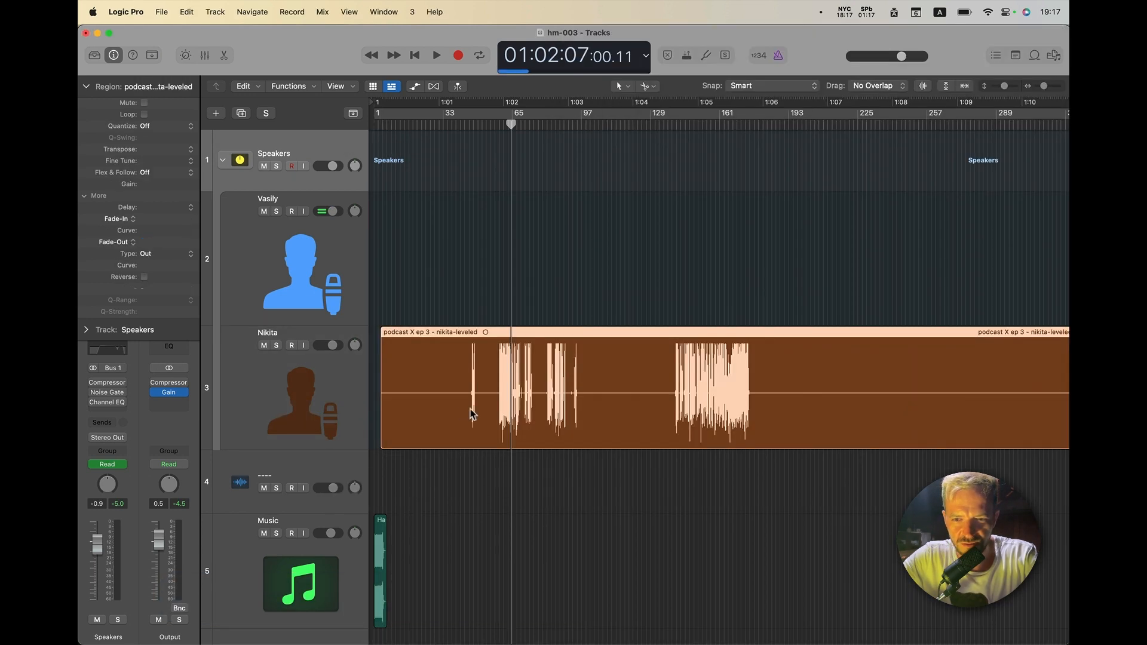
Step: Examine the waveform of the second speaker's leveled region along the timeline, close up and in overview around 01:13:18
scroll(629, 418, "right", 10)
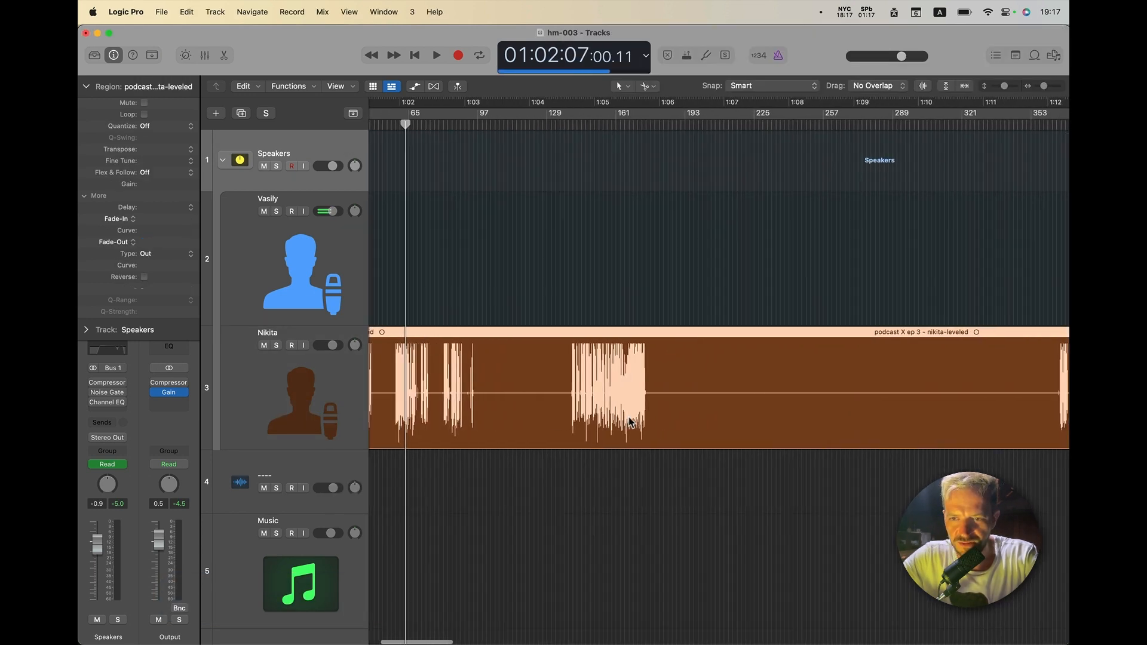
scroll(629, 417, "right", 5)
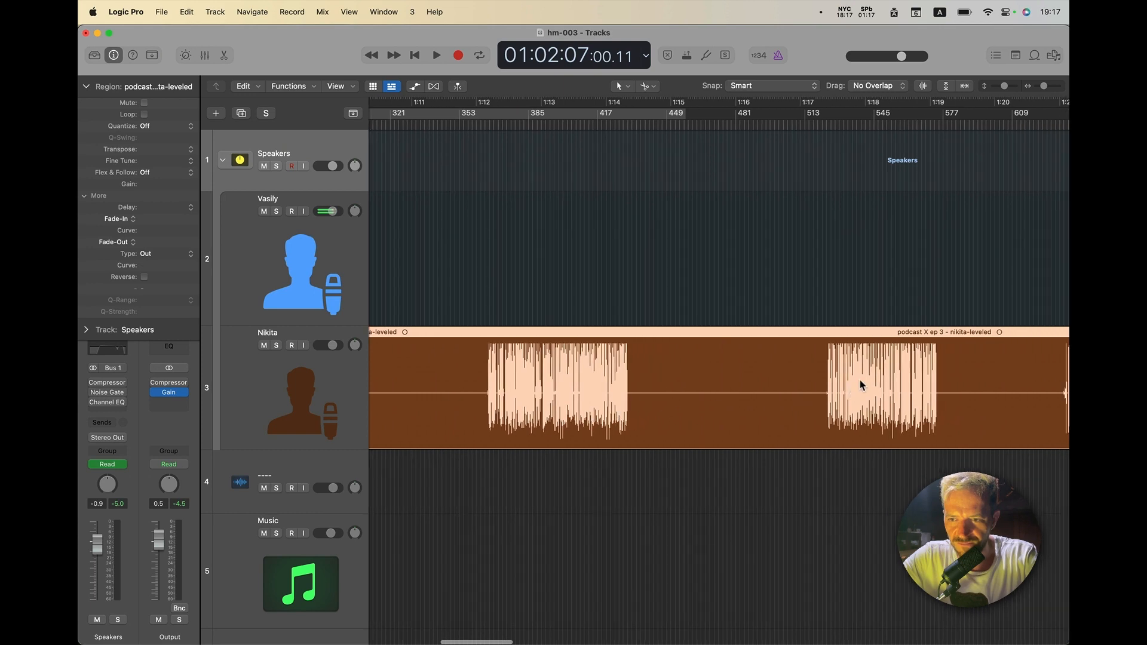
left_click(562, 129)
key("super+Right")
key("super+Right")
key("super+Right")
key("super+Right")
key("super+Right")
key("super+Right")
key("super+Right")
key("super+Right")
key("super+Right")
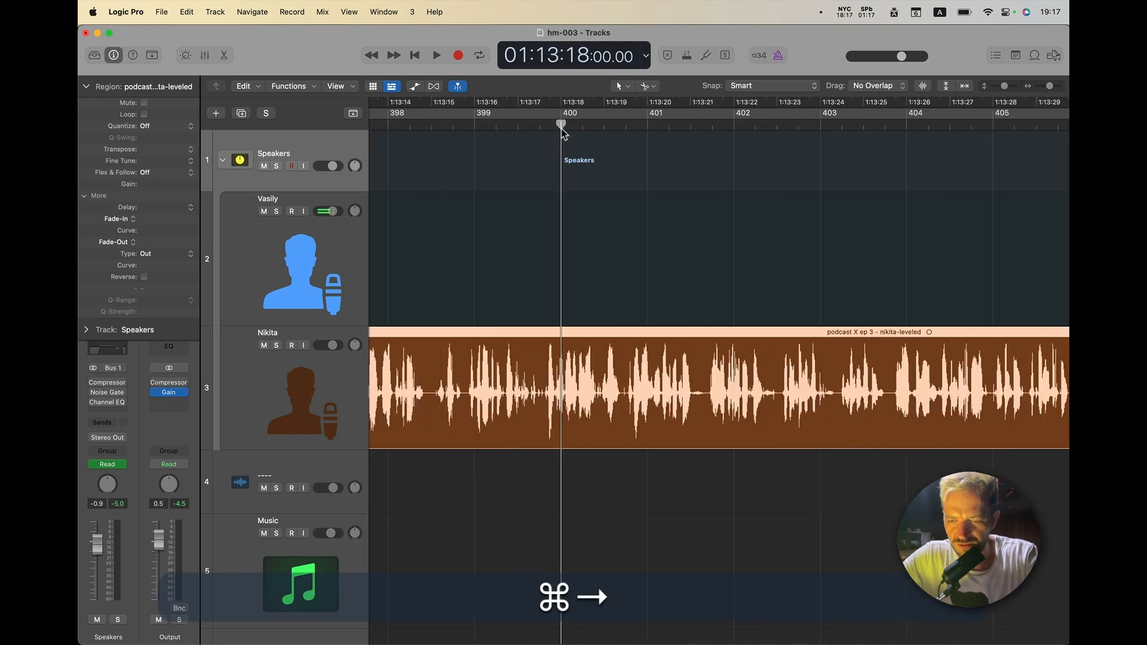
key("super+Left")
key("super+Left")
key("super+Left")
key("super+Left")
key("super+Left")
key("super+Left")
key("super+Left")
key("super+Left")
key("super+Left")
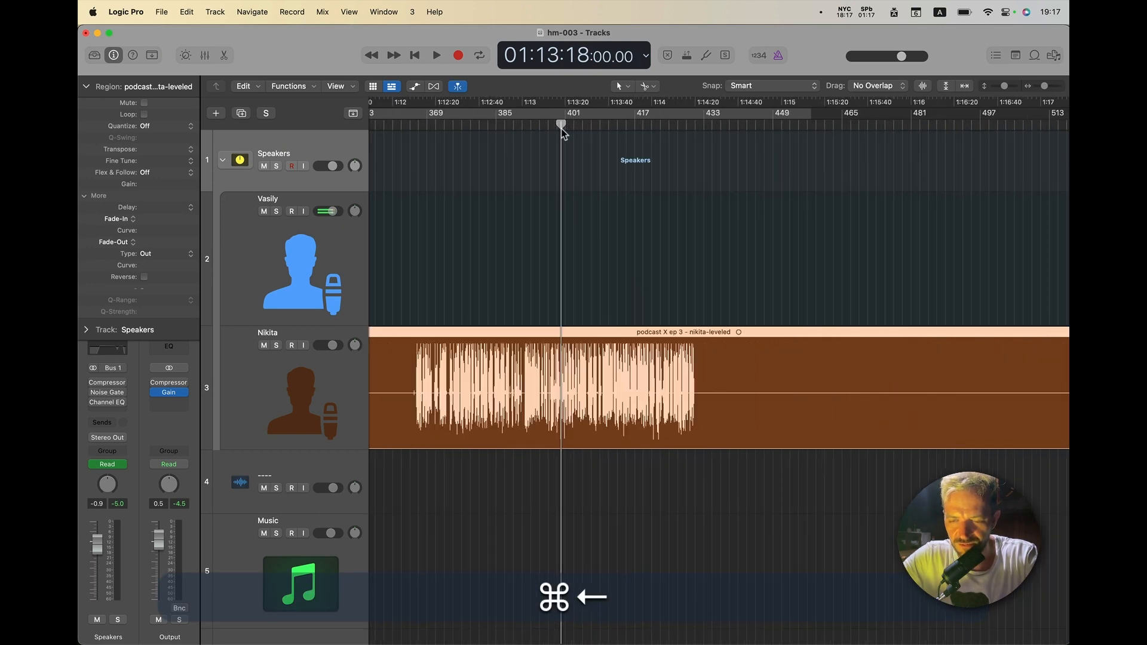
key("super+Left")
key("super+Left")
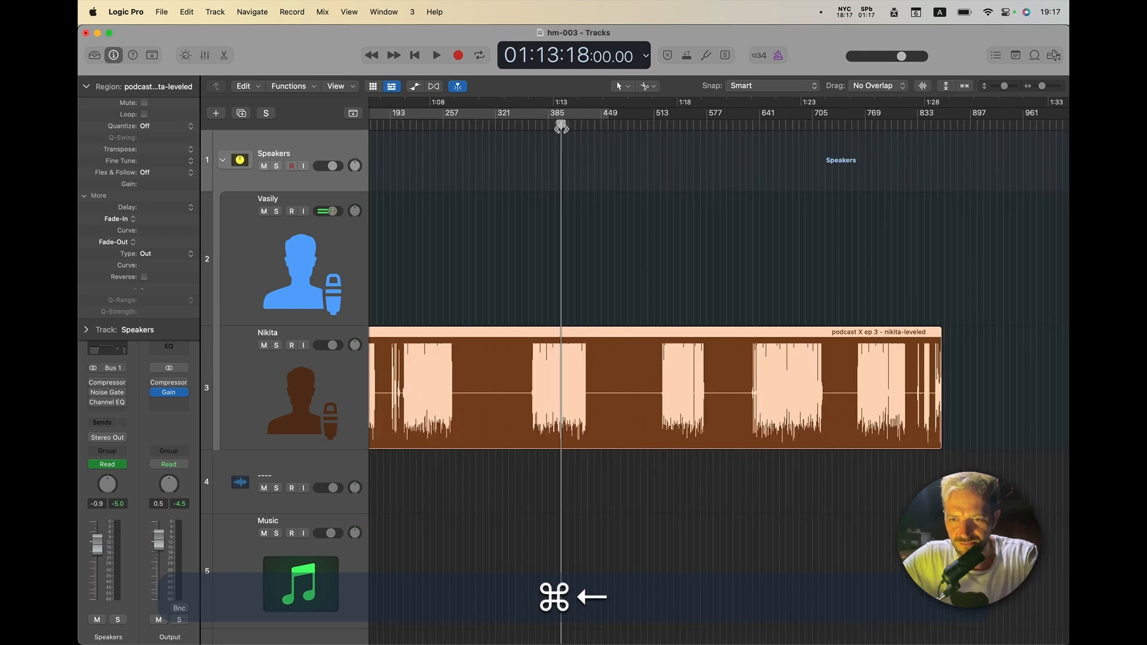
Step: Play the second speaker's leveled speech at about 01:13:18, 01:18:18 and 01:22:32
key("space")
key("space")
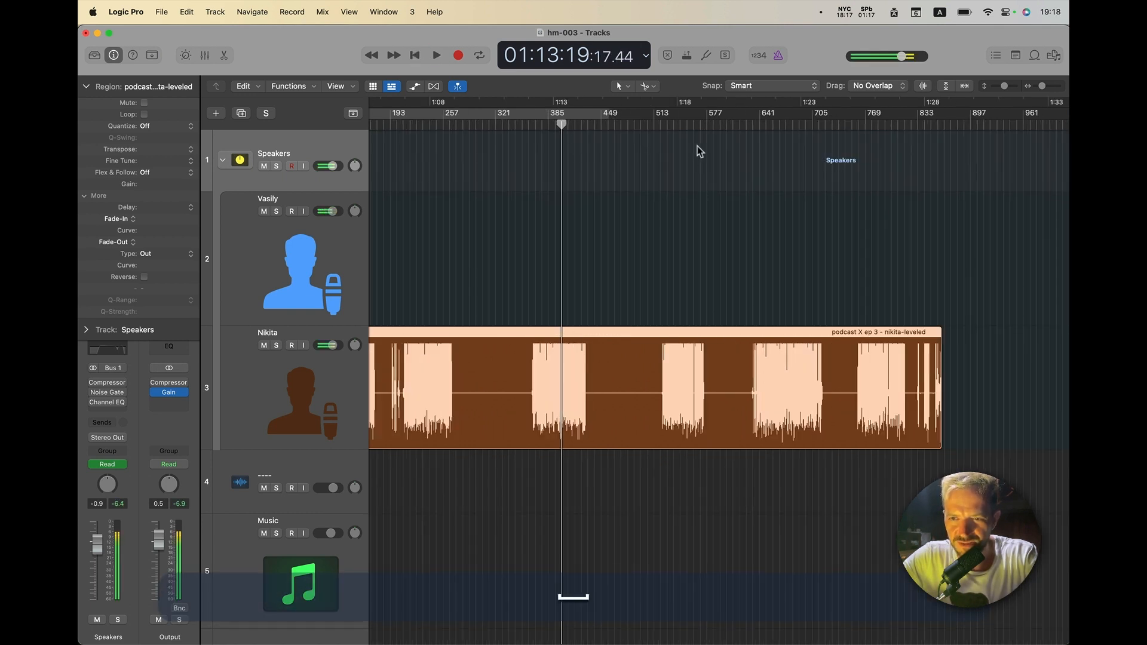
left_click(685, 126)
key("space")
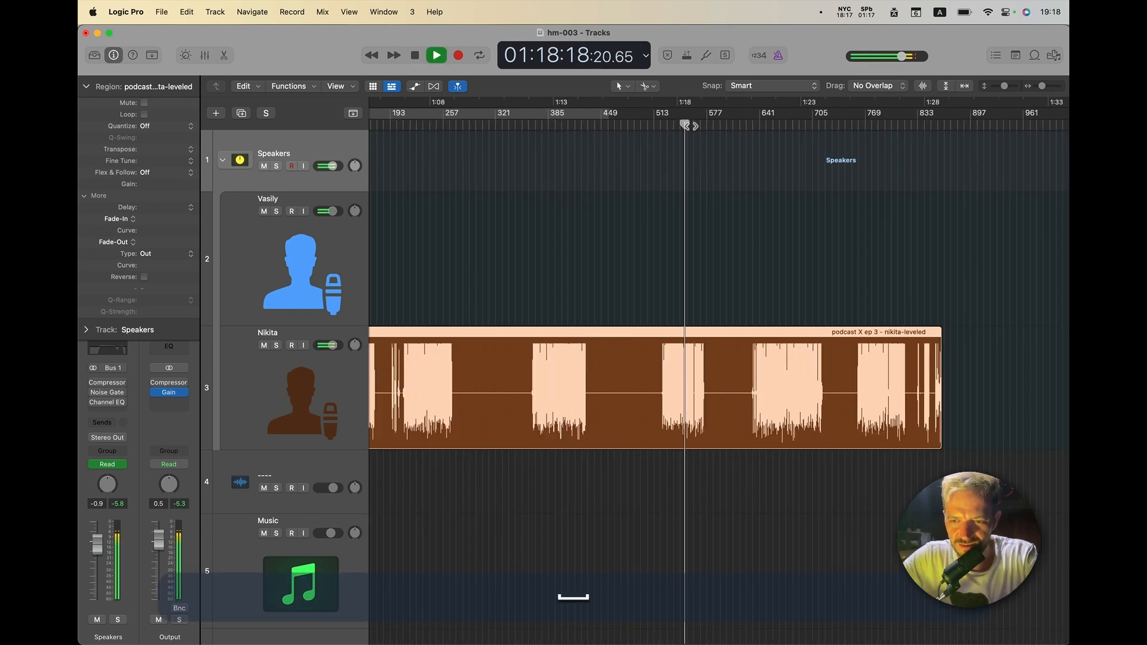
left_click(789, 127)
key("space")
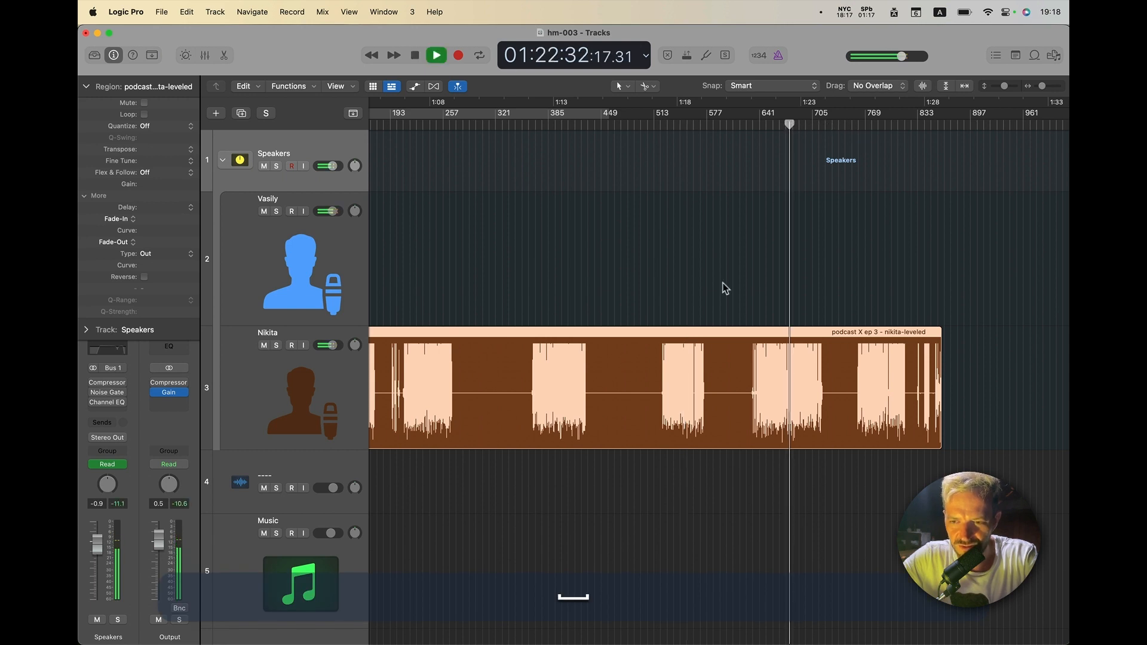
key("space")
Step: Quit The Levelator and bring the first speaker's leveled episode 3 file into Logic Pro, near the start of that speaker's track
key("super+Tab")
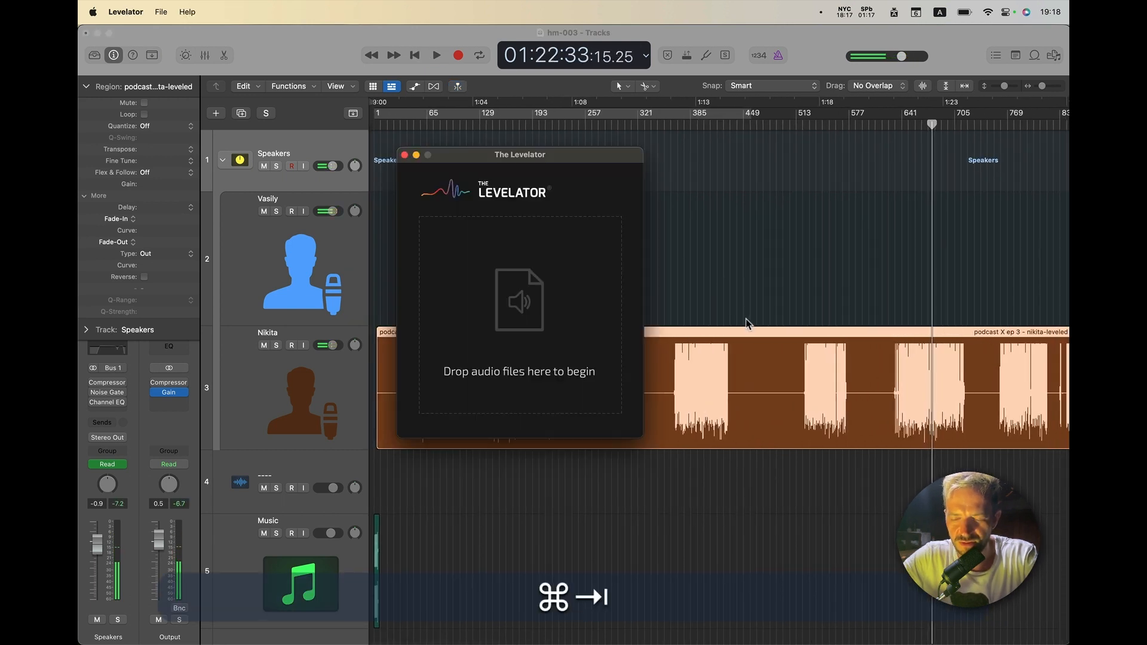
key("super+q")
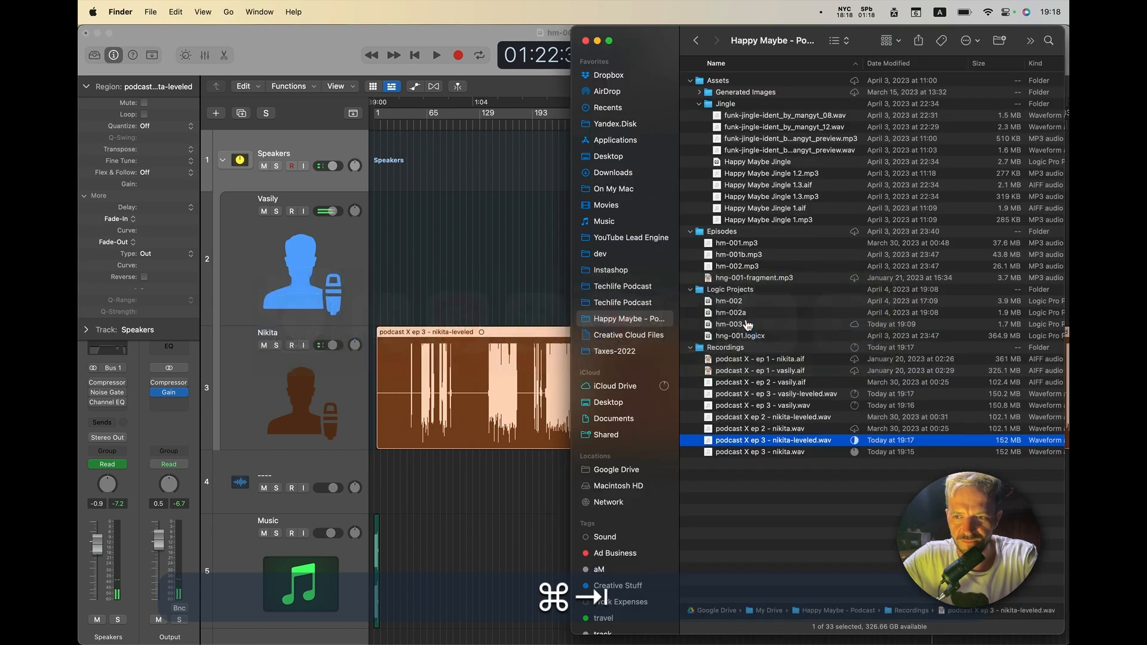
left_click(781, 406)
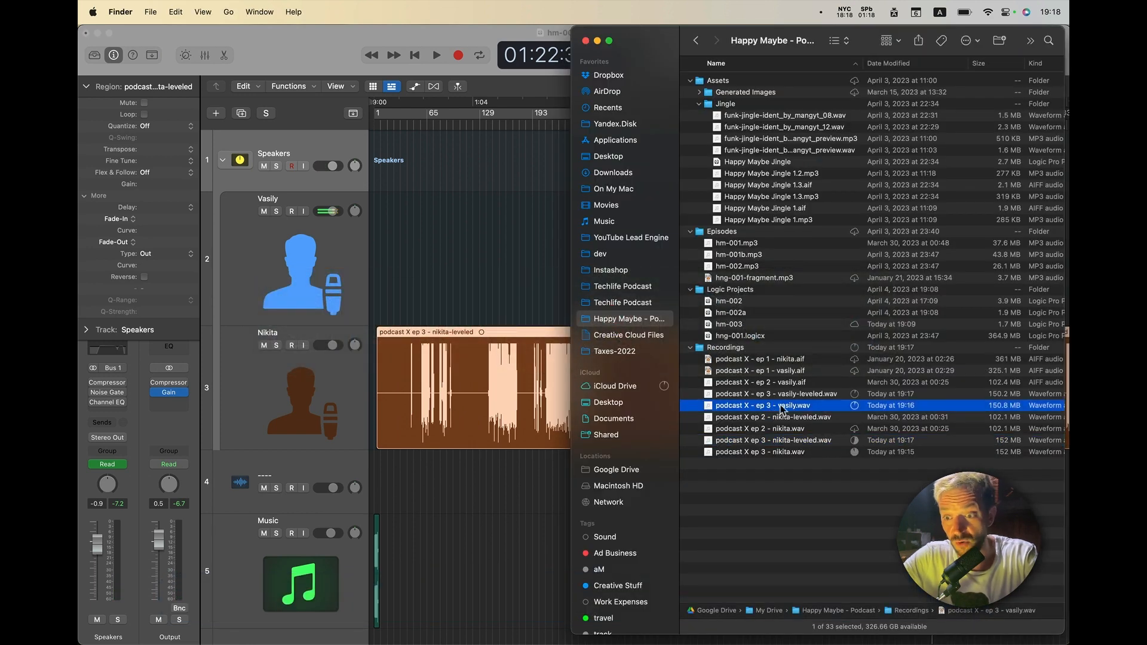
left_click_drag(786, 395, 380, 237)
key("super+Tab")
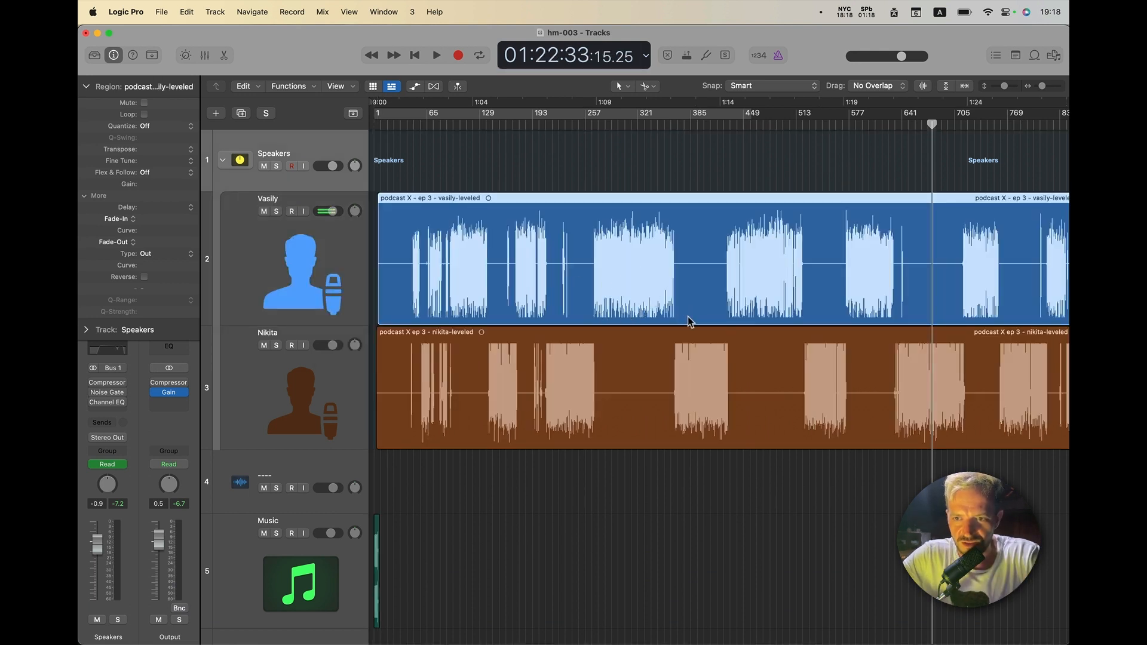
Step: Play the first speaker's leveled speech at about 01:10:22 and examine both waveforms around it
left_click(631, 127)
key("space")
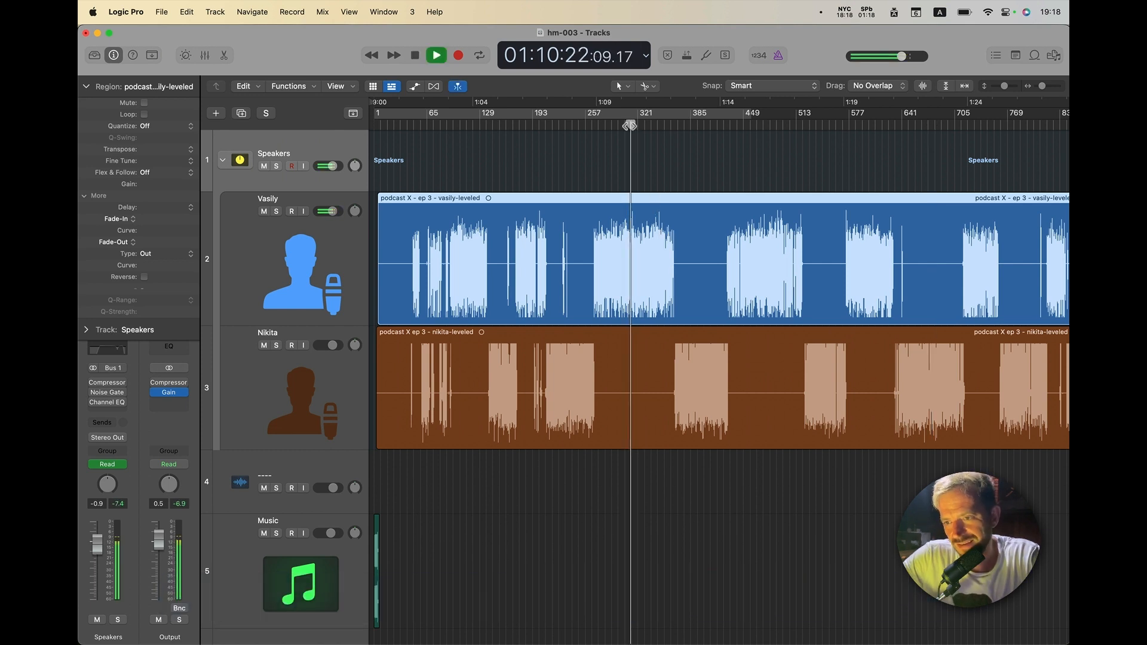
key("super+space")
key("super+Right")
key("super+Right")
key("super+Right")
key("super+Right")
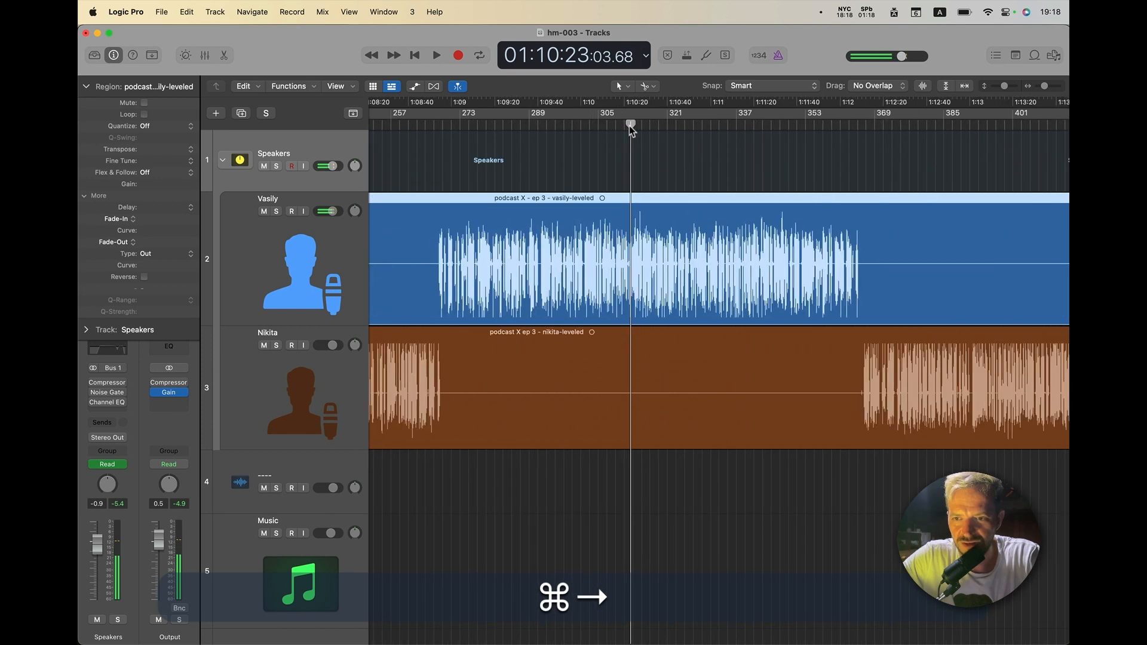
Step: Find the first speaker's opening speech near the start and play it from about 01:01:35
scroll(622, 233, "left", 20)
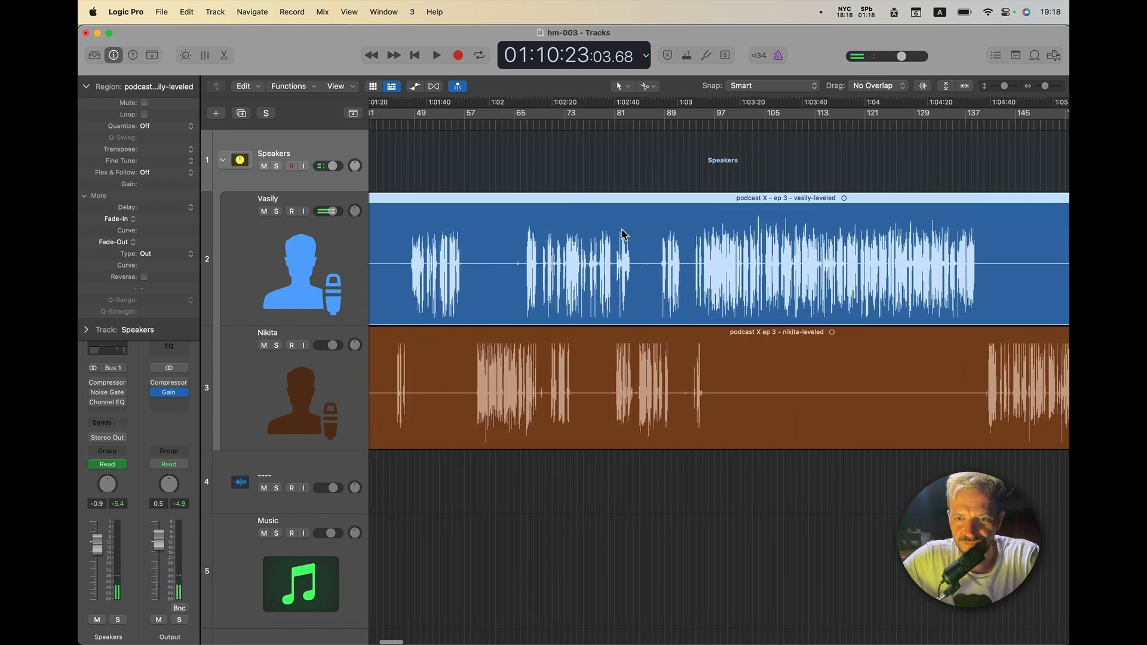
left_click(671, 127)
key("super+Right")
key("super+Right")
key("super+Right")
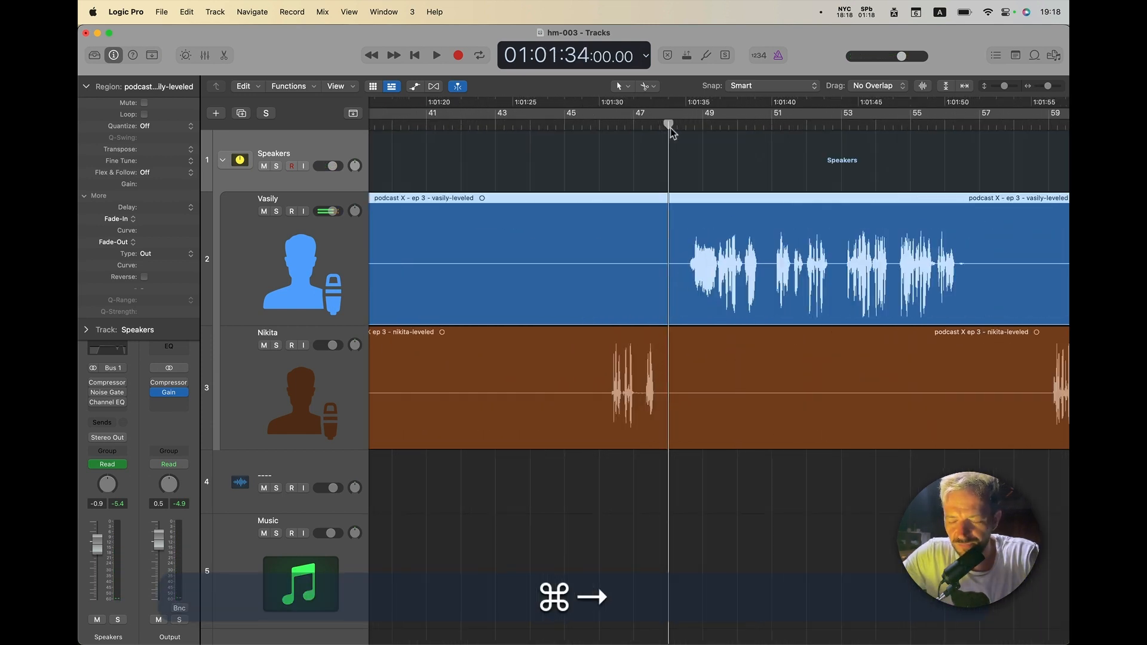
left_click(684, 123)
key("space")
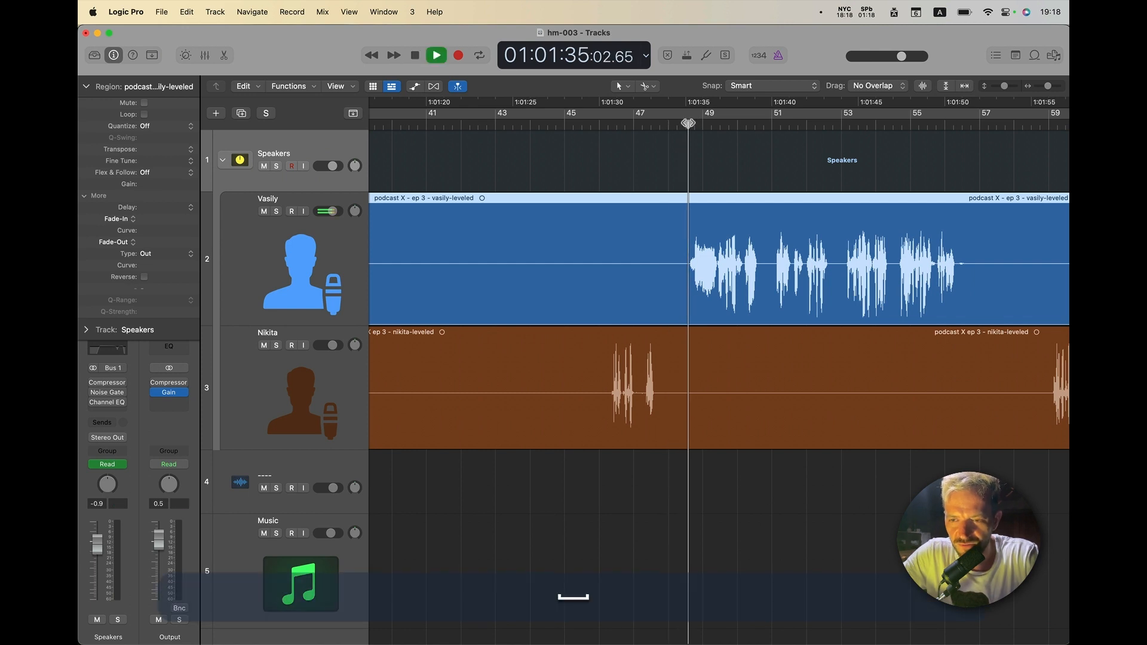
key("space")
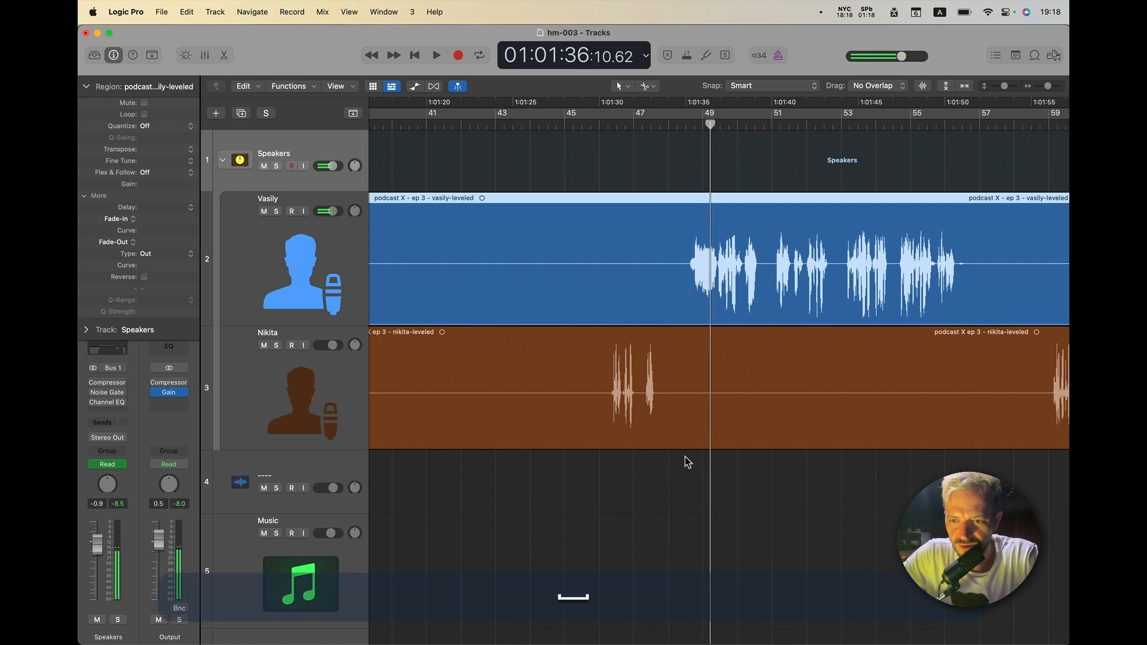
Step: Split both speakers' regions together with the Scissors tool just before the first speaker's opening speech at about 01:01:35
left_click_drag(686, 457, 683, 236)
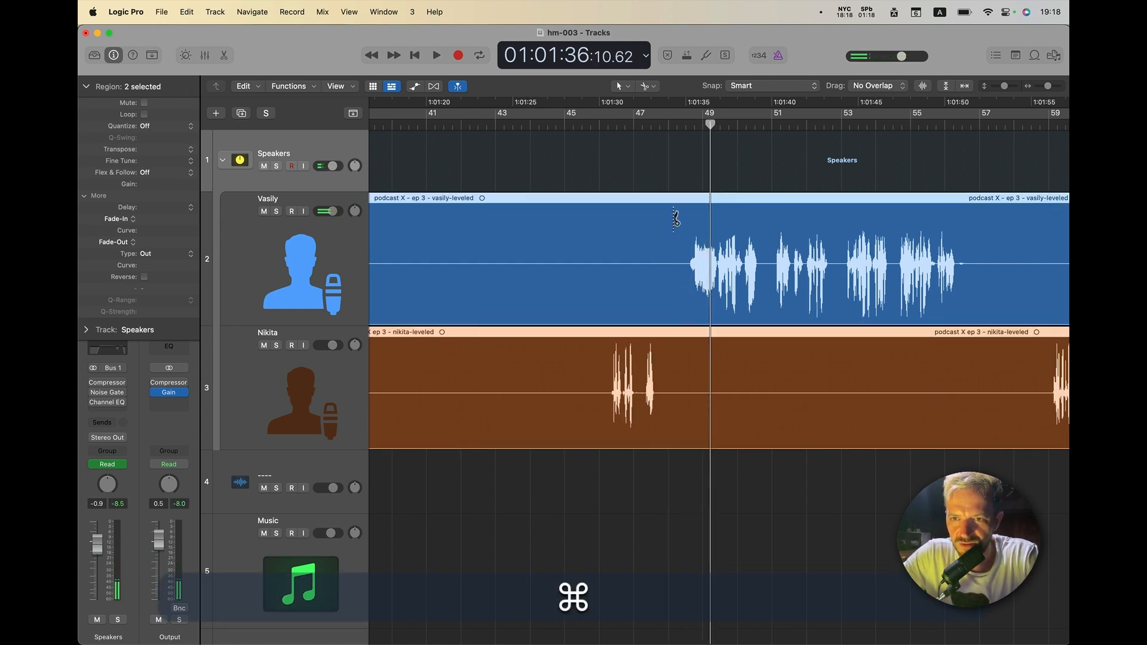
left_click(653, 86)
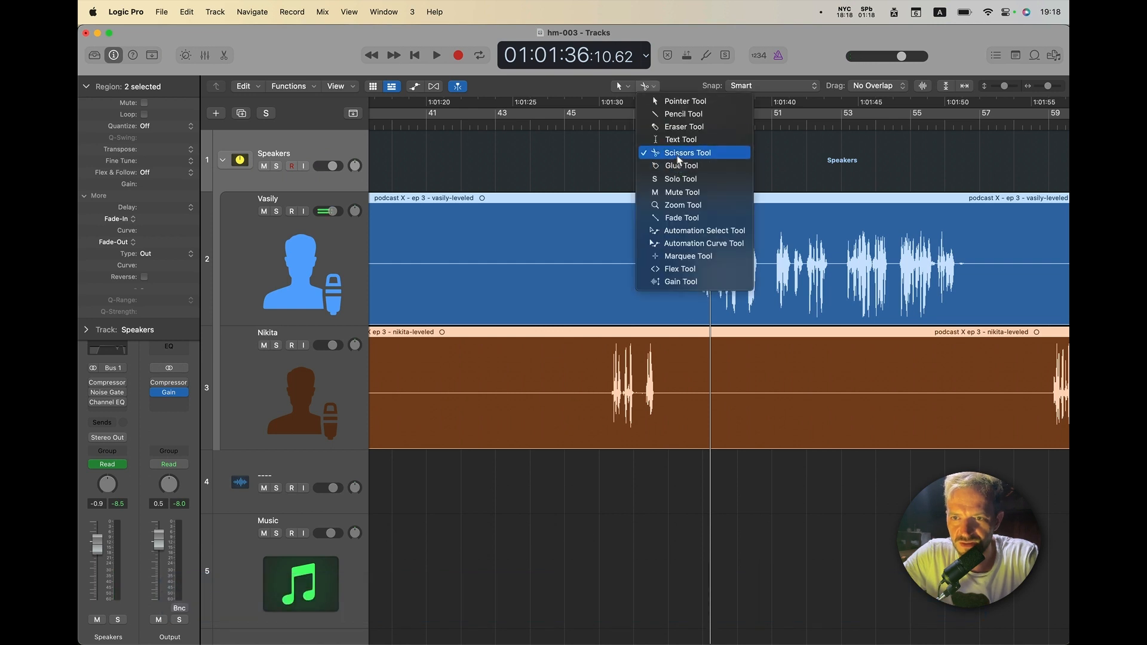
left_click(679, 158)
left_click(657, 88)
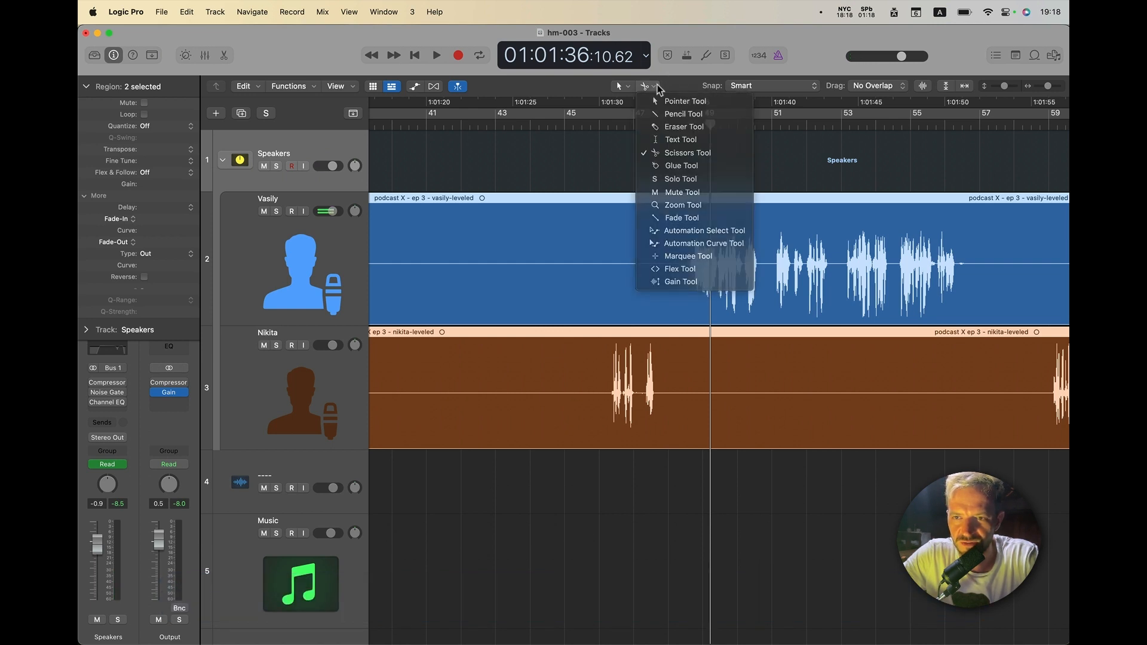
left_click(657, 87)
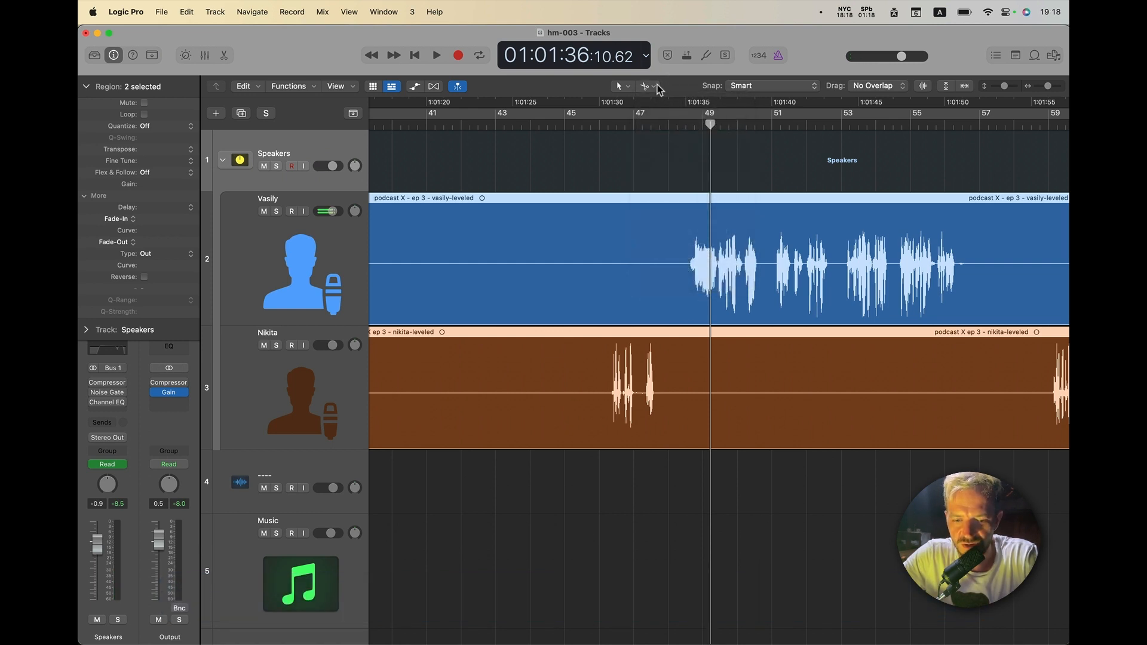
left_click(687, 310)
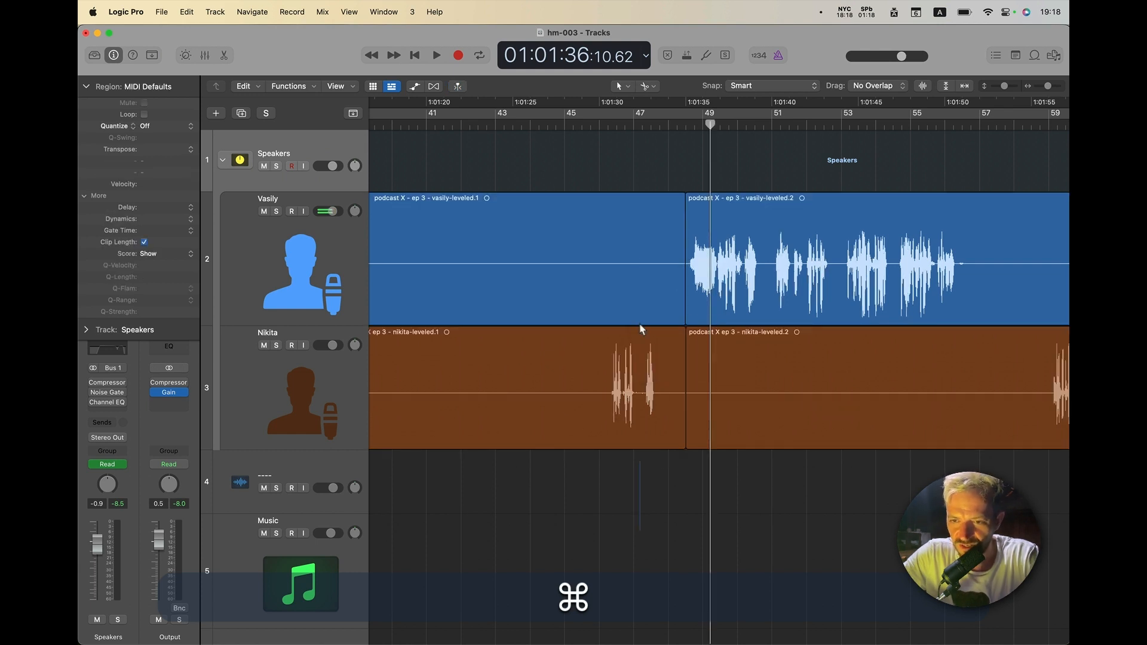
Step: Delete both speakers' region parts before the cut
key("super+BackSpace")
key("super+Left")
key("super+Left")
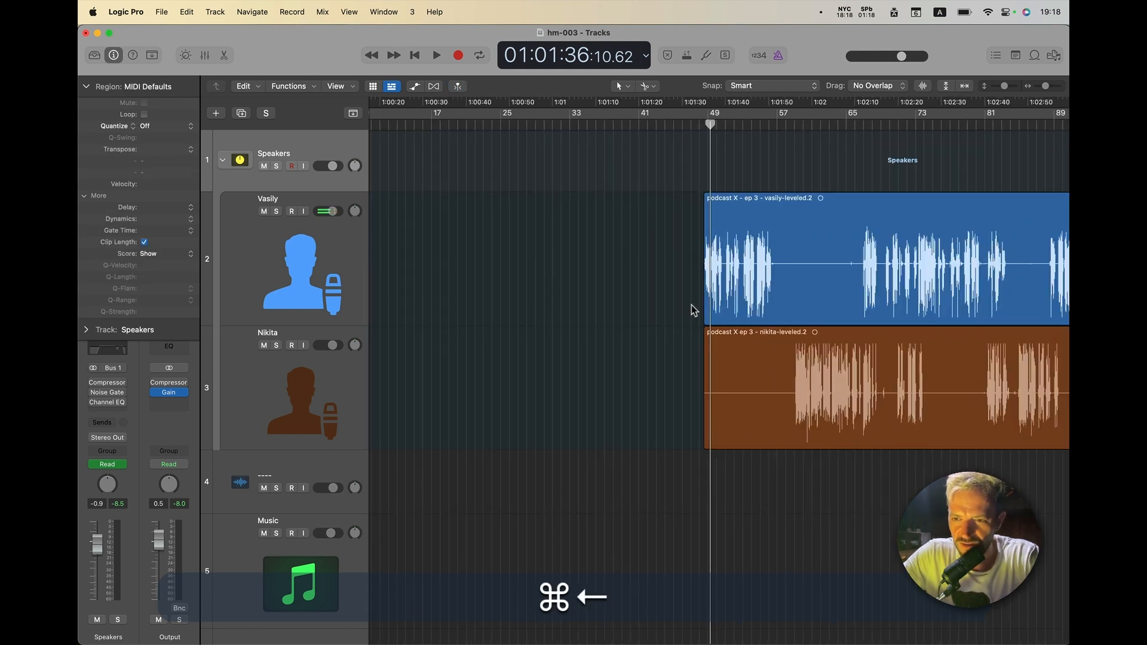
Step: Move both speakers' regions to about 01:00:08 so the opening speech starts as the jingle fades out
scroll(819, 386, "left", 5)
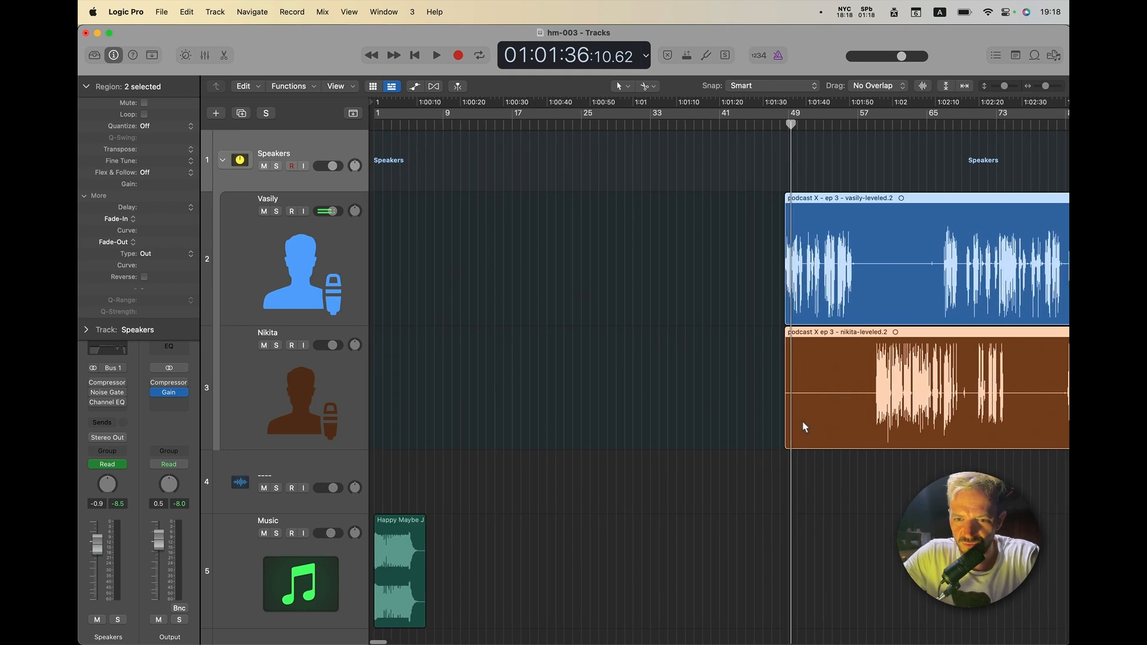
left_click_drag(802, 422, 465, 435)
key("super+Right")
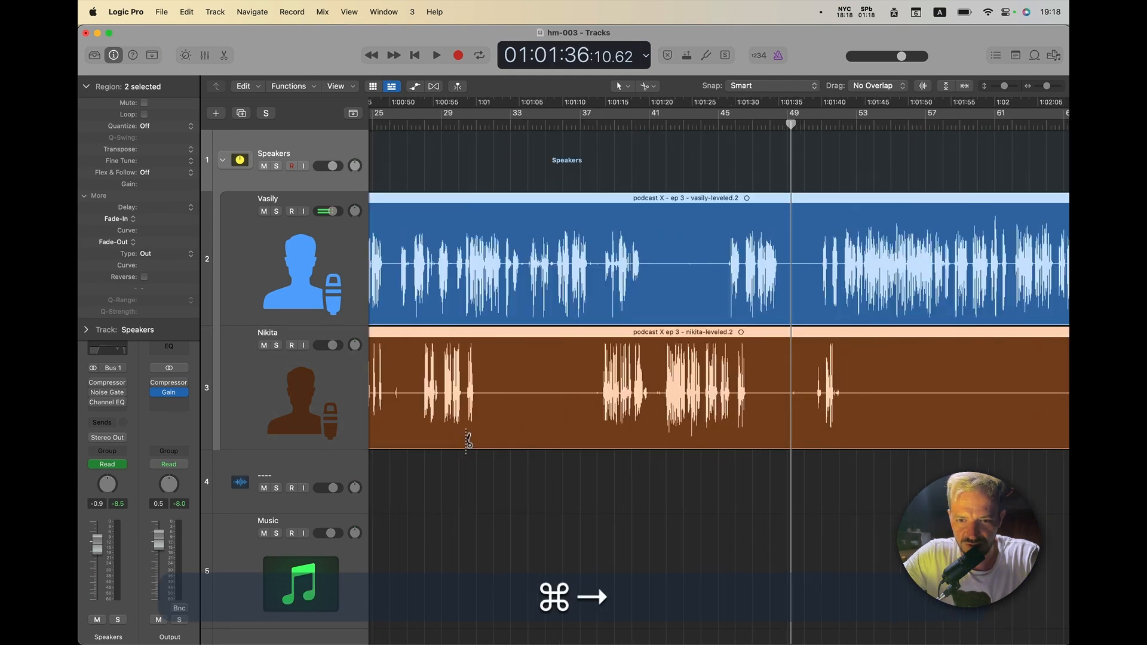
scroll(466, 439, "left", 15)
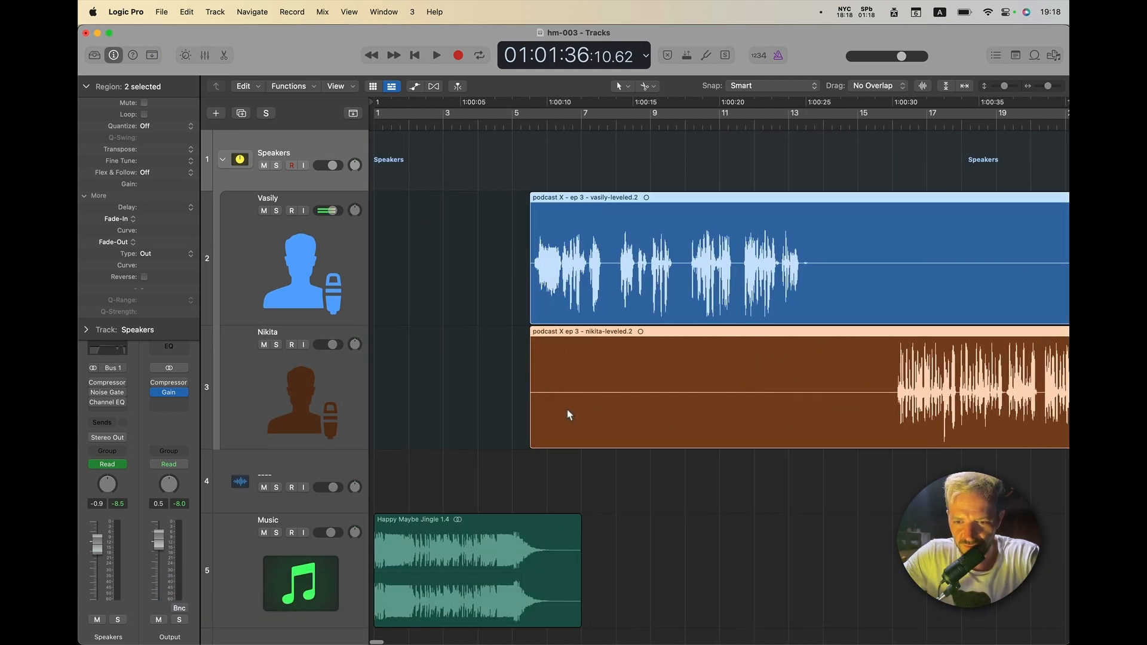
left_click_drag(568, 410, 560, 411)
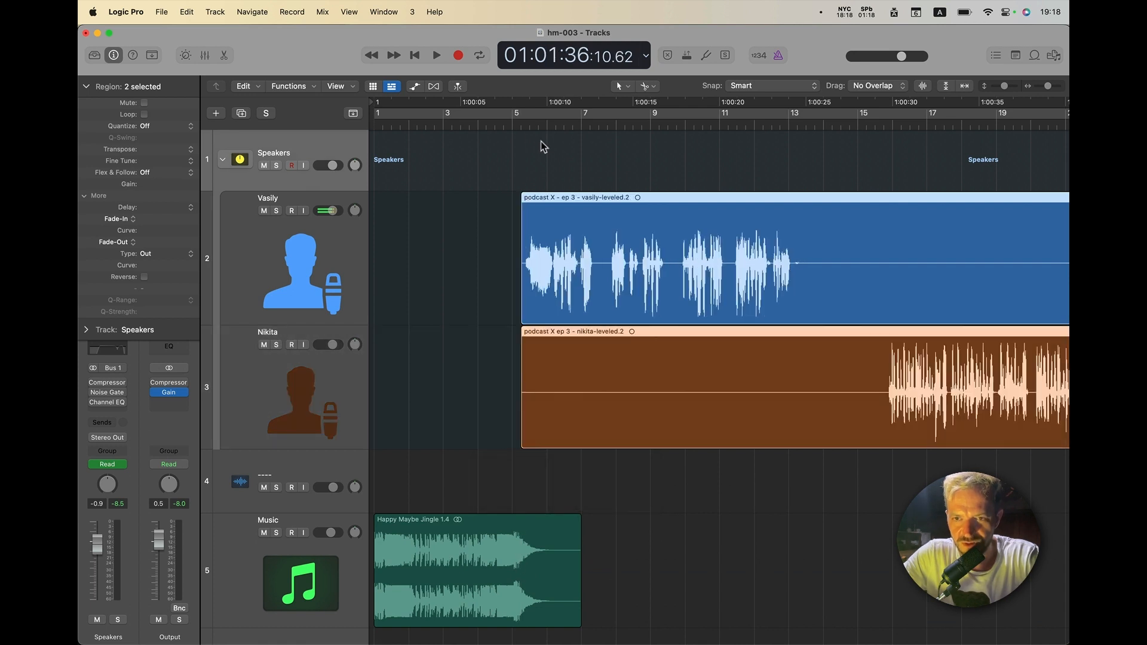
Step: Play the jingle-to-speech transition and nudge both speakers' regions slightly earlier
left_click(496, 126)
key("space")
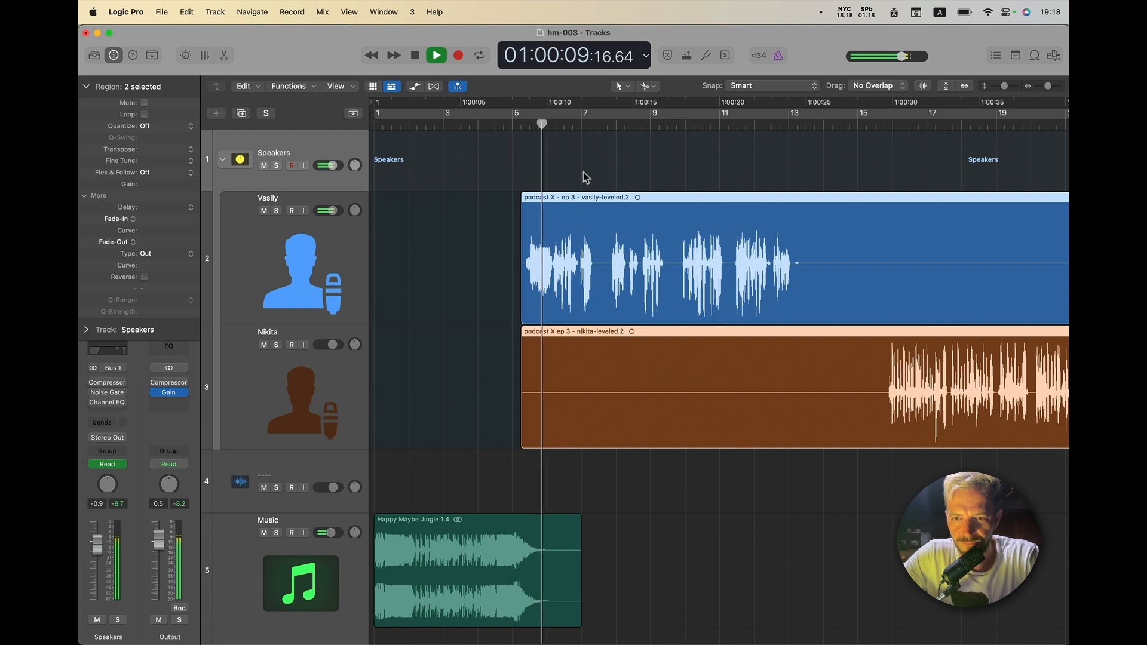
key("super+Right")
key("space")
left_click_drag(710, 198, 706, 198)
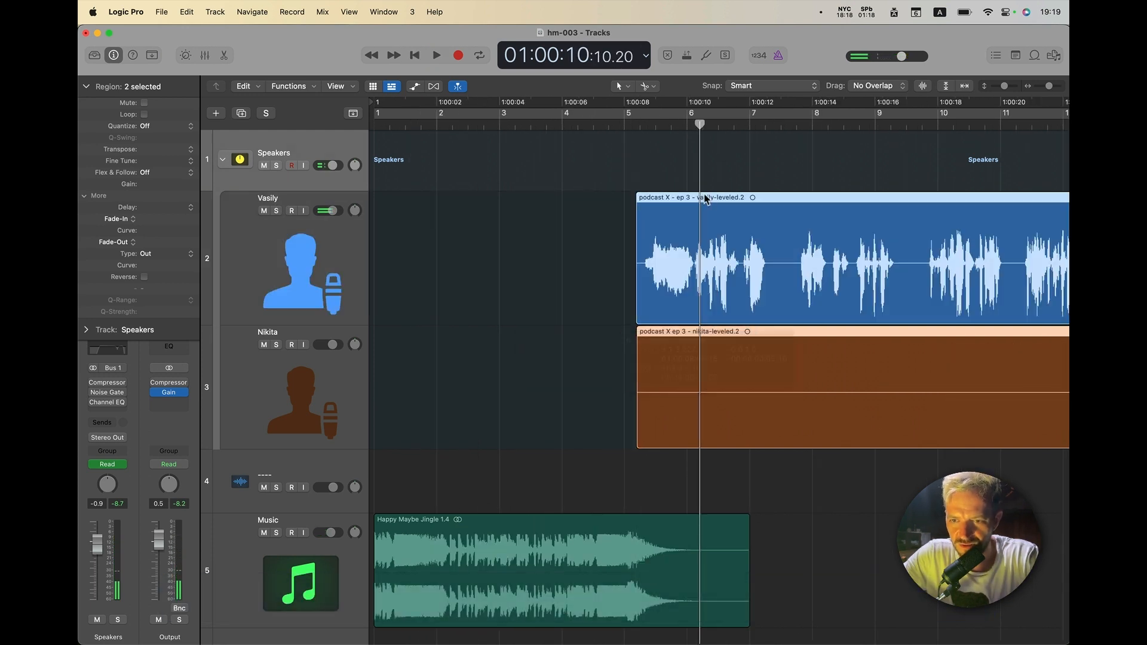
Step: Play the transition again from about 01:00:08 to check the speech against the jingle's ending
left_click(625, 124)
key("space")
key("super+Left")
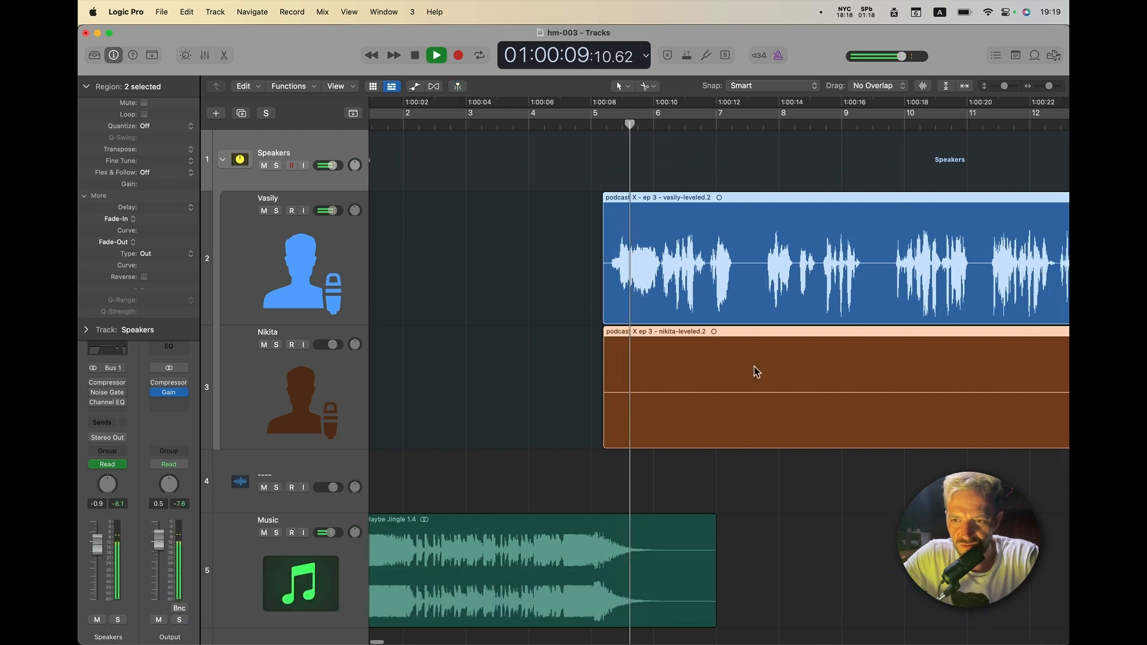
key("super+Left")
key("space")
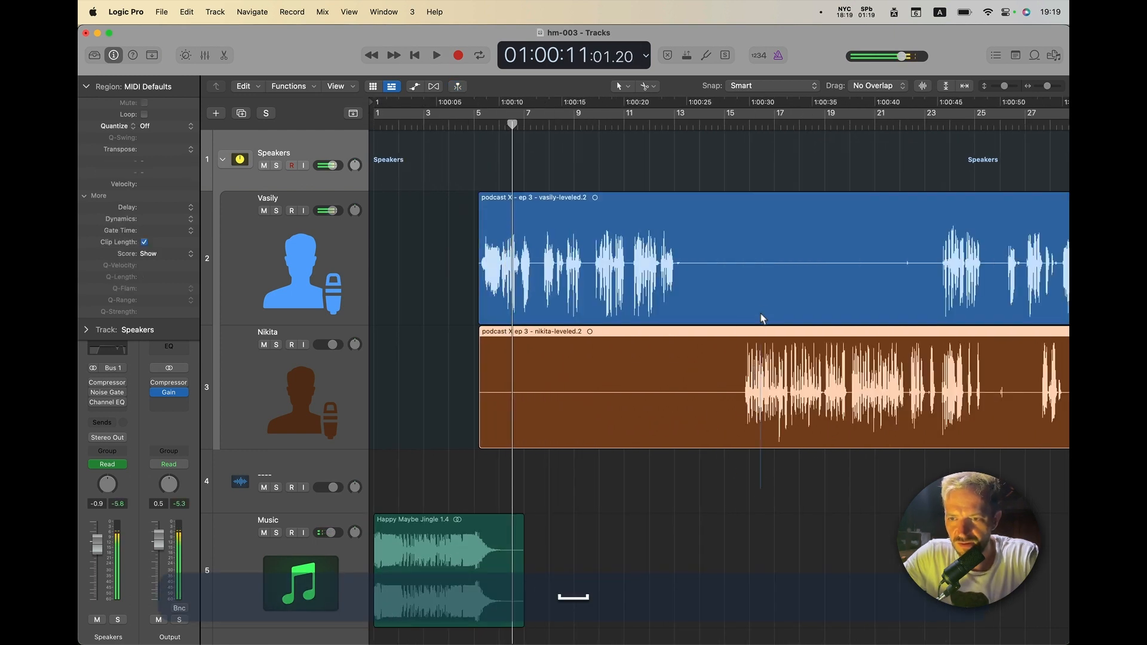
Step: Split both regions just before the second speaker's first speech and shorten the opening parts by 5 seconds, ending after the first speaker's speech
left_click(744, 386, "super")
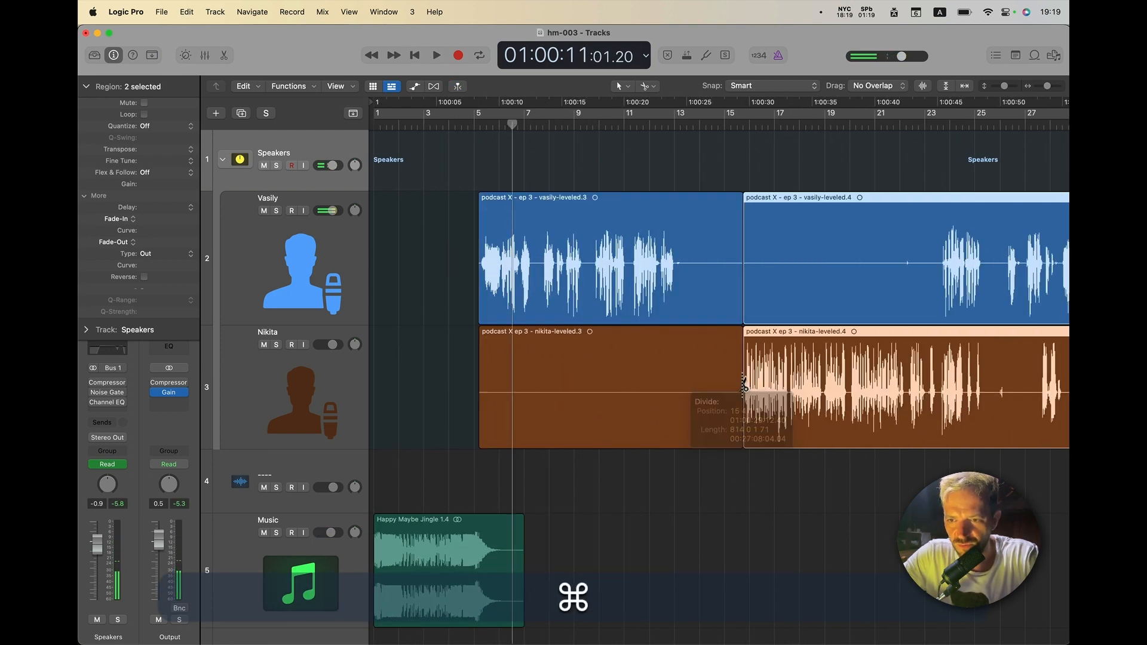
left_click_drag(732, 515, 732, 258)
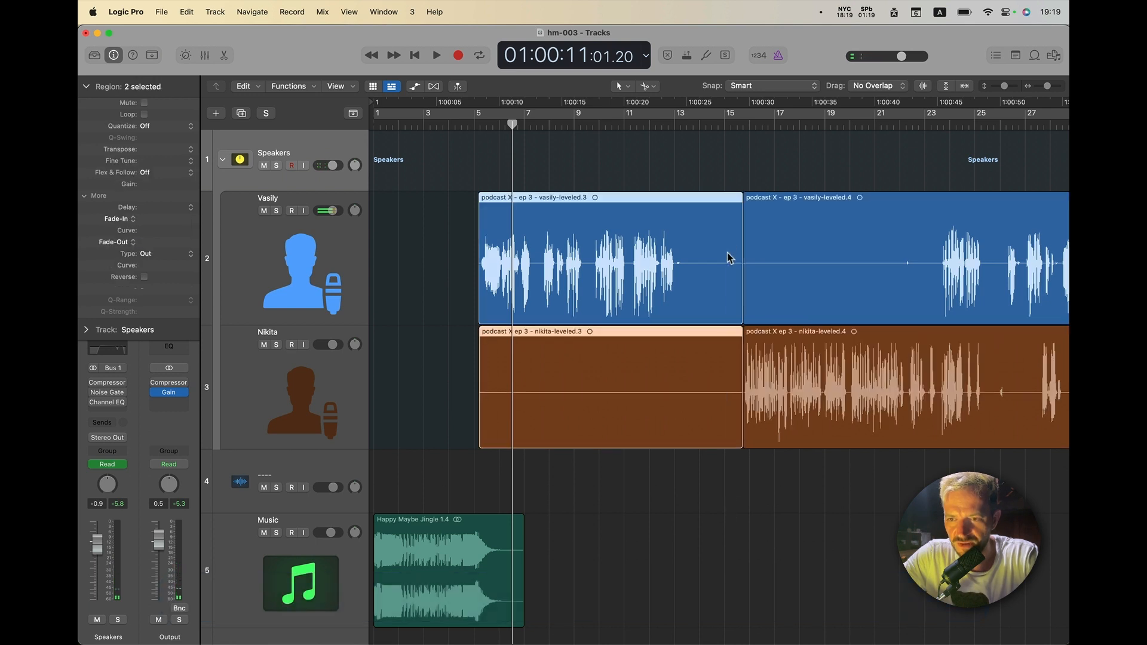
left_click_drag(740, 314, 680, 313)
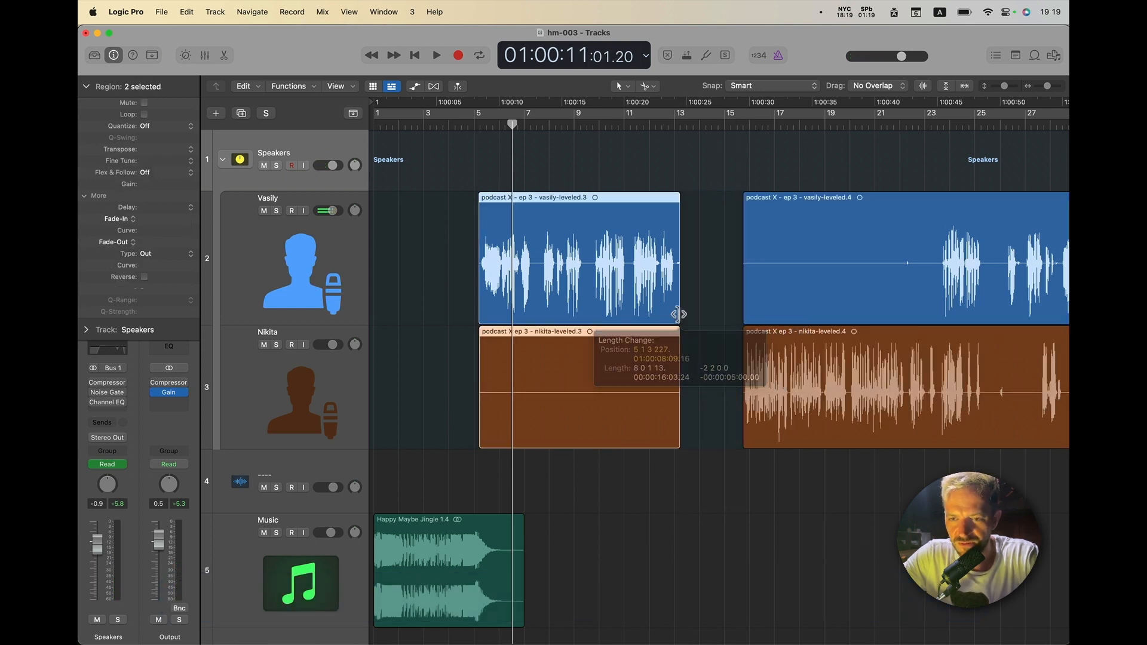
Step: Split the first speaker's opening region just after bar 7 and apply Remove Silence to its later part with a -28 dB threshold
left_click(536, 266, "super")
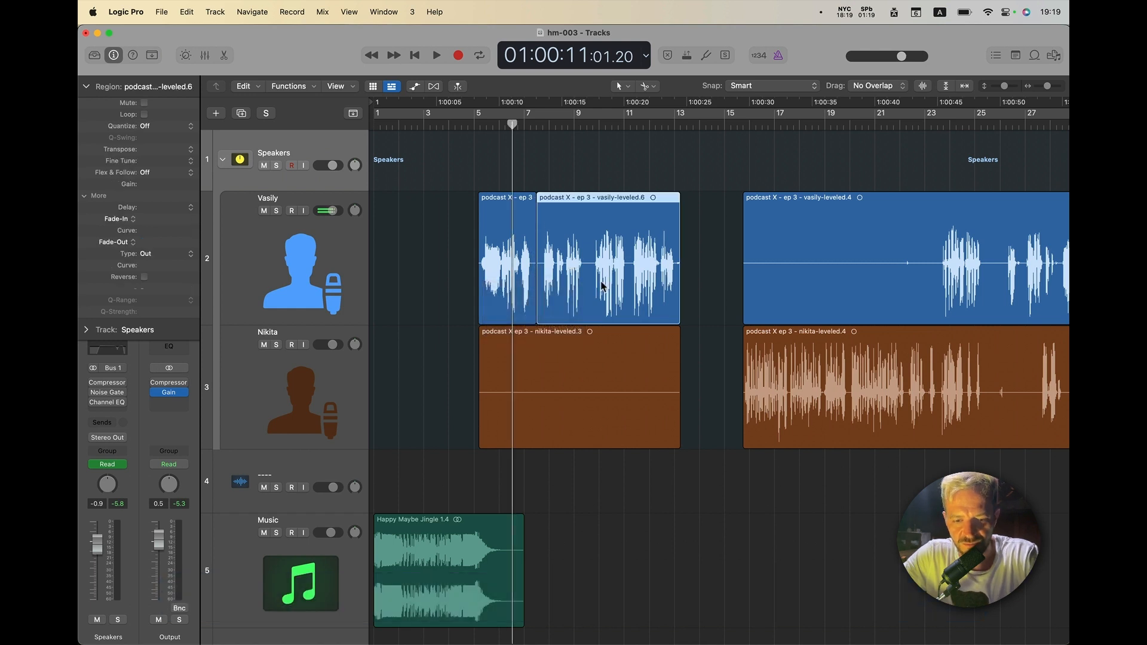
key("ctrl+x")
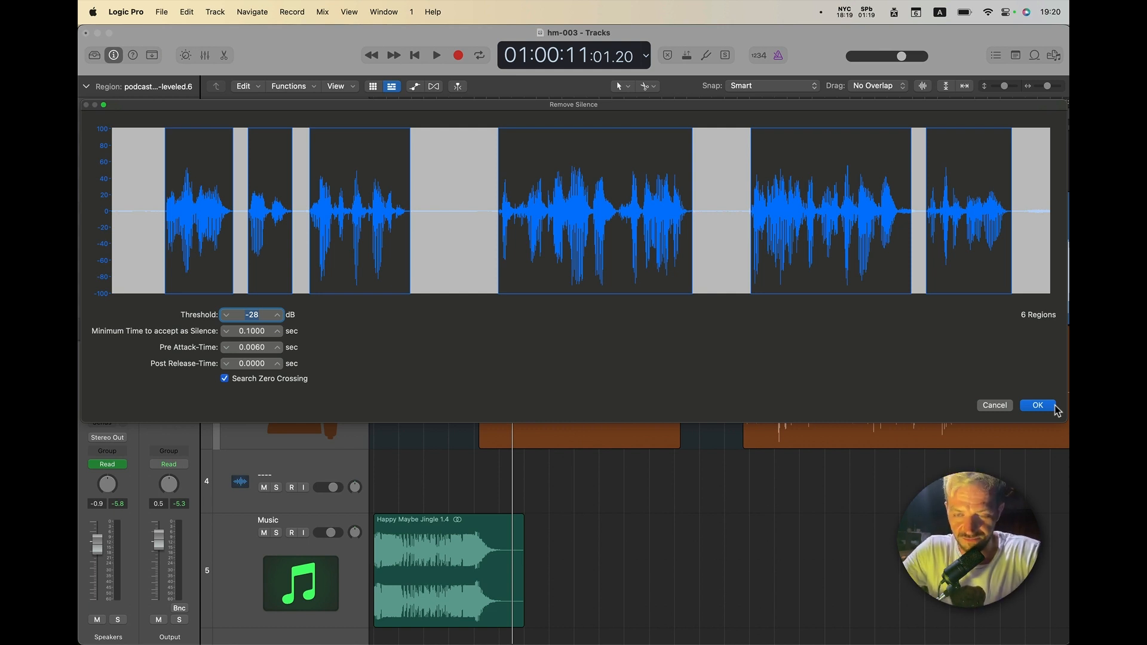
left_click(1041, 408)
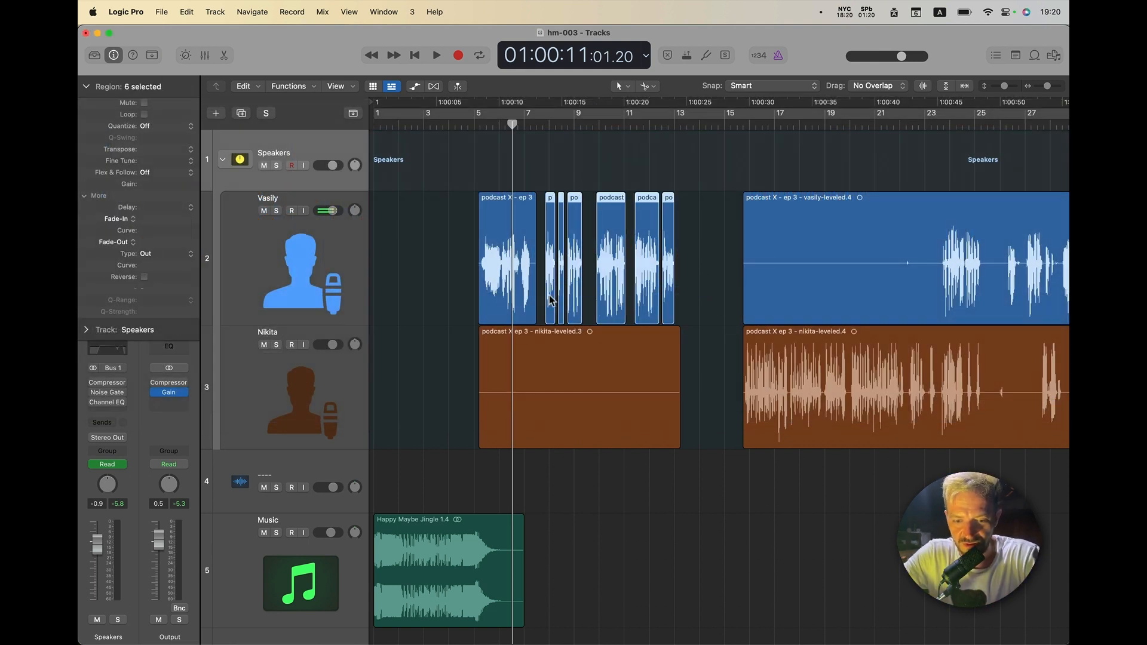
Step: Close the gaps between the first speaker's speech pieces and shorten the second speaker's silent opening region to the same end
key("alt")
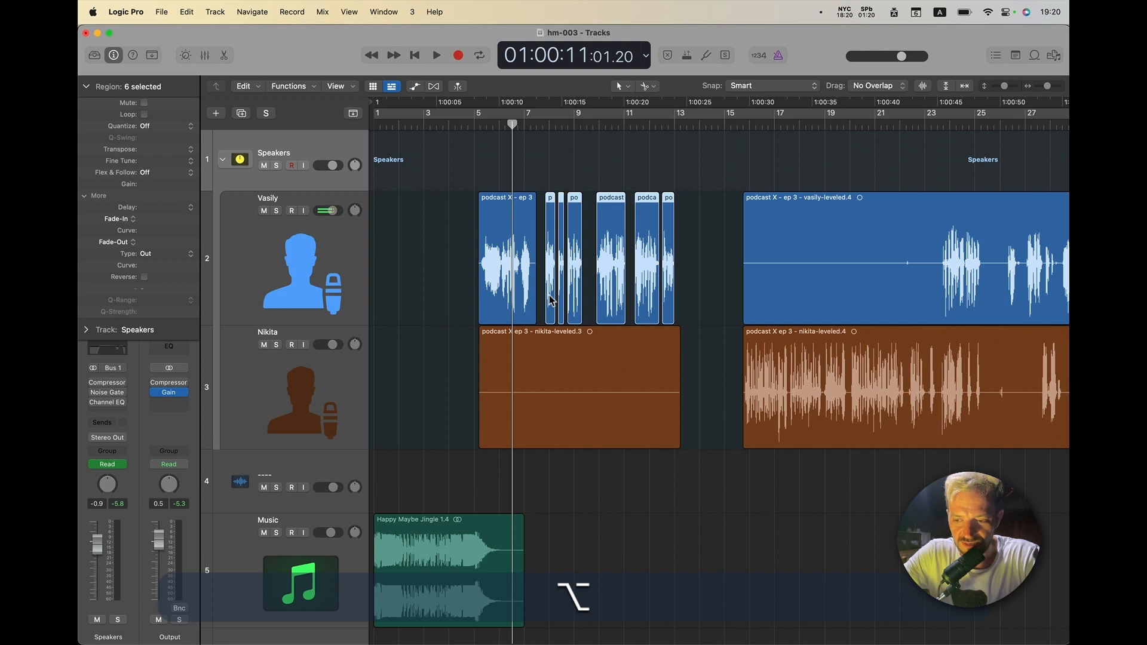
key("alt+bracketleft")
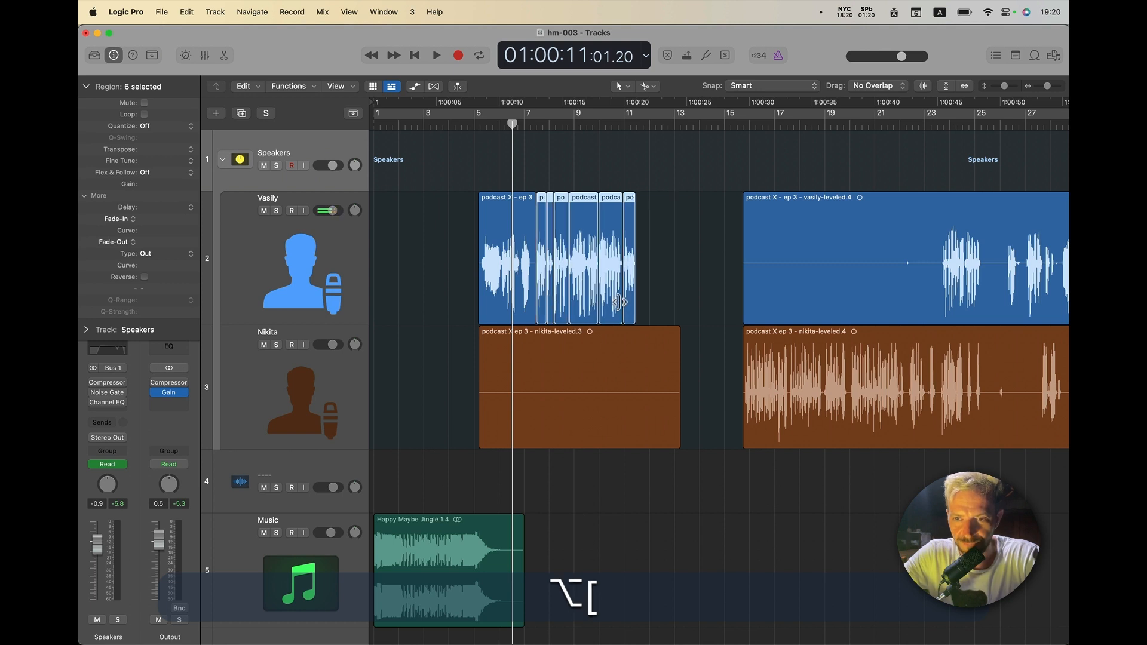
scroll(615, 299, "right", 3)
left_click_drag(591, 436, 551, 436)
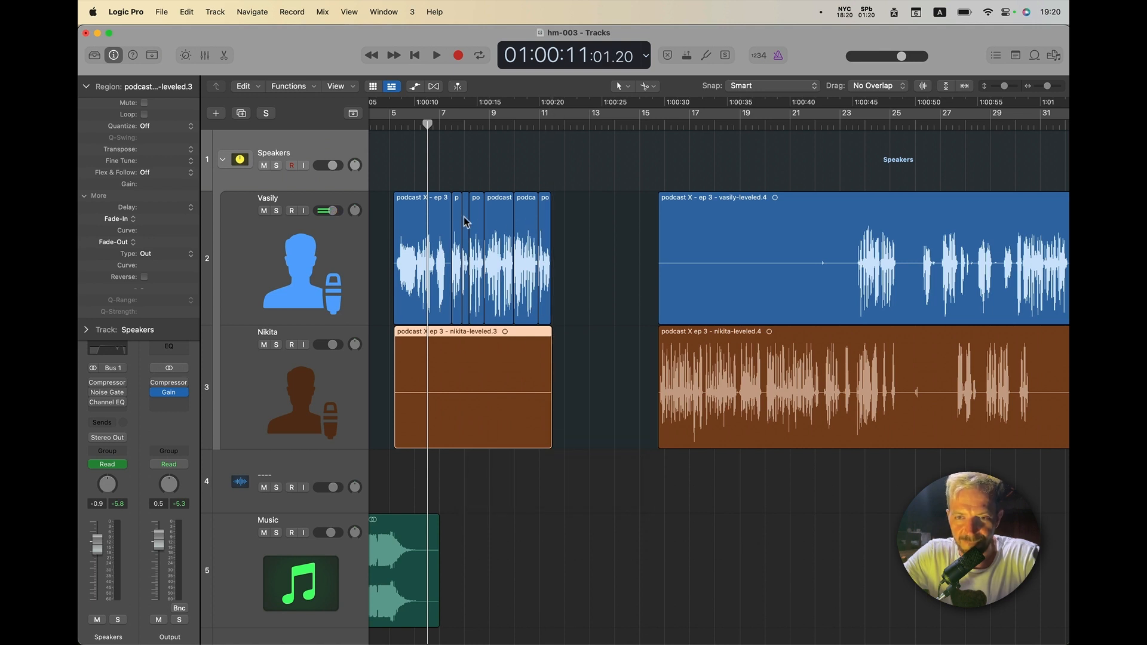
Step: Play the tightened opening speech and move both speakers' following regions up against its end
key("space")
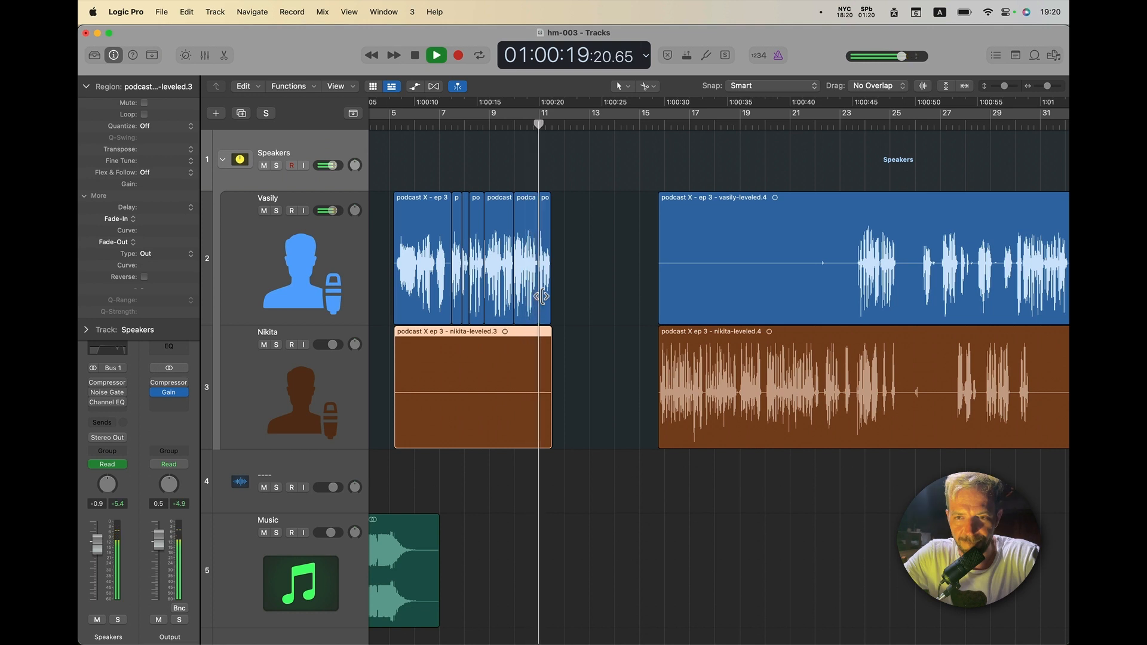
key("space")
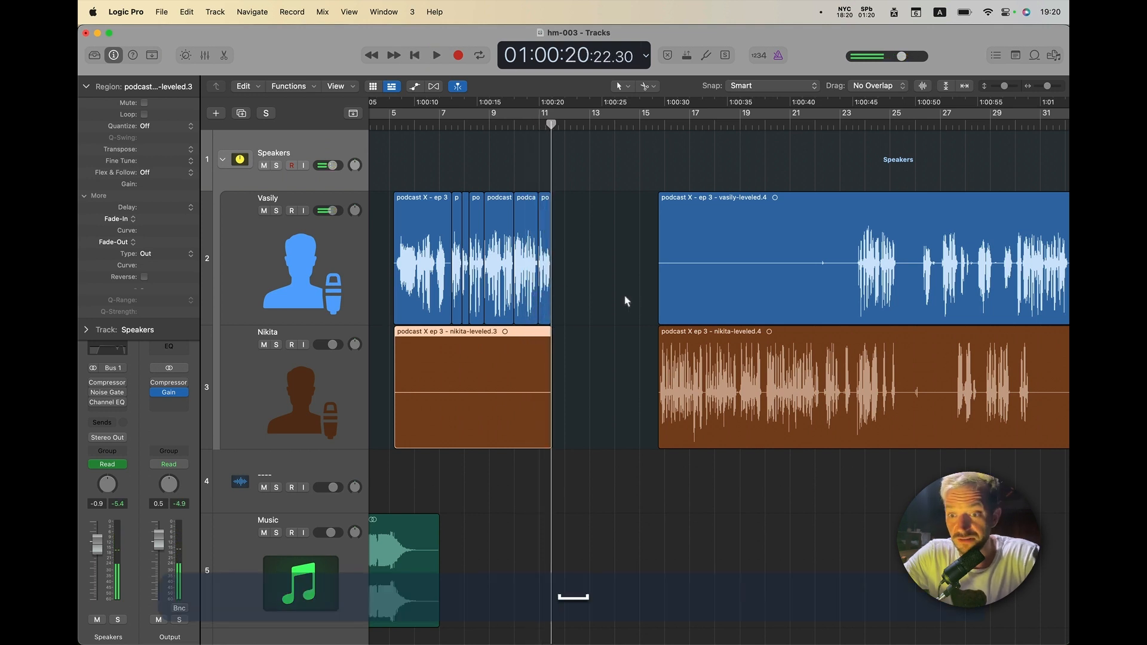
left_click_drag(624, 299, 708, 377)
key("alt+bracketleft")
scroll(711, 376, "right", 3)
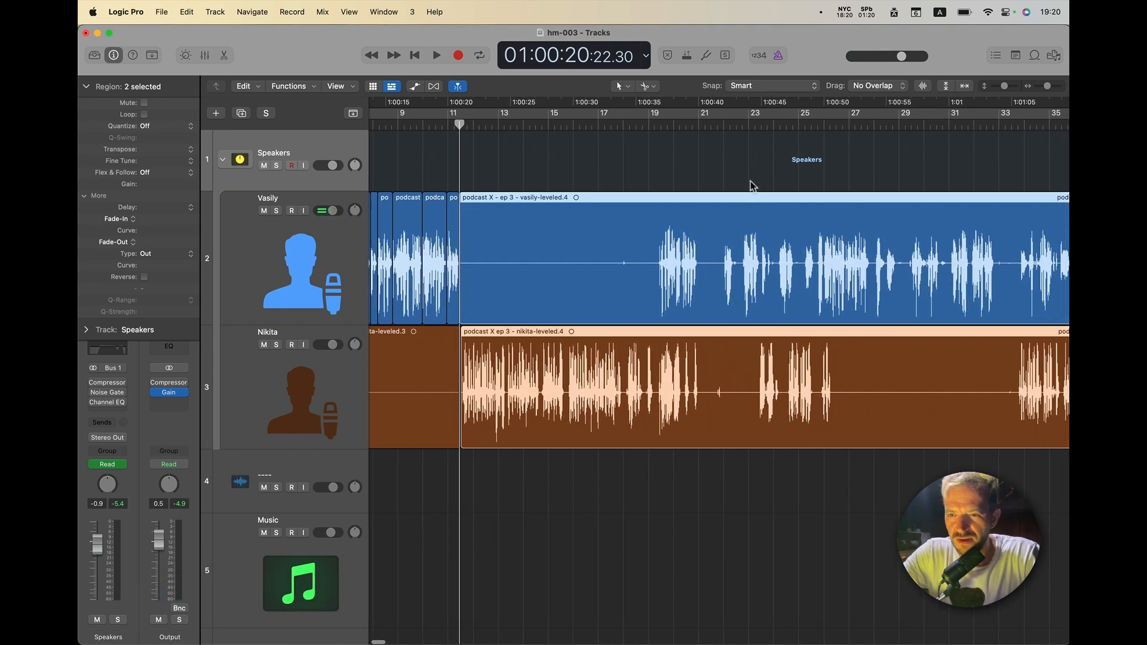
Step: Try shifting only the first speaker's following region about 3 seconds later and play the exchange from about 01:00:37
left_click(714, 172)
left_click(723, 226)
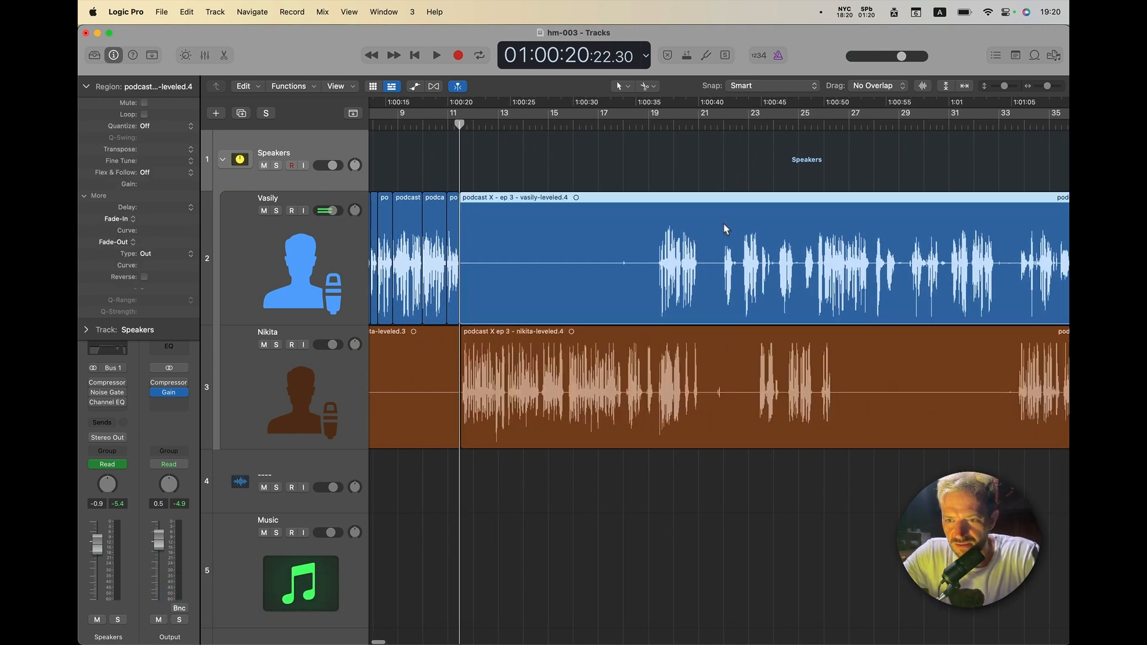
left_click_drag(725, 229, 750, 230)
left_click(667, 124)
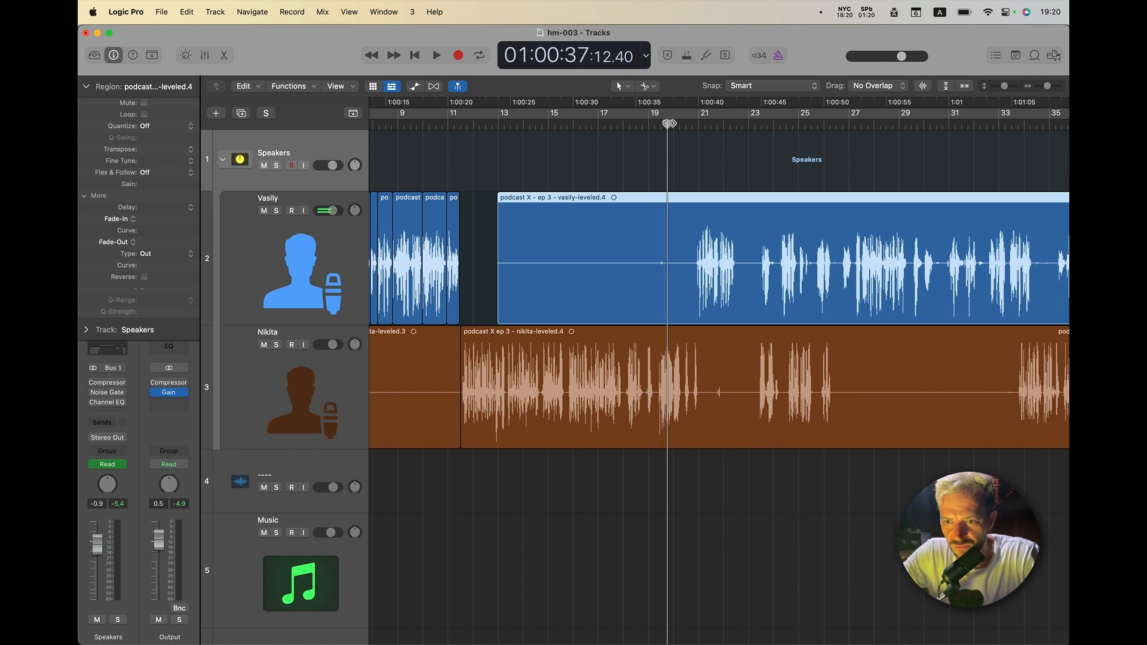
key("space")
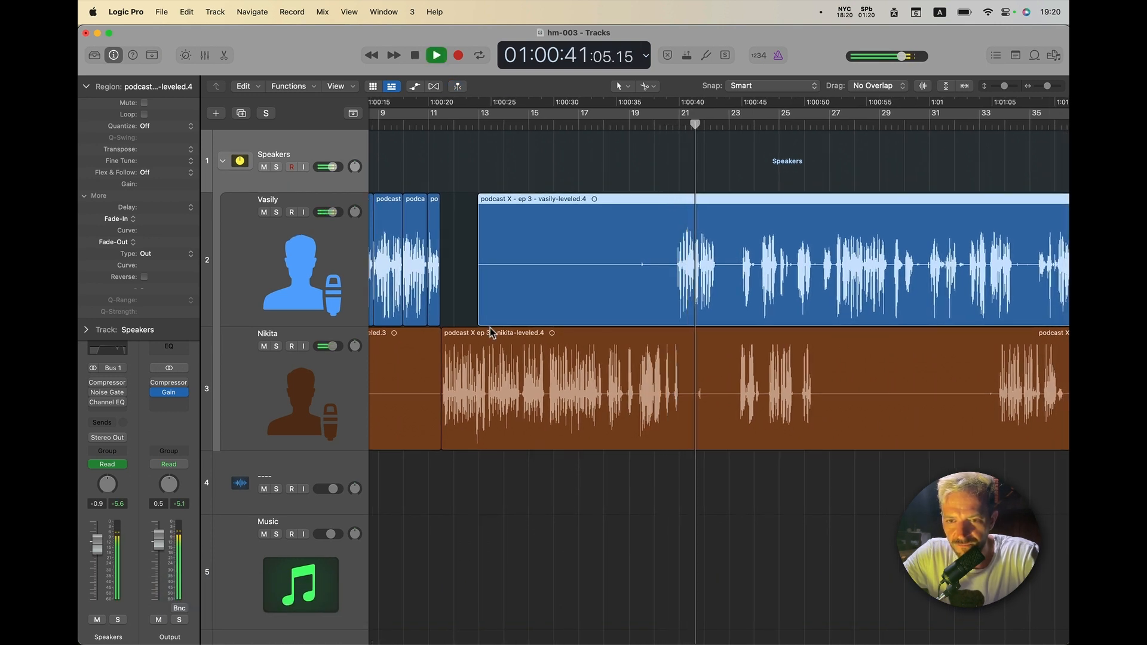
key("space")
left_click_drag(480, 321, 444, 320)
Step: Split both speakers' regions at about 01:00:40, just before the first speaker's reply
left_click_drag(690, 478, 687, 298)
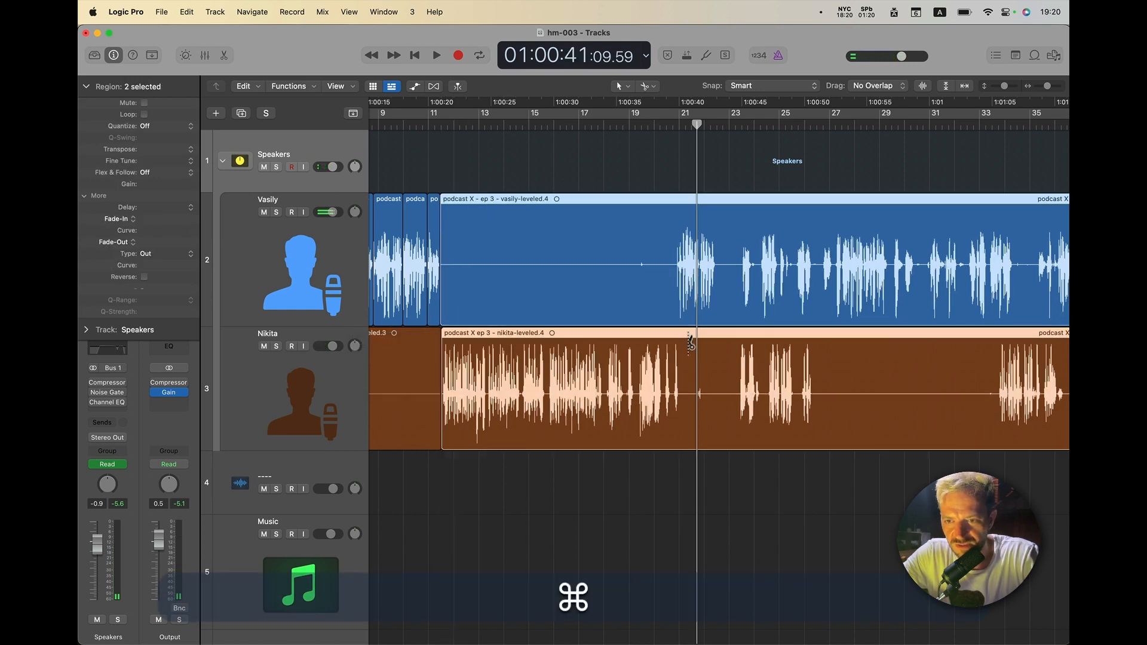
key("super+Right")
key("super+Right")
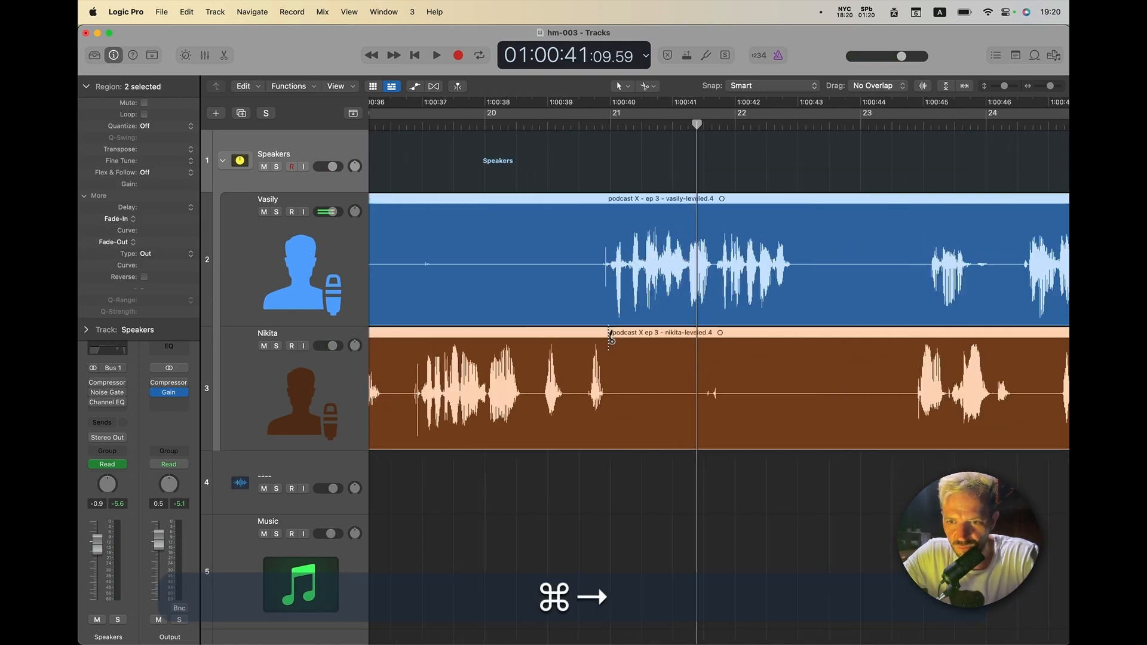
key("super+Left")
key("super+Left")
key("super+Left")
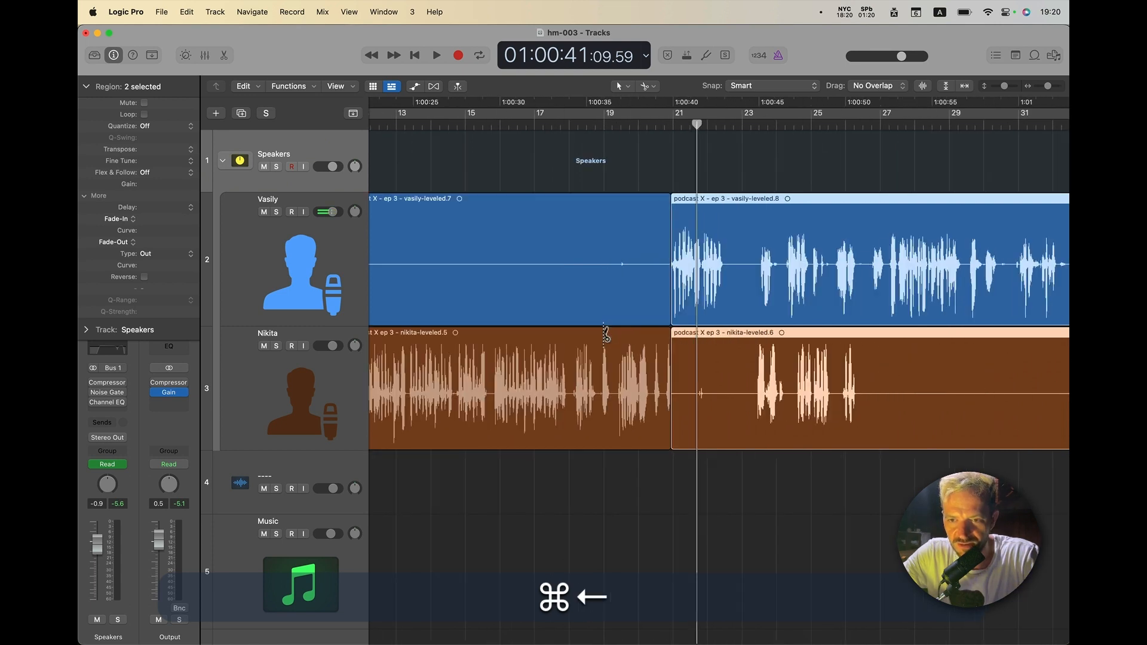
Step: Apply Remove Silence at -28 dB to the second speaker's region before the split and close the gaps between the pieces
left_click(622, 338)
key("ctrl+x")
key("ctrl+Return")
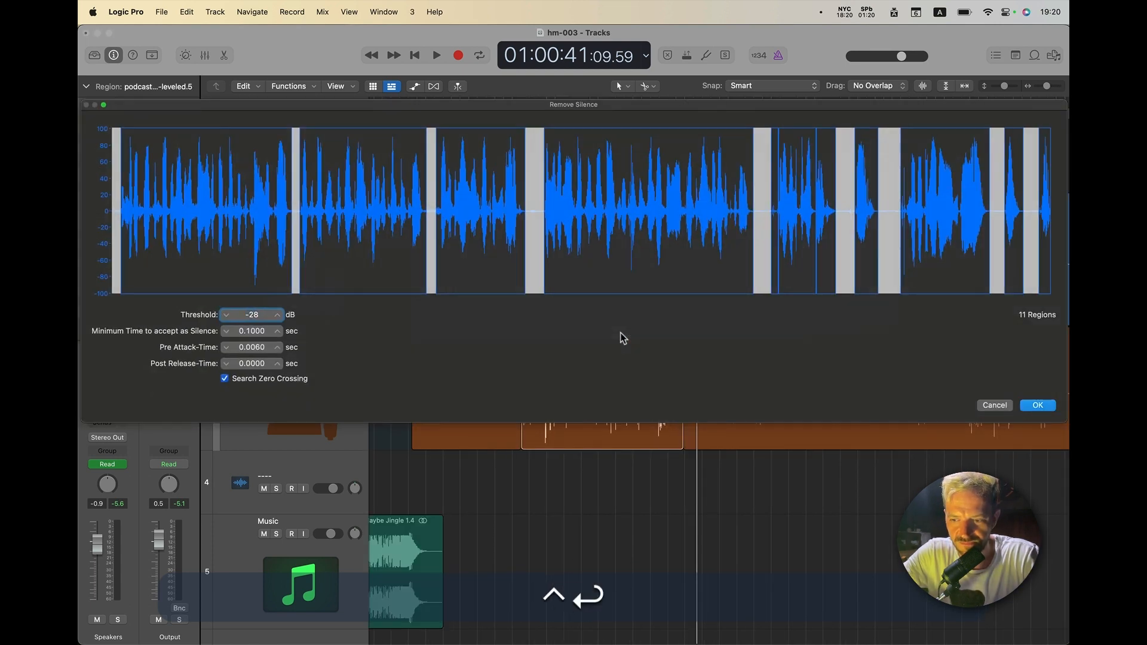
key("alt+bracketleft")
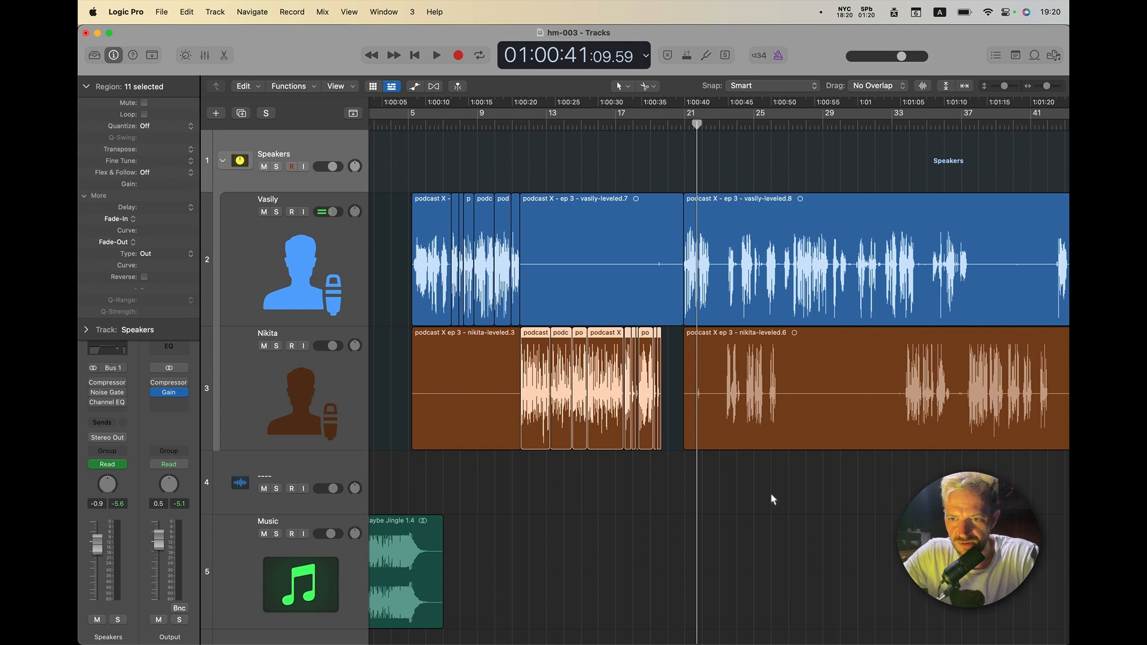
Step: Move both speakers' following regions earlier, directly against the end of the second speaker's tightened speech
left_click_drag(773, 500, 776, 303)
key("super+Right")
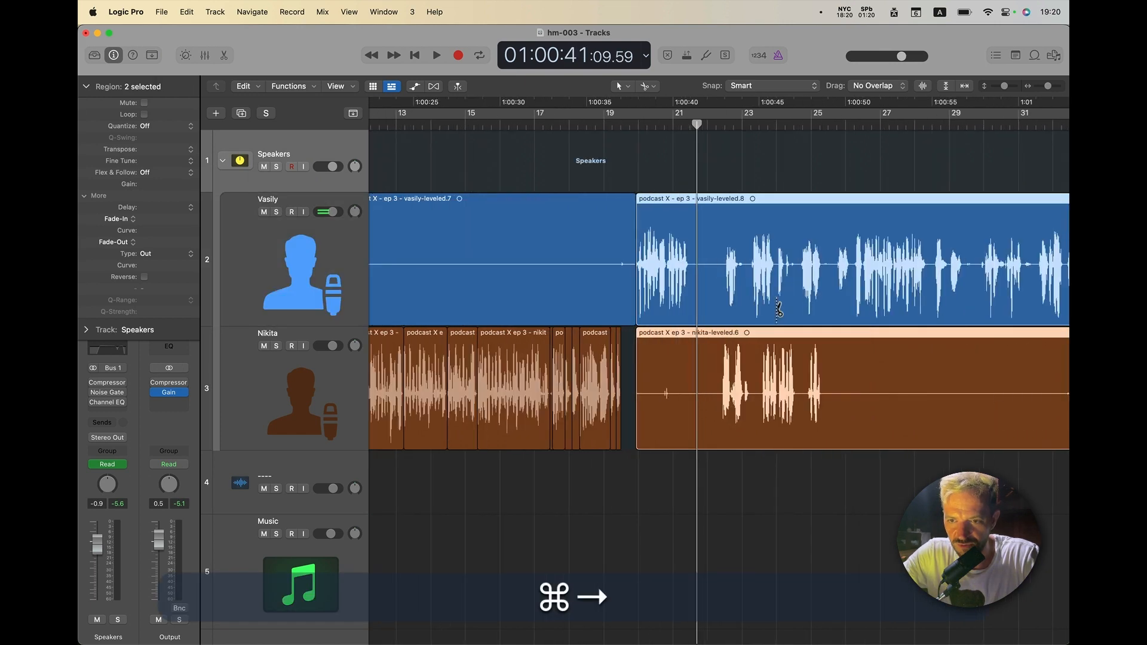
left_click_drag(677, 316, 656, 315)
key("super+Right")
key("super+Right")
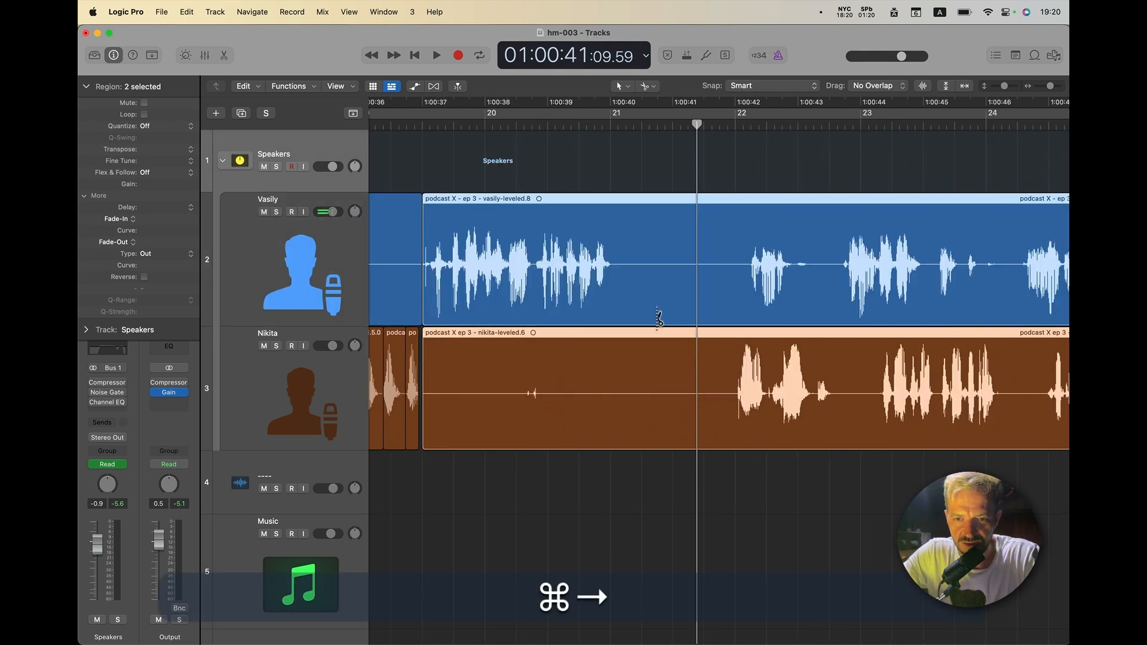
scroll(657, 317, "left", 6)
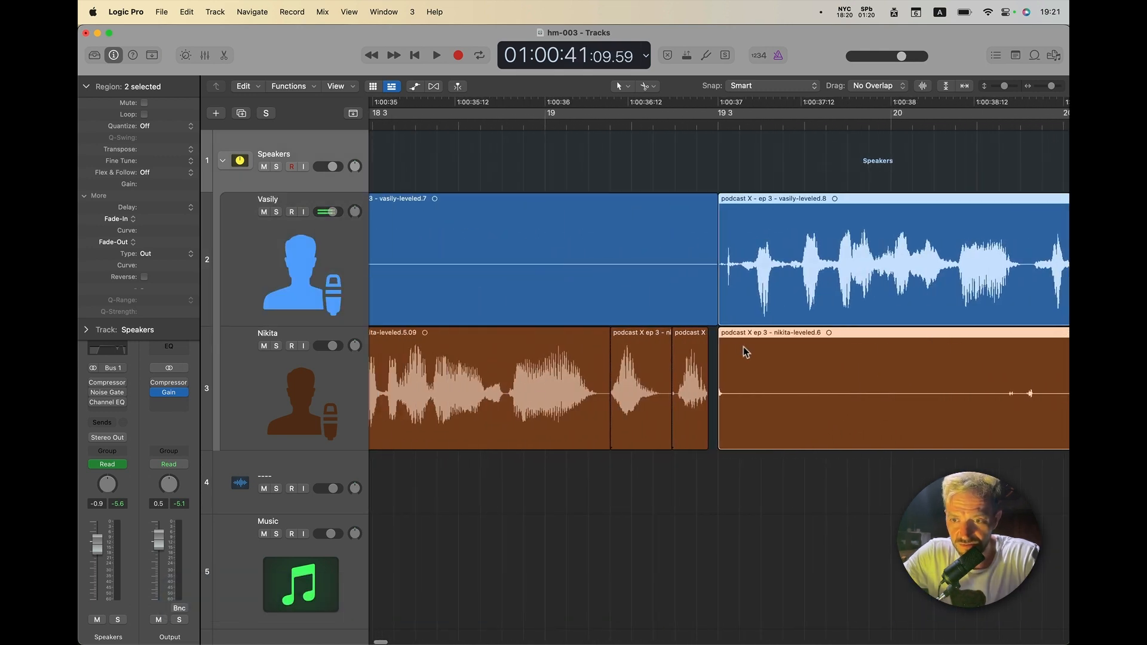
left_click_drag(744, 353, 737, 356)
key("super+Left")
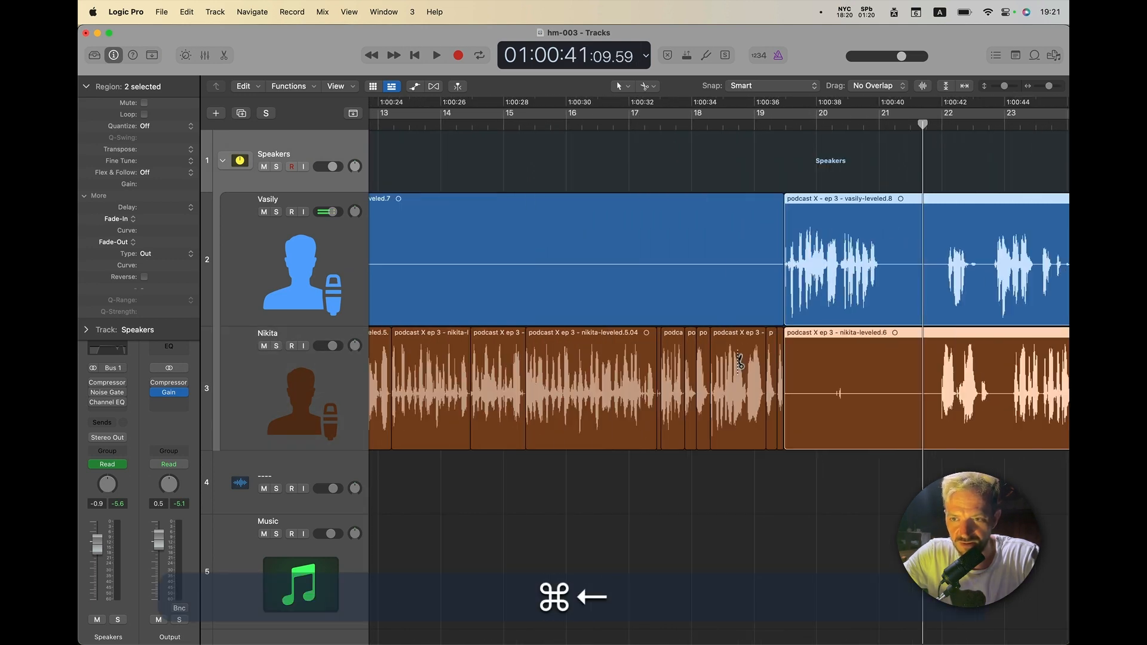
key("super+Left")
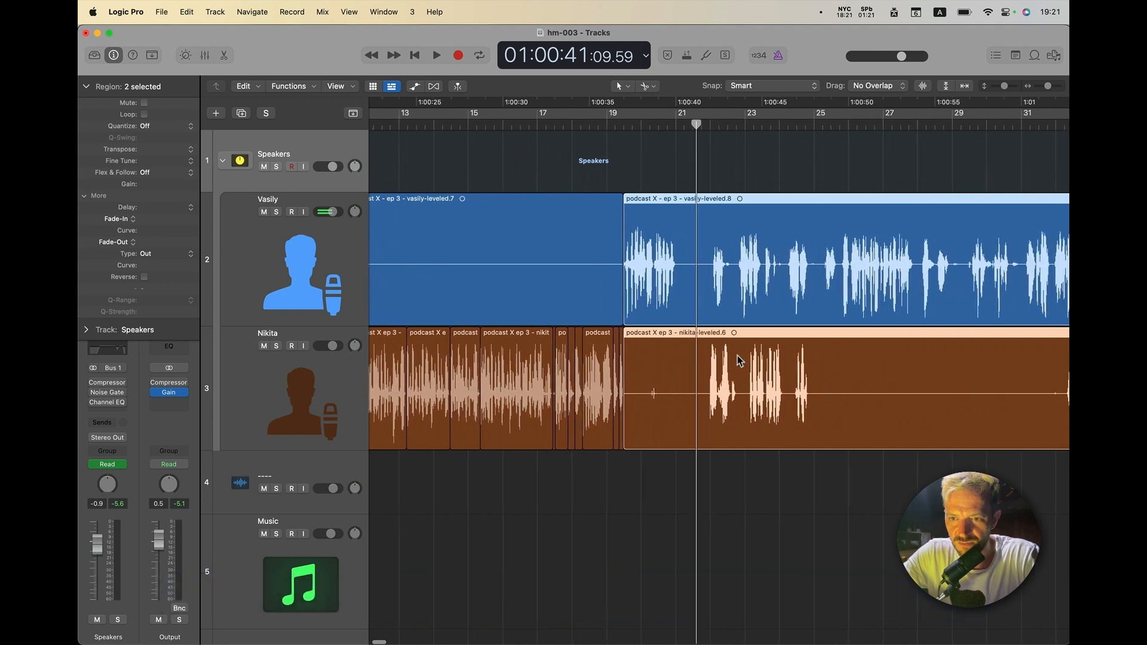
Step: Split both speakers' regions after the first speaker's short reply at about 01:00:40, before the second speaker's next speech
key("super")
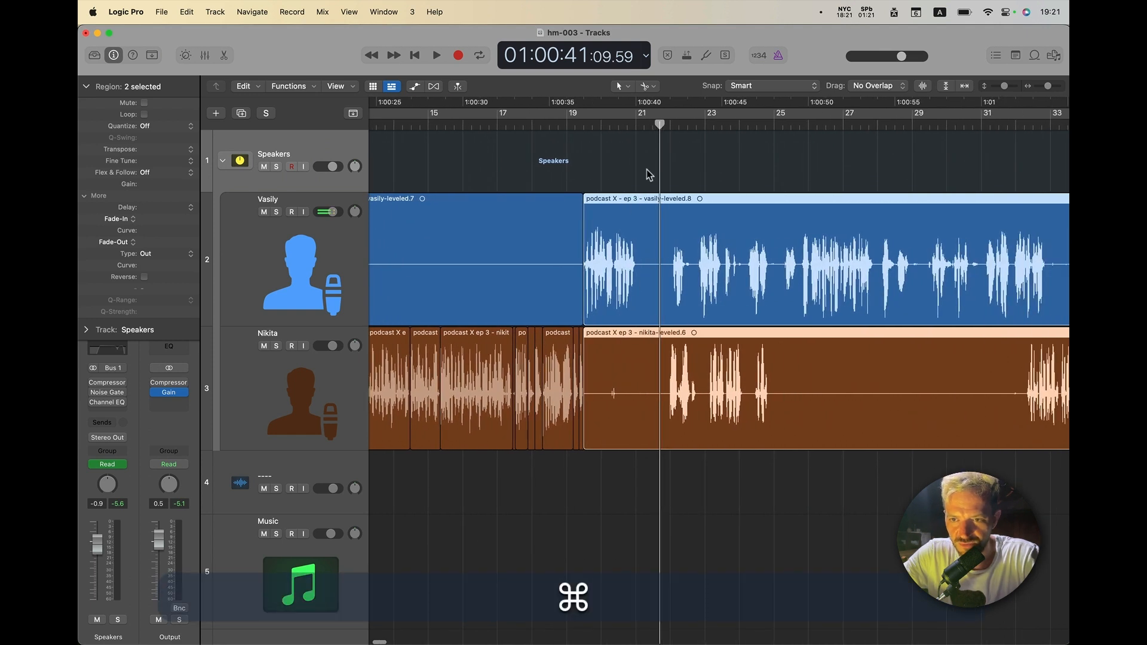
left_click(649, 431, "super")
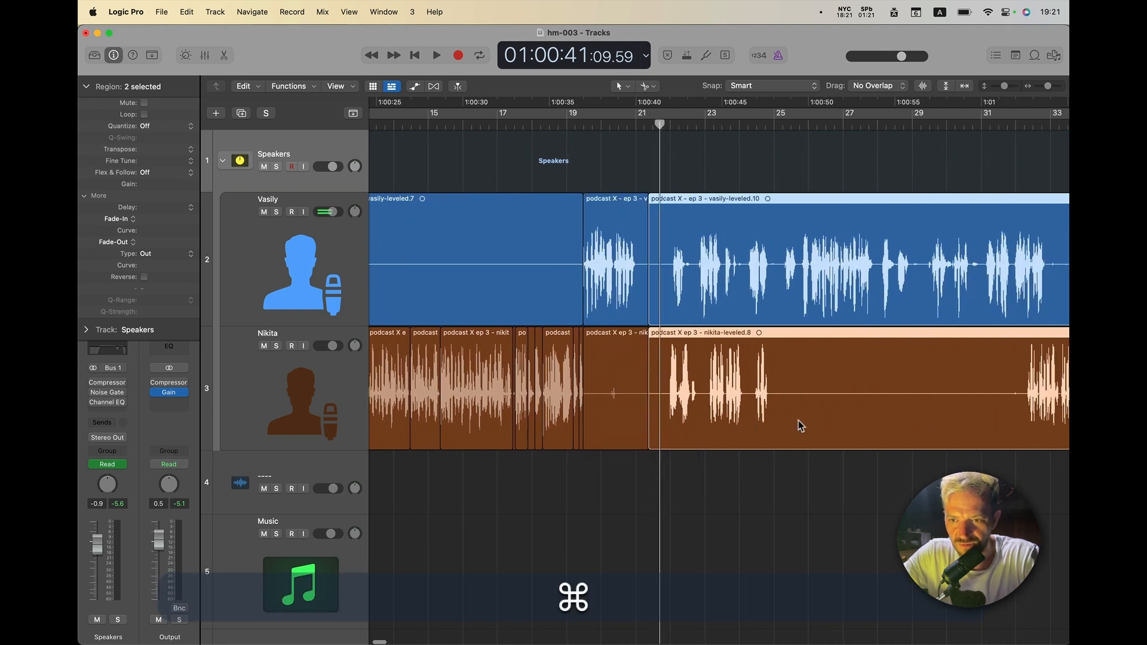
Step: Move the second speaker's region after the split to about 01:00:39 and the first speaker's region to about 01:00:40
left_click_drag(755, 404, 724, 410)
key("super+Right")
key("super+Right")
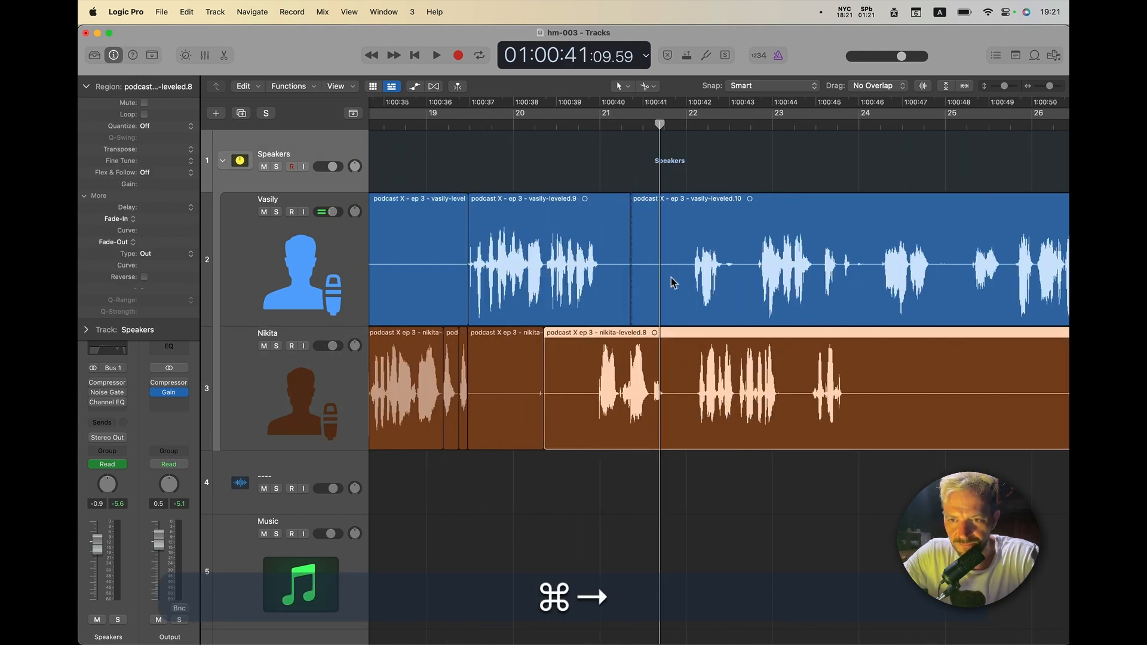
left_click(680, 307)
left_click_drag(671, 314, 656, 321)
Step: Play the exchange from about 01:00:39 and shift the first speaker's region slightly earlier, to 01:00:40:02
left_click(577, 127)
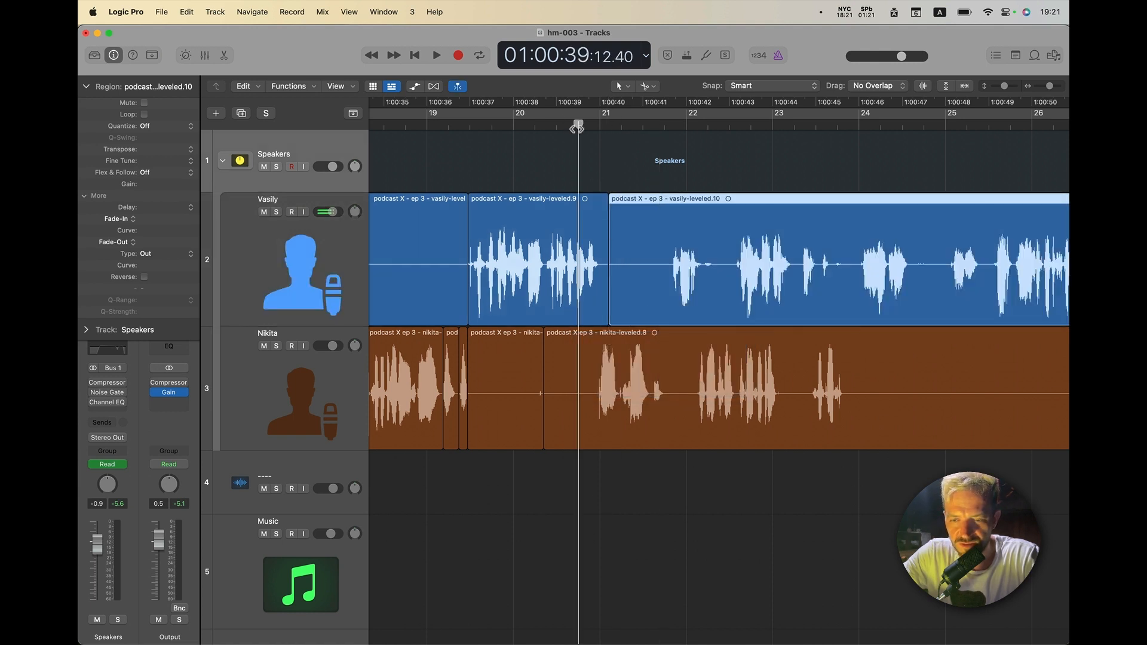
key("space")
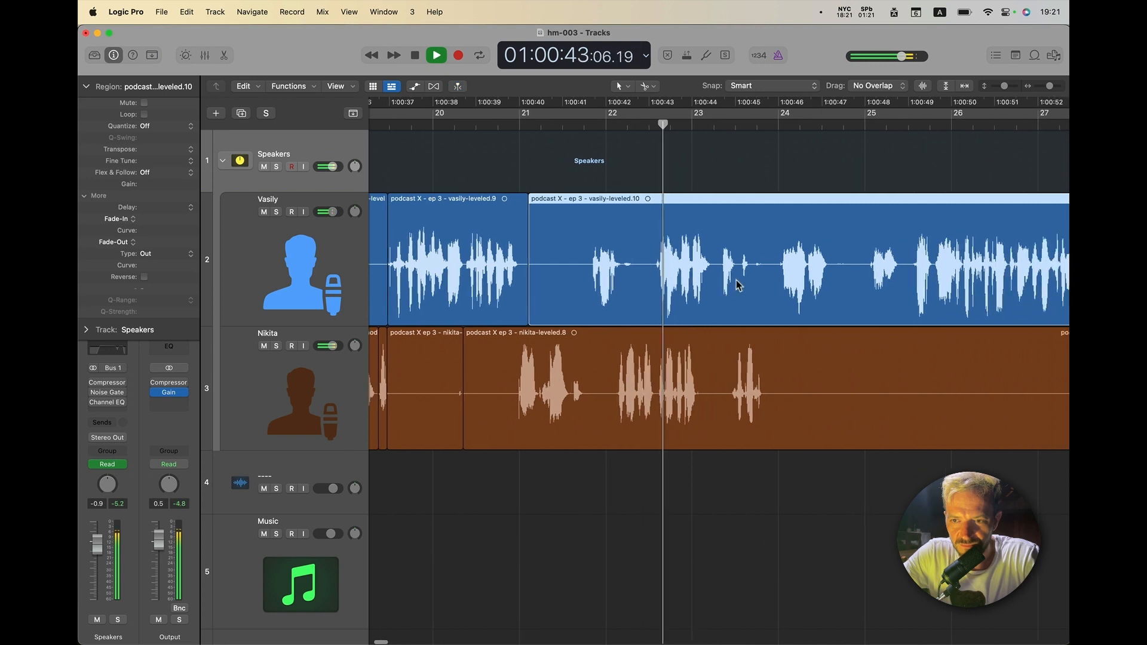
key("space")
left_click_drag(741, 292, 736, 292)
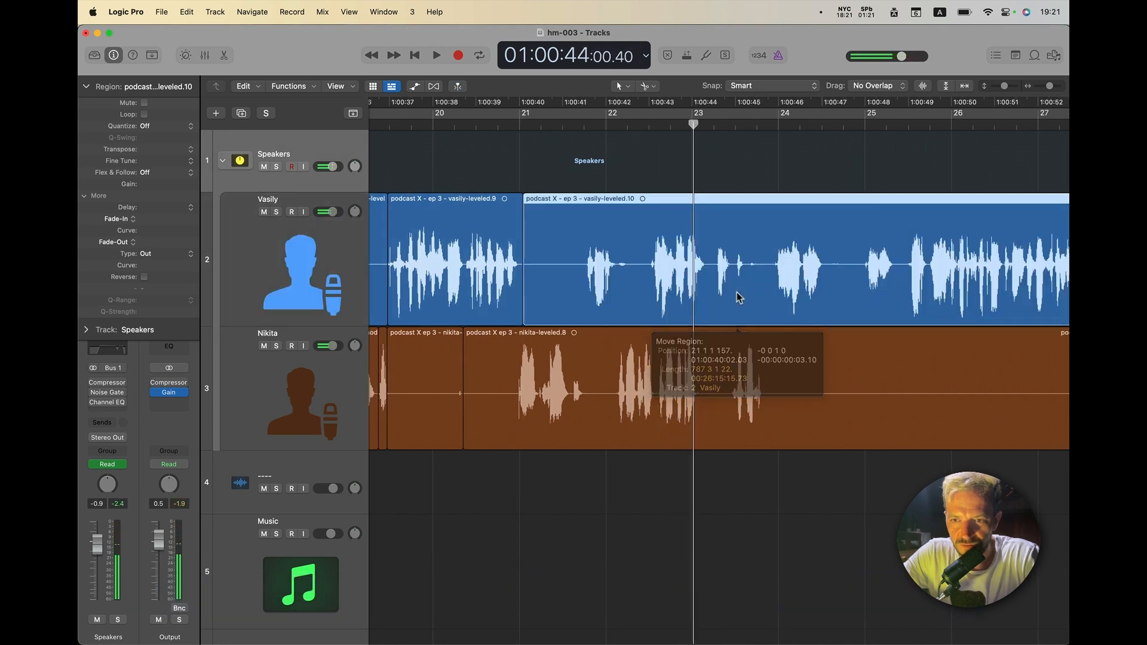
Step: Split both speakers' regions at about 01:00:42, just before the second speaker's next phrase
scroll(731, 335, "right", 2)
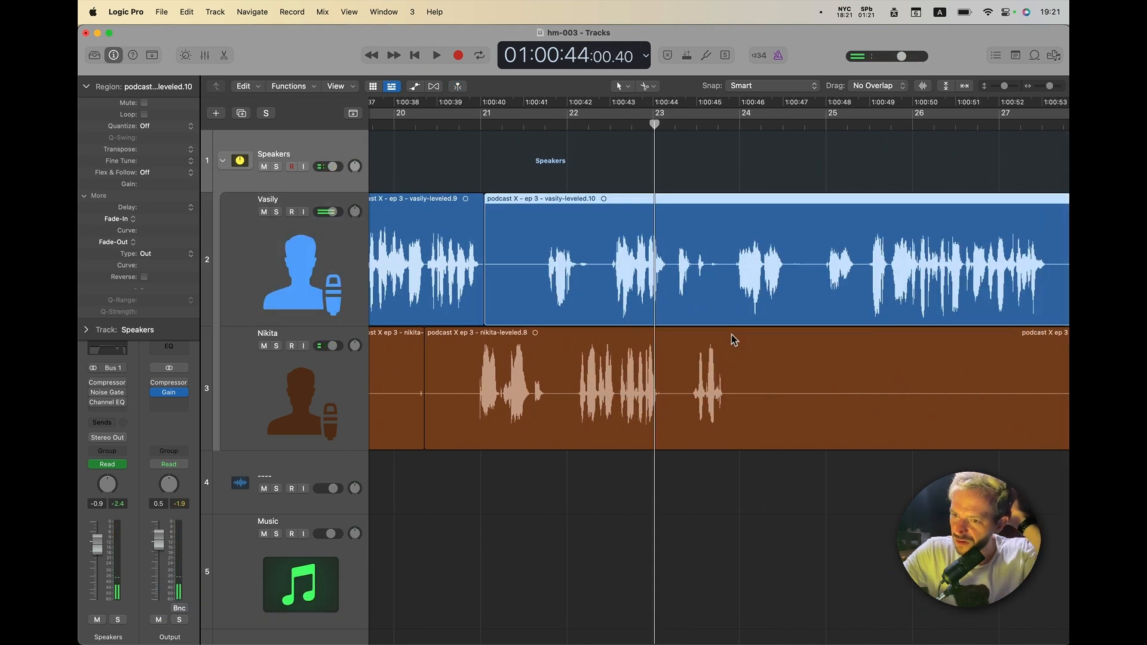
scroll(732, 335, "right", 2)
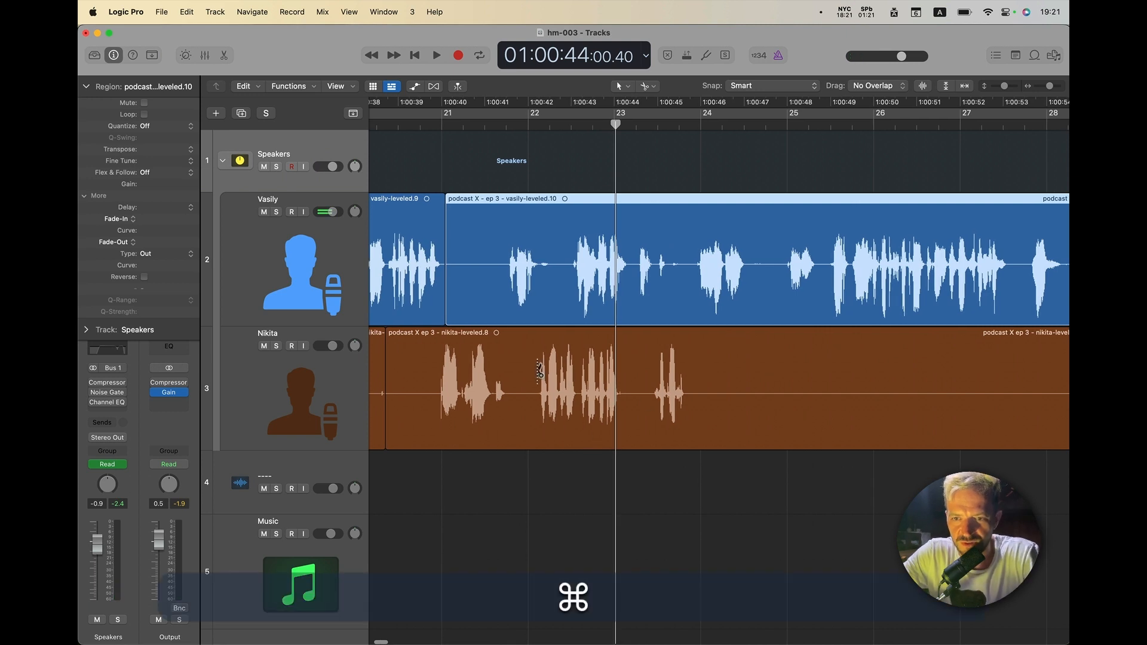
left_click(562, 435, "super")
left_click(538, 333, "super")
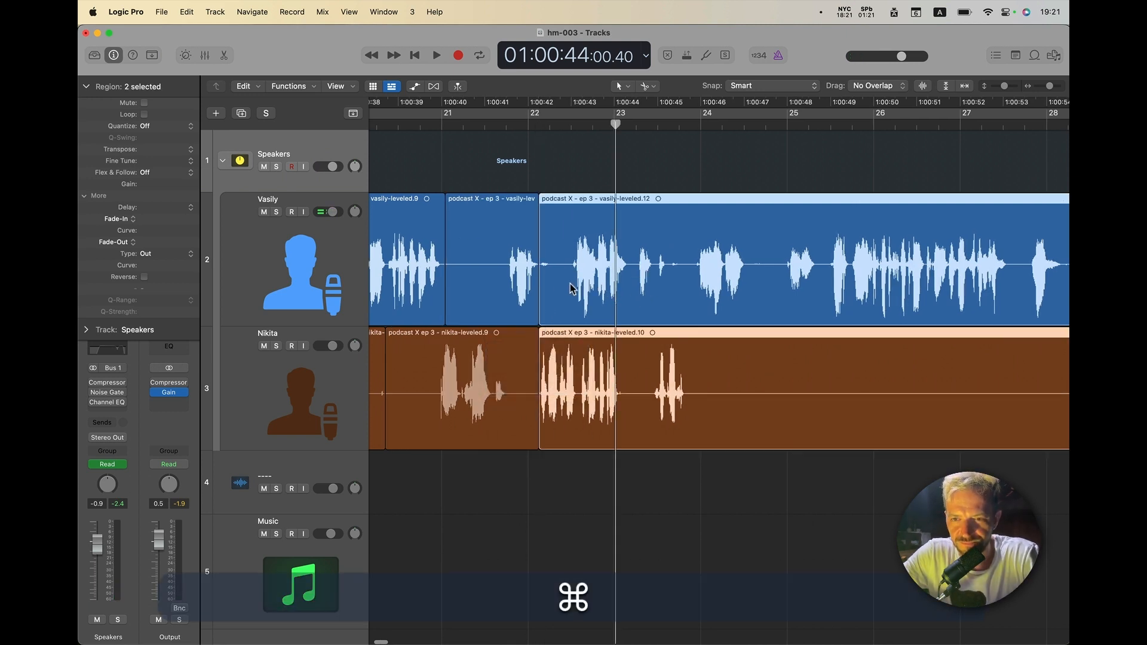
left_click(604, 185)
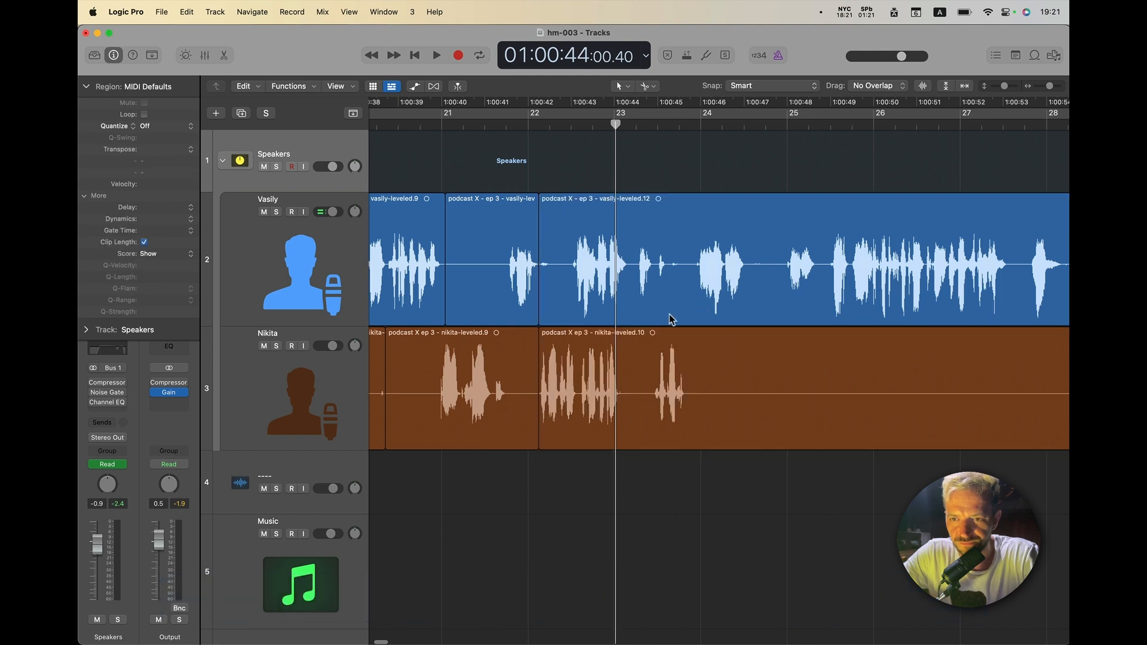
Step: Split the second speaker's region at about 01:00:44, remove silence from the phrase before the split, and close its gaps
left_click(625, 413, "super")
key("ctrl+super+x")
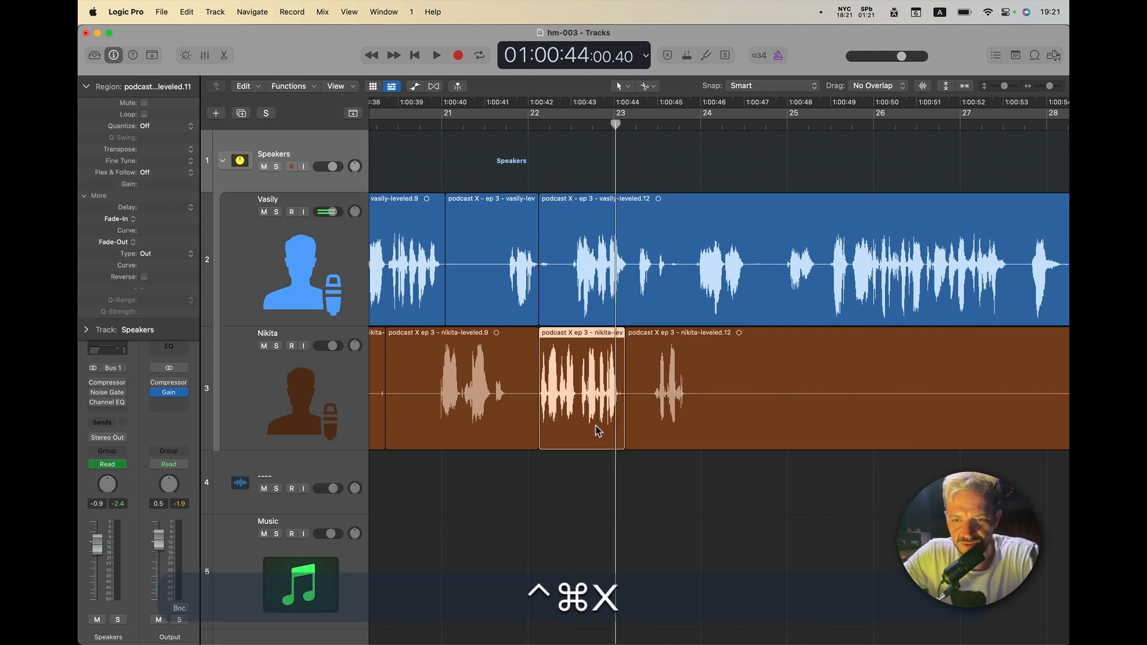
key("ctrl+Return")
key("alt+bracketleft")
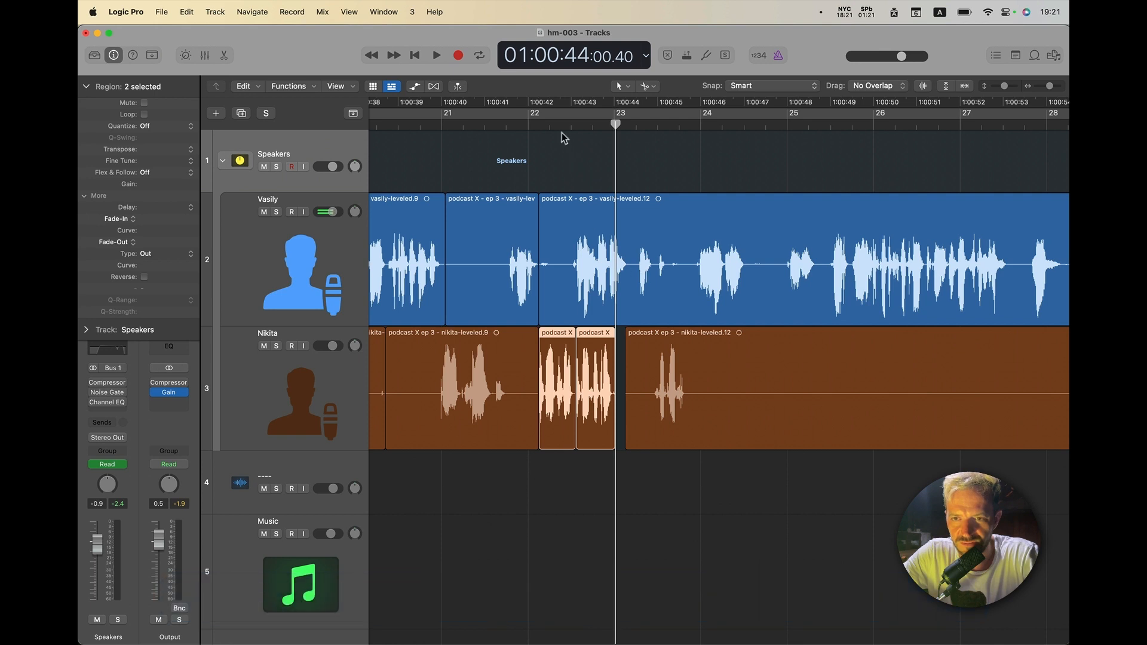
Step: Play back the tightened passage and split the first speaker's region at about 01:00:44 and 01:00:49
key("space")
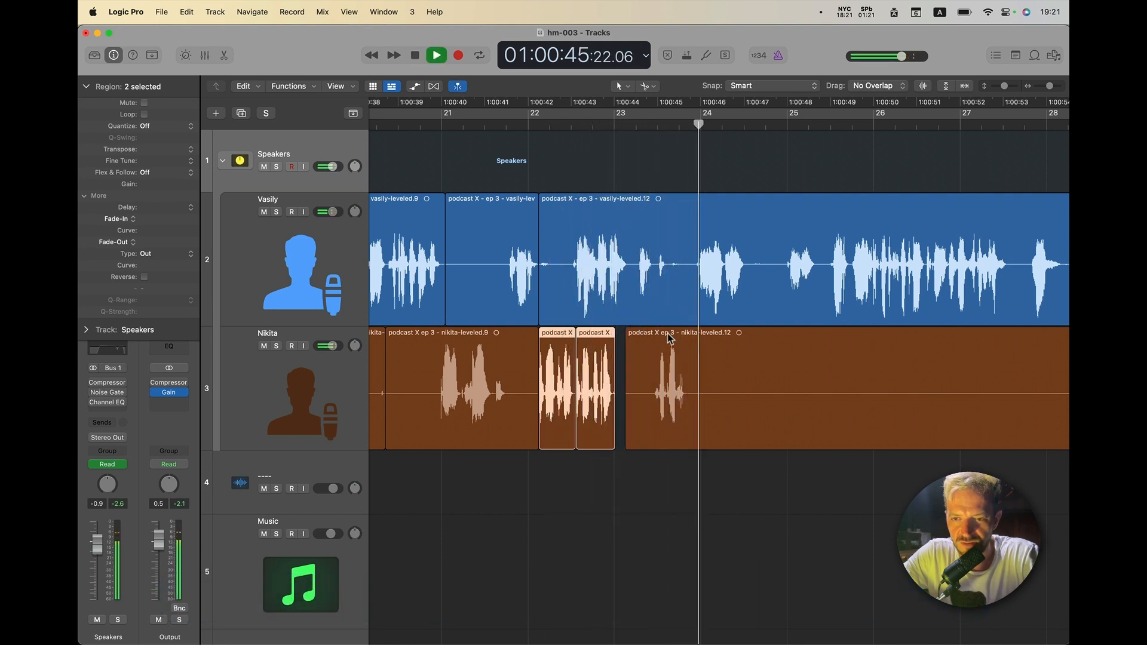
scroll(741, 351, "right", 2)
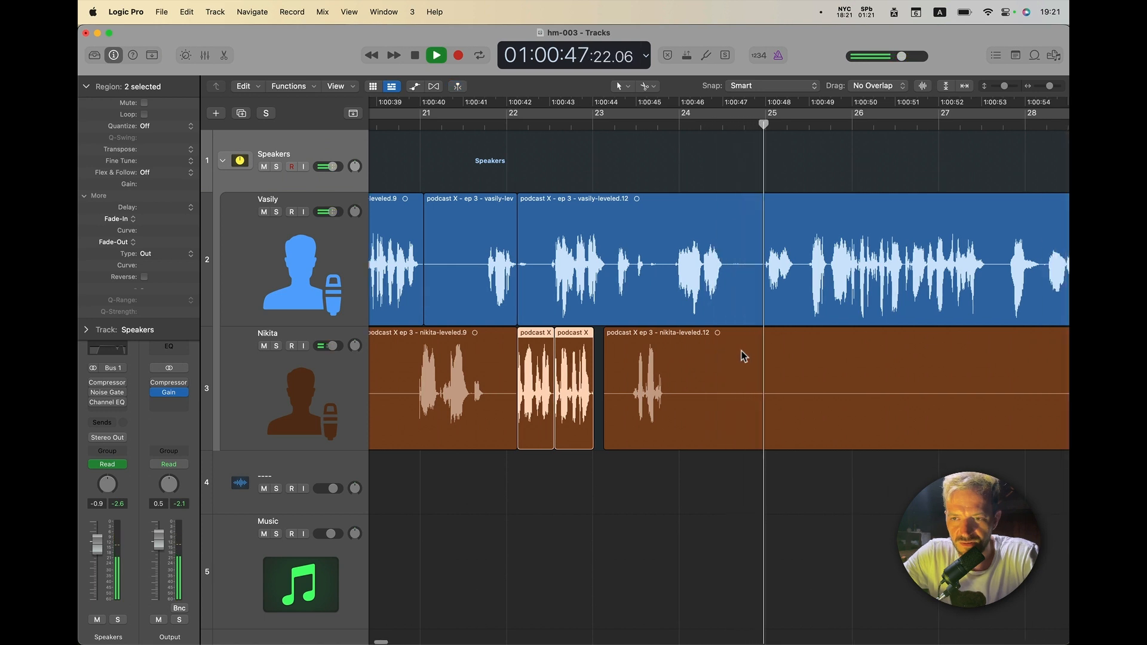
key("space")
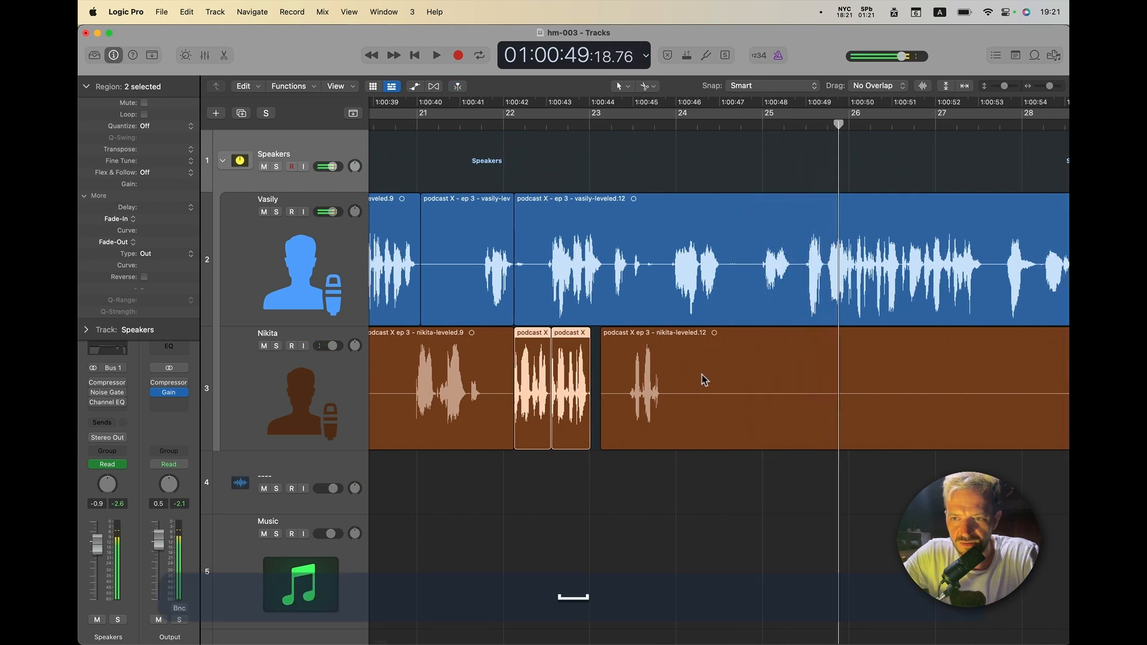
left_click(607, 283, "super")
left_click(797, 286, "super")
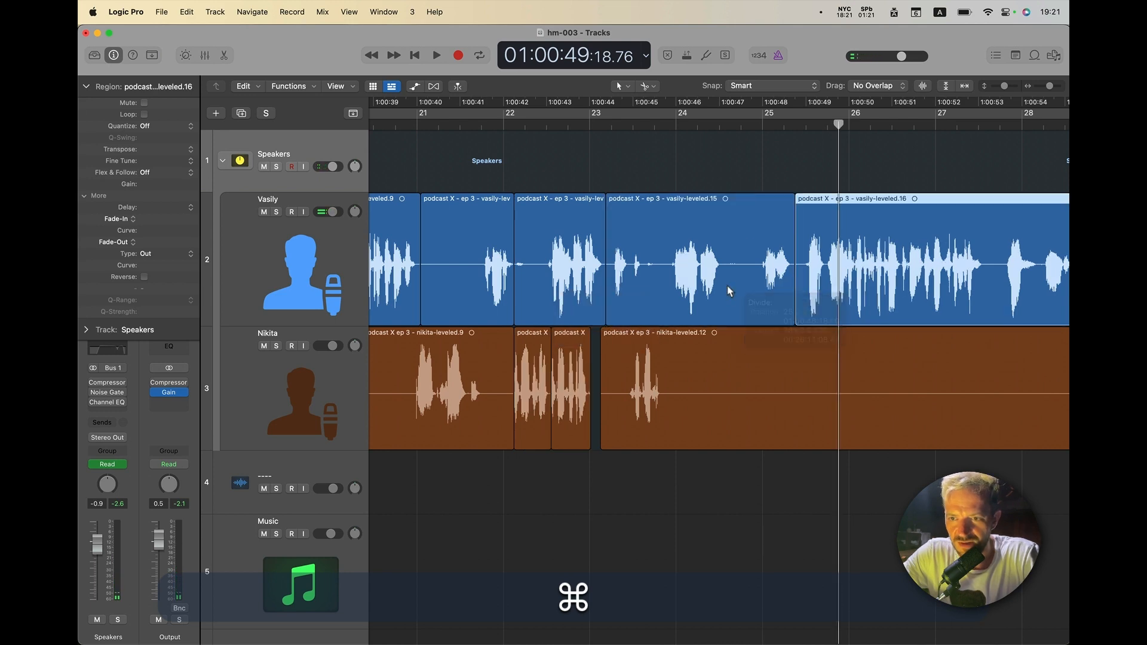
Step: Apply Remove Silence to the first speaker's region between 01:00:44 and 01:00:49 and close the gaps between the pieces
left_click(729, 290)
key("ctrl+Return")
key("Return")
key("alt+bracketleft")
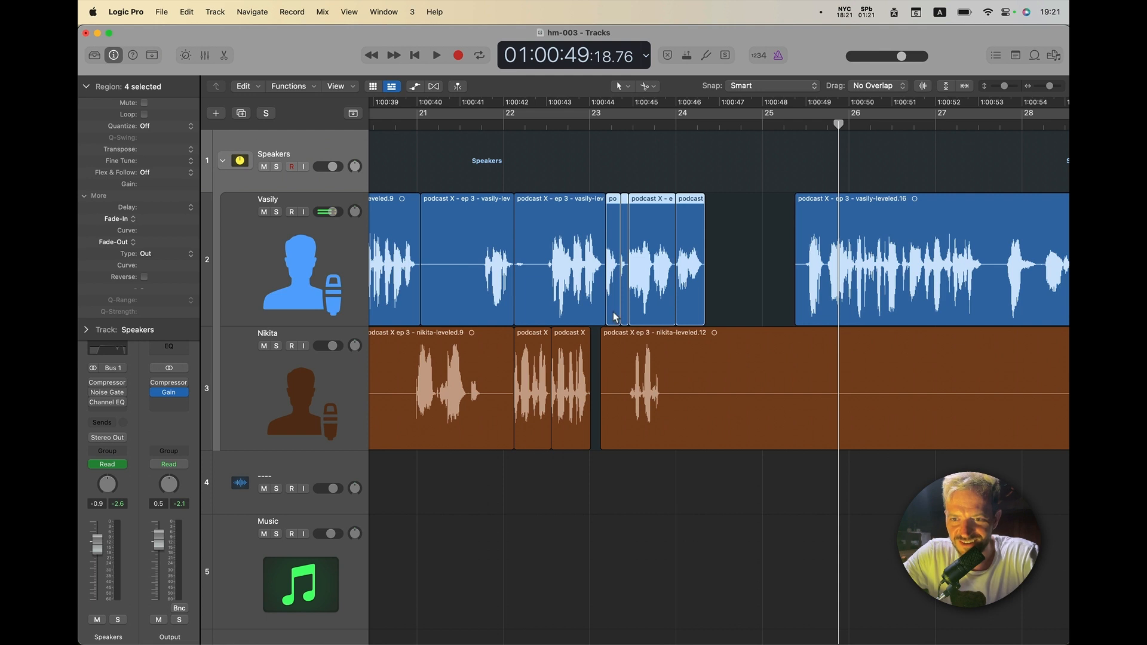
Step: Trim the start of the second speaker's following region, close its gap, and move the first speaker's tightened pieces to about 01:00:45
left_click_drag(615, 317, 653, 317)
left_click(608, 438, "super")
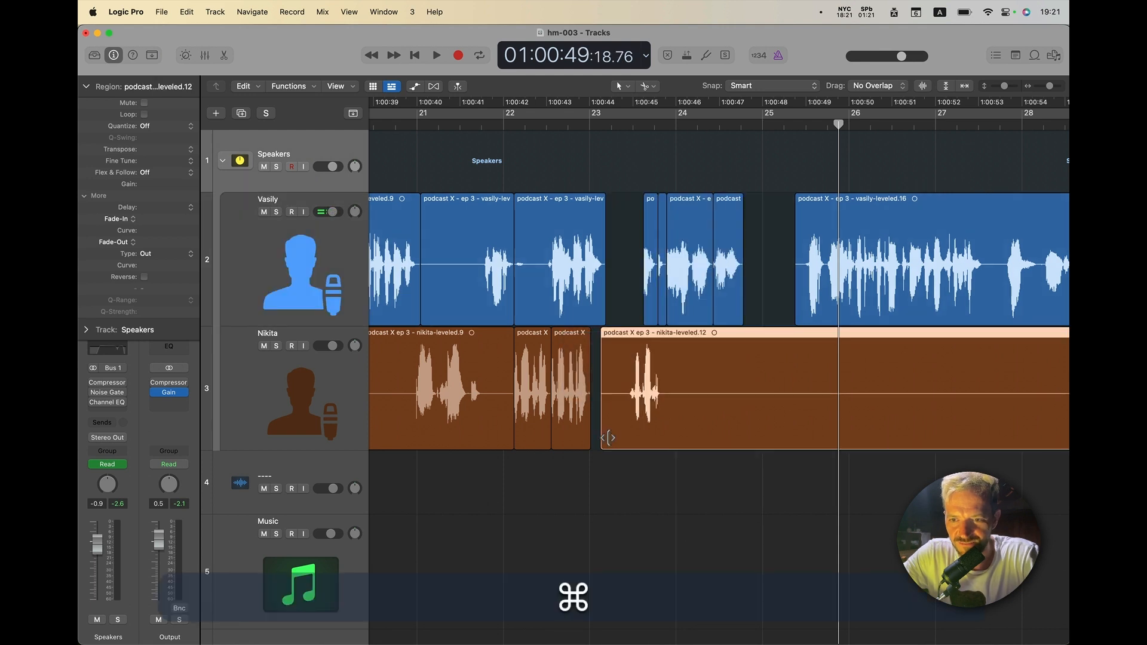
left_click_drag(608, 438, 622, 438)
key("alt+bracketleft")
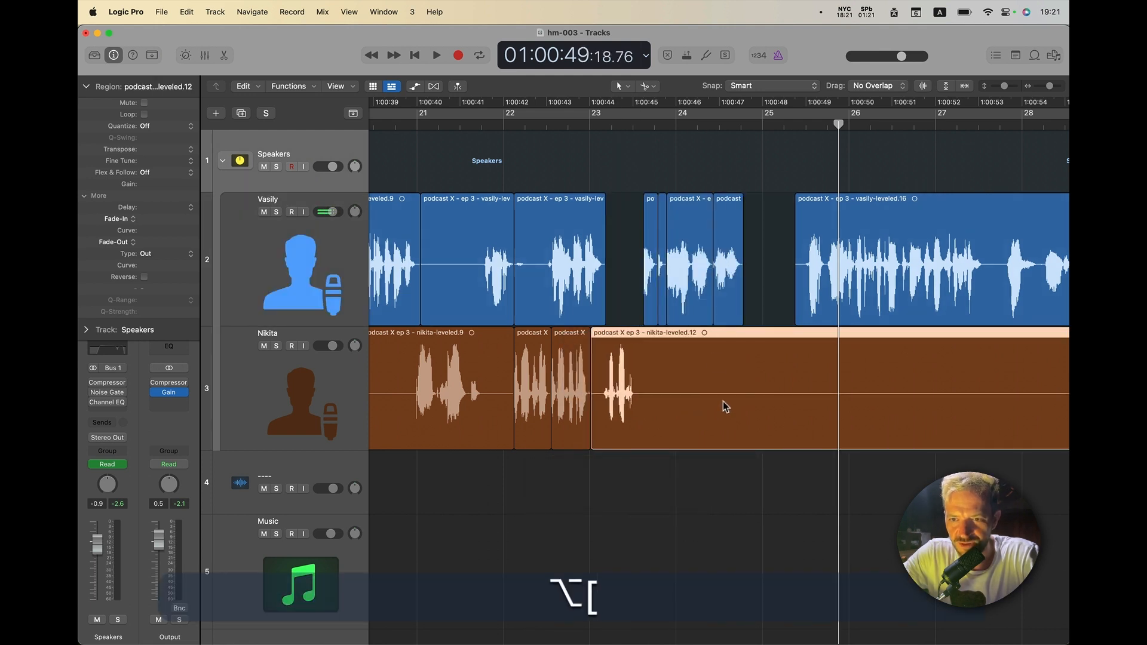
left_click_drag(643, 308, 713, 308)
Step: Play from 01:00:41, split both speakers' regions at about 01:00:49, and move the later parts directly against the first speaker's tightened pieces
key("super")
left_click(483, 128)
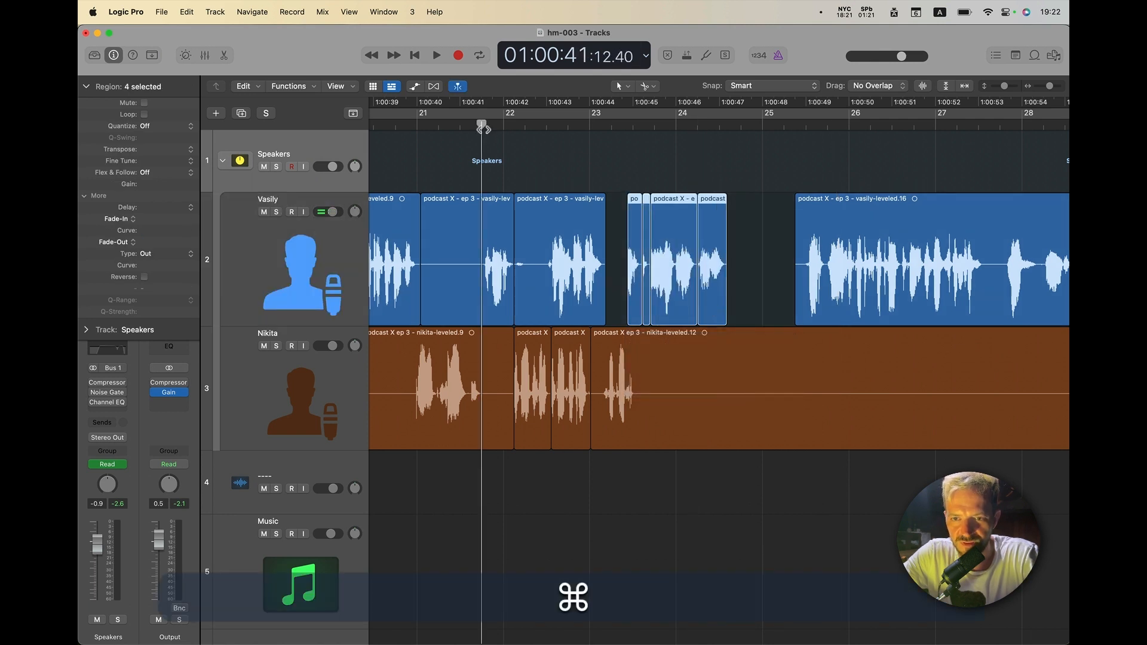
key("space")
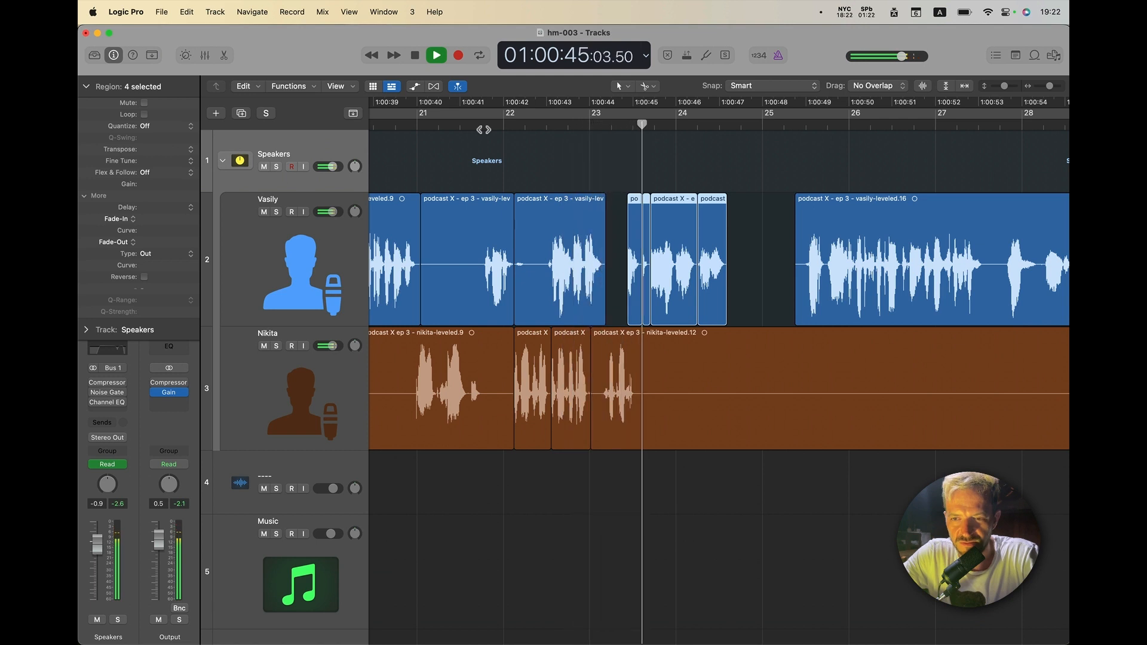
scroll(777, 294, "right", 1)
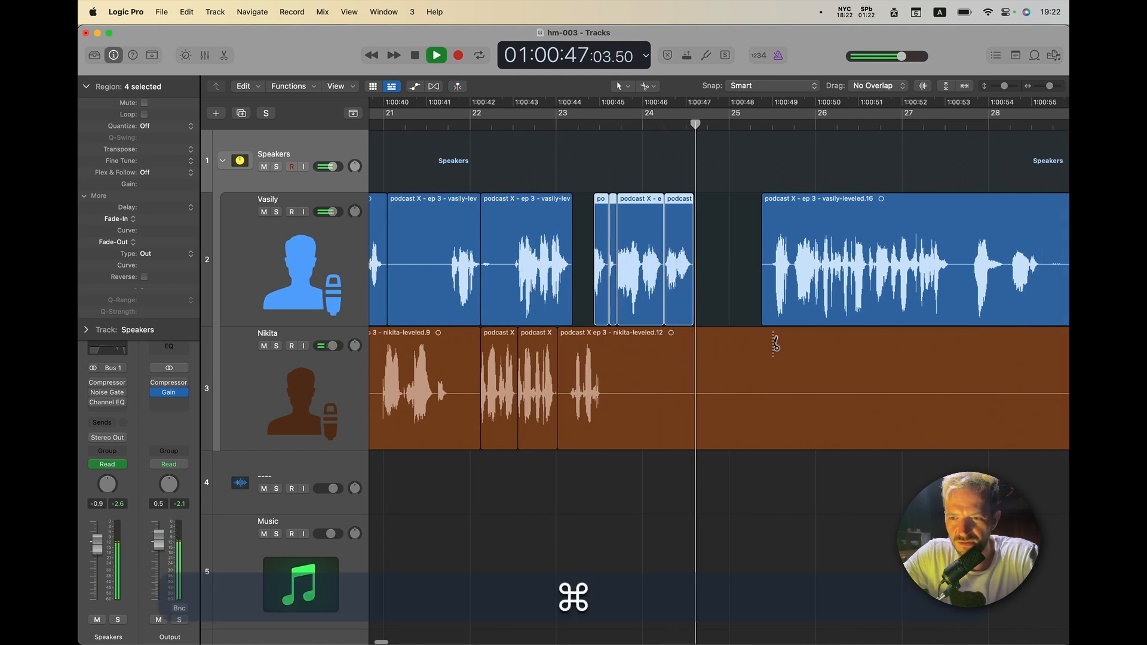
left_click_drag(781, 181, 781, 451)
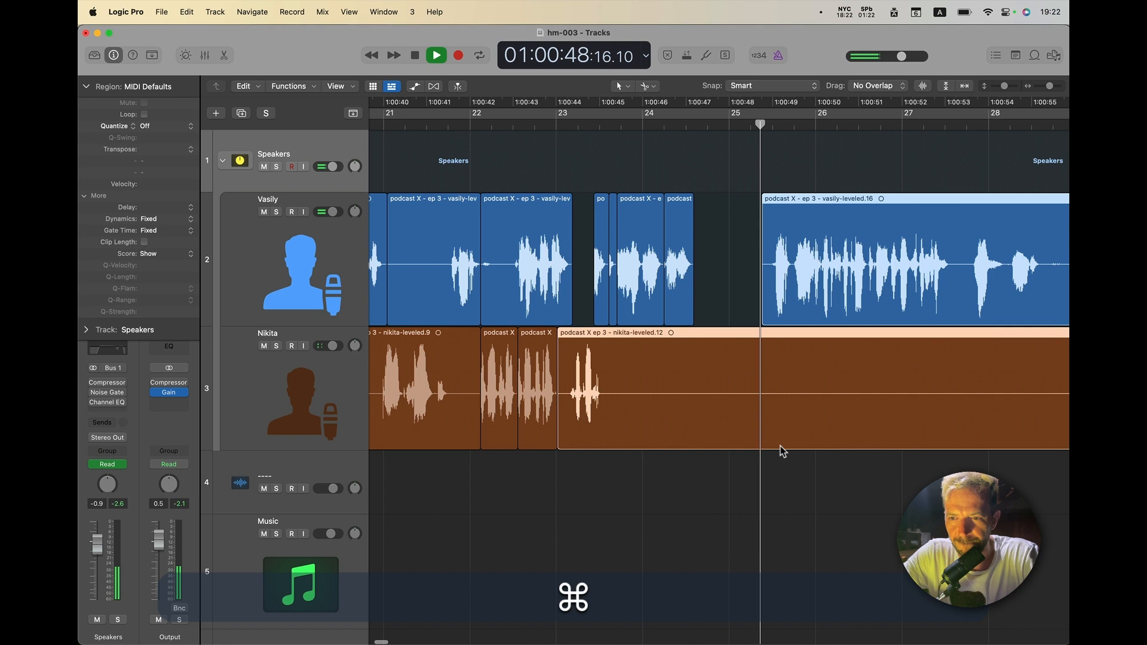
left_click(774, 326, "super")
left_click_drag(831, 363, 740, 365)
key("super+Left")
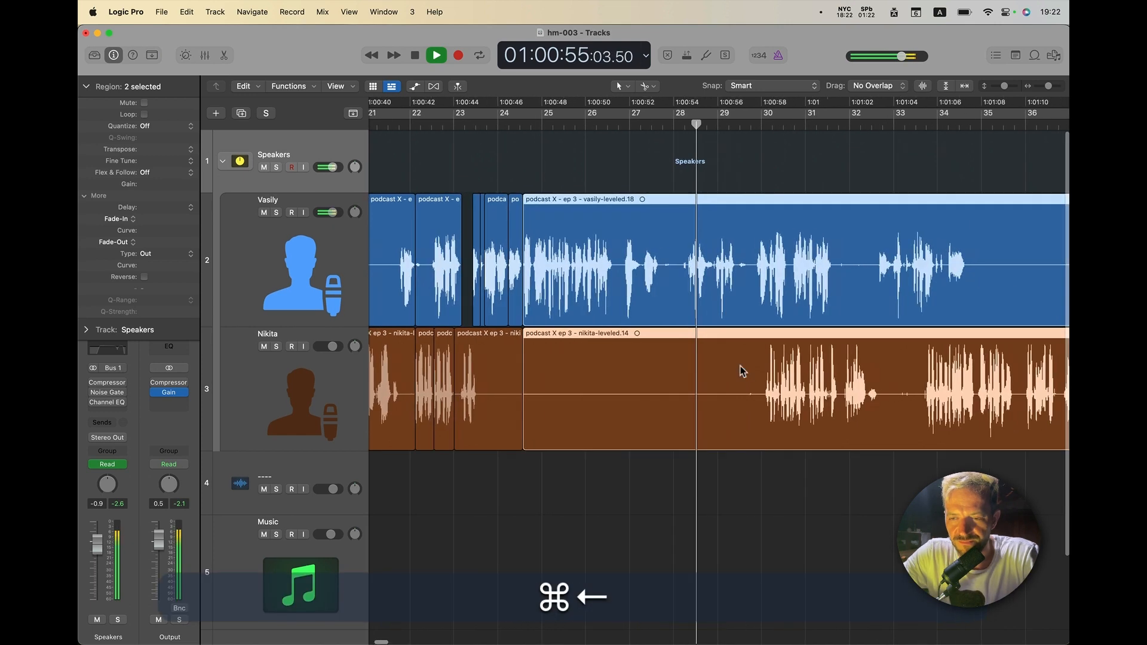
Step: Listen up to about 01:01:01, move the second speaker's region about 2 seconds later, and extend the preceding region to fill the gap
left_click(862, 466)
key("super+Left")
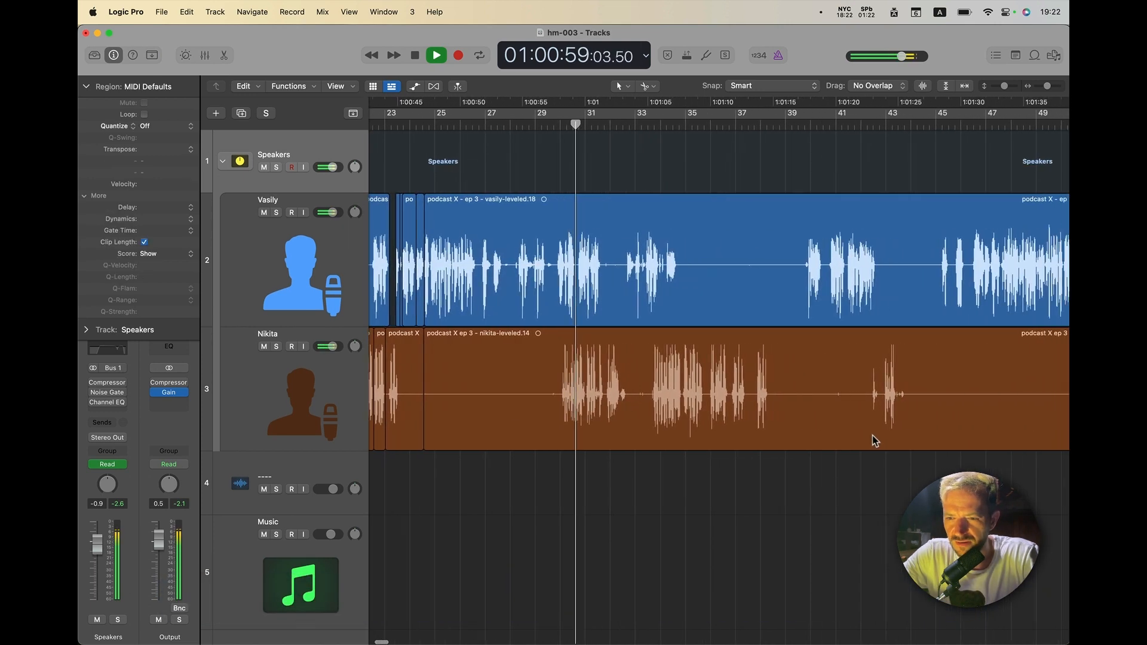
key("super+Right")
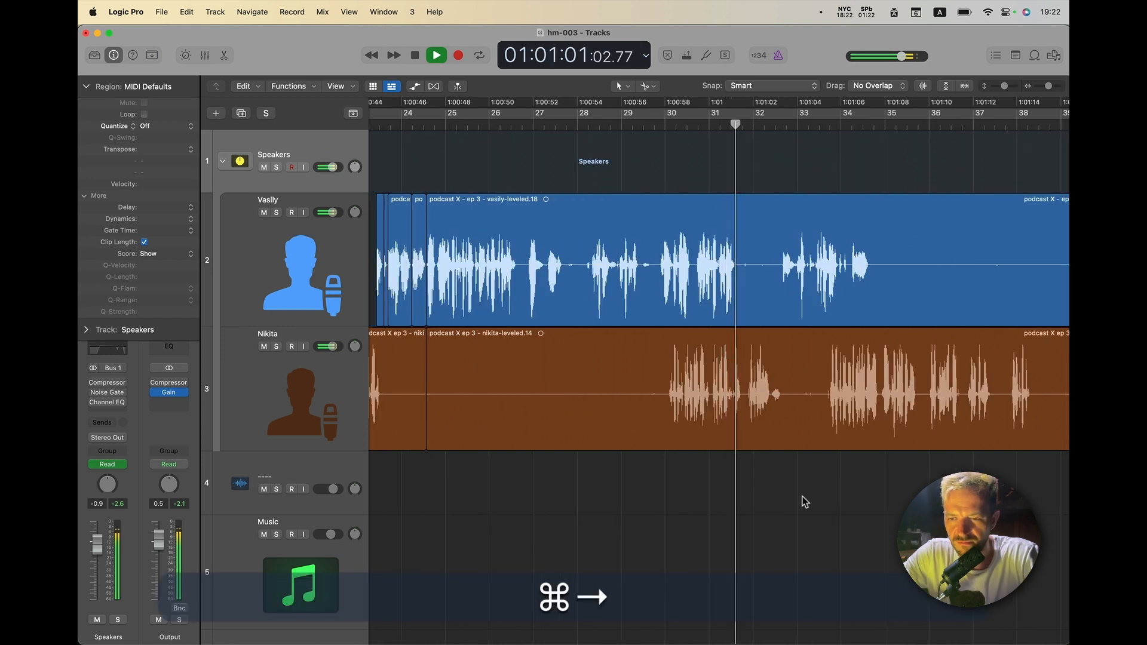
key("space")
left_click_drag(800, 404, 844, 407)
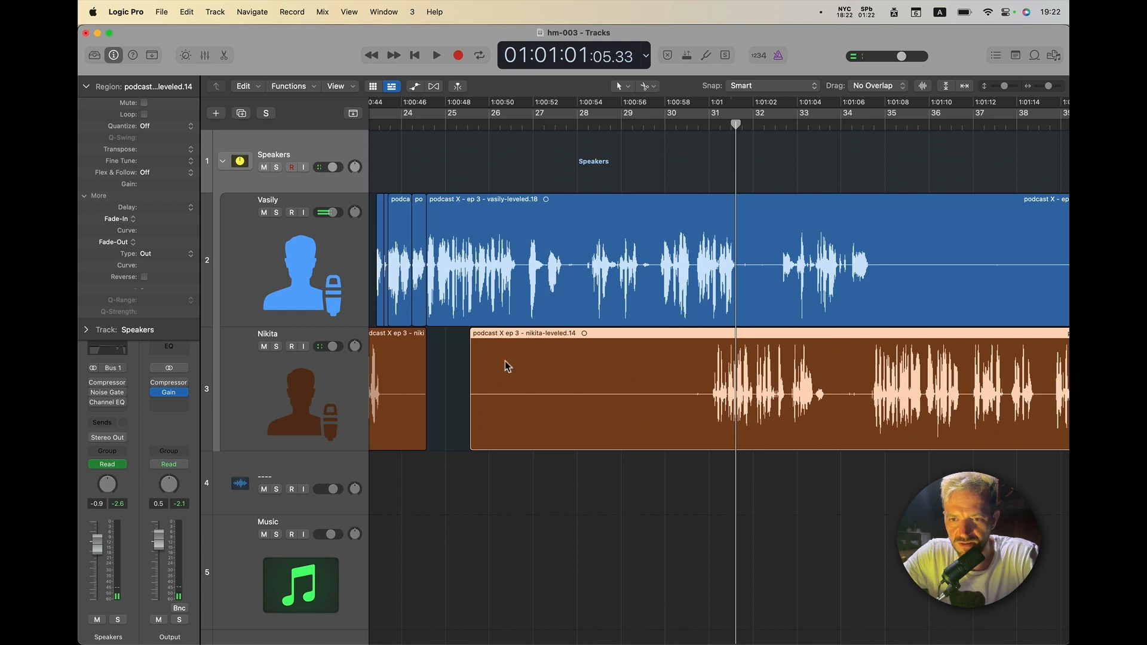
left_click_drag(425, 444, 478, 445)
scroll(758, 274, "left", 2)
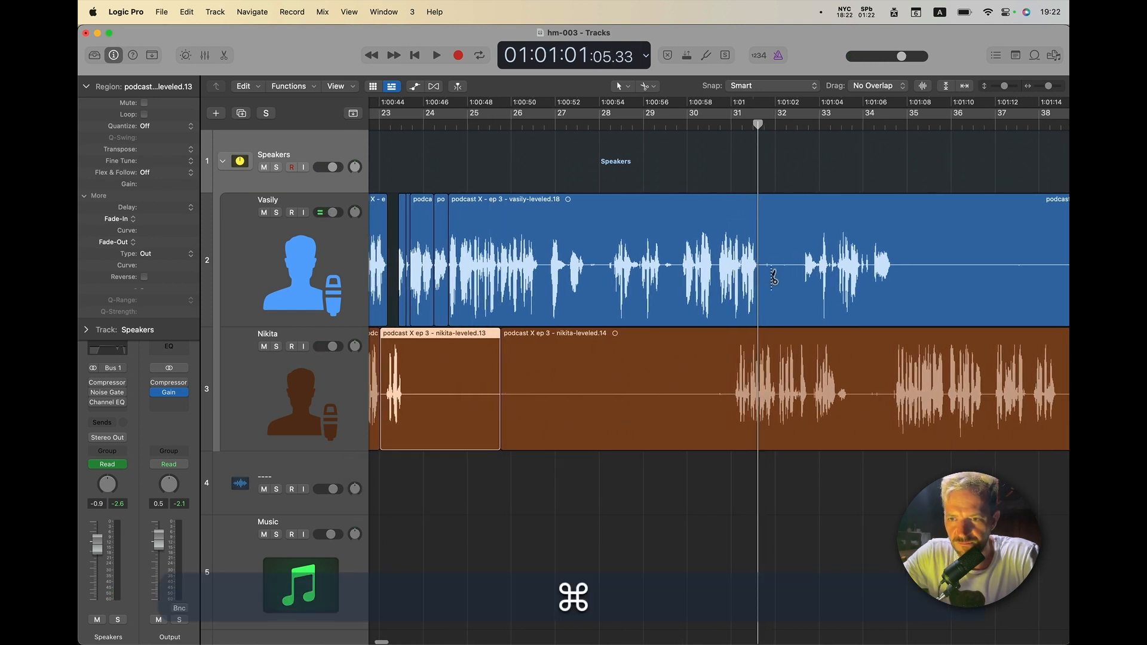
Step: Split the first speaker's region at about 01:01:01, remove silence from the part before the split, and close its gaps
left_click(768, 284, "super")
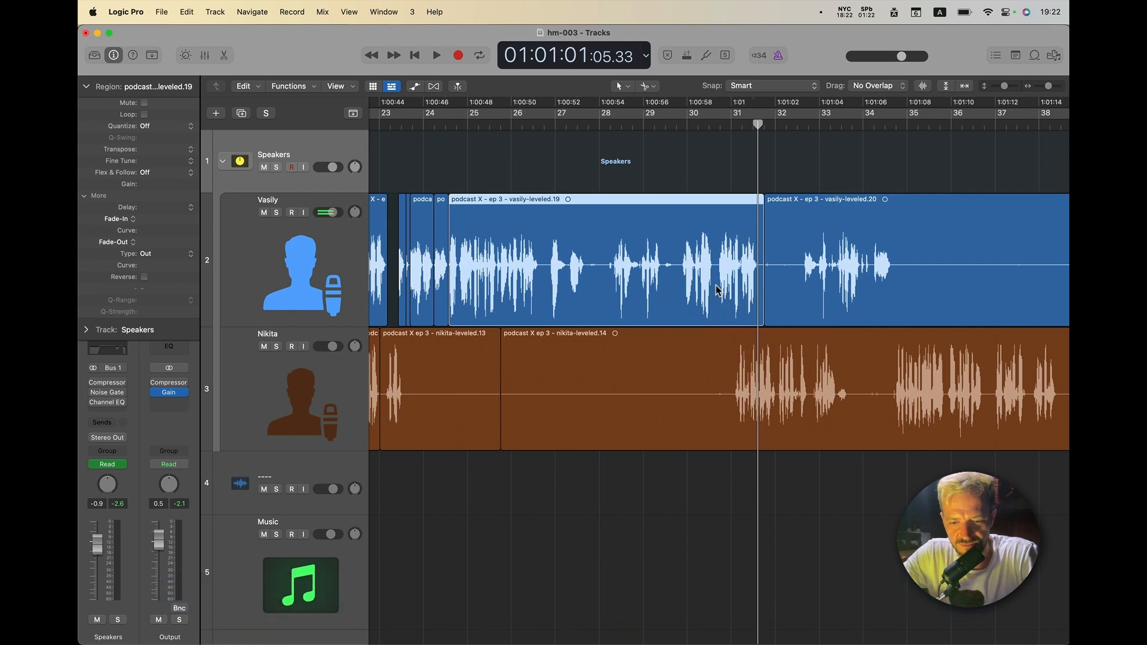
key("ctrl+x")
key("Return")
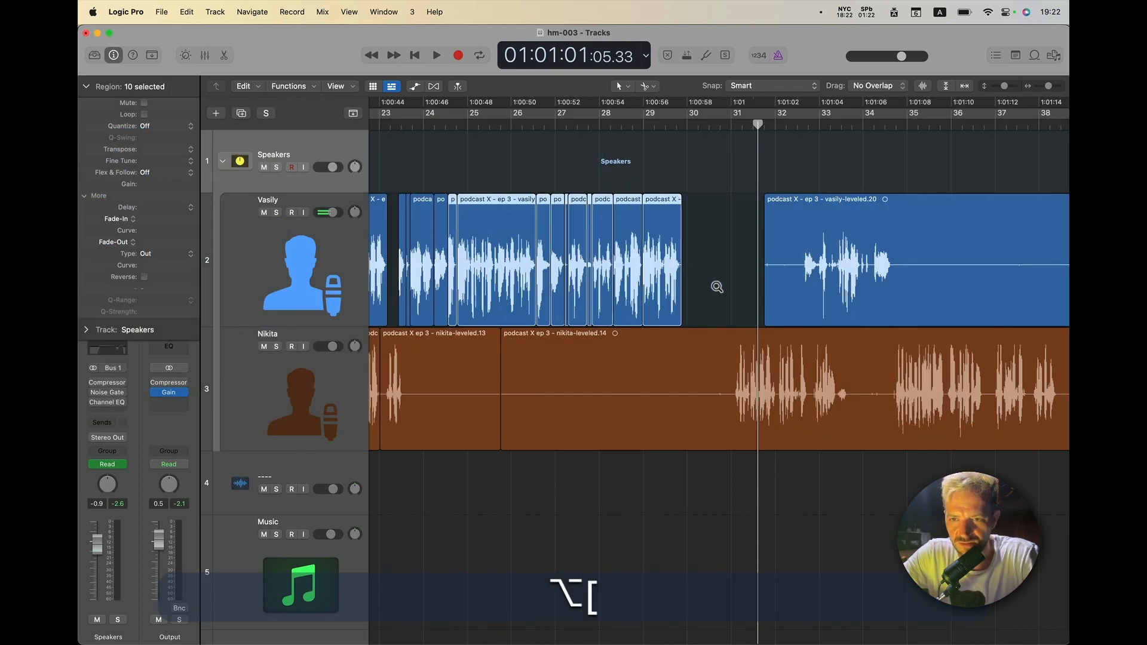
Step: Split off the second speaker's reply at about 01:01:00 and move both speakers' following regions earlier, leaving no gaps in either track
left_click(730, 397, "super")
left_click_drag(792, 406, 736, 406)
left_click_drag(790, 295, 764, 301)
left_click_drag(681, 321, 704, 325)
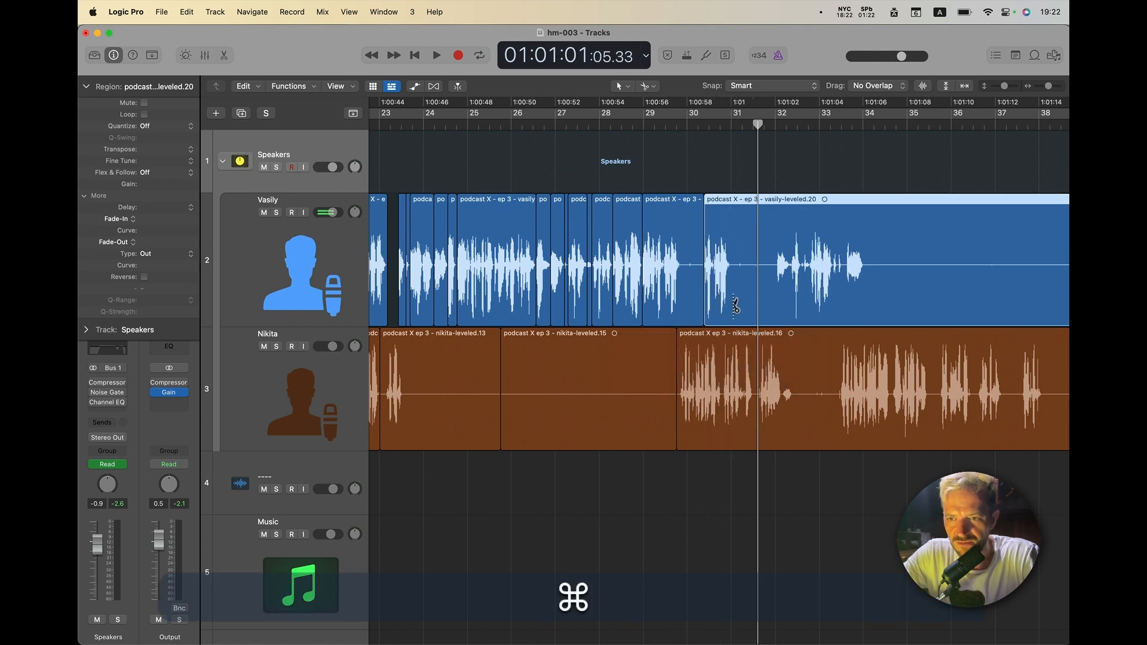
Step: Split the first speaker's region at about 01:01:00 and mute the short piece of speech before the split with the Mute tool
left_click(741, 296, "super")
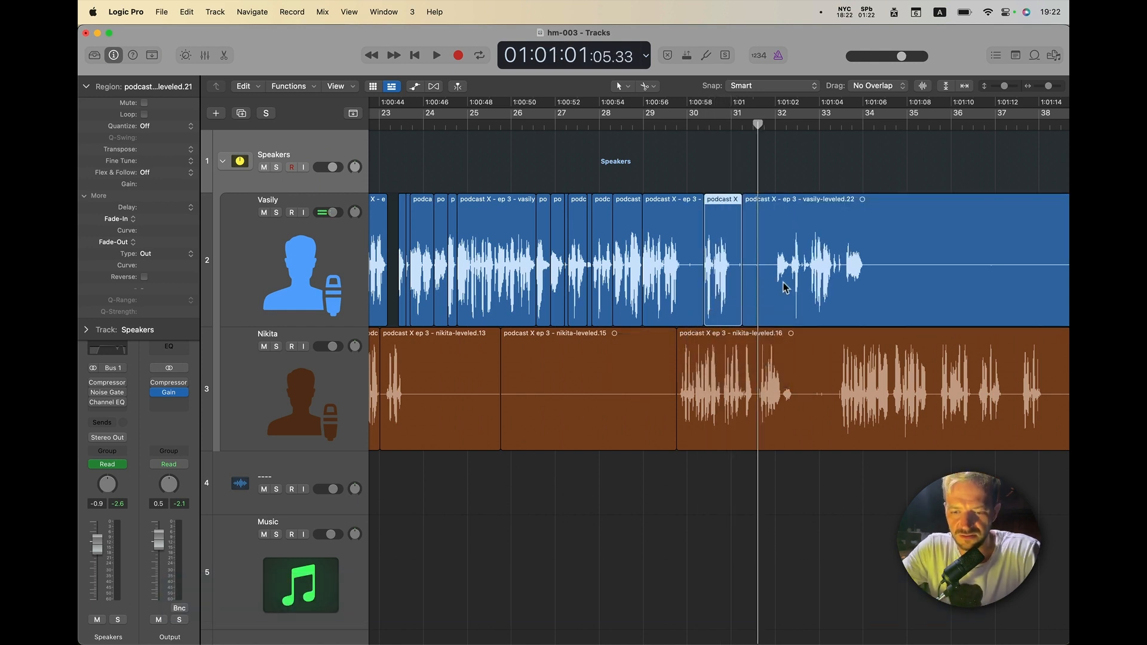
key("t")
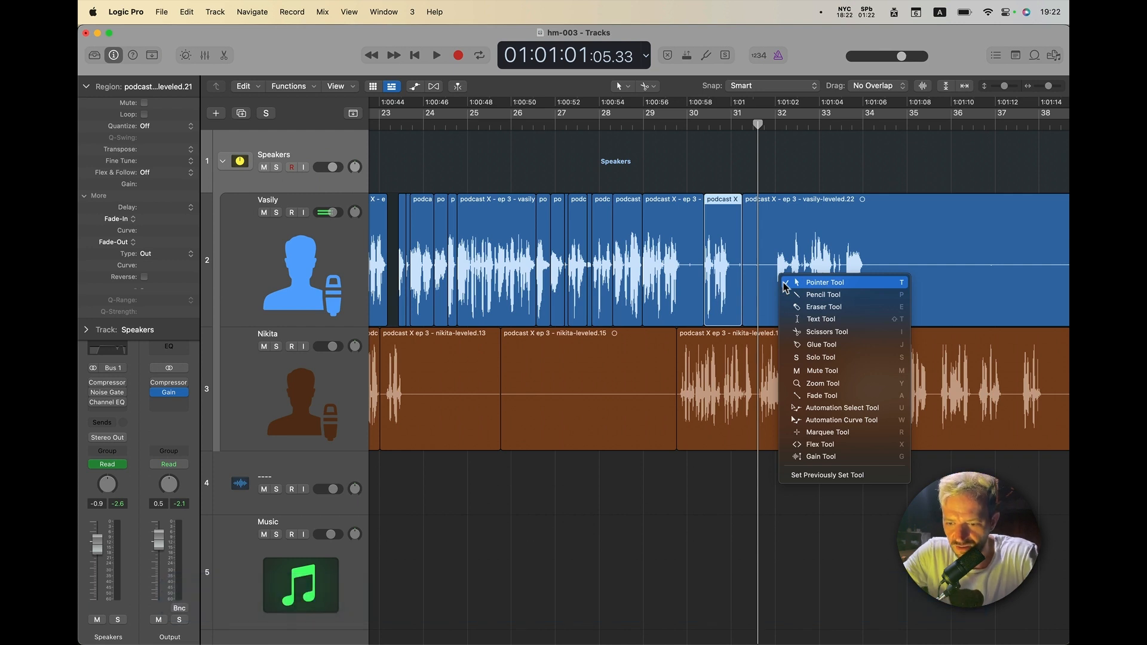
key("m")
left_click(723, 297)
key("t")
key("t")
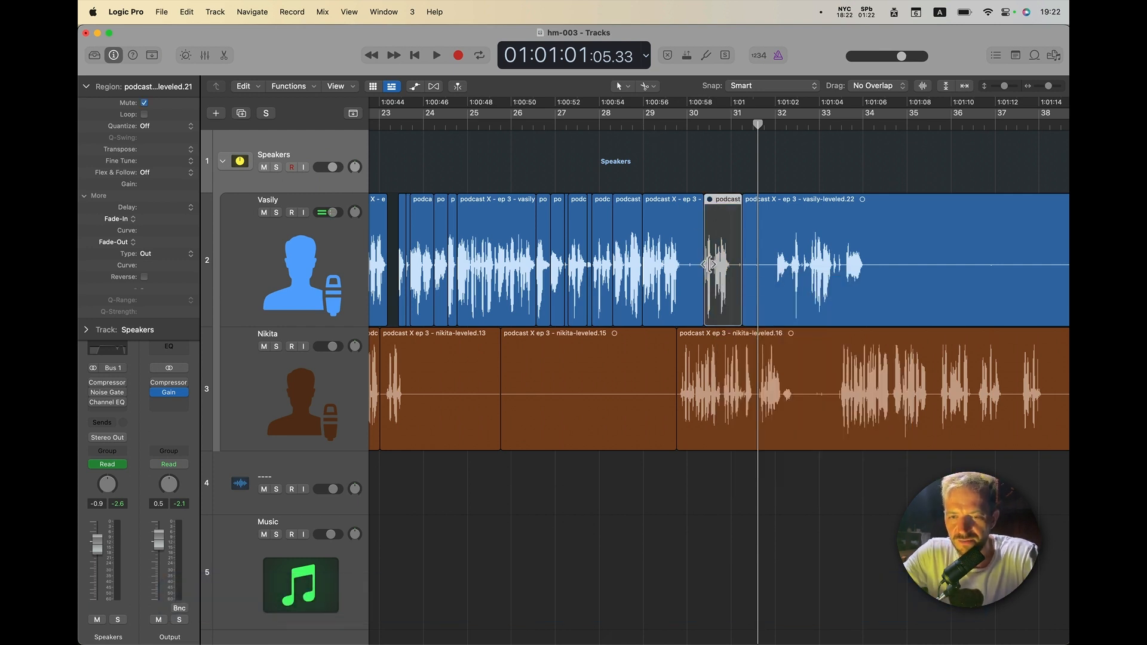
Step: Extend the end of the first speaker's region at about 01:00:44 to meet the tightened pieces at about 01:00:45
scroll(710, 264, "left", 5)
left_click(547, 313)
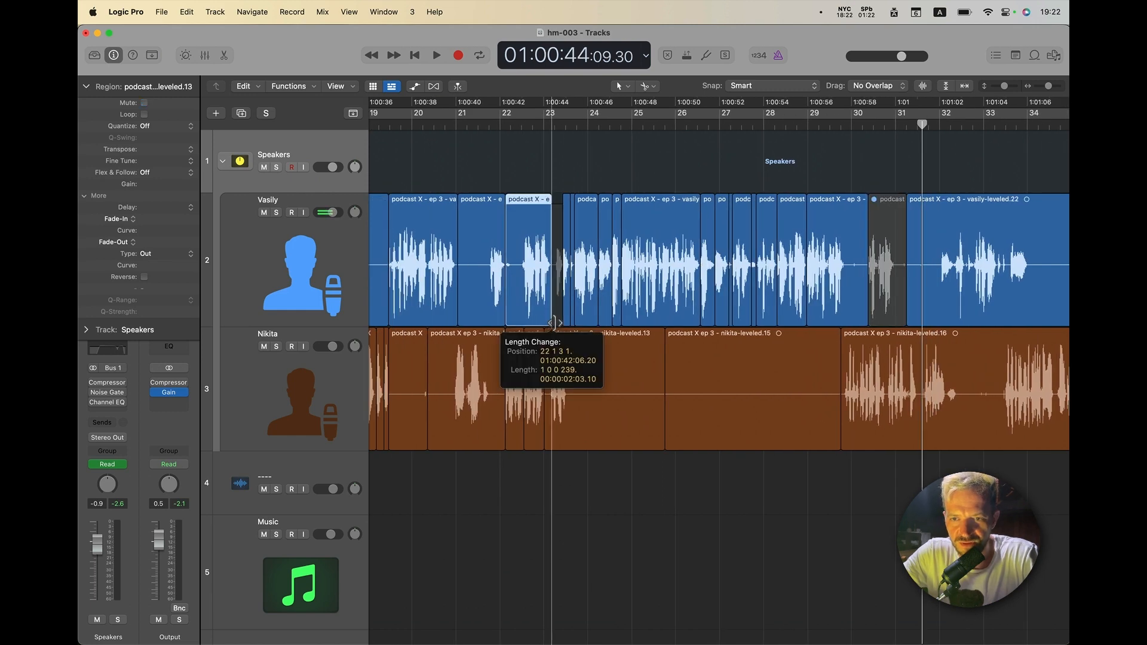
key("super+Right")
key("super+Right")
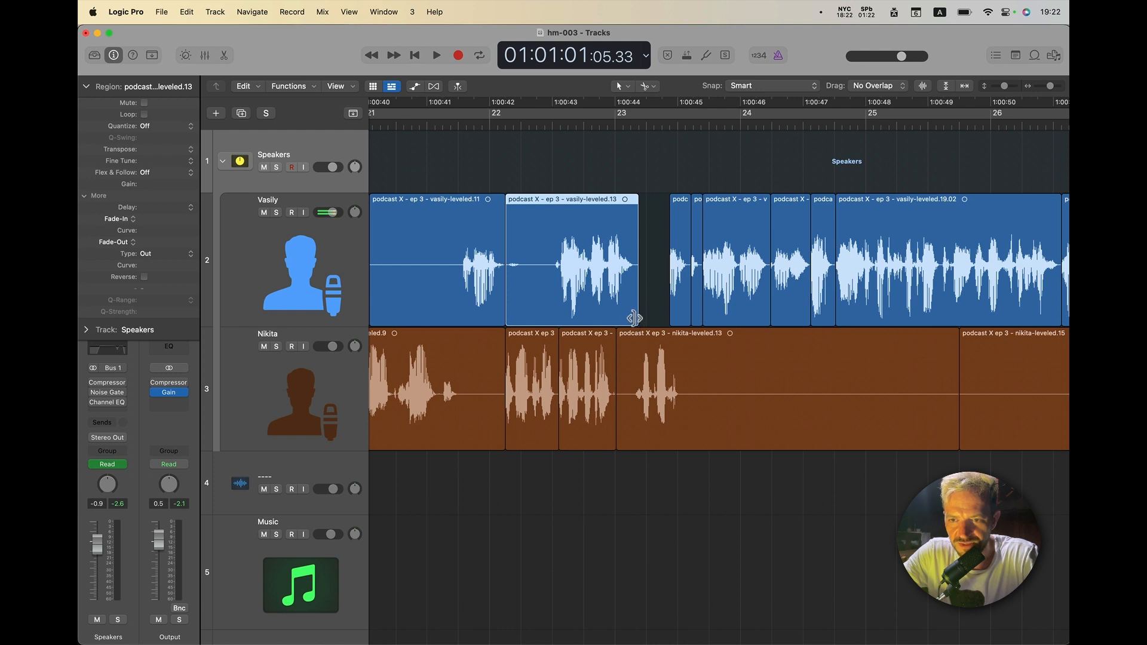
left_click_drag(635, 318, 669, 318)
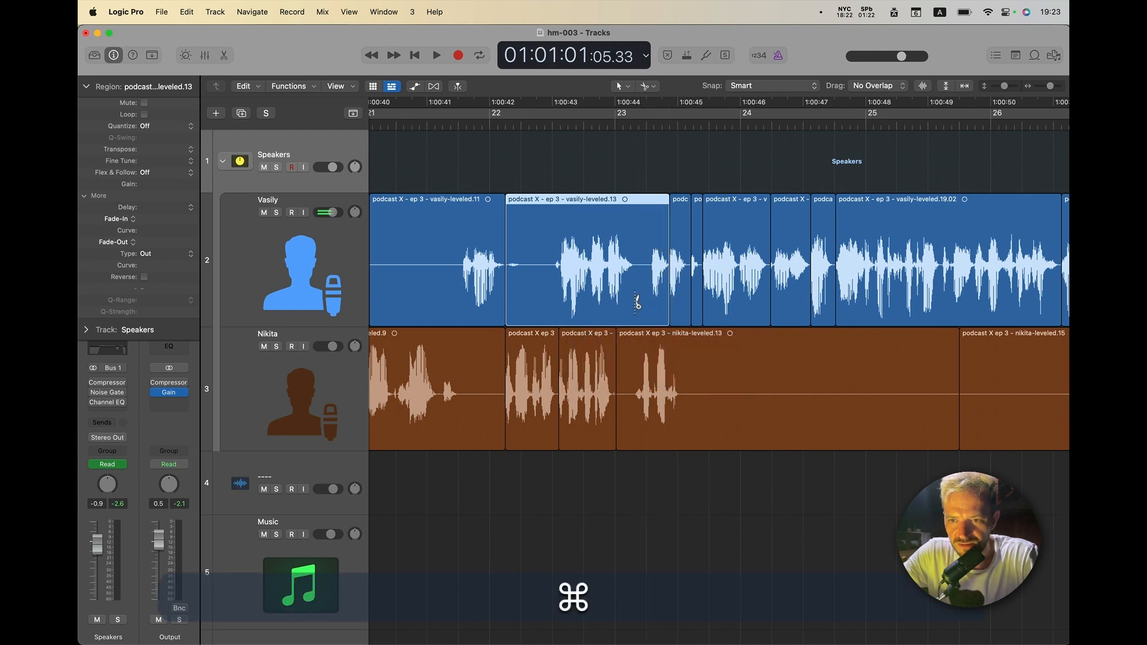
Step: Split the first speaker's region at about 01:00:44 and mute the short piece of speech after the split with the Mute tool
left_click(636, 303, "super")
key("t")
key("m")
left_click(657, 294)
key("t")
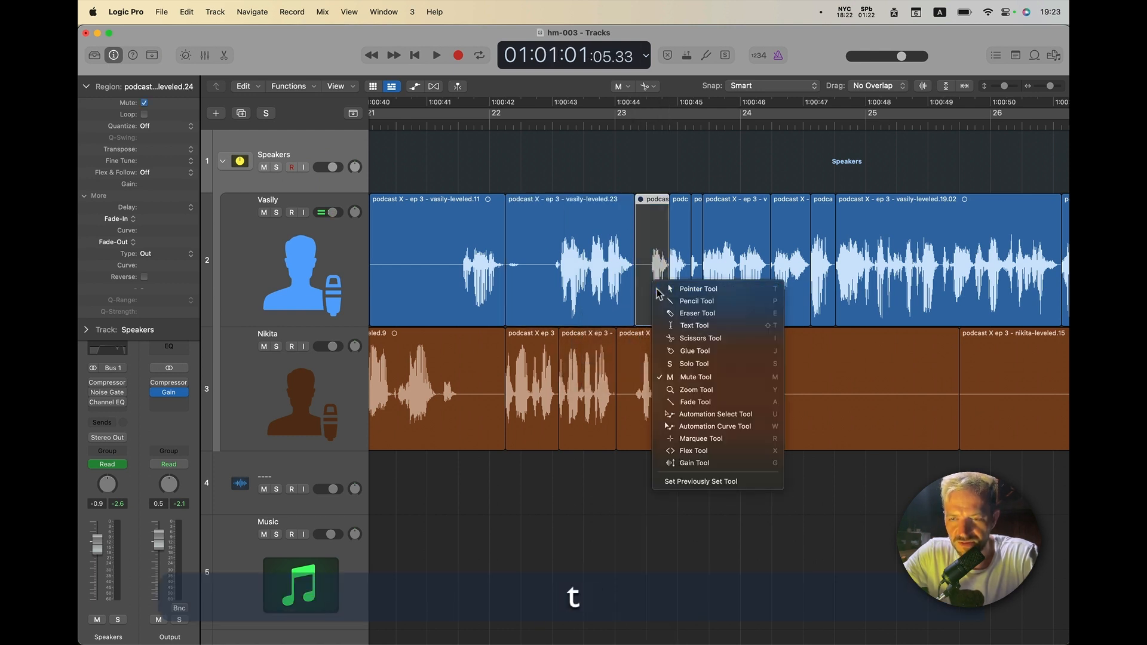
key("t")
Step: Play back both speakers from about 01:00:44 and from about 01:00:57 to check the transitions around the muted pieces
key("super+Left")
key("super+Left")
key("super+Left")
key("super+Left")
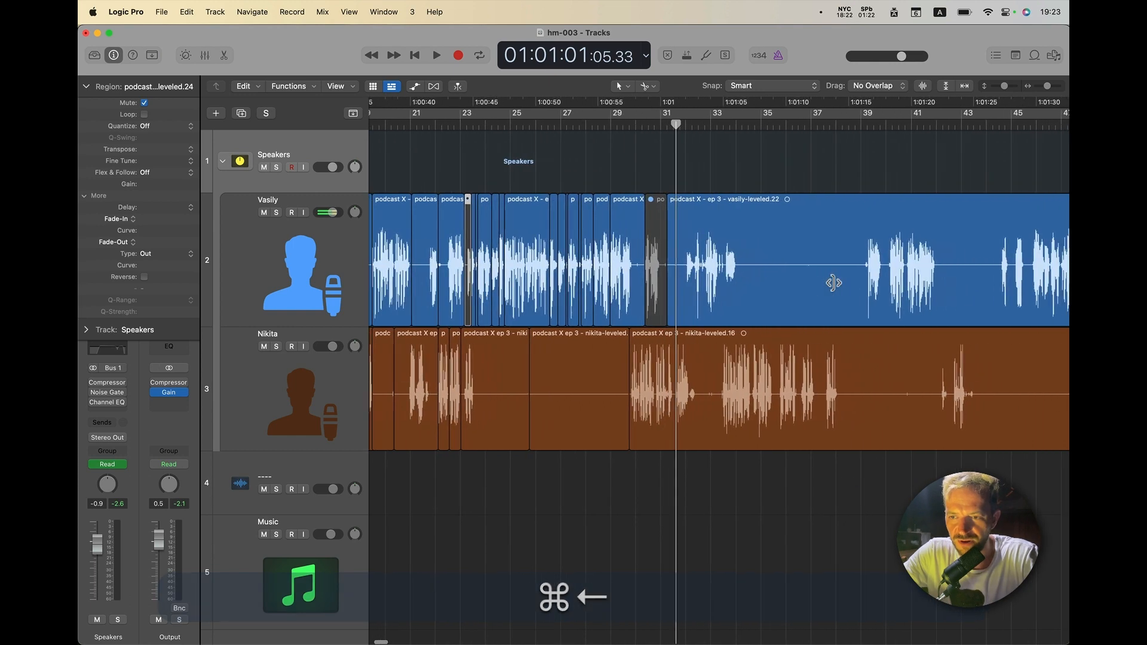
scroll(834, 283, "left", 5)
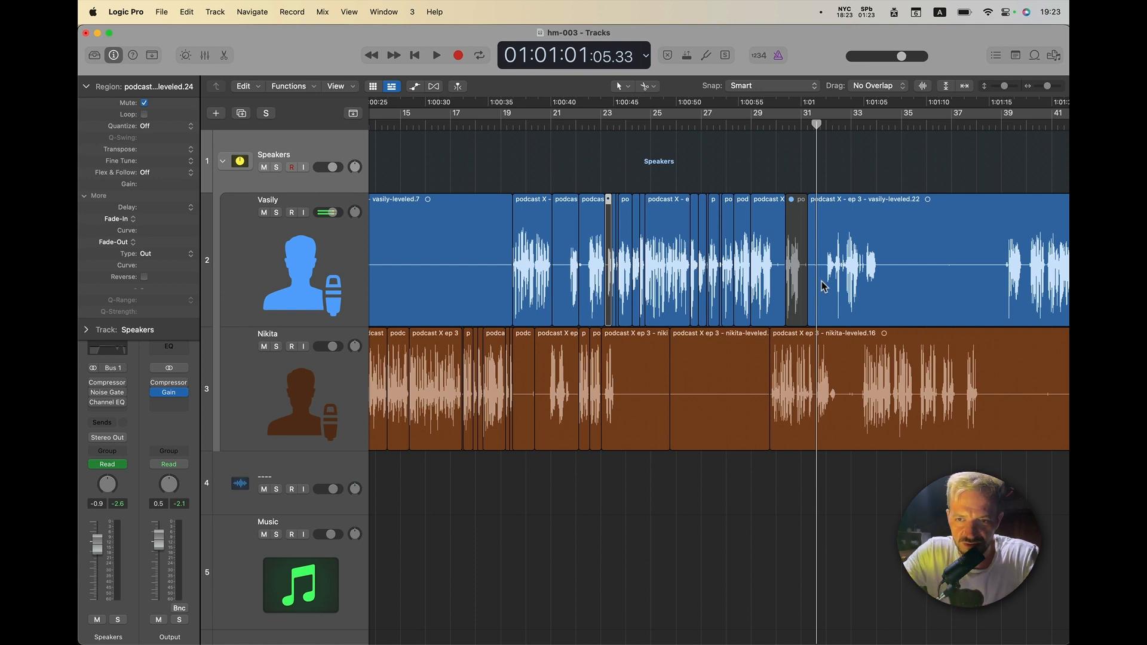
key("super+Right")
key("super+Right")
key("super+Right")
key("super+Right")
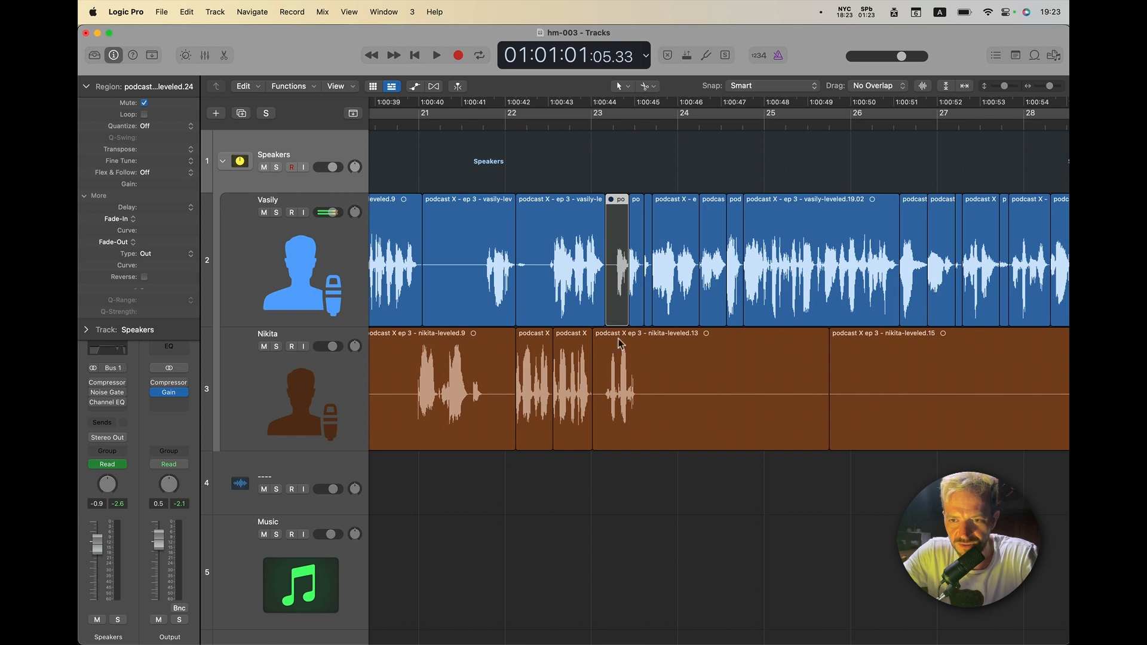
key("space")
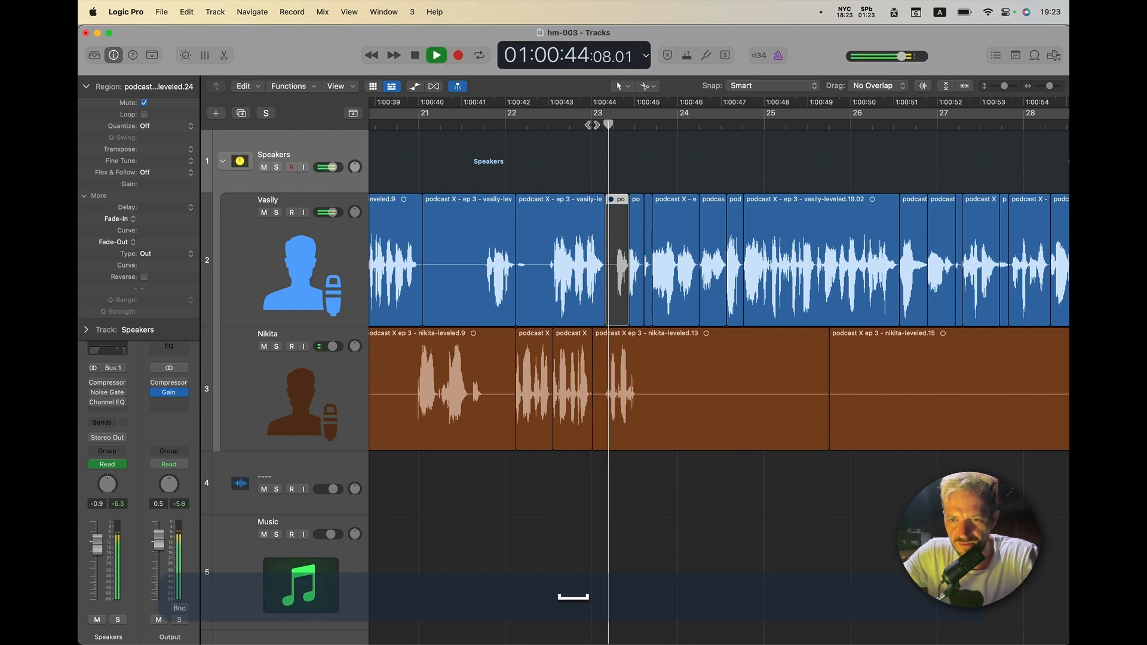
key("super+Left")
key("super+Left")
scroll(754, 291, "right", 10)
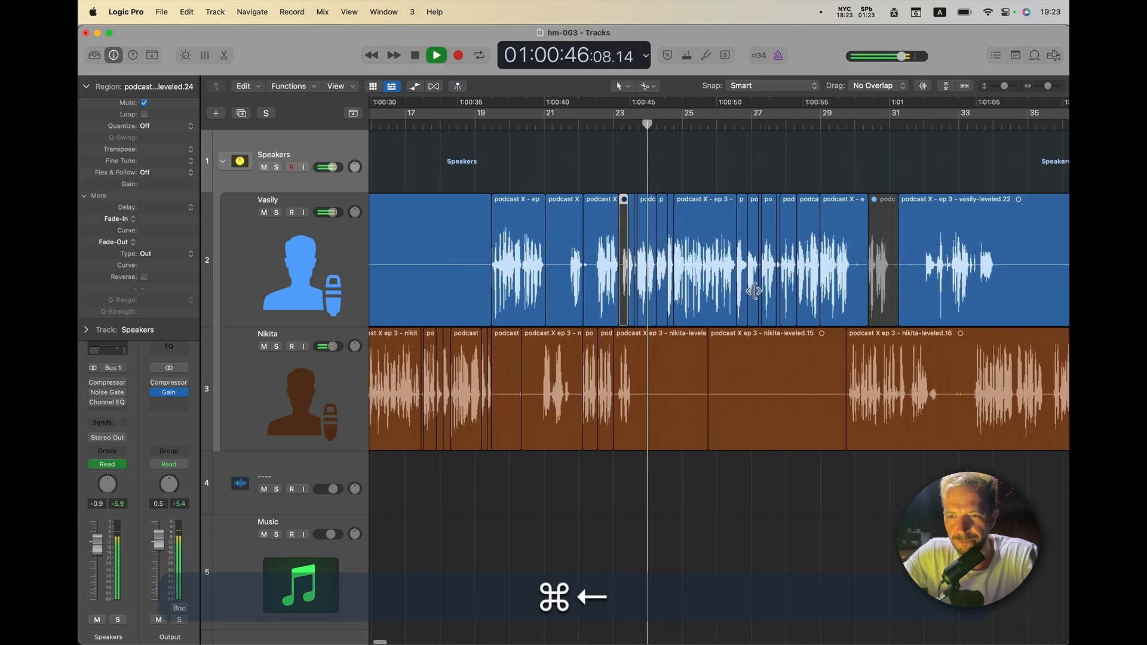
left_click(574, 123)
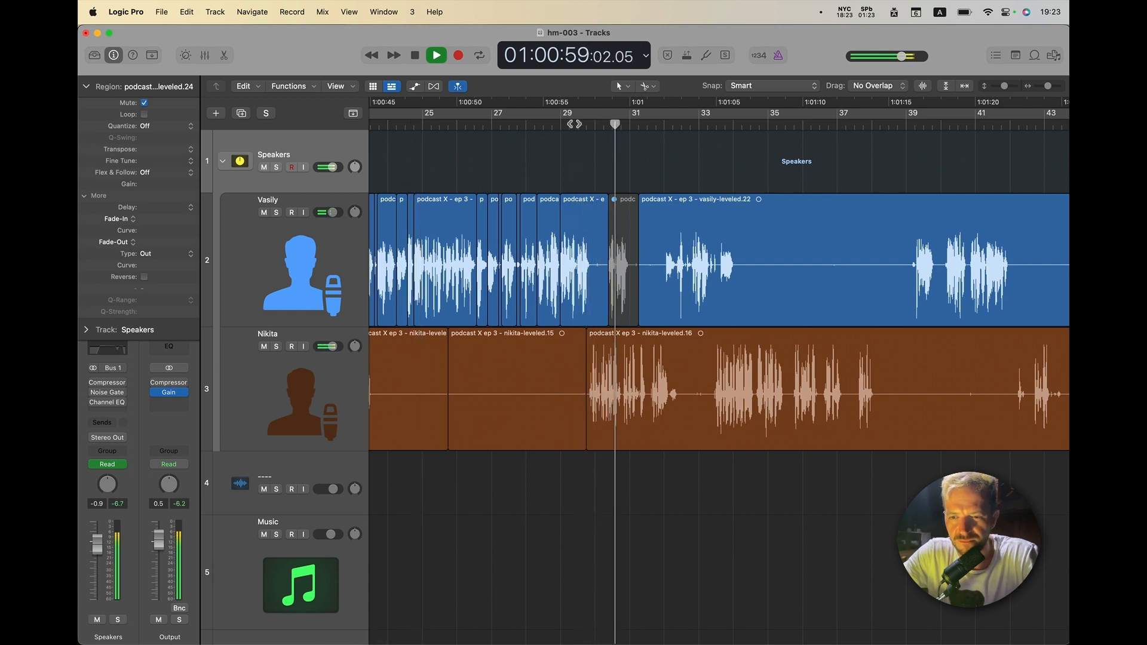
key("super+Right")
key("super+Right")
key("space")
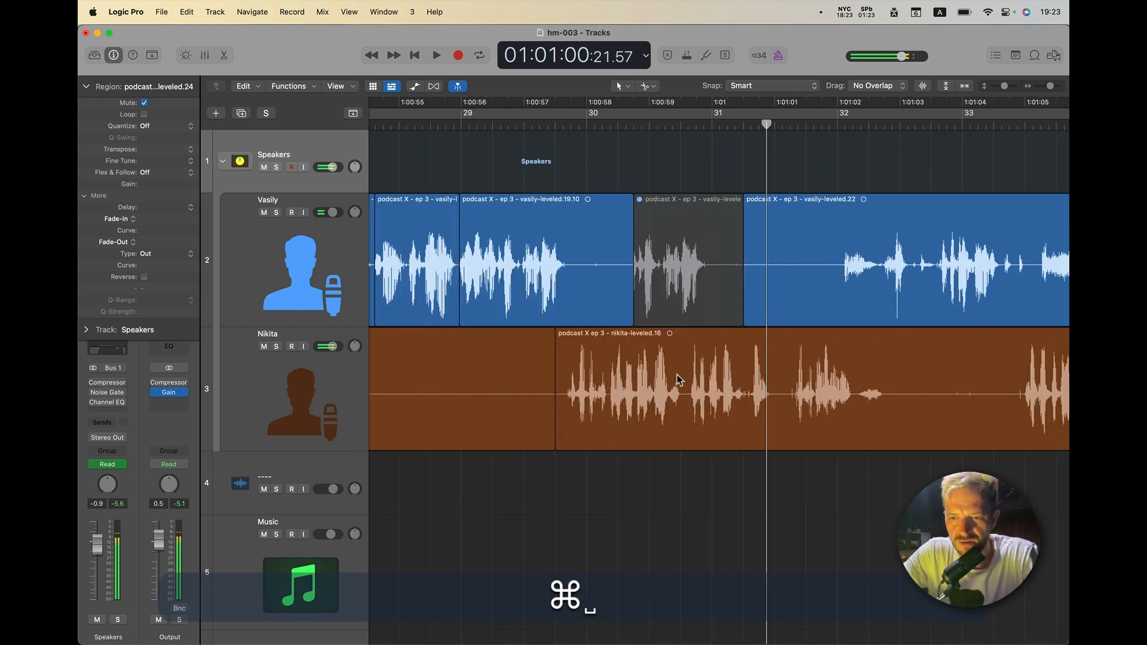
Step: Split the first speaker's muted piece and the second speaker's region together at the pause in the reply, about 01:01:00
left_click(707, 361)
key("super")
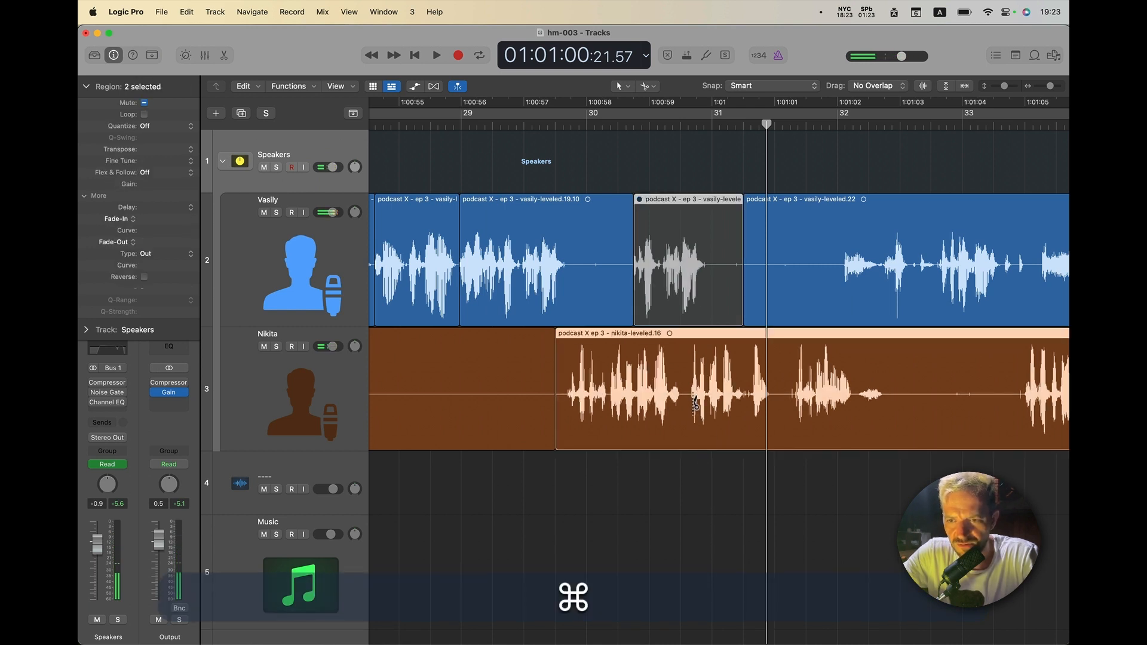
left_click(689, 404, "super")
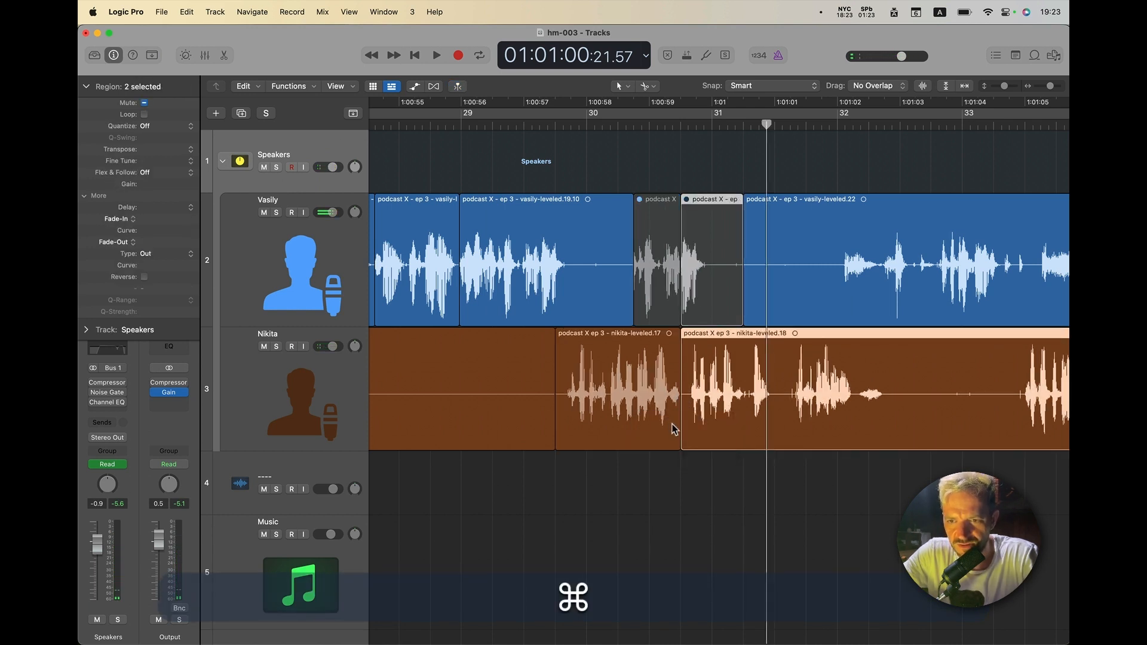
key("super+z")
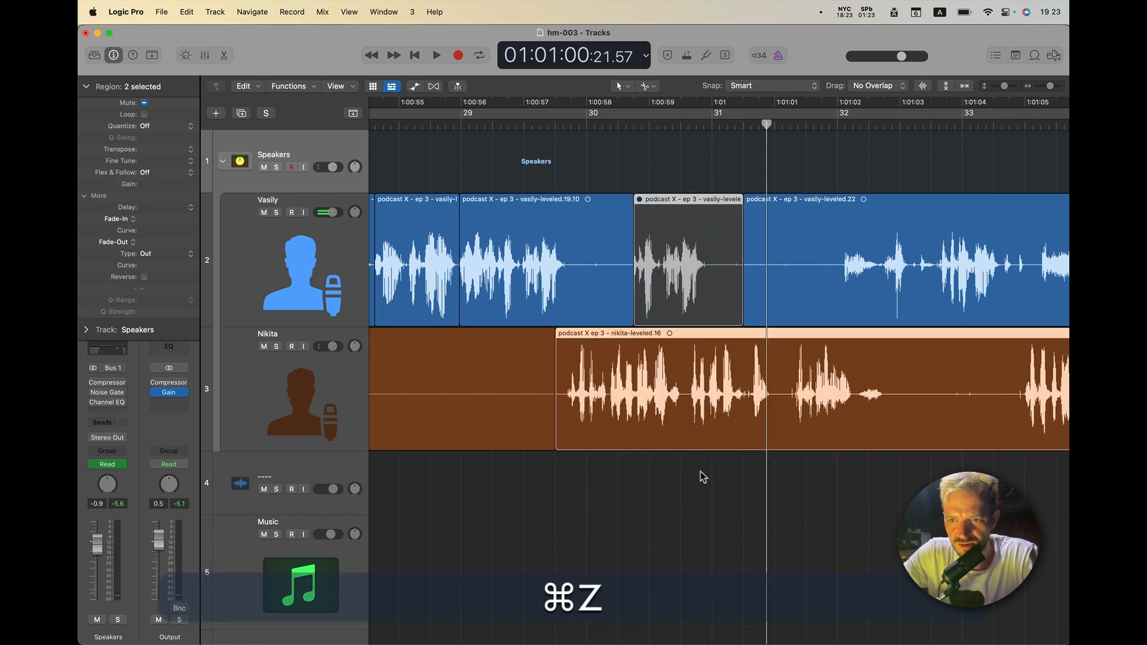
left_click(689, 405, "super")
Step: Delete both speakers' material between about 01:00:58 and 01:01:00 and move the following regions earlier to close the gap
left_click(584, 273)
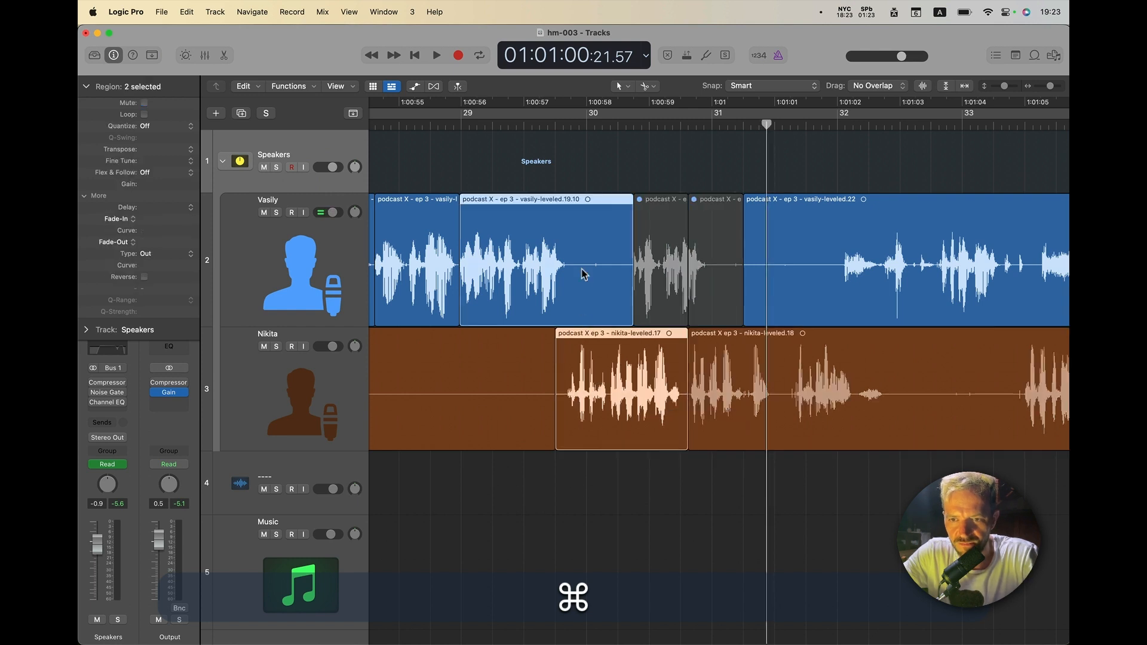
left_click(565, 367, "super")
left_click_drag(604, 488, 852, 361)
key("BackSpace")
key("alt+bracketleft")
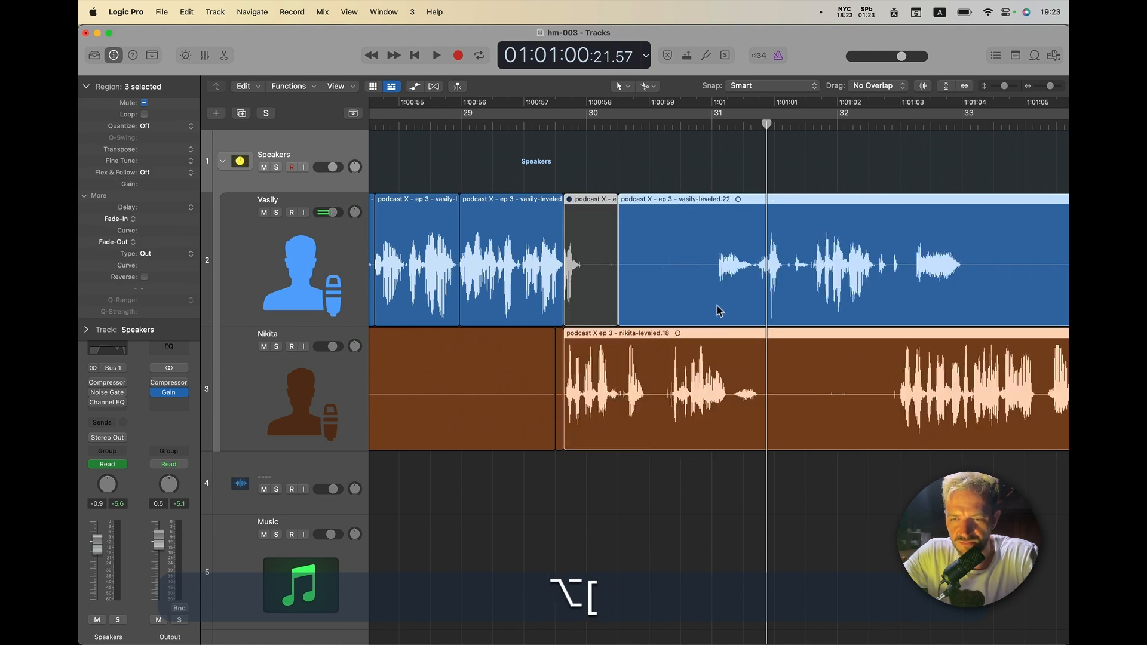
key("space")
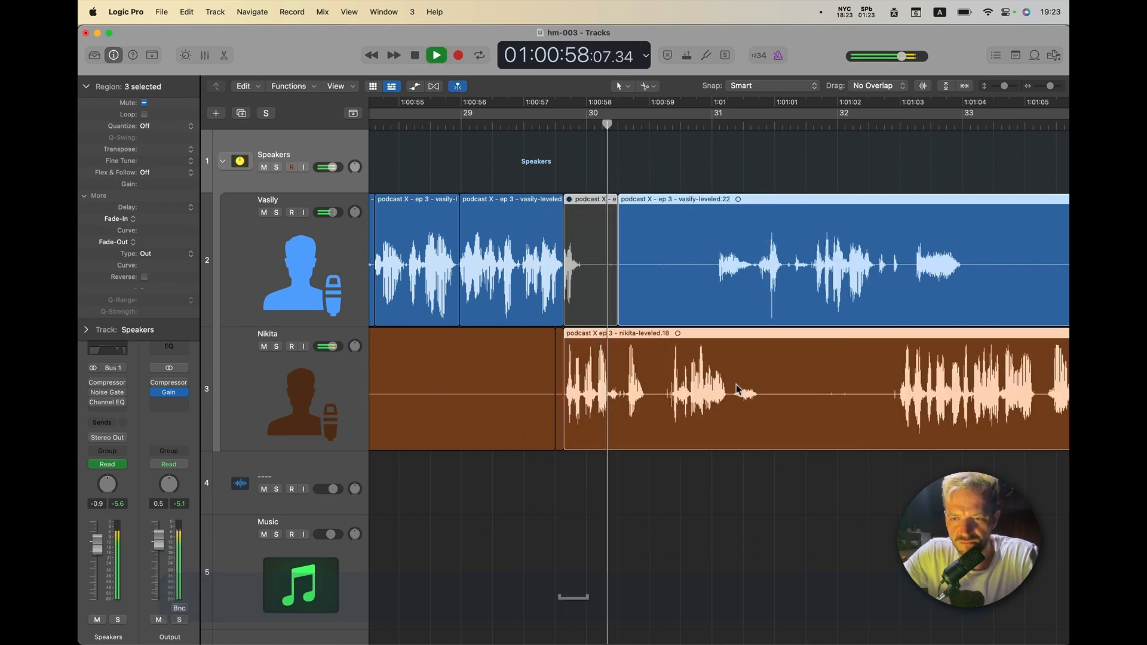
Step: Split the second speaker's region at about 01:01:05 and 01:01:14, remove silence from the part between, and close its gaps
scroll(737, 385, "right", 3)
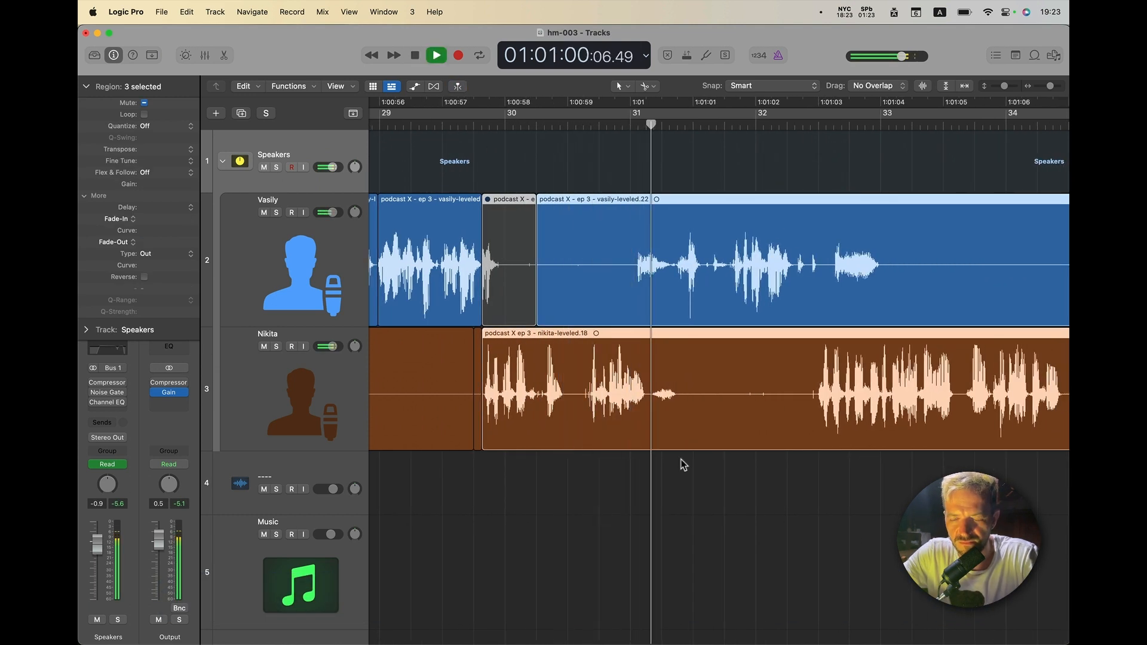
scroll(684, 464, "right", 3)
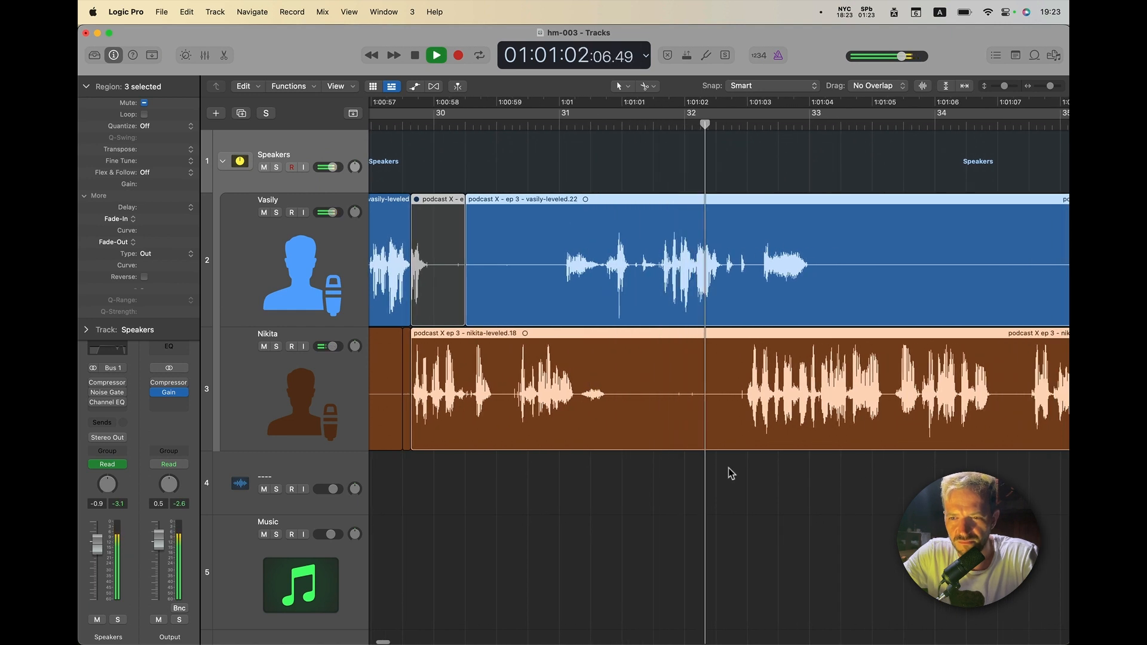
scroll(729, 468, "right", 2)
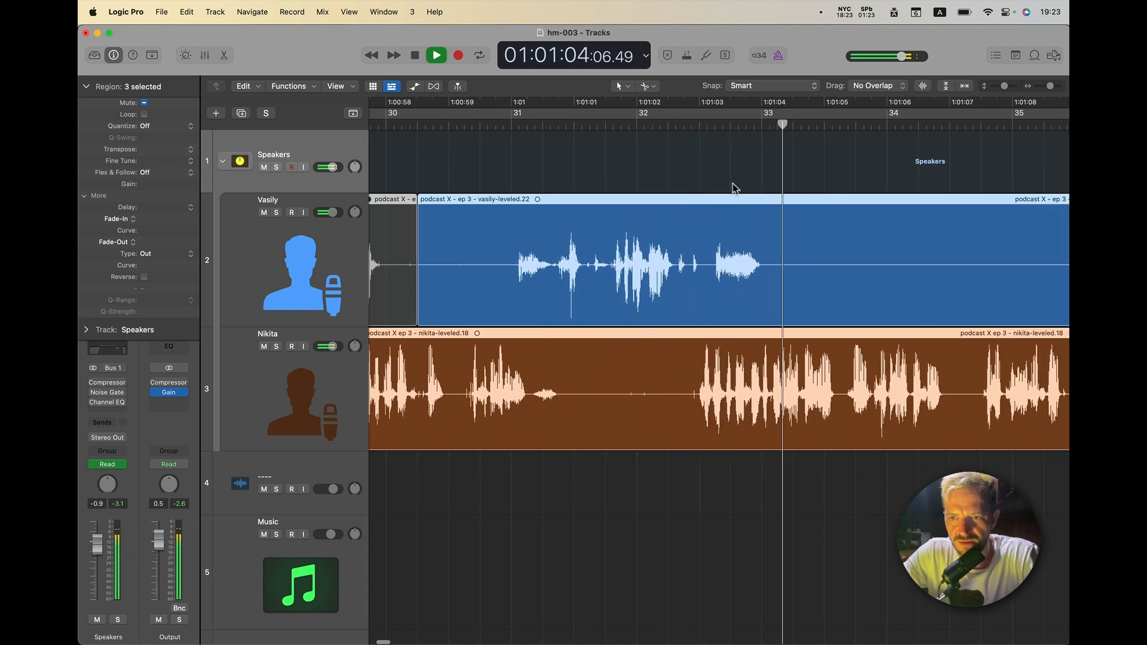
left_click(548, 167)
scroll(758, 291, "right", 7)
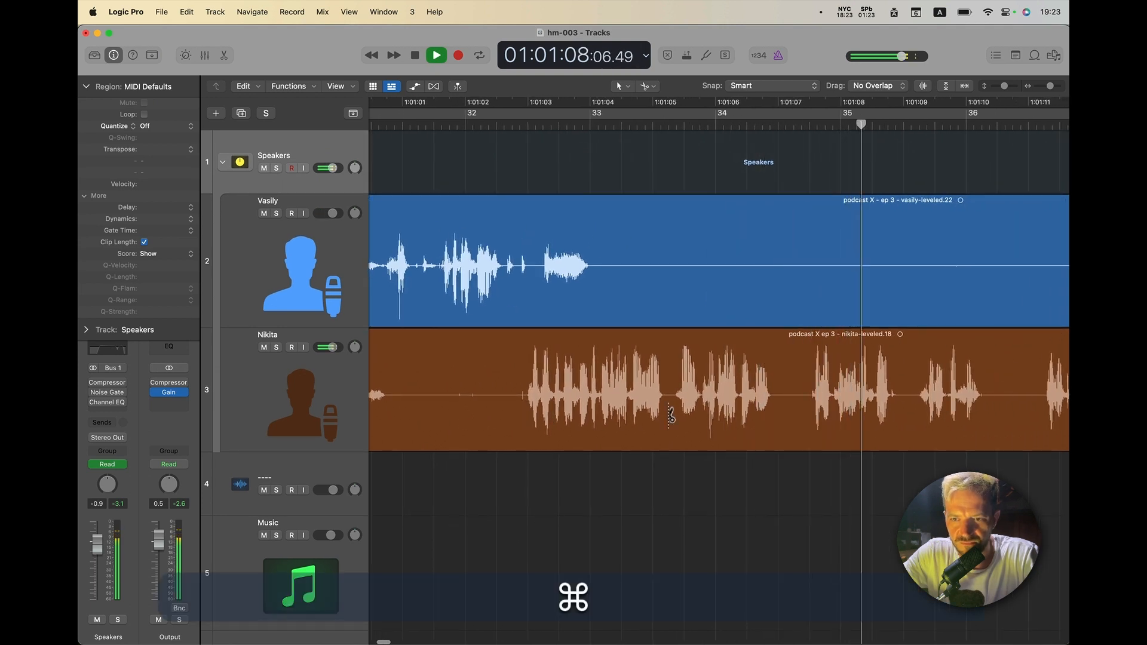
left_click(673, 415, "super")
scroll(671, 405, "right", 15)
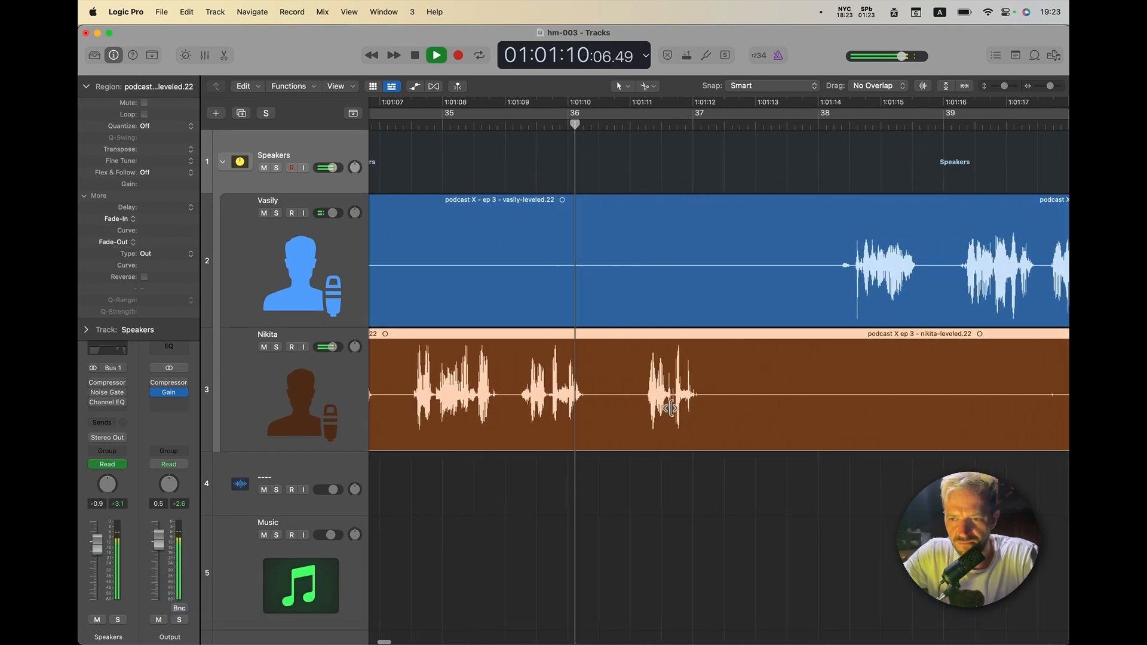
left_click(805, 410, "super")
left_click(745, 410)
key("ctrl+x")
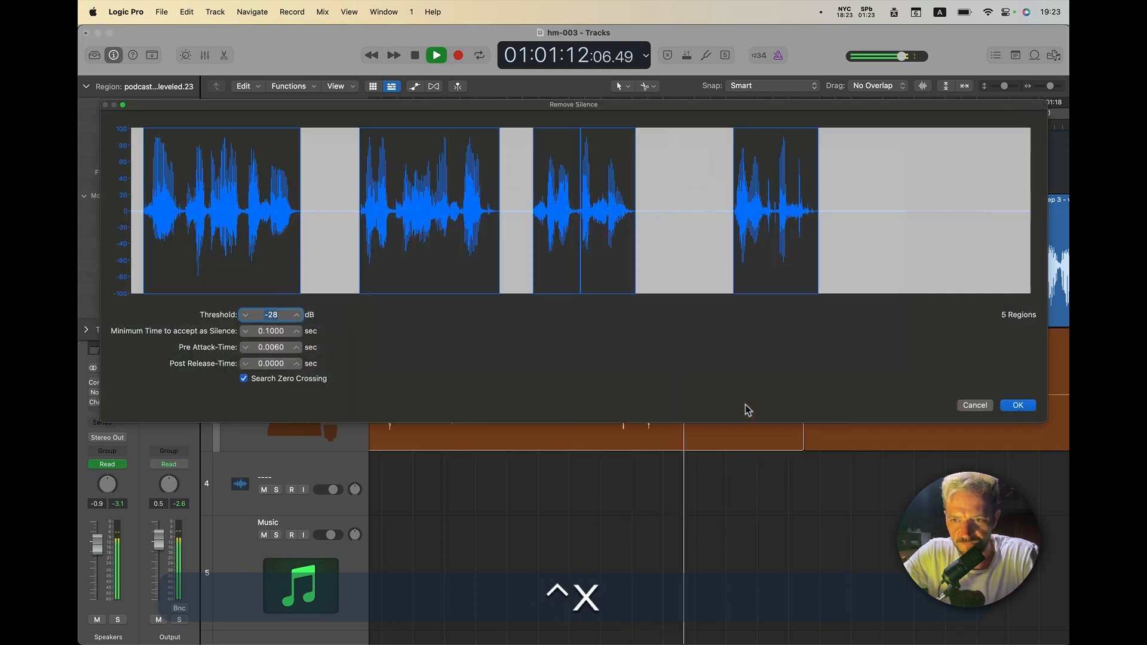
key("Return")
Step: Split the first speaker's region at about 01:01:14 and move both speakers' following regions earlier to about 01:01:10
key("space")
left_click(810, 410, "super")
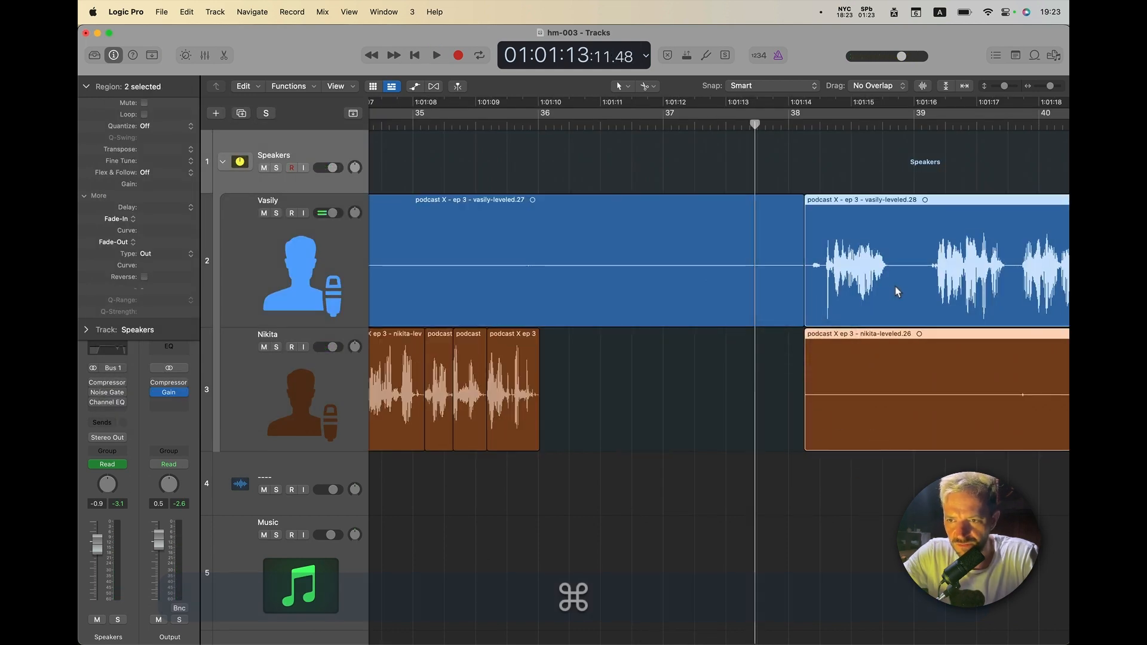
left_click_drag(896, 290, 630, 304)
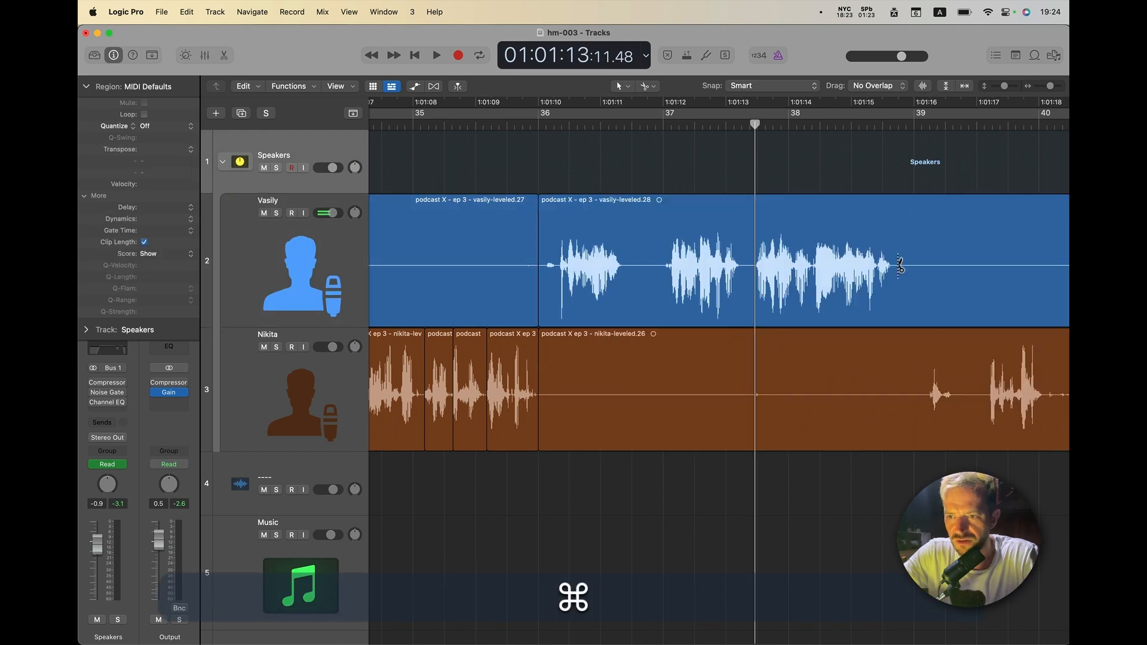
Step: Split the first speaker's region at about 01:01:16, remove silence from the part before the split, and close its gaps
left_click(899, 287, "super")
key("ctrl+super+x")
key("ctrl+Return")
key("alt+bracketleft")
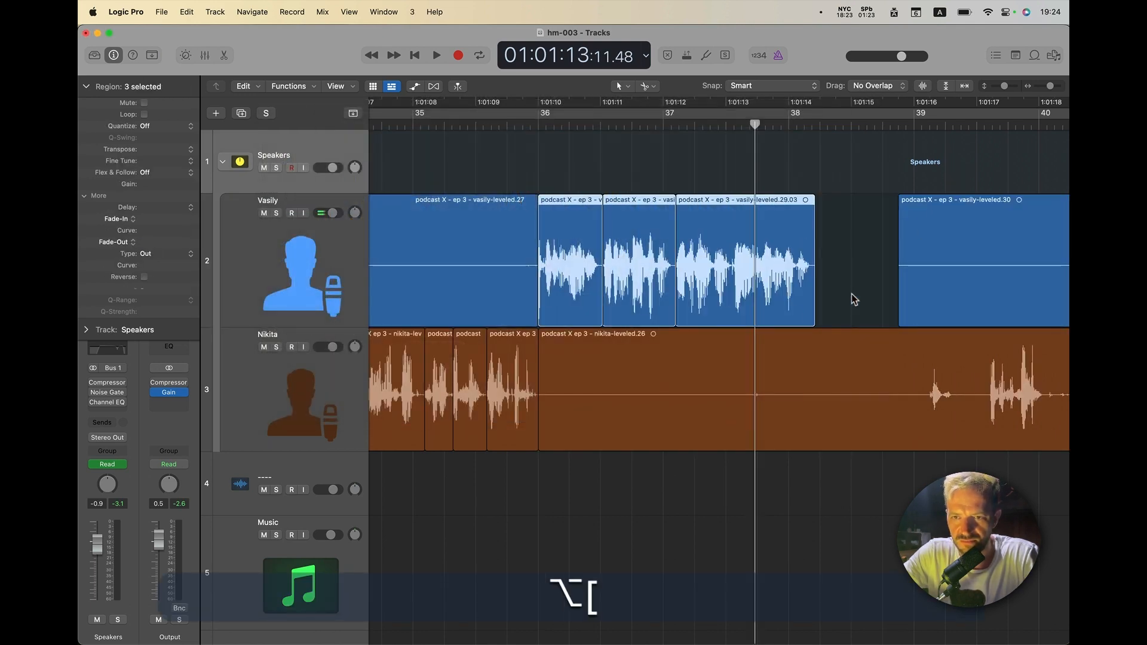
left_click(476, 127)
key("space")
Step: Isolate the second speaker's reply between about 01:01:16 and 01:01:19, remove its silence, and close its gaps
scroll(808, 326, "right", 3)
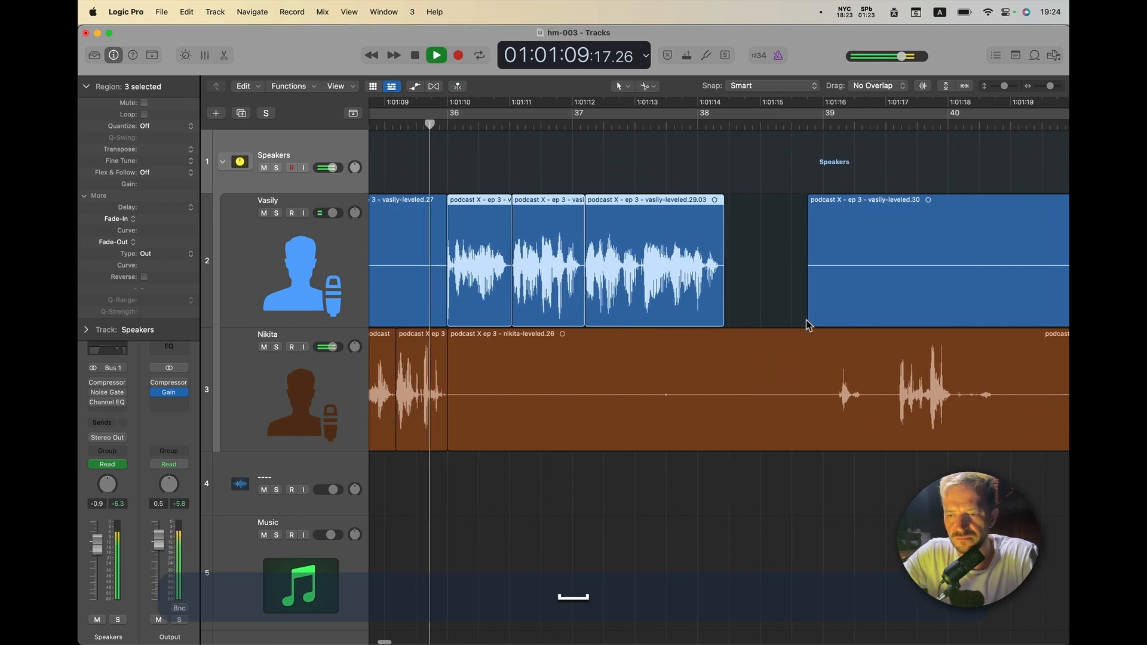
scroll(847, 454, "right", 3)
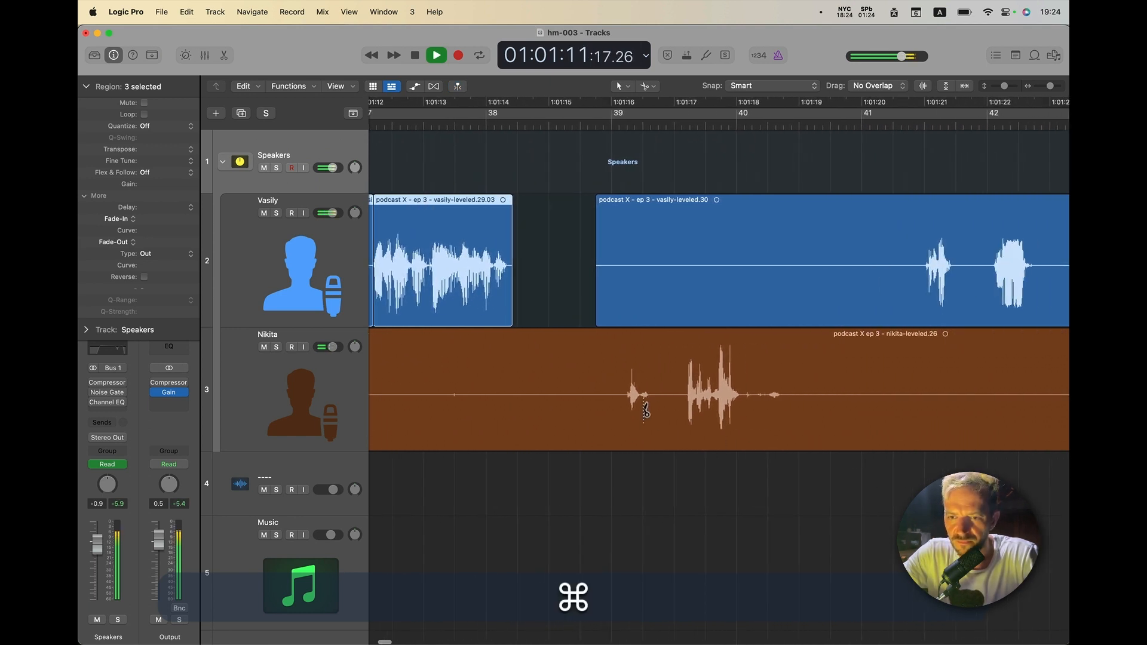
left_click(617, 411, "super")
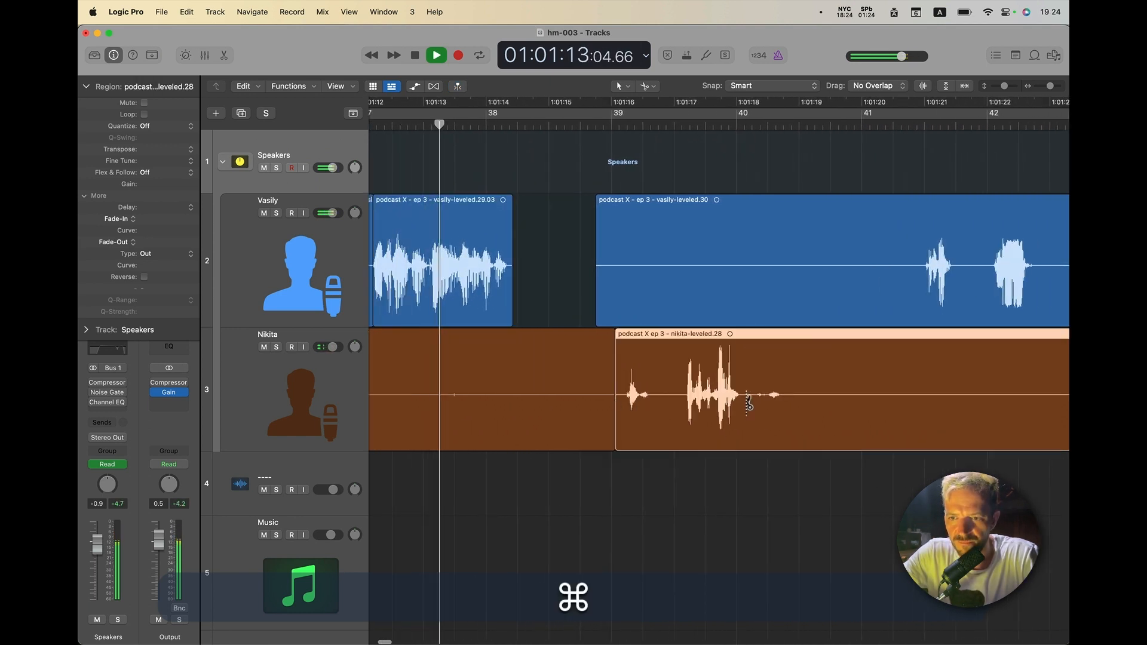
left_click(796, 402, "super")
left_click(745, 430)
key("ctrl+super+x")
key("Return")
key("alt+bracketleft")
key("alt+space")
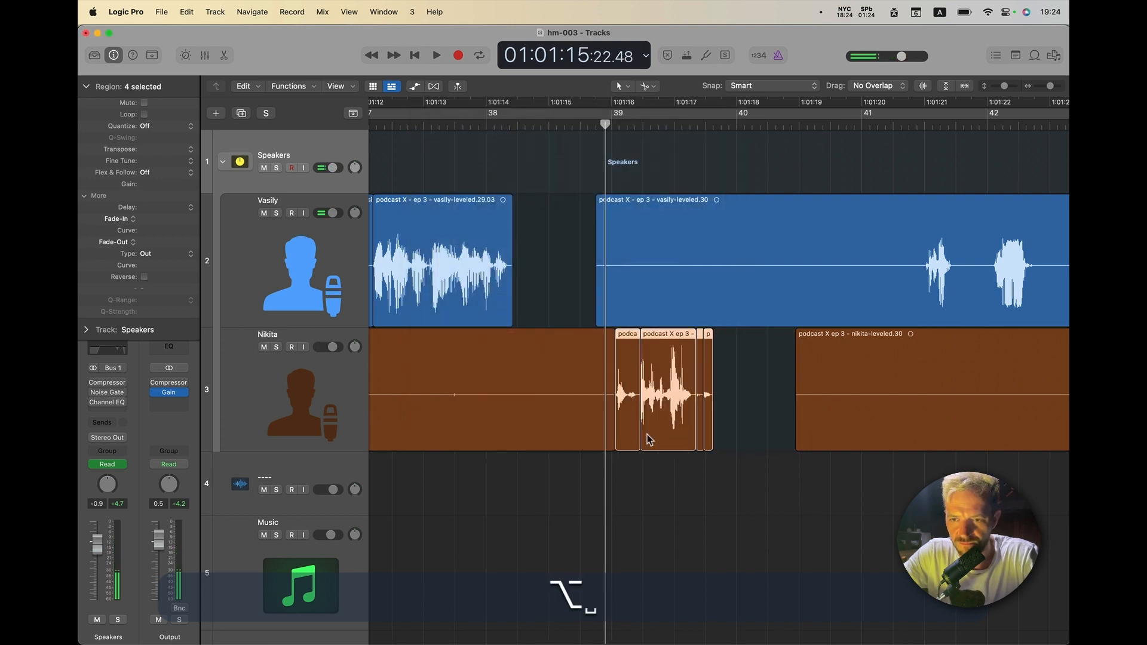
Step: Move the second speaker's tightened reply earlier to the end of the first speaker's phrase at about 01:01:14 and play it back
left_click_drag(628, 438, 514, 437)
left_click(467, 122)
key("space")
key("space")
Step: Split off the first speaker's speech at about 01:01:21, move it to about 01:01:16, and extend the preceding region to meet it
left_click(914, 303)
left_click(914, 302, "super")
left_click_drag(924, 303, 600, 304)
left_click_drag(510, 323, 589, 323)
Step: Trim the silent start of the second speaker's long region after 01:01:16 and move the region earlier to close the gap
key("super+Left")
key("super+Left")
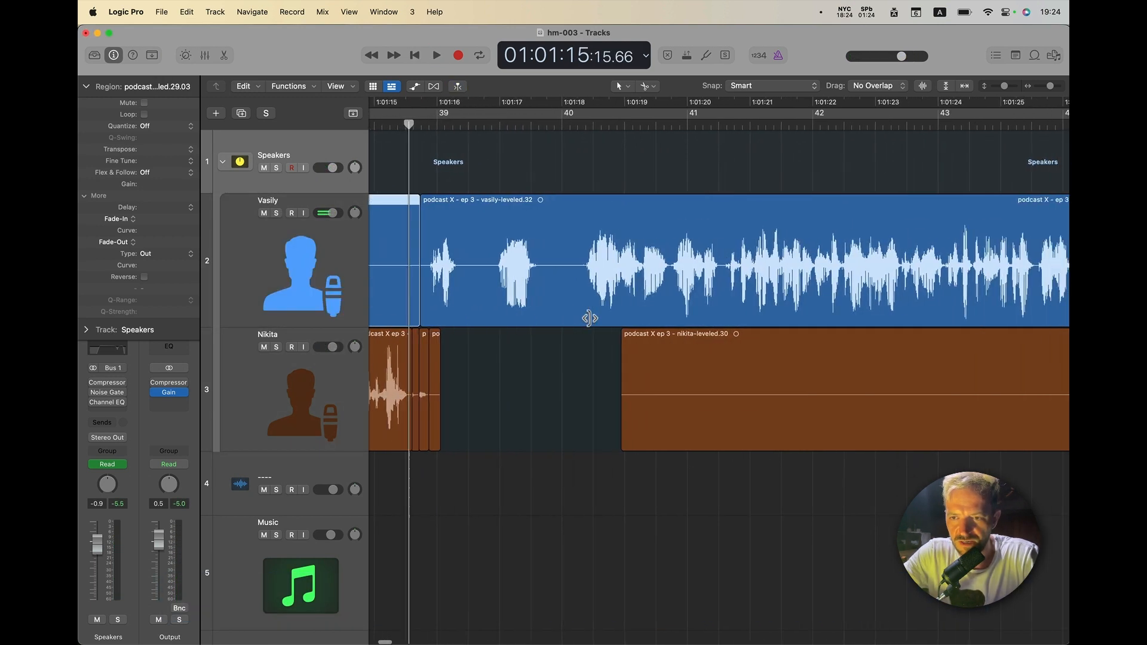
key("super+Left")
key("super+Left")
key("super+Left")
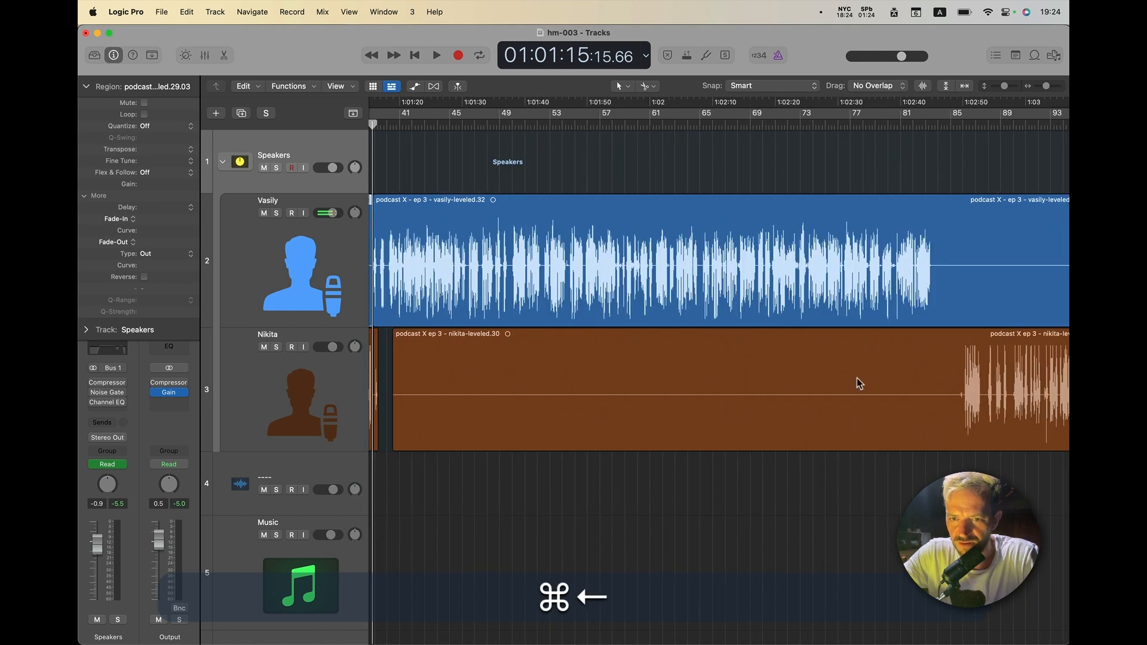
left_click(859, 383)
key("alt+bracketleft")
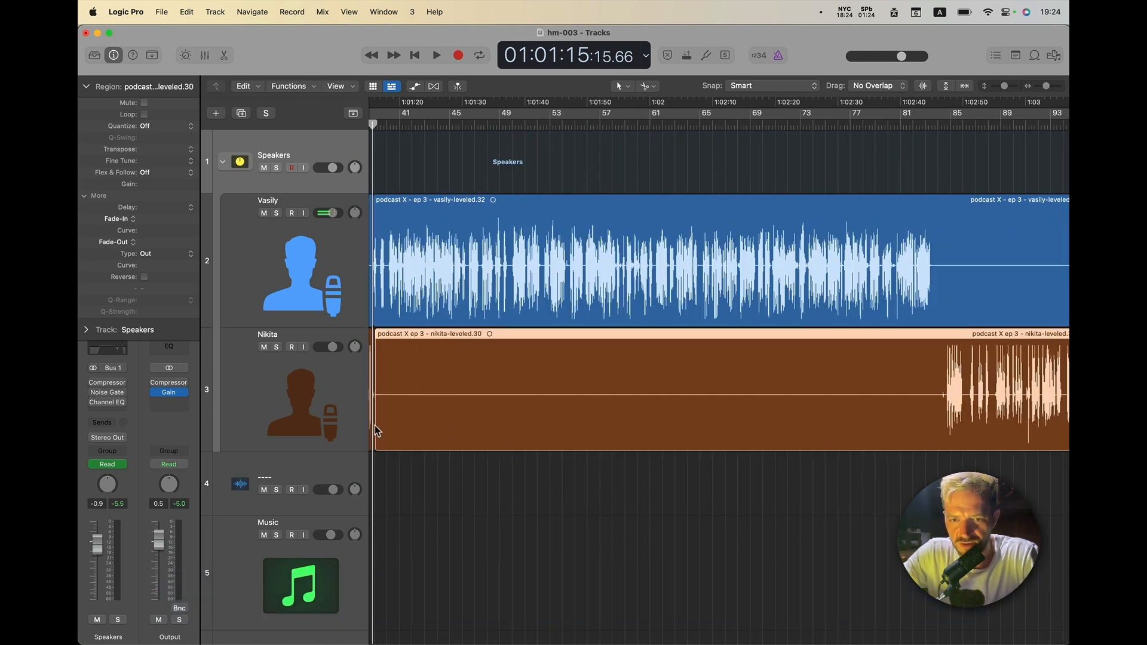
left_click_drag(379, 435, 389, 435)
key("alt+bracketleft")
scroll(879, 319, "left", 5)
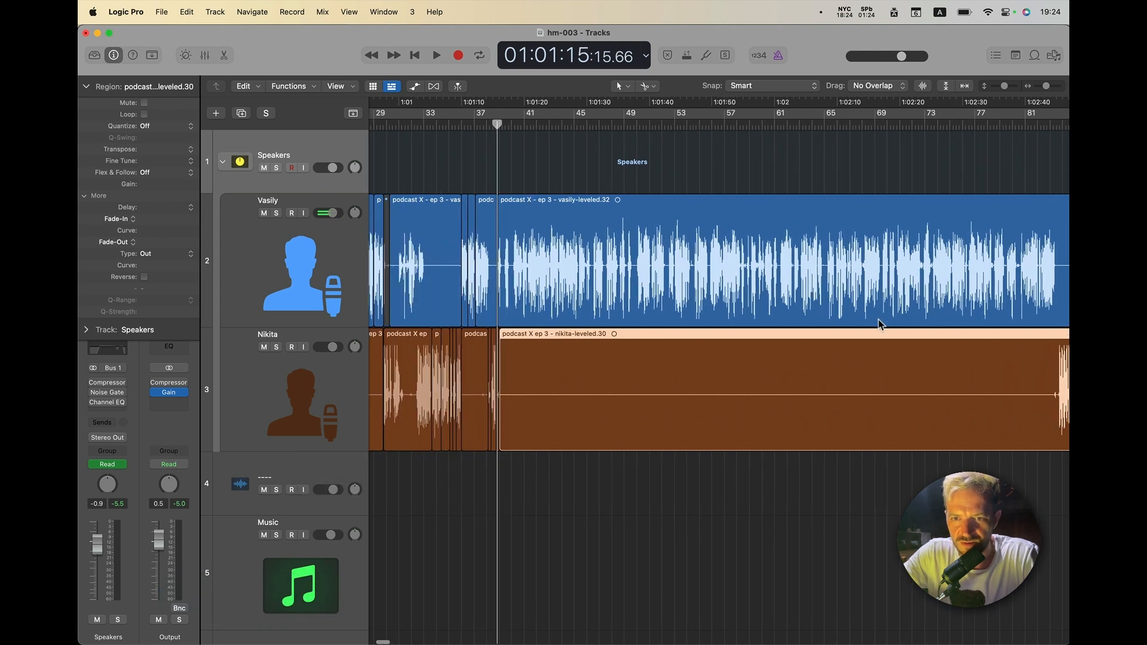
left_click(672, 305)
scroll(671, 305, "right", 5)
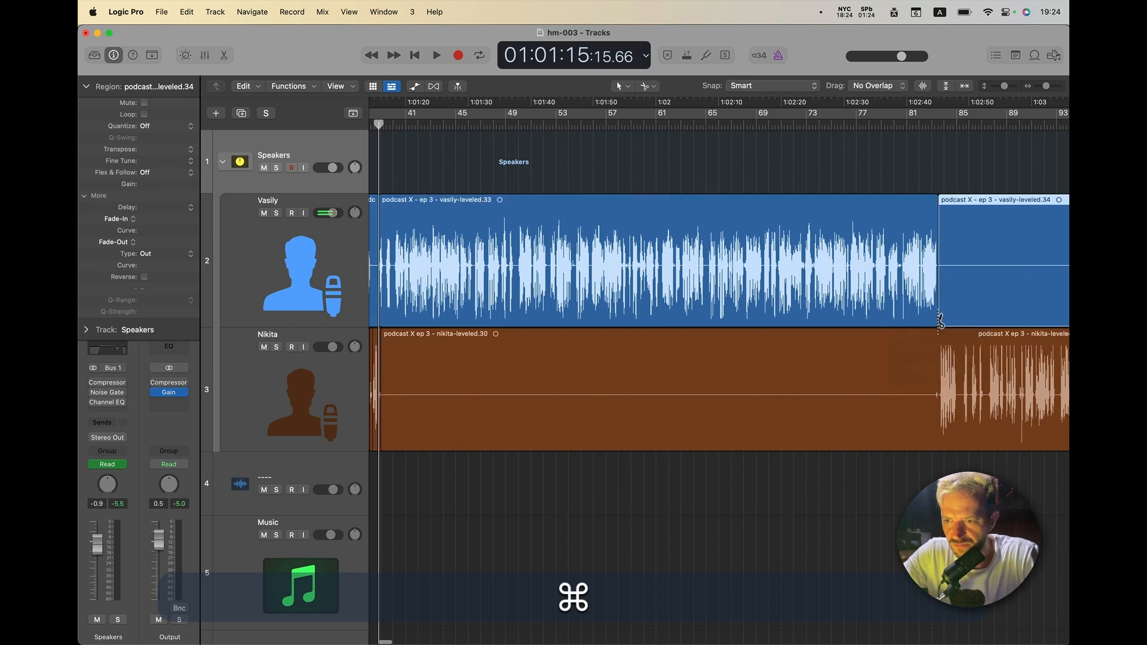
key("cmd+Right")
key("cmd+z")
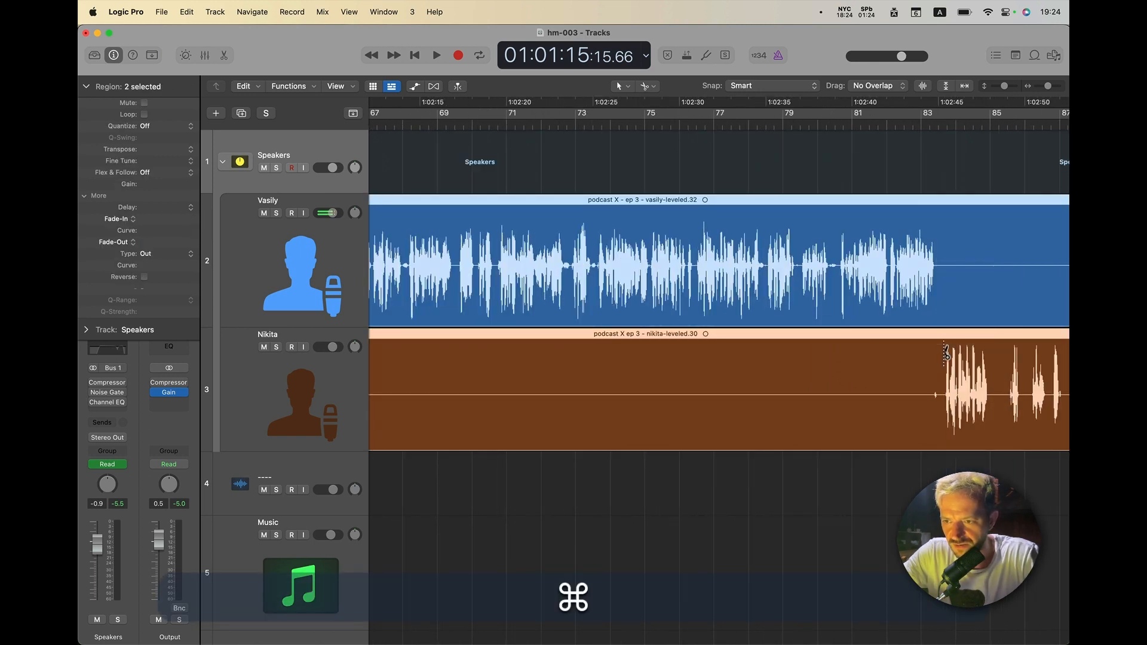
Step: Split both speakers' regions at about 01:02:45, remove silence from the first speaker's preceding speech, and close its gaps
left_click(942, 333)
key("super+Left")
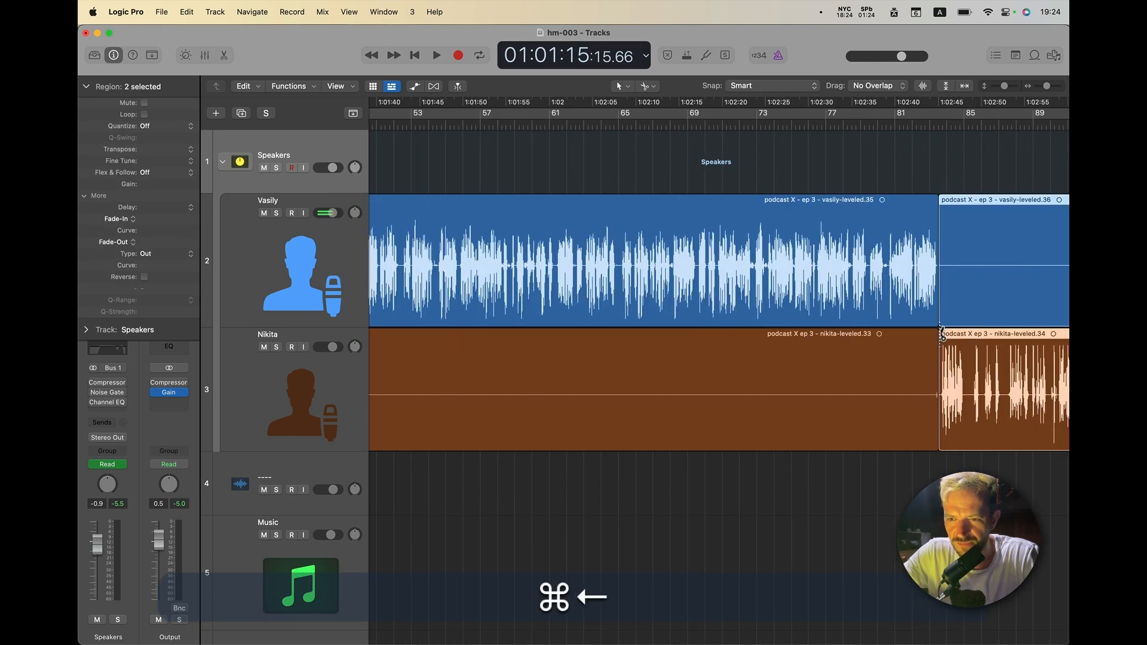
key("ctrl+x")
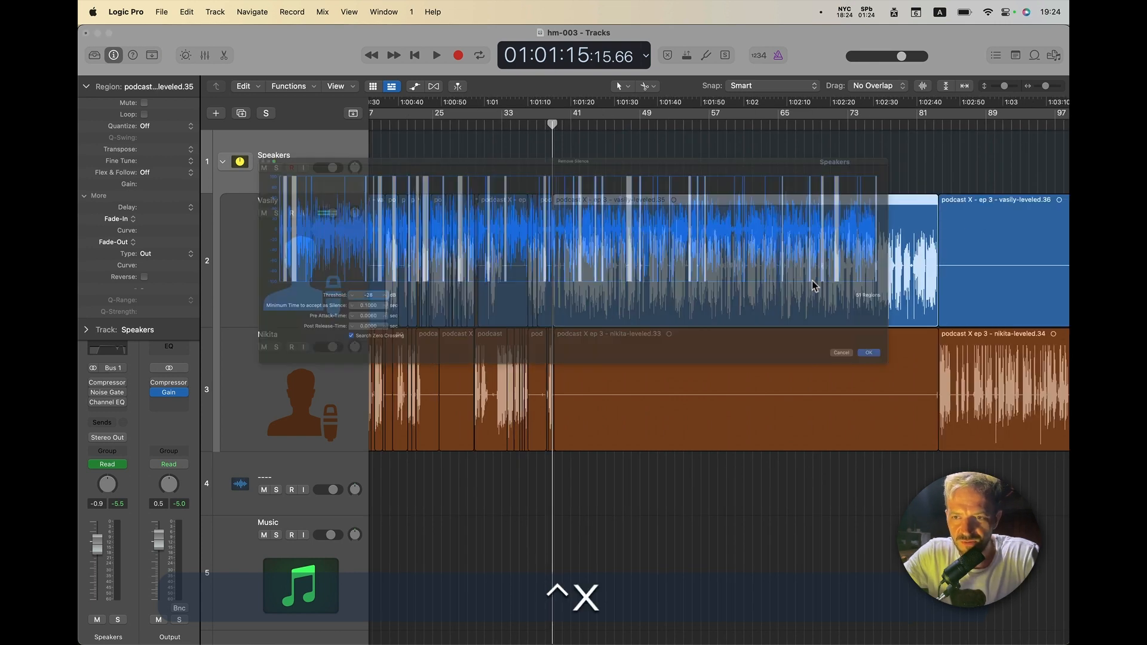
key("ctrl+alt+Return")
key("alt+bracketleft")
key("super+Right")
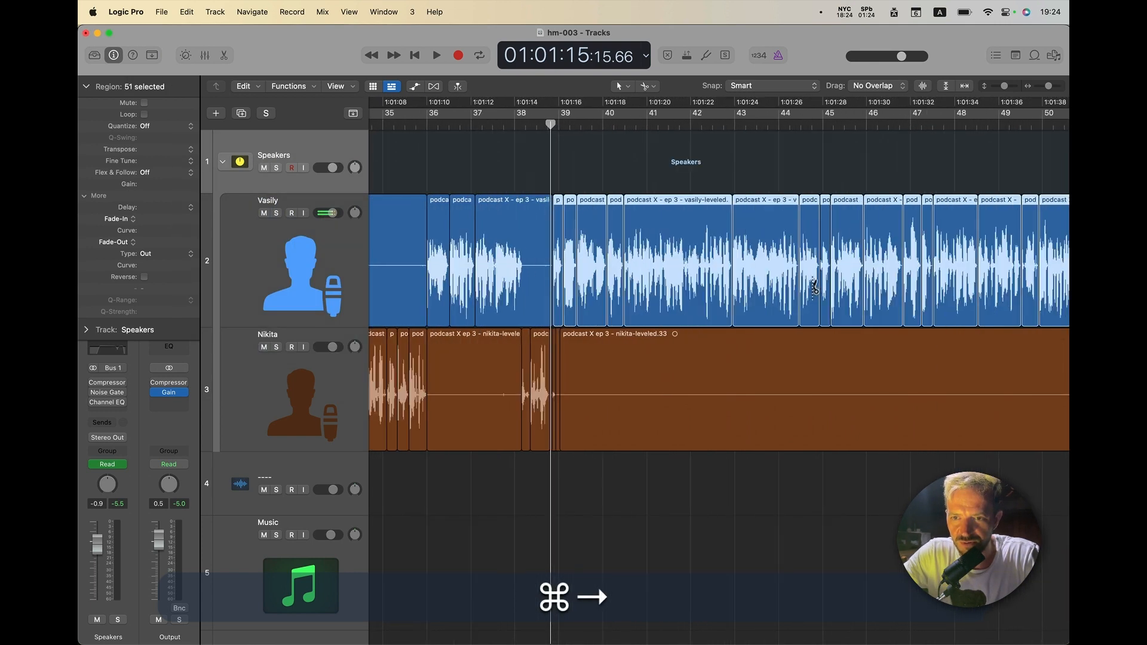
Step: Review the first speaker's tightened speech up to its end and play it back from about 01:01:15 and from 01:01:30
scroll(814, 285, "right", 10)
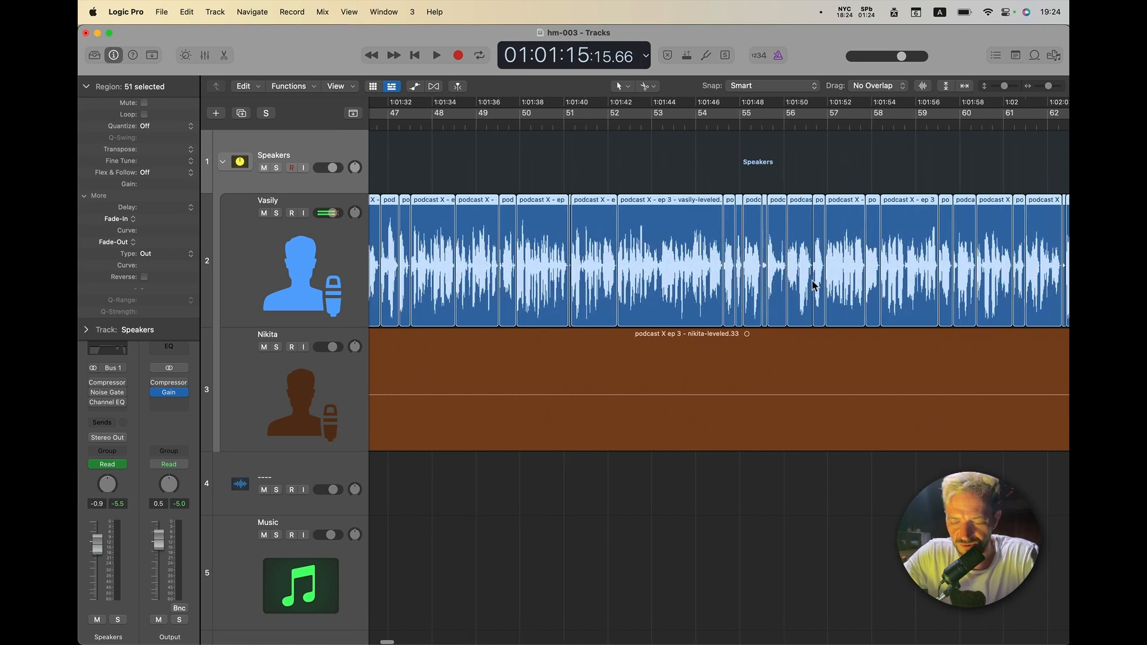
scroll(814, 286, "left", 12)
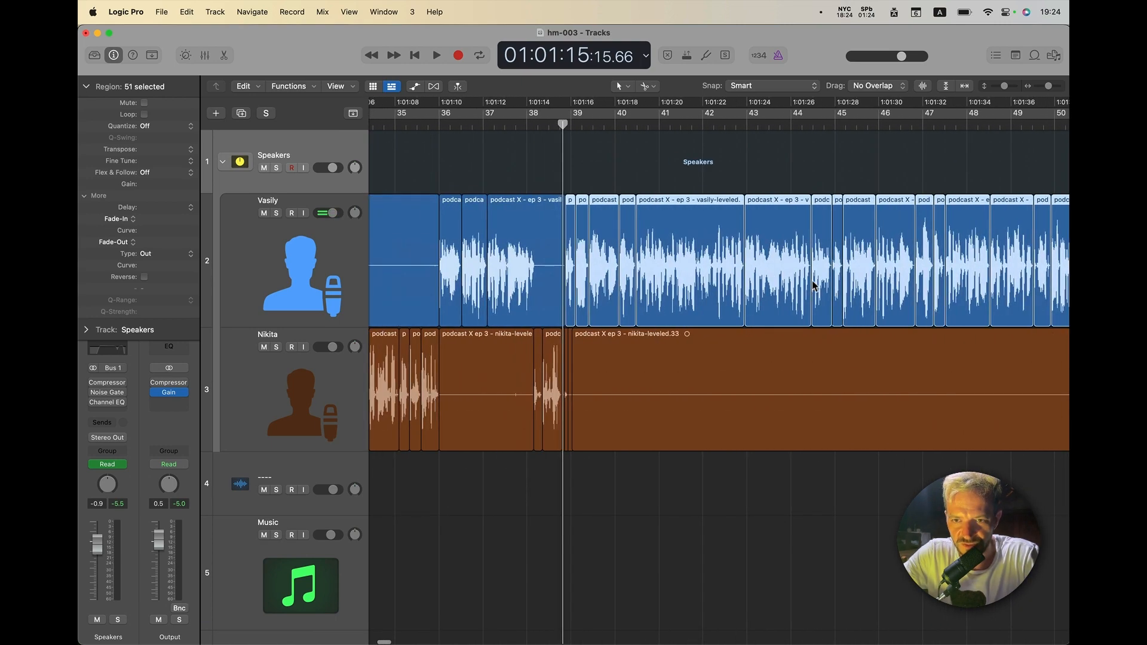
key("space")
scroll(843, 301, "right", 12)
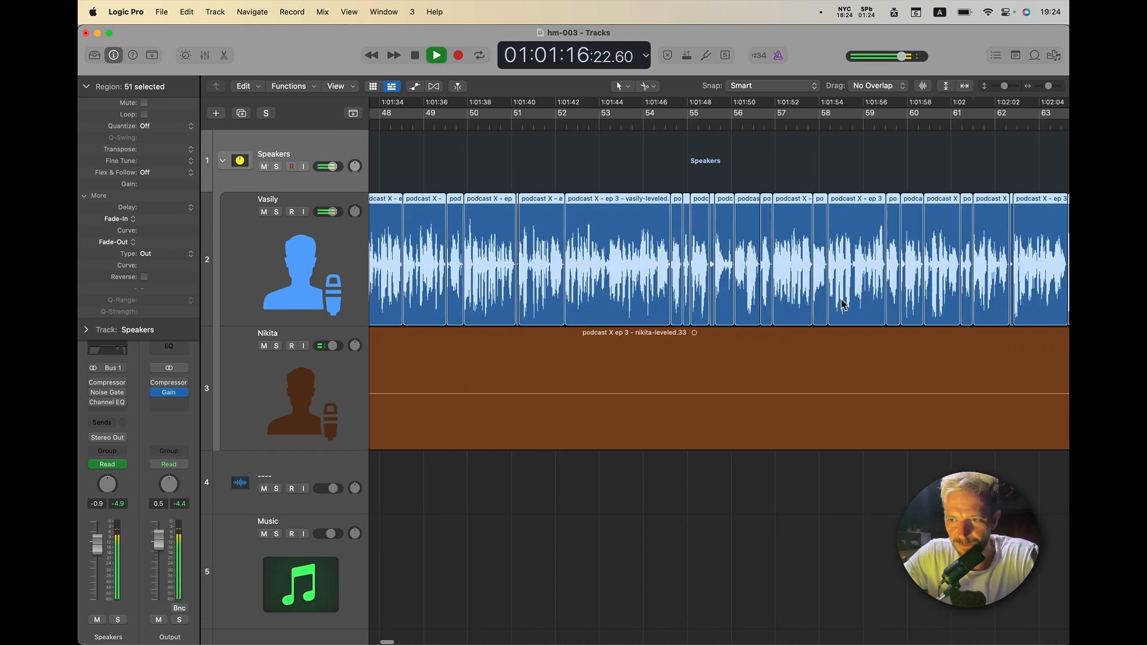
scroll(842, 301, "right", 12)
key("space")
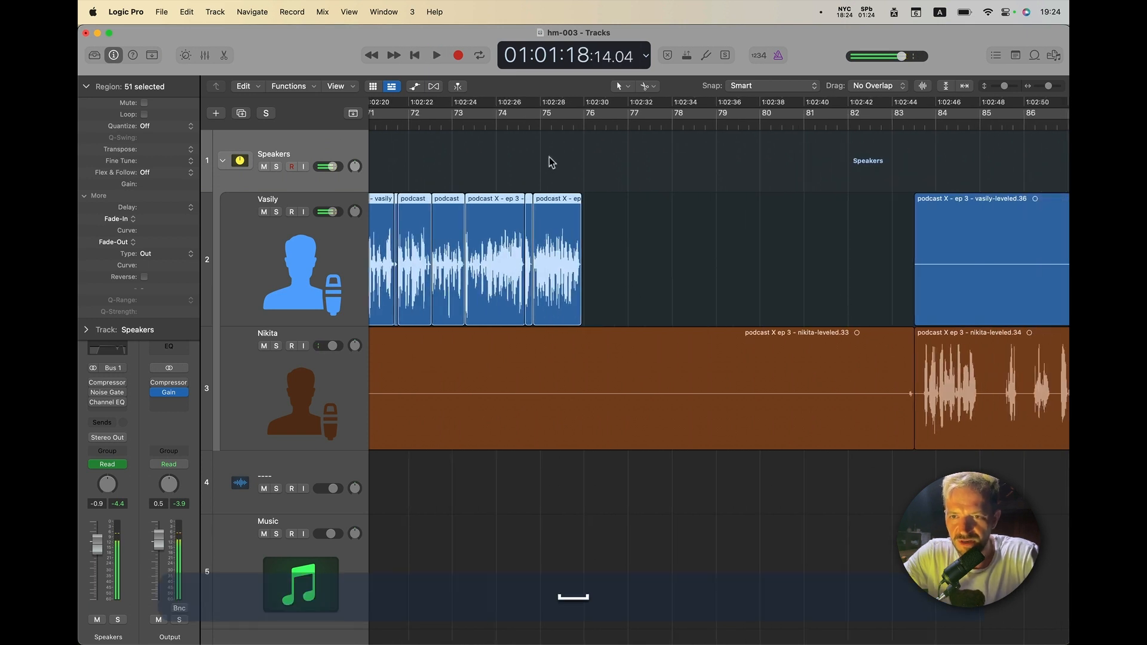
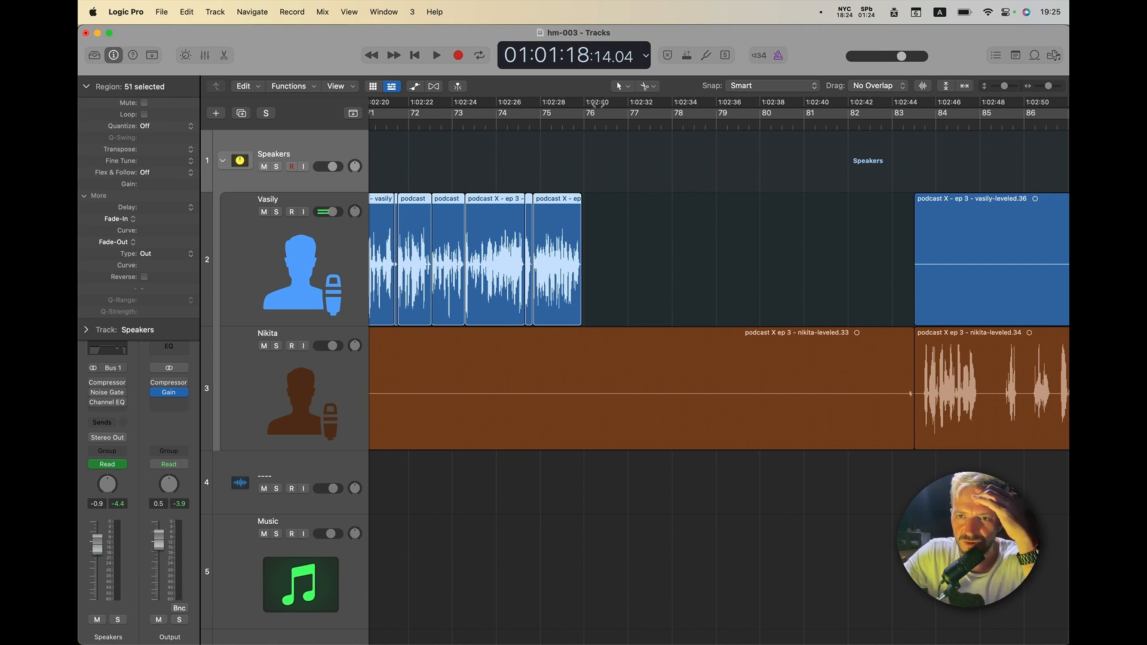
left_click_drag(597, 103, 582, 107)
left_click_drag(584, 106, 630, 106)
key("super+Left")
scroll(630, 135, "left", 10)
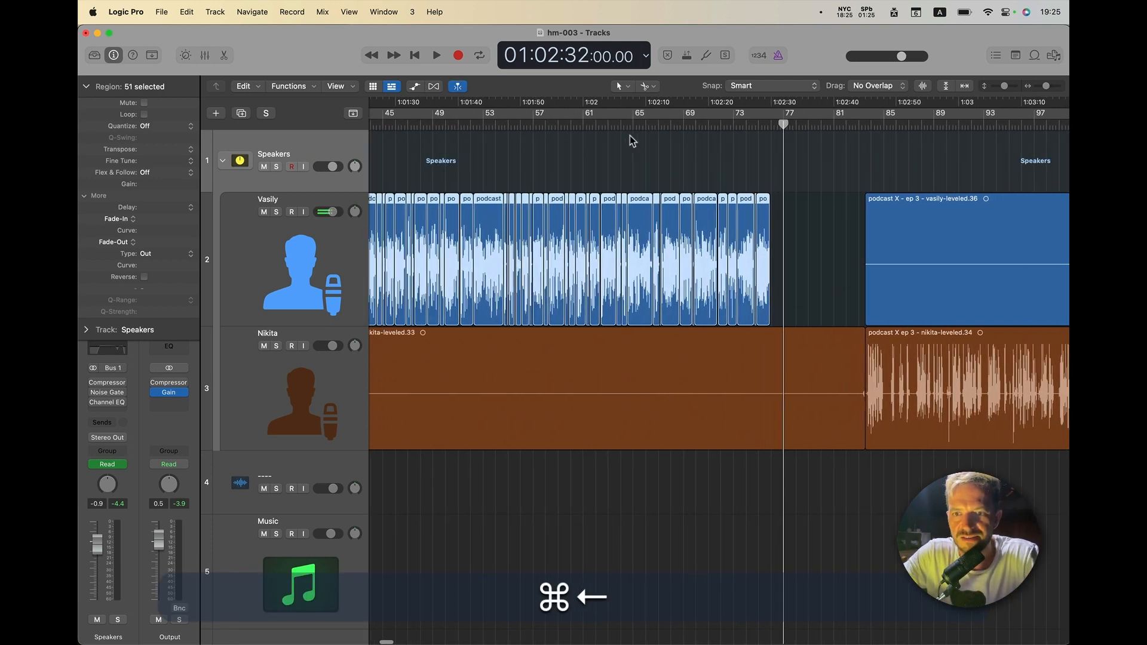
left_click(550, 127)
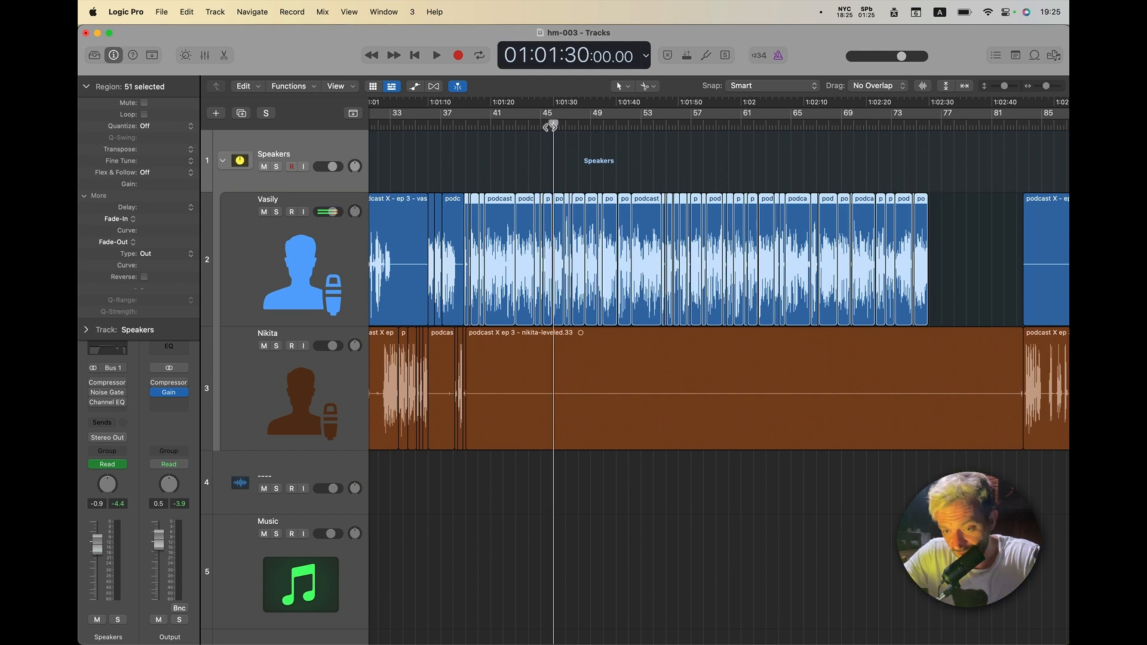
key("space")
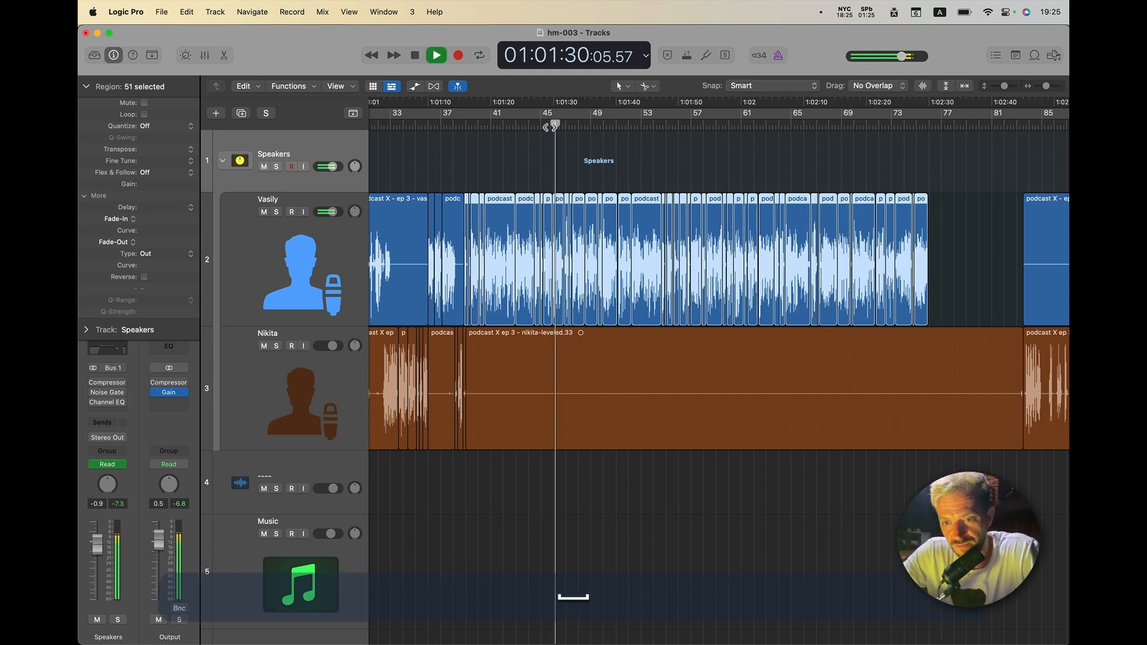
Step: Move both speakers' remaining regions earlier to the end of the first speaker's tightened speech at about 01:02:30
left_click(976, 436)
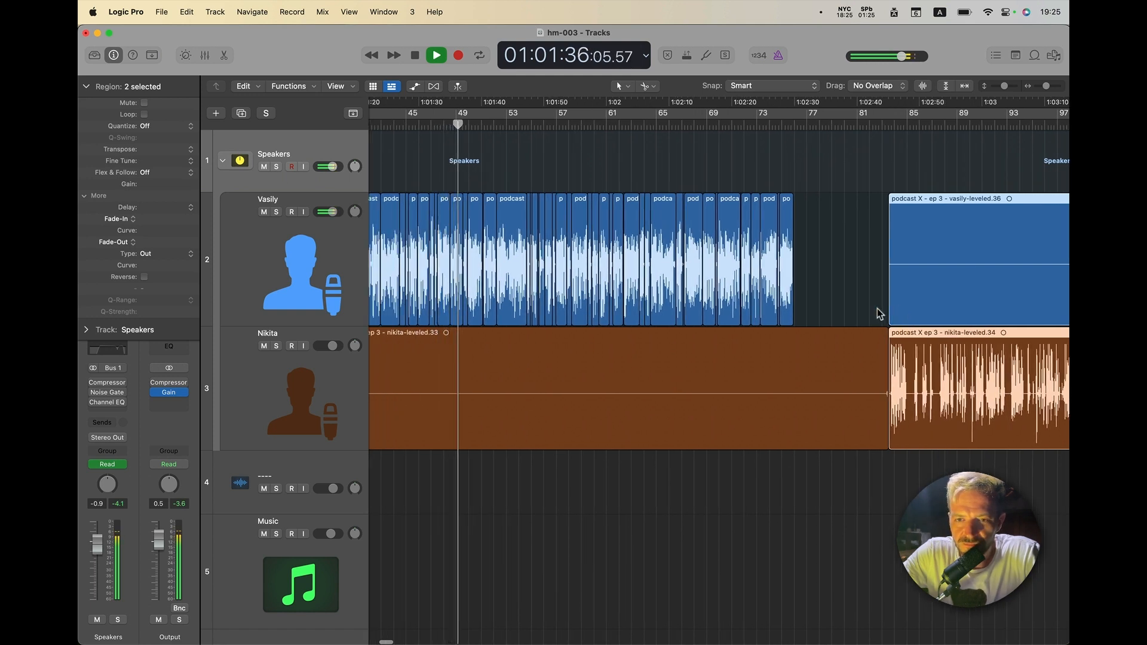
key("space")
left_click_drag(925, 305, 839, 312)
key("super+Right")
key("super+Right")
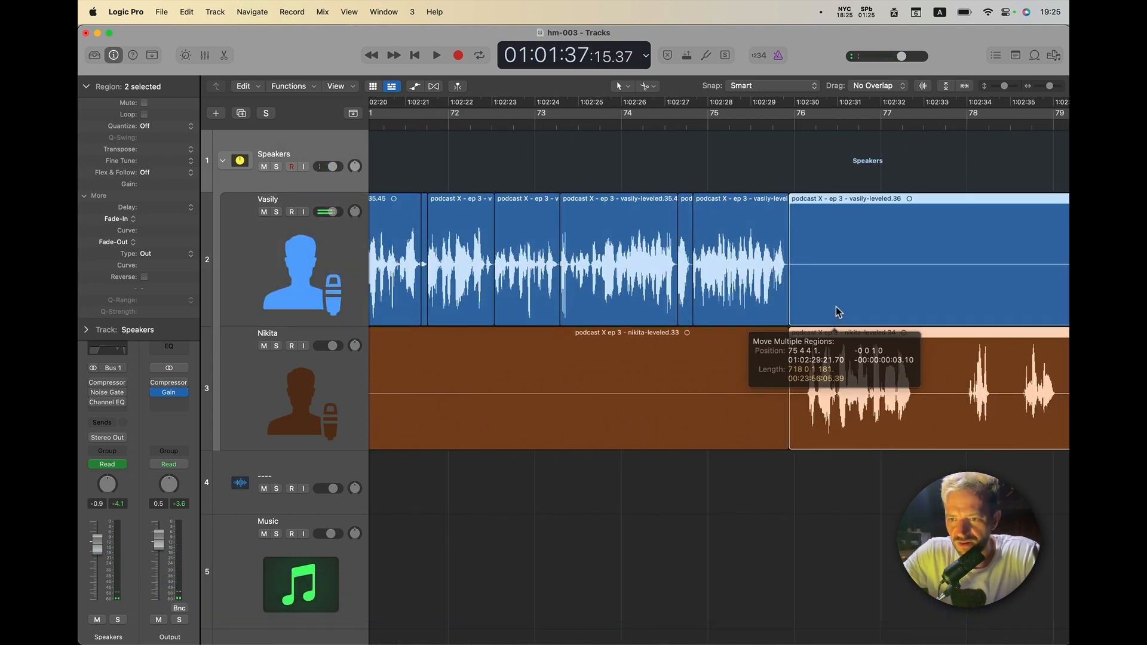
key("super+Left")
key("super+Left")
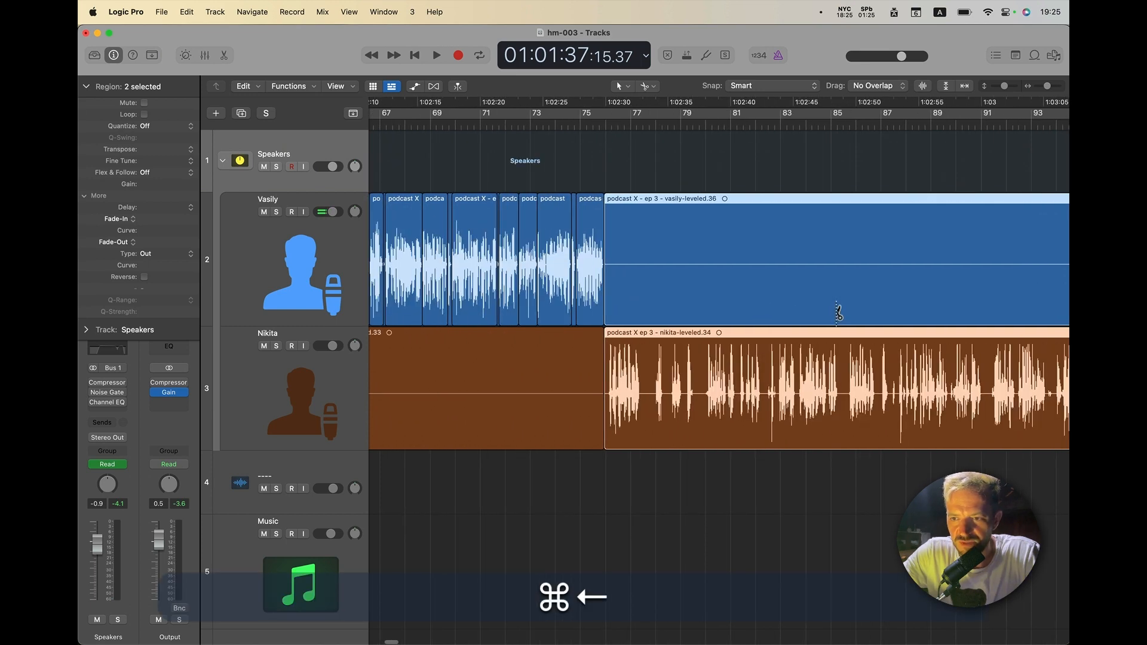
Step: Locate the first speaker's short interjection at about 01:03:20 and listen to how it overlaps the second speaker
key("super+Left")
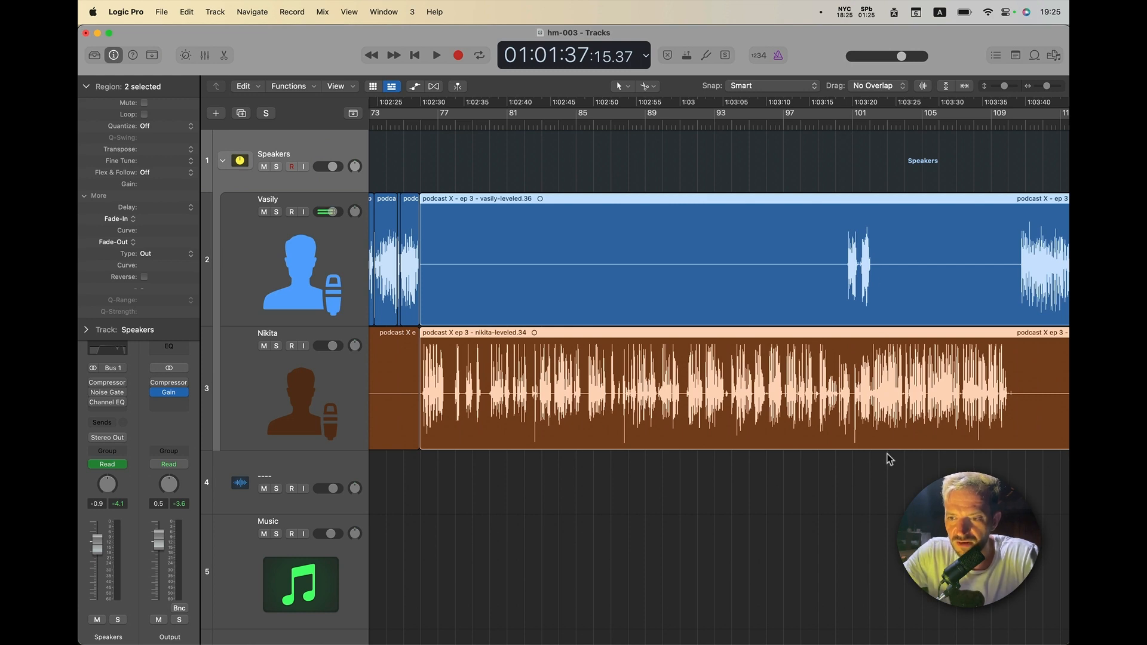
key("super+Right")
key("super+Right")
key("super+Right")
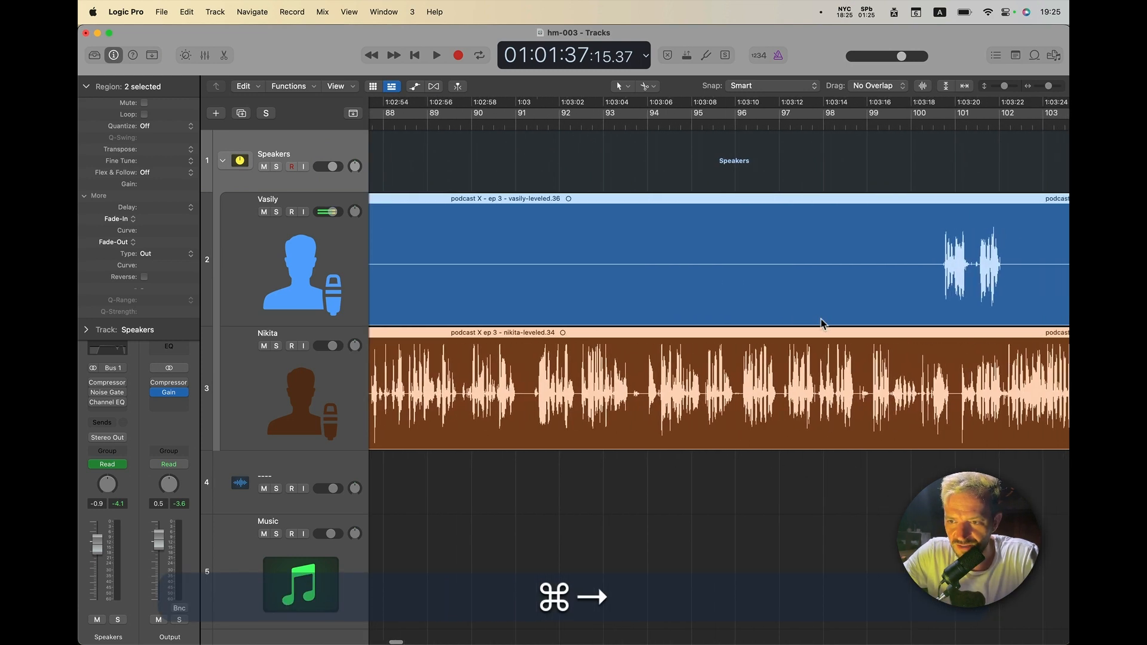
left_click(740, 127)
key("space")
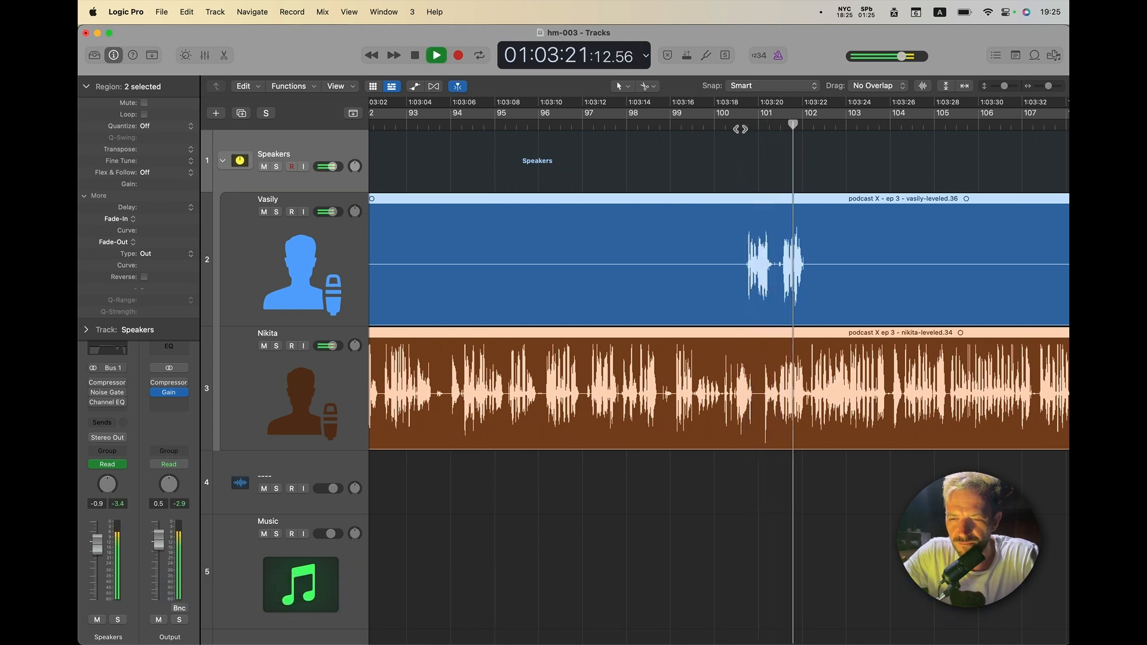
key("space")
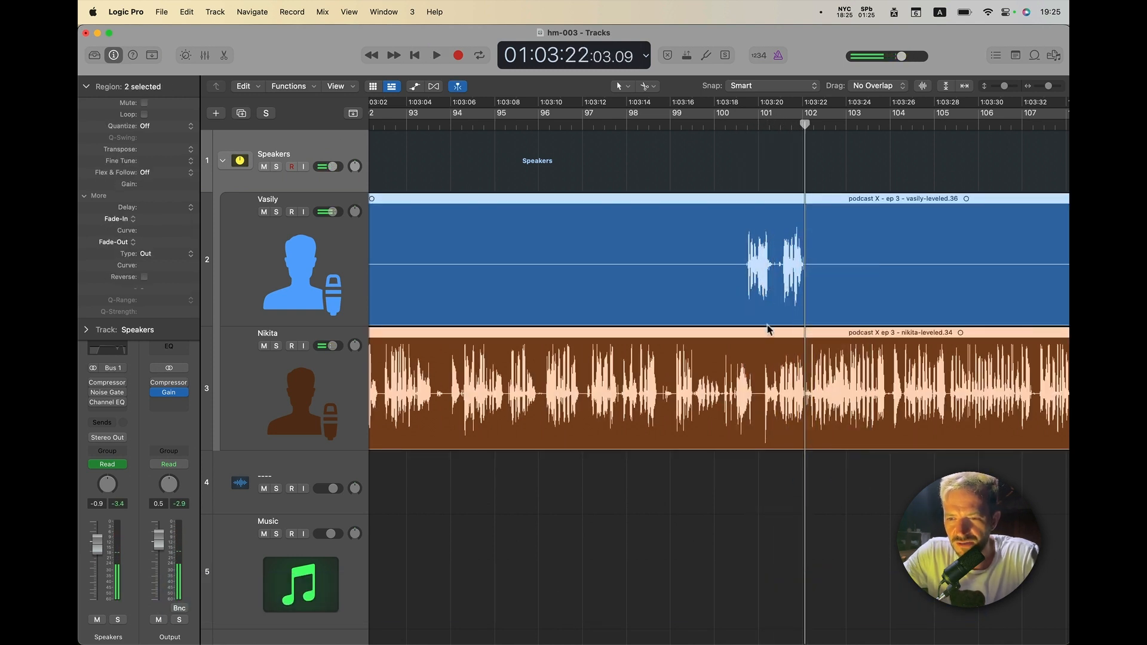
Step: Split both speakers' regions at about 01:03:19, just before the first speaker's interjection
key("super+Right")
key("super+Right")
key("super+Right")
key("super+Right")
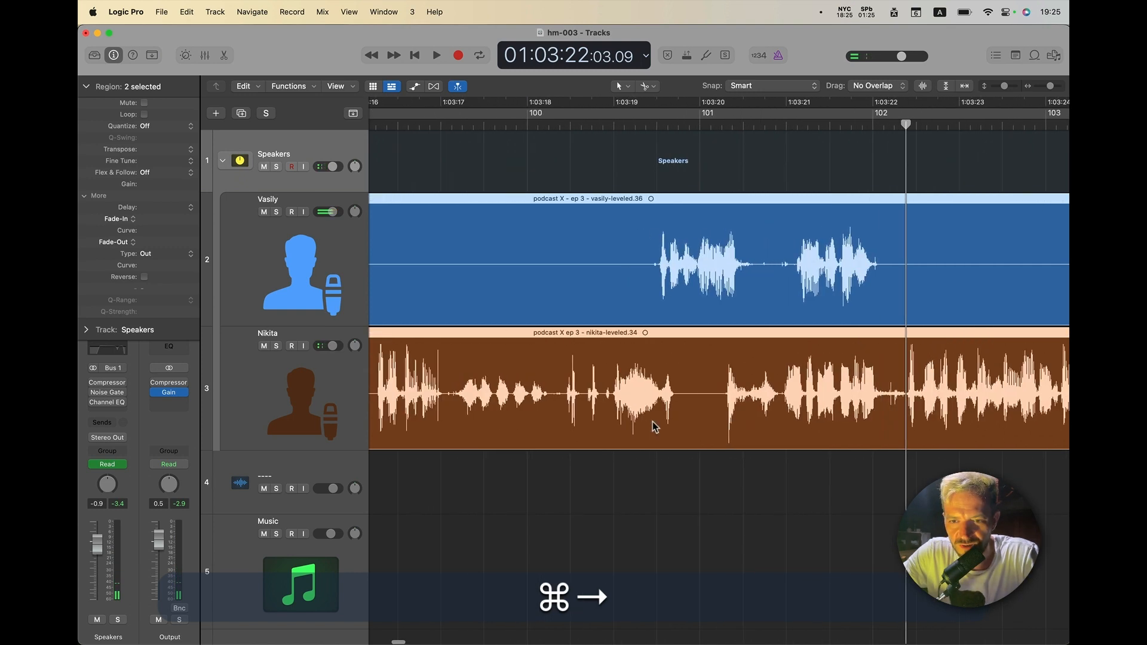
key("super+Left")
key("super+Left")
key("super+Left")
key("super+Left")
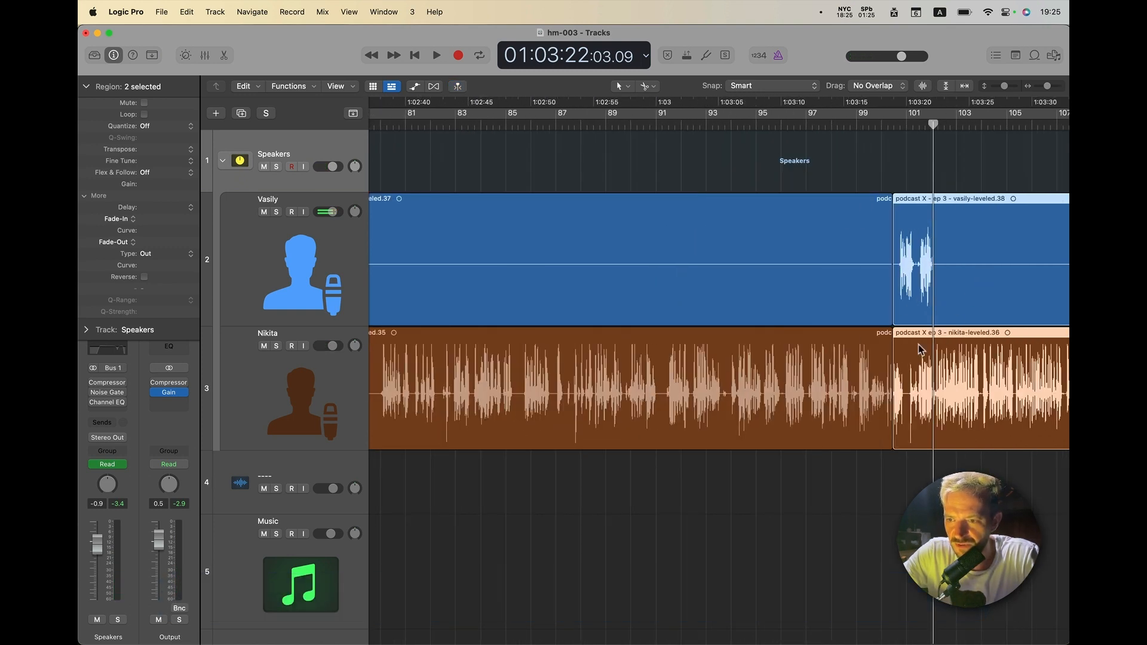
scroll(919, 345, "left", 5)
Step: Remove silence from the second speaker's speech between about 01:02:30 and 01:03:19 using a -28 dB threshold, and close its gaps
left_click(874, 380)
key("ctrl+x")
key("ctrl+Return")
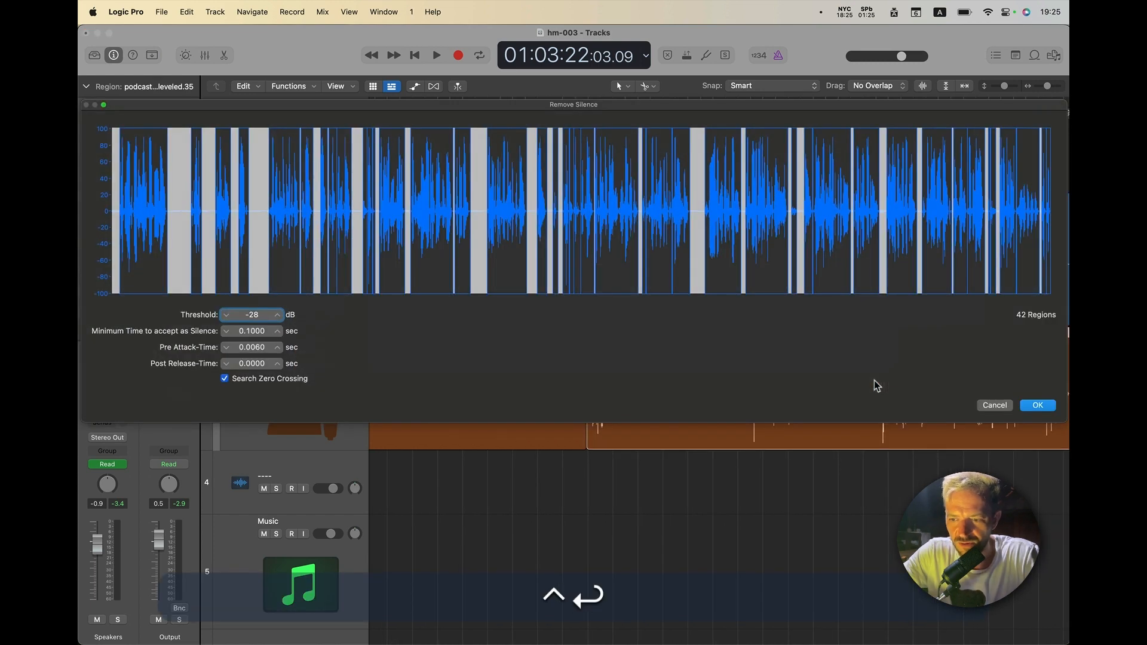
key("alt+[")
scroll(873, 381, "right", 5)
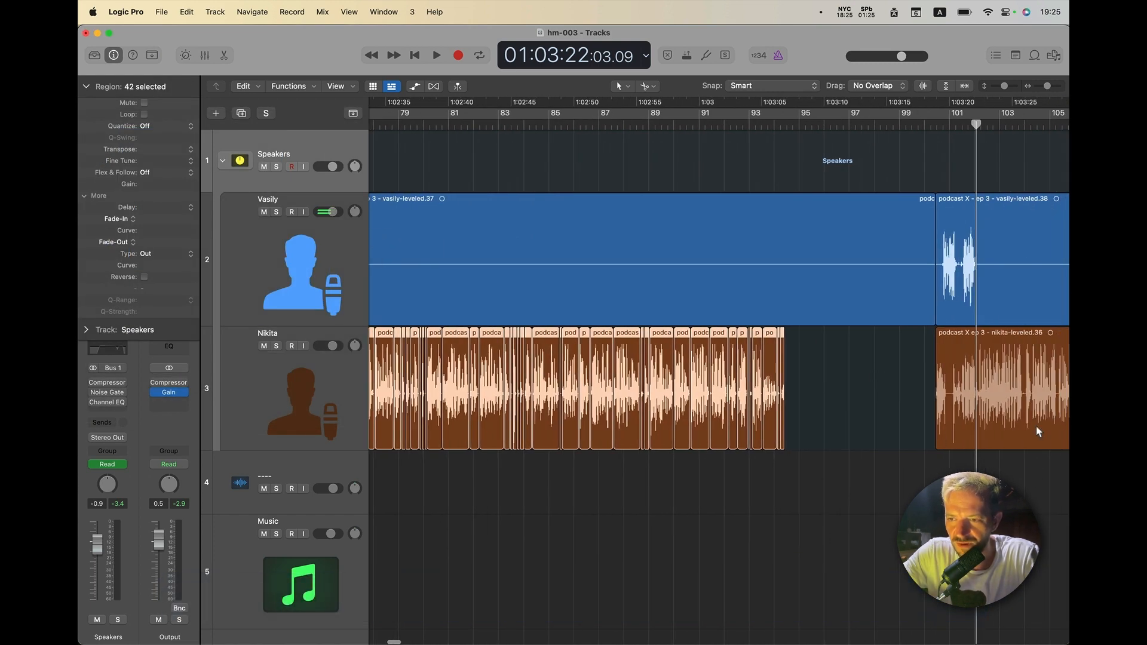
Step: Move both speakers' following regions earlier to meet the end of the second speaker's tightened speech at about 01:03:07
left_click_drag(1038, 455, 818, 308)
key("super+Right")
key("super+Right")
key("super+Right")
key("super+Right")
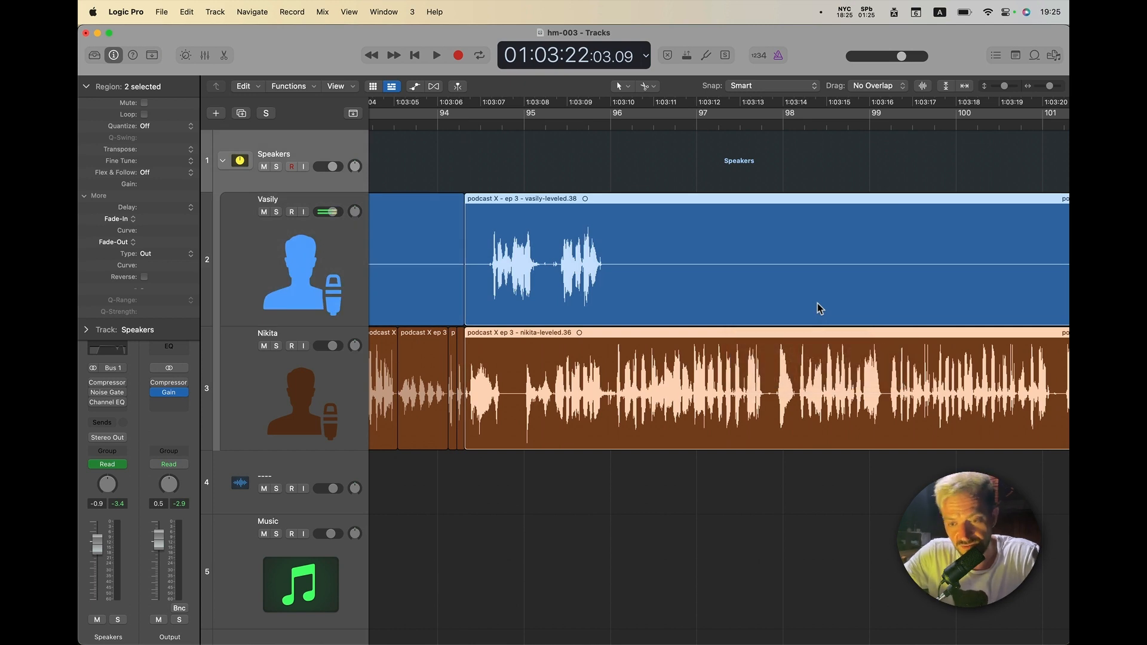
Step: Isolate the first speaker's interjection with a split at about 01:03:10, remove its silence, and close its gaps
left_click(559, 290)
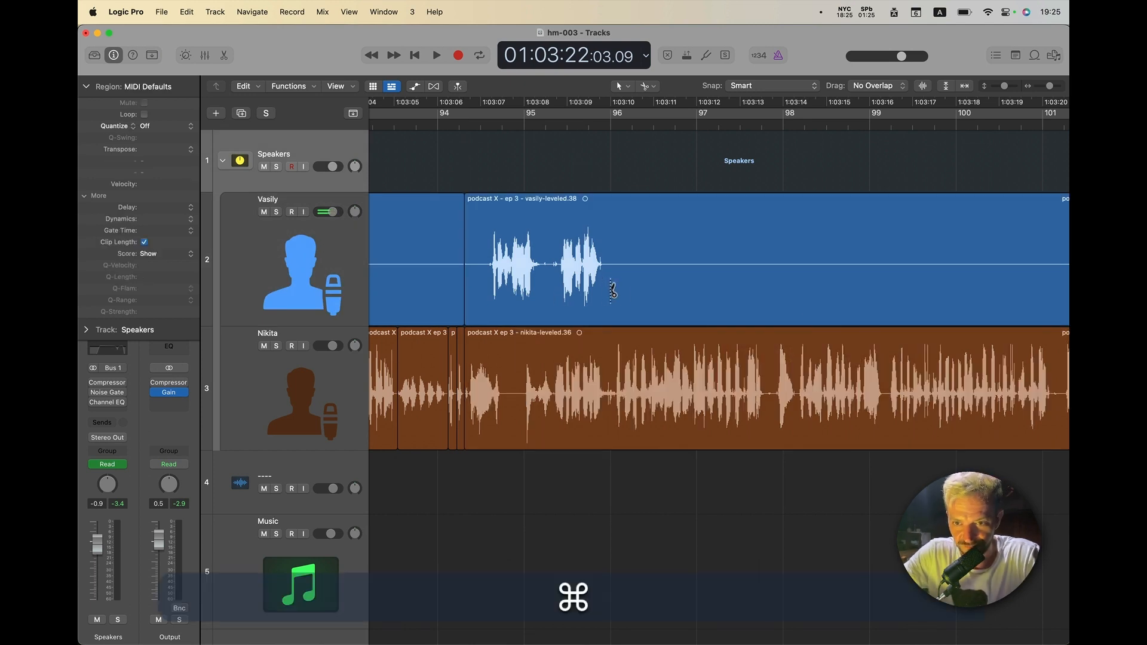
left_click(621, 293, "super")
left_click(568, 293)
key("ctrl+super+x")
key("ctrl+alt+Return")
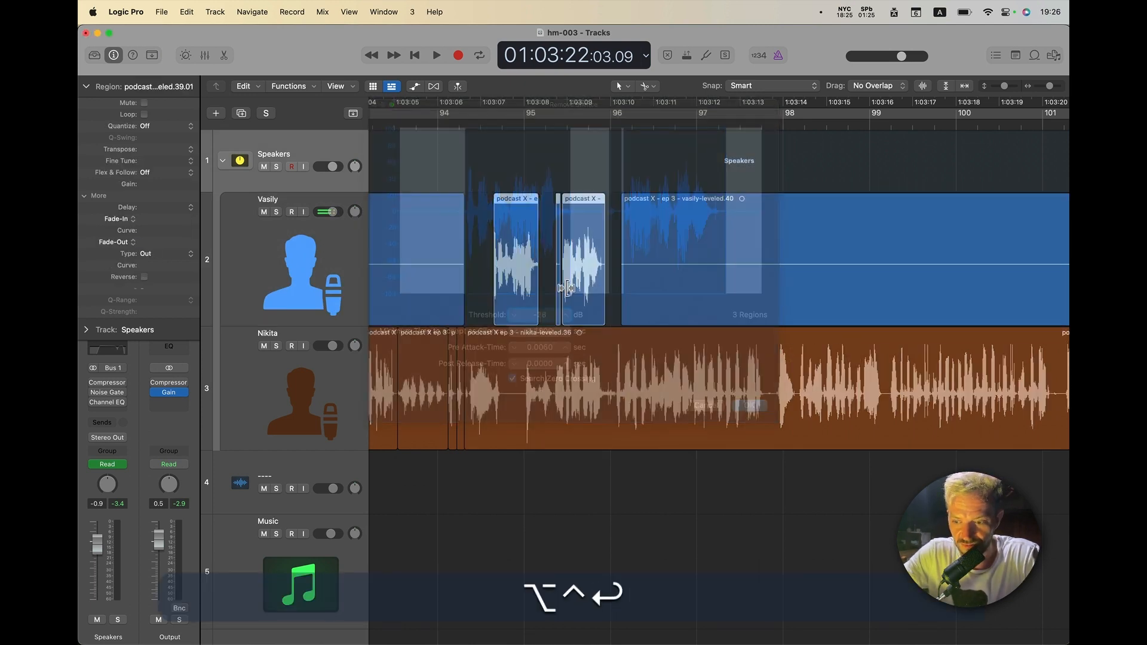
key("alt+bracketleft")
Step: Shift the interjection fragments slightly earlier, extend the regions to fill the gaps around them, and play back the overlap
left_click_drag(496, 310, 638, 313)
key("space")
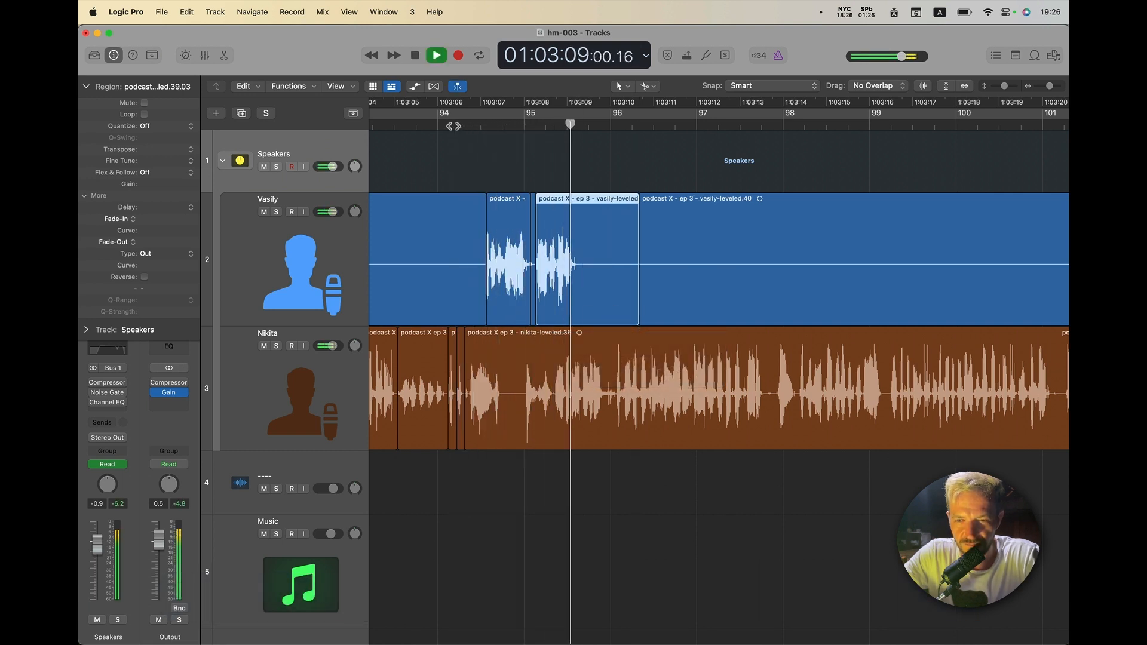
scroll(671, 300, "right", 5)
key("super+Left")
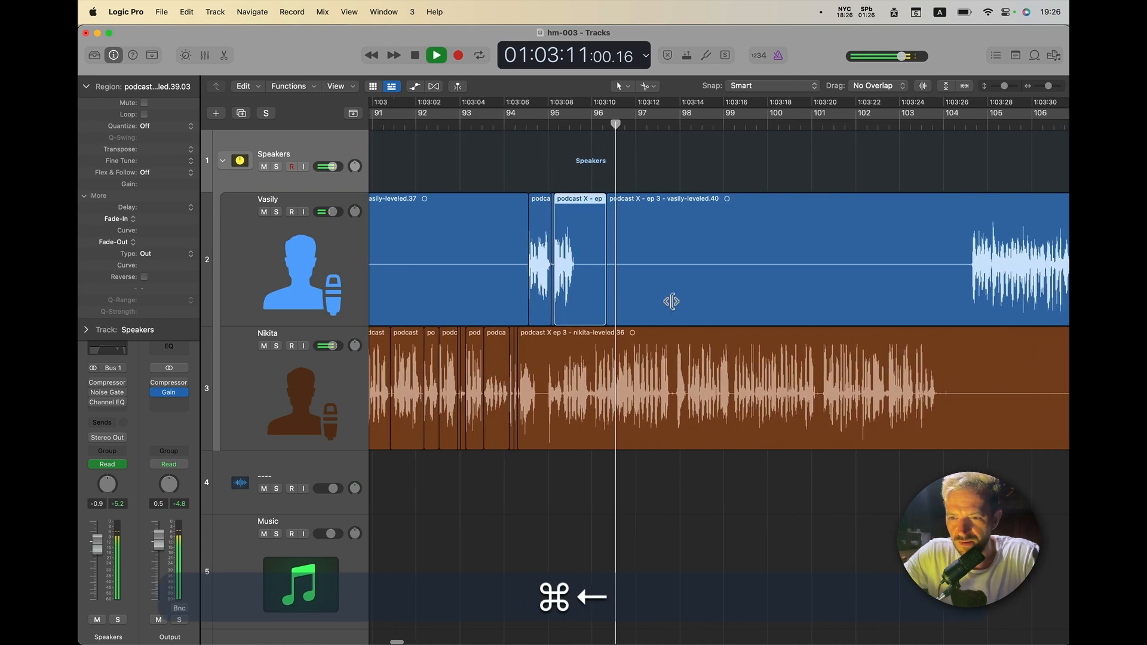
key("space")
Step: Split both speakers' regions at about 01:03:27, just before the first speaker's next reply
key("super+a")
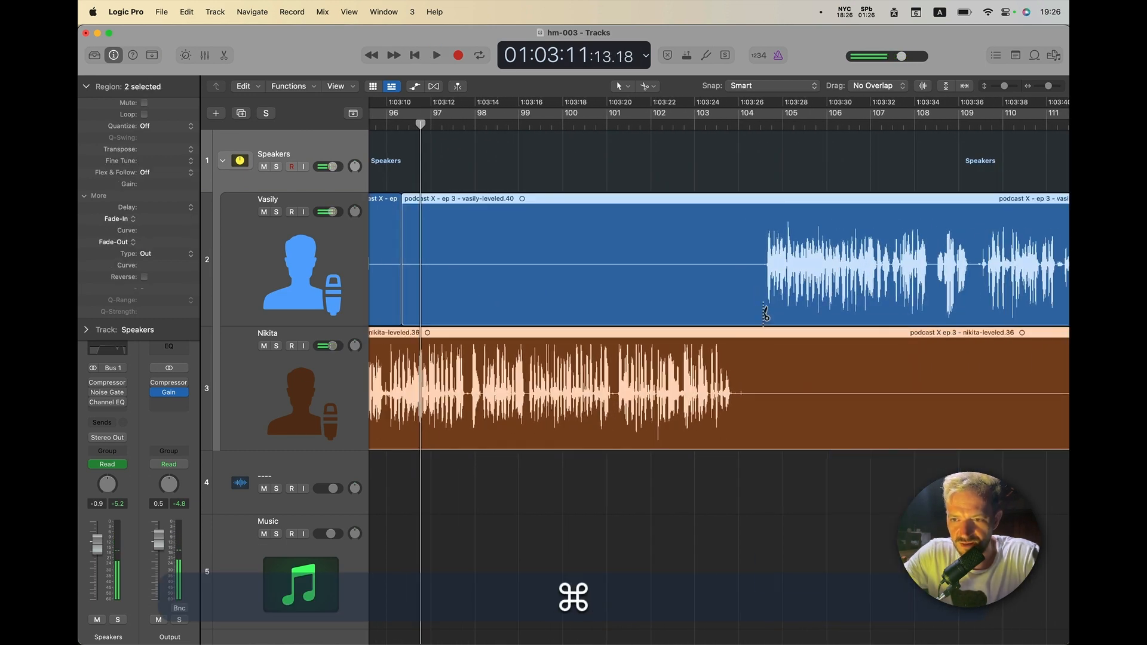
left_click(762, 310, "super")
scroll(671, 400, "left", 3)
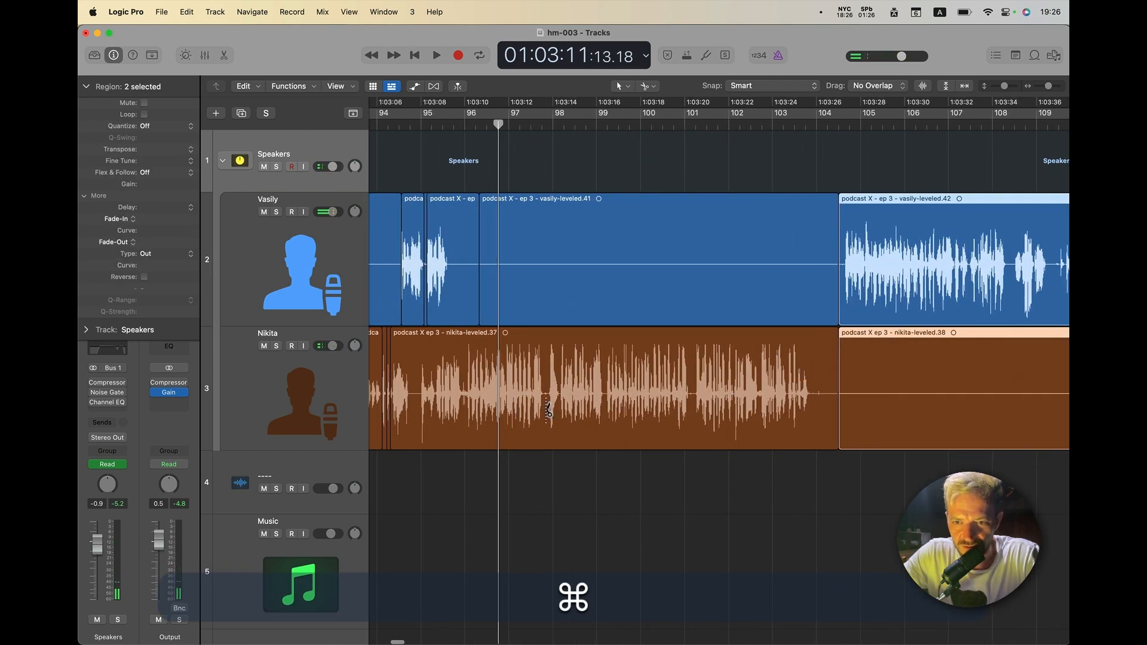
Step: Split the second speaker's region at about 01:03:14, remove silence from the part after it, and close its gaps
left_click(548, 414, "super")
key("ctrl+super+x")
key("ctrl+Return")
key("alt+bracketleft")
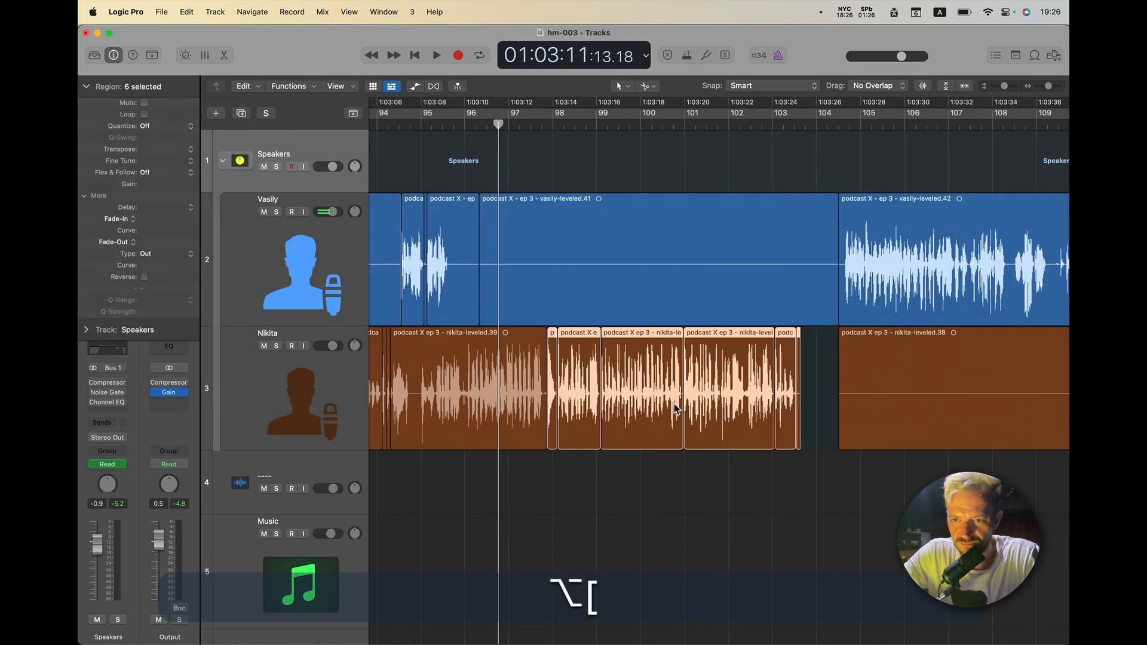
Step: Move both speakers' regions from 01:03:27 earlier to the end of the second speaker's tightened speech at about 01:03:25
scroll(676, 404, "right", 3)
left_click_drag(882, 517, 819, 286)
left_click(859, 324)
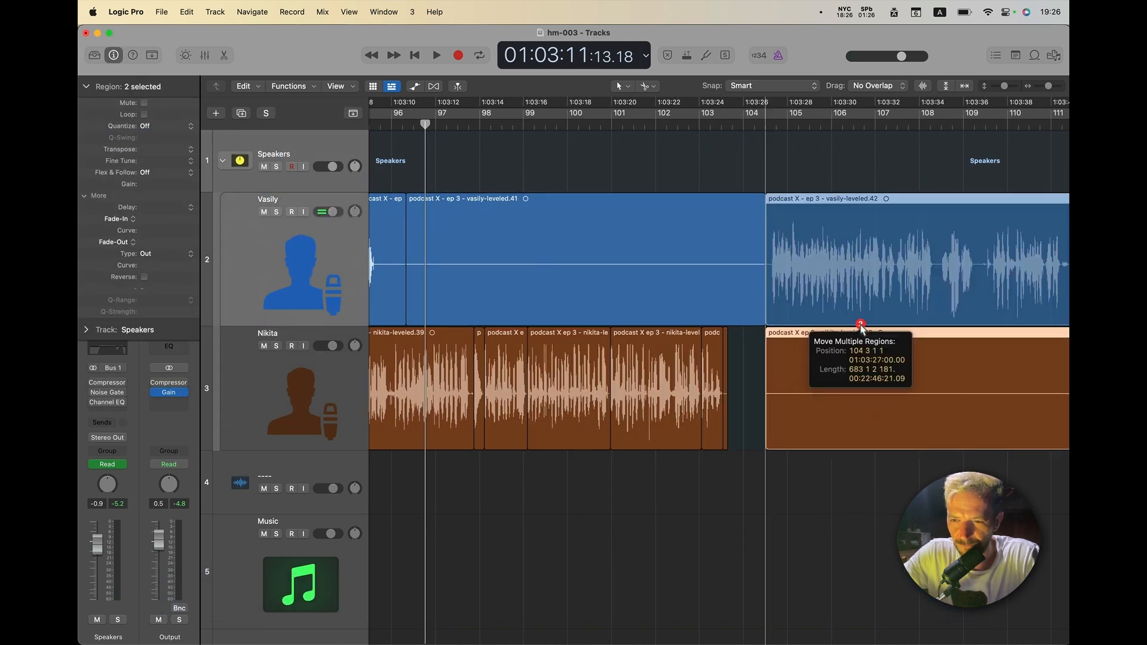
left_click(897, 400, "shift")
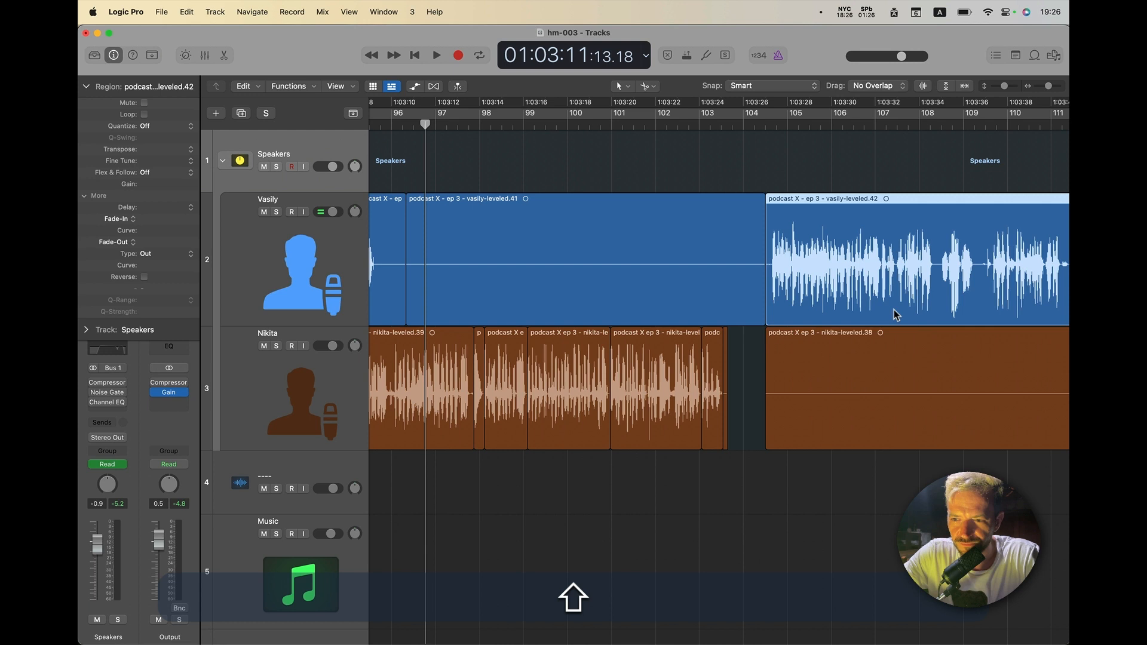
left_click(889, 426, "shift")
left_click_drag(894, 285, 734, 305)
key("super+Right")
key("super+Right")
key("super+Right")
key("super+Left")
key("super+Left")
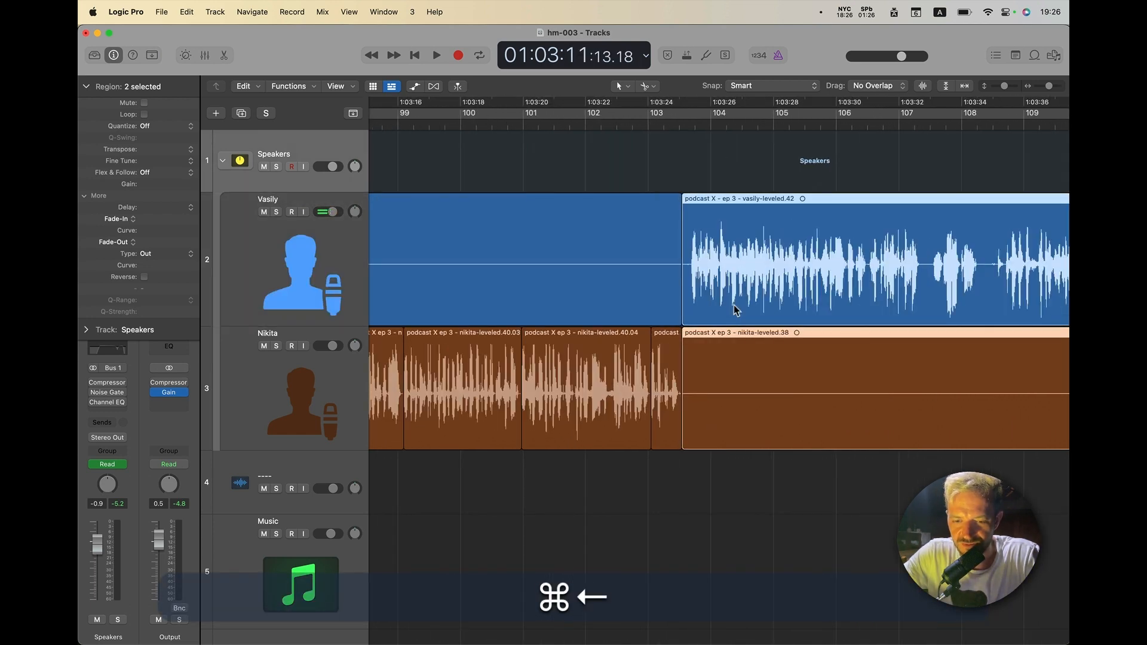
Step: Review the Remove Silence settings for both speakers' remaining regions and leave without applying them
key("ctrl+x")
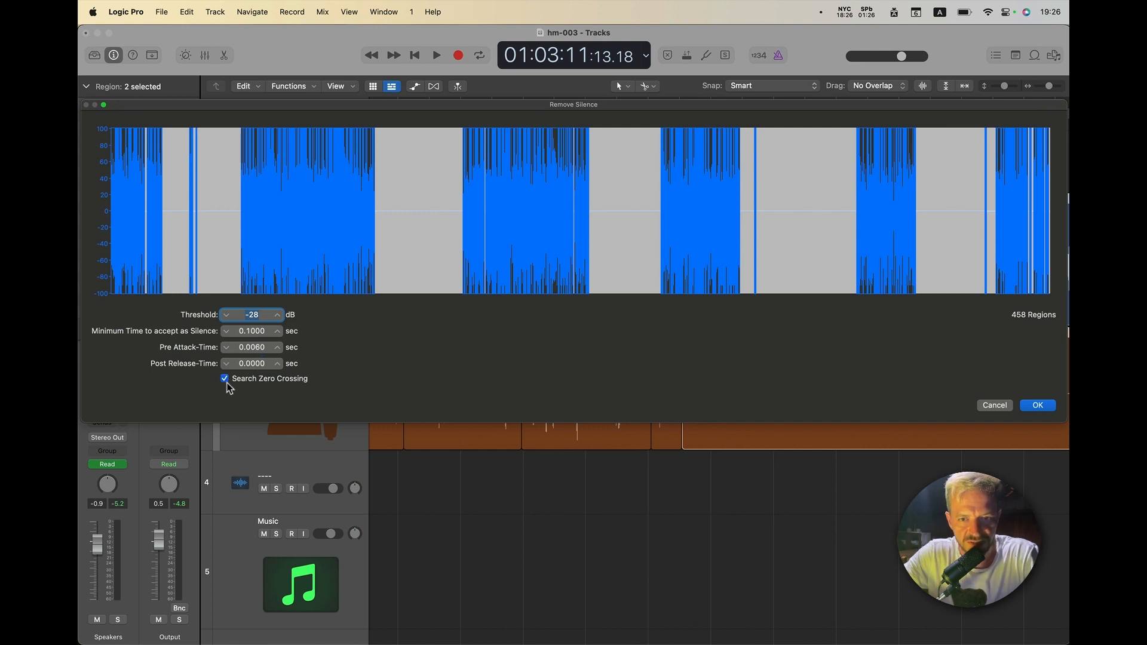
key("Return")
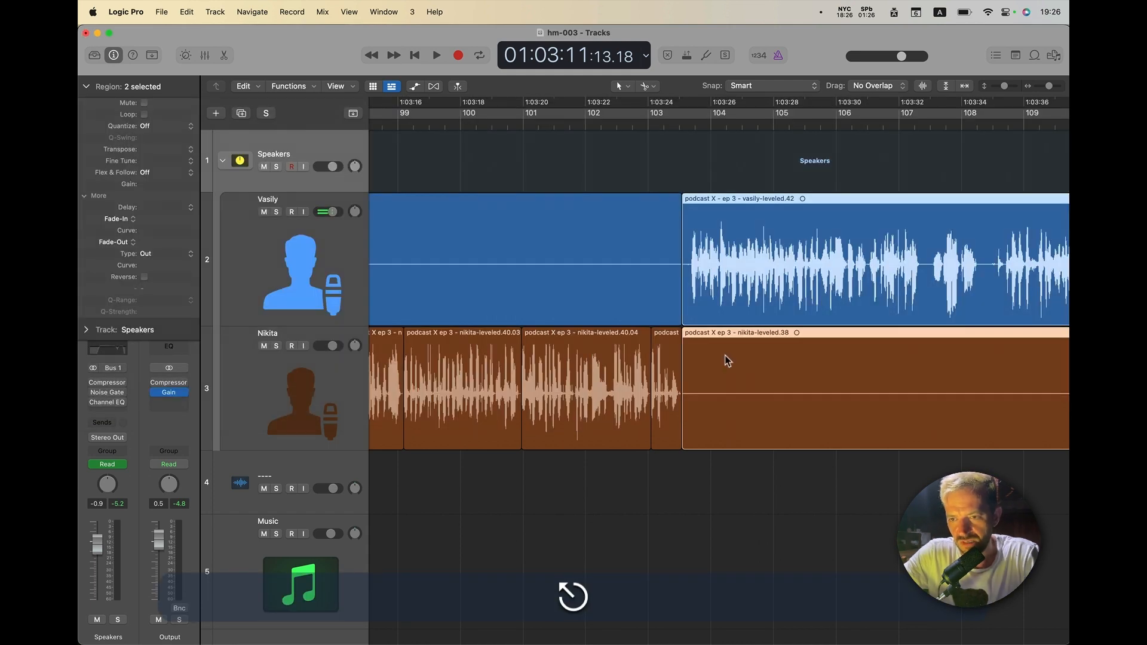
Step: Examine both speakers' remaining unedited regions from about 01:03:25 to the end, comparing them with the already tightened dialogue
scroll(725, 359, "right", 5)
key("super+Left")
key("super+Left")
key("super+Left")
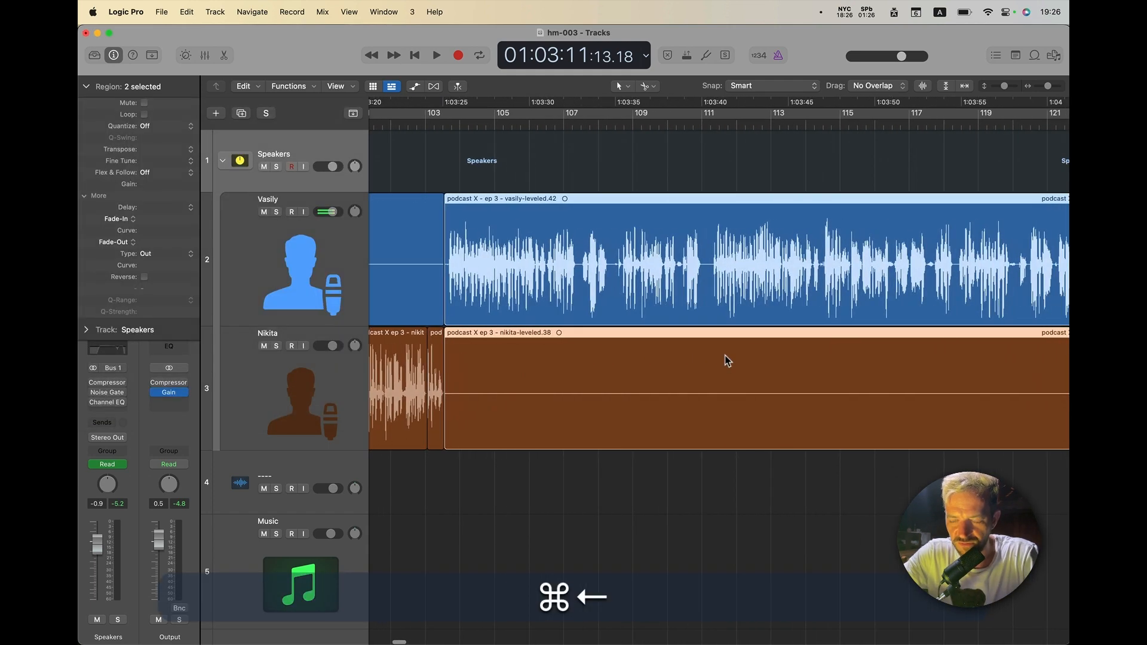
key("super+Left")
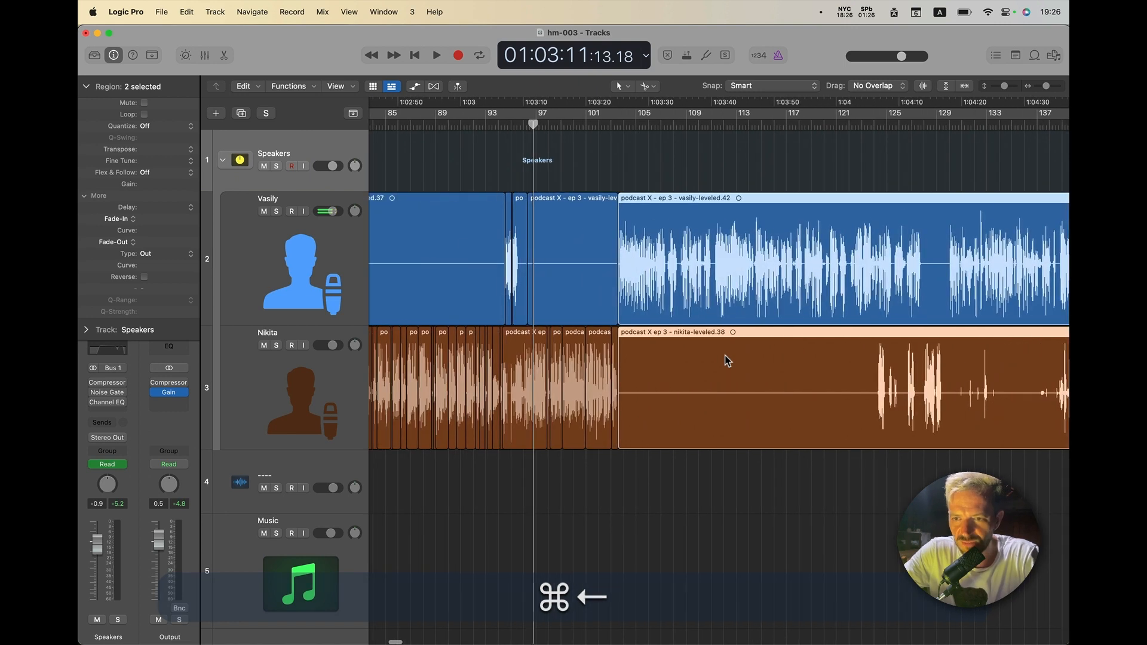
key("super+Right")
key("super+Right")
key("super+Right")
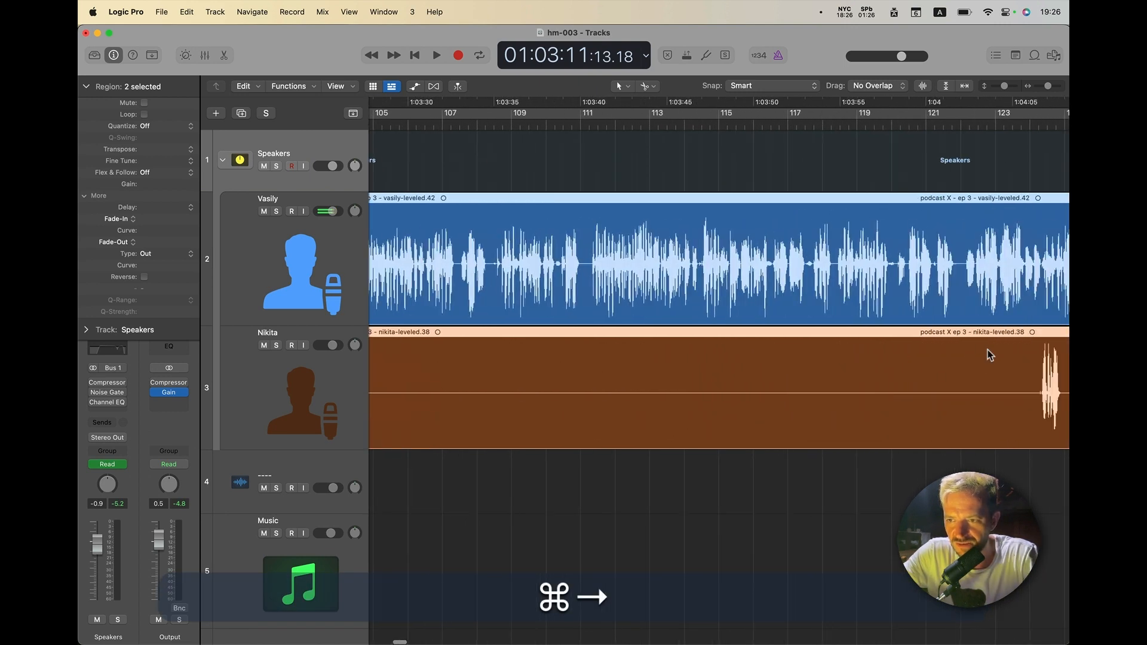
key("super+Left")
key("super+Left")
key("super+Left")
key("super+Left")
key("super+Left")
key("super+Left")
key("super+Left")
key("super+Left")
key("super+Left")
key("super+Left")
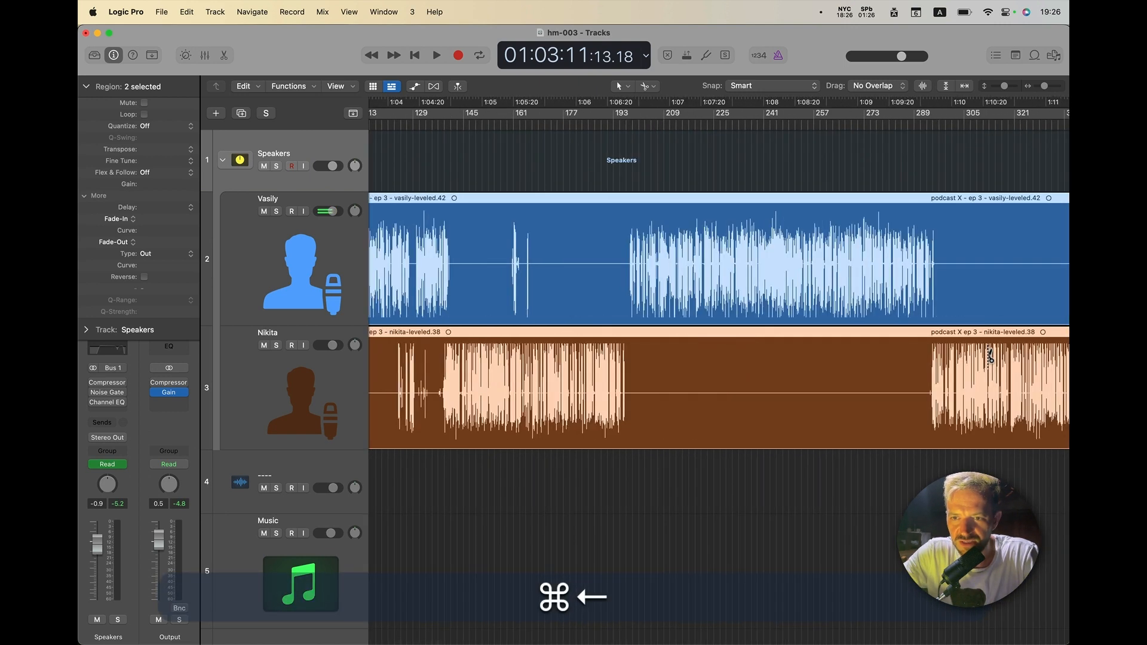
scroll(987, 356, "left", 3)
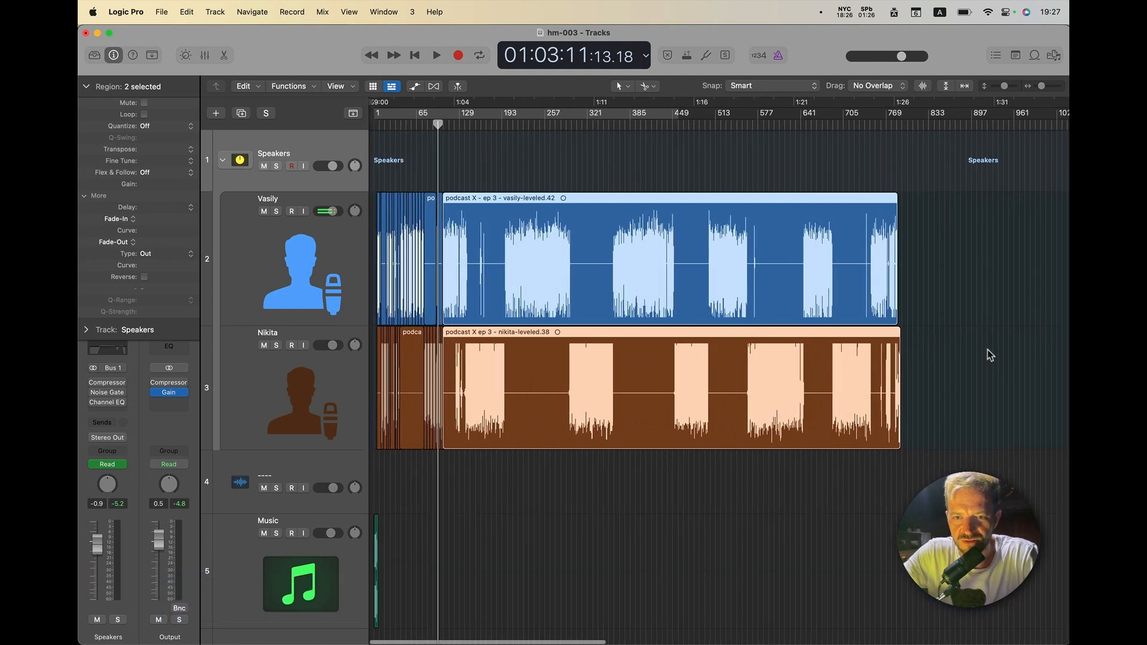
key("super+Right")
key("super+Right")
key("super+Right")
key("super+Right")
scroll(735, 394, "left", 3)
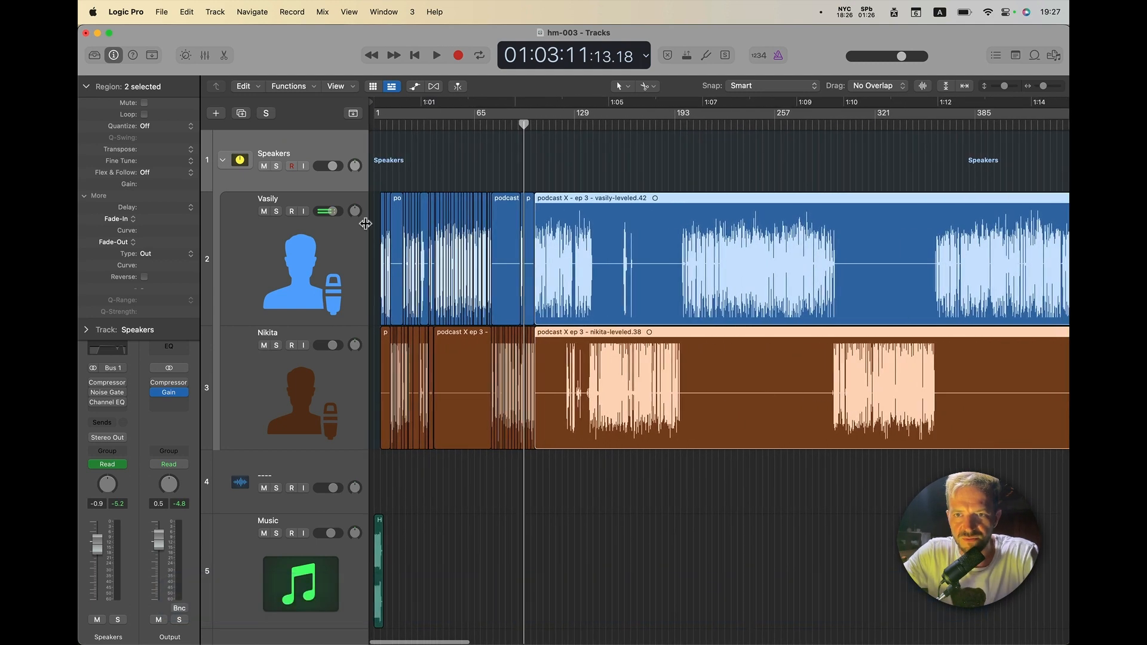
Step: Place the playhead at 01:22:06 within the unedited part of the episode and save the project
left_click_drag(523, 123, 534, 124)
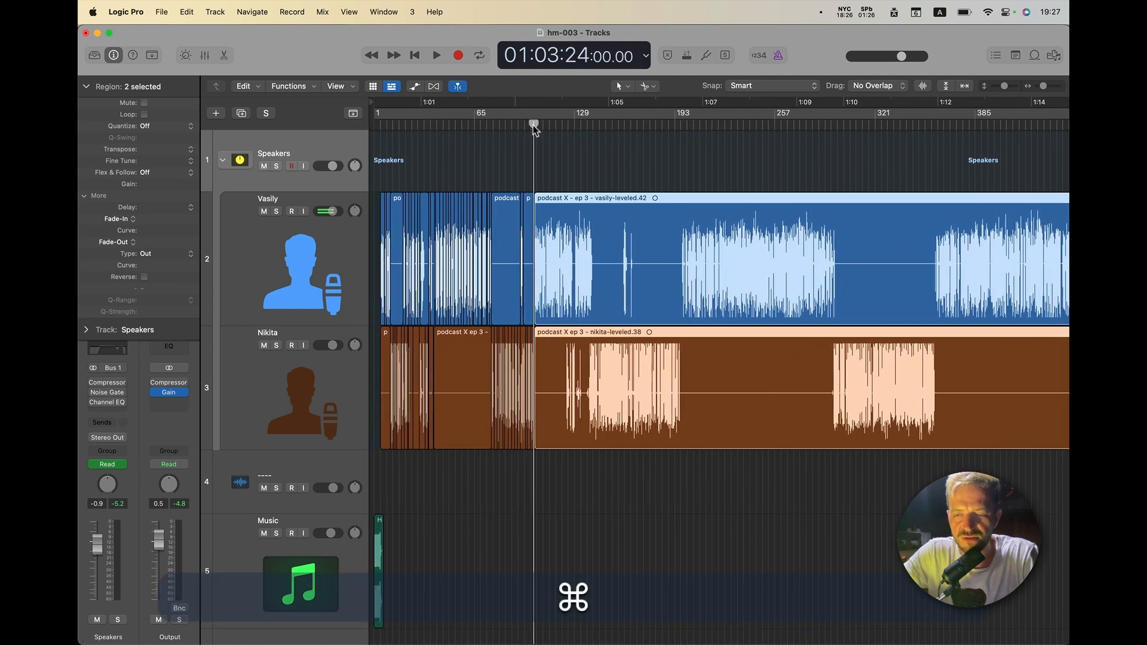
key("super+Left")
key("super+Left")
key("super+Left")
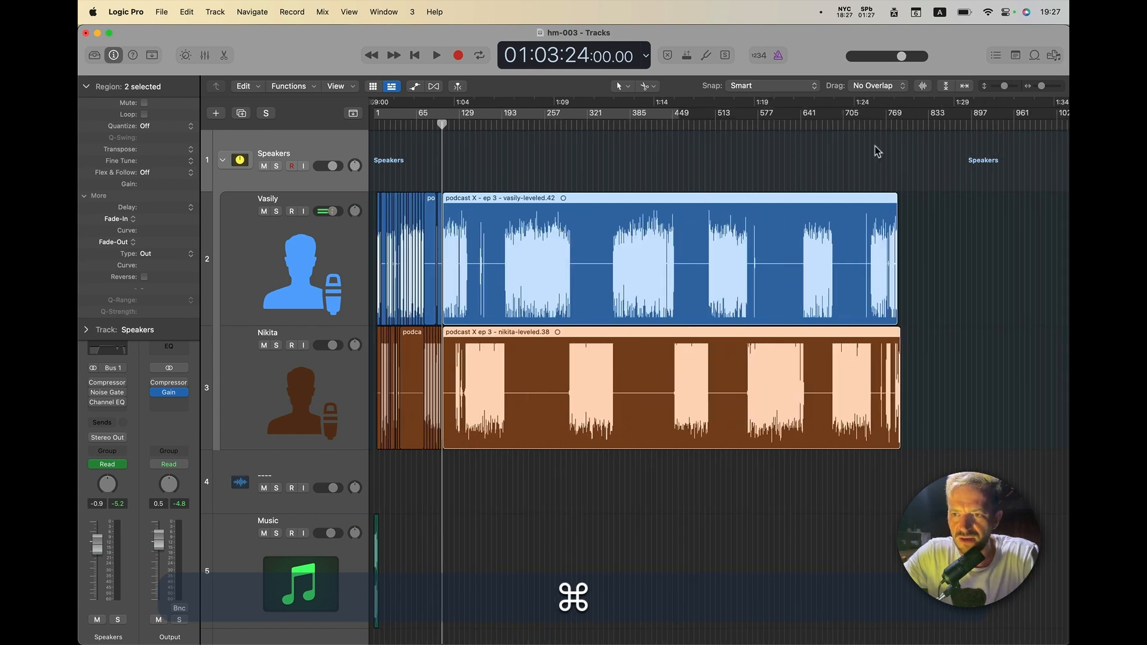
left_click(878, 124)
left_click_drag(879, 124, 816, 134)
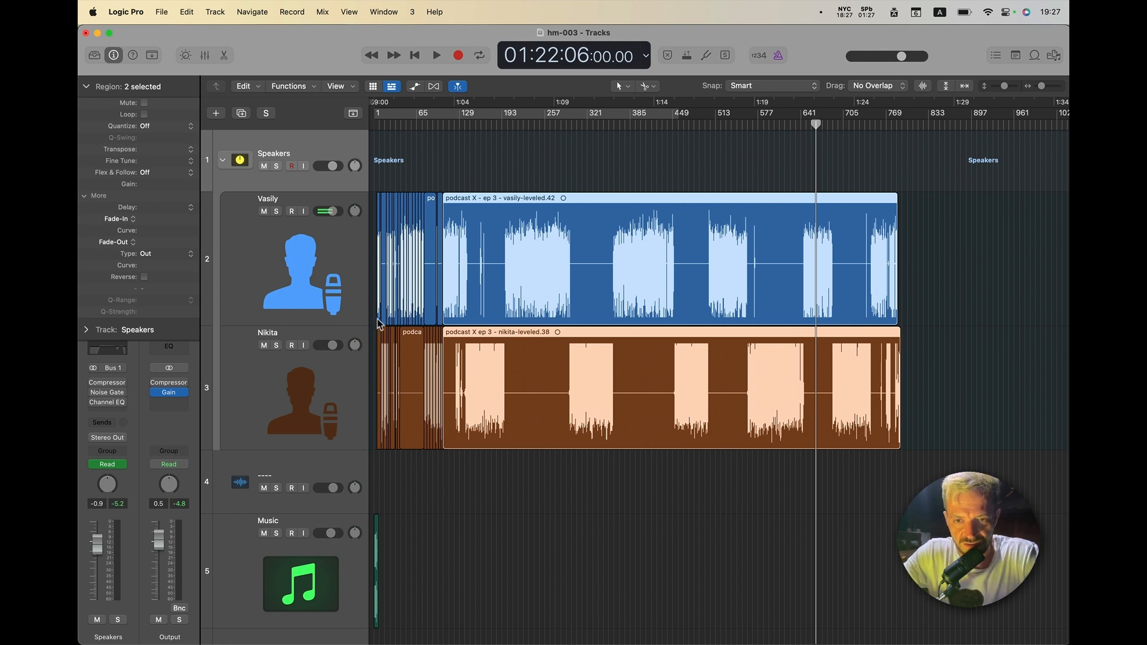
key("super")
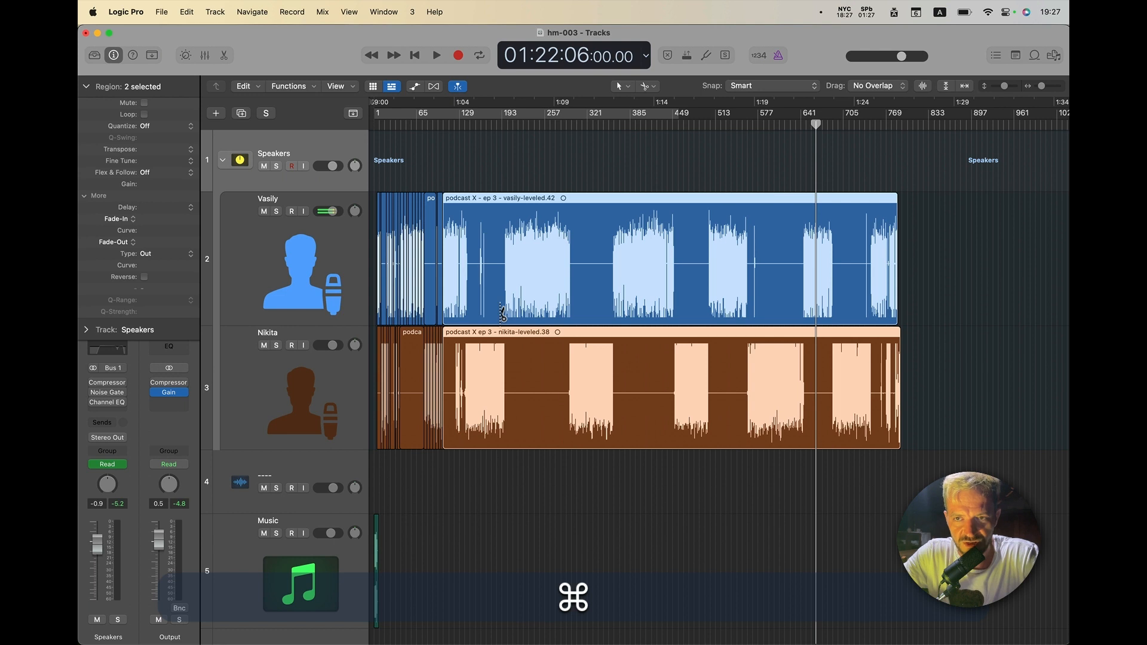
key("super+s")
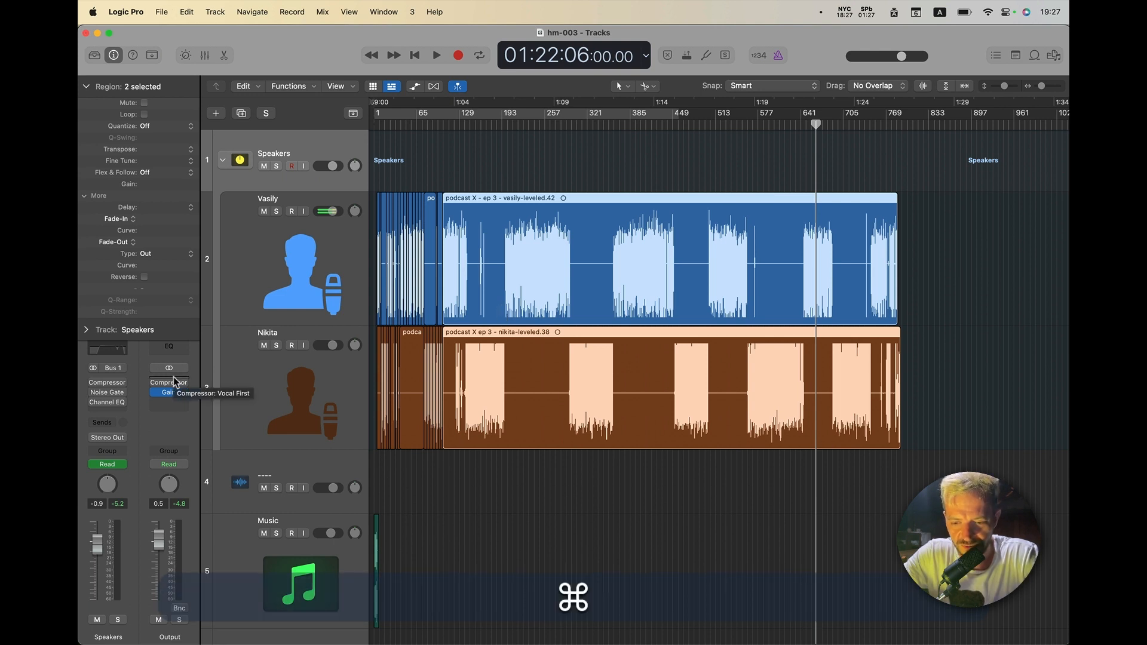
Step: Set up a bounce of hm-003 with MP3 as the only destination instead of M4A: AAC, at High quality
key("super+b")
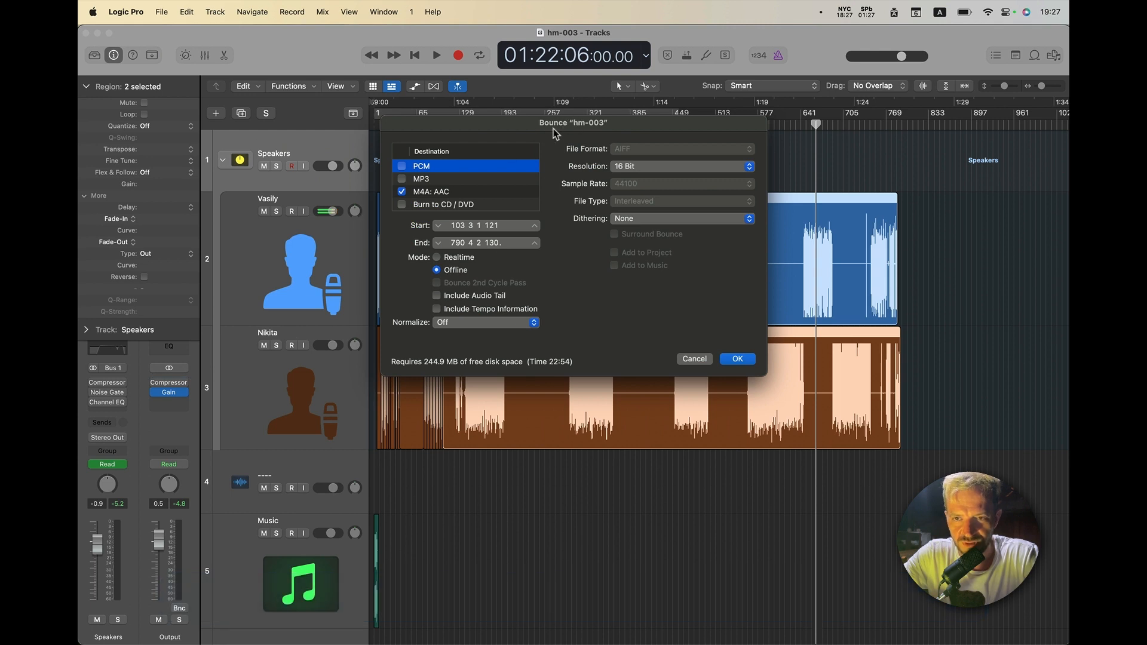
left_click(413, 192)
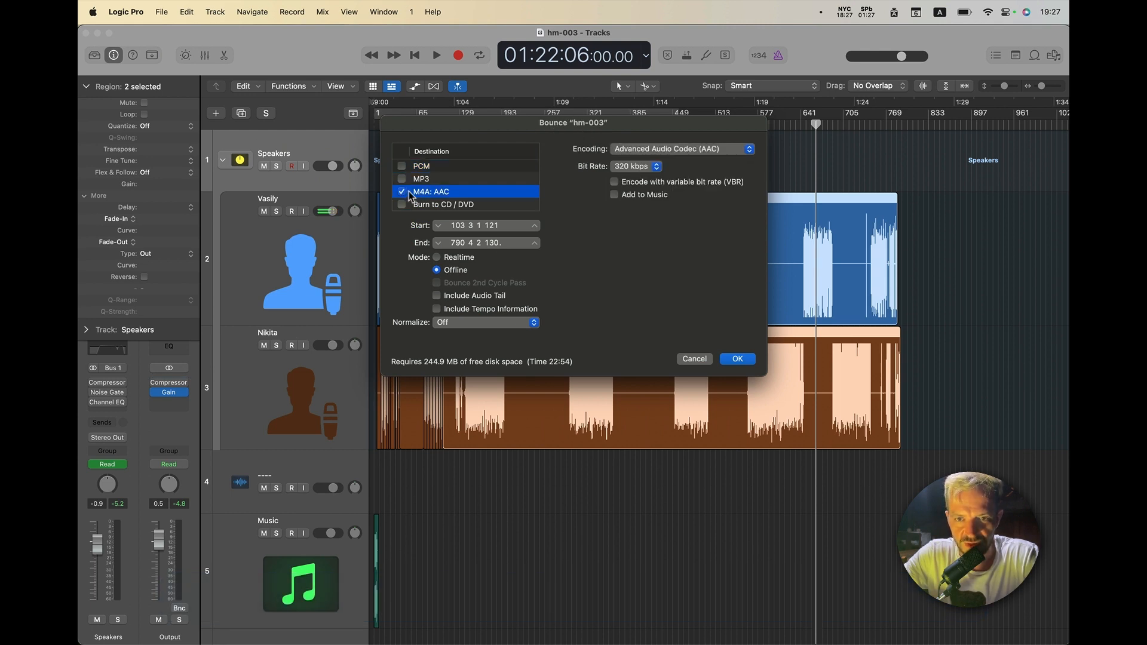
left_click(414, 180)
left_click(401, 191)
left_click(402, 179)
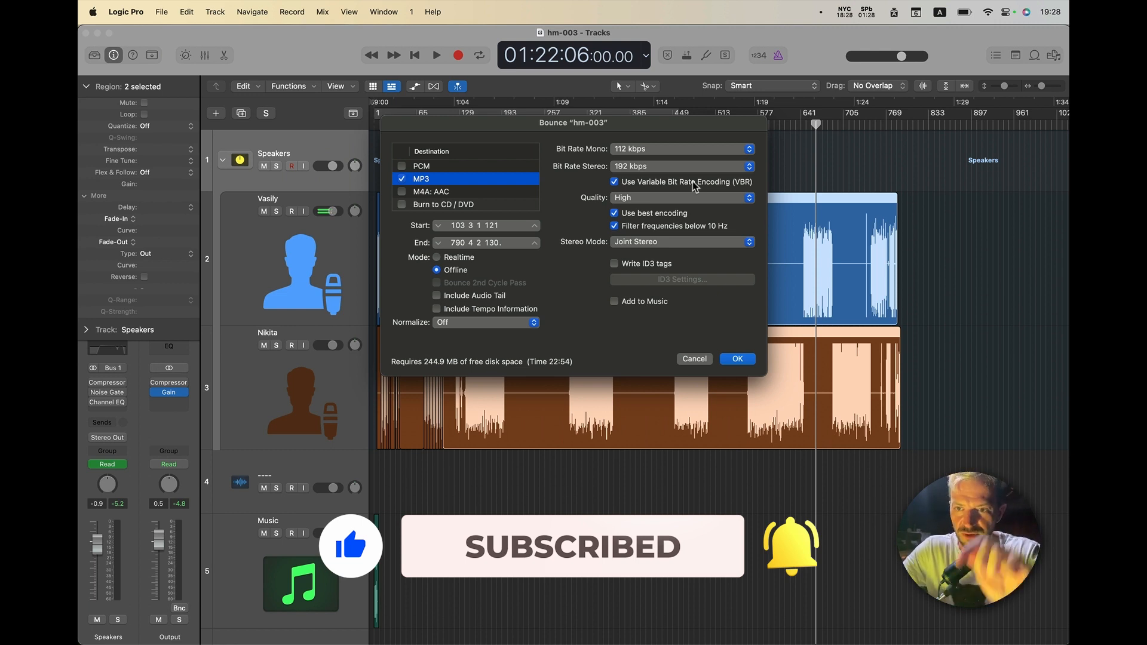
left_click(689, 196)
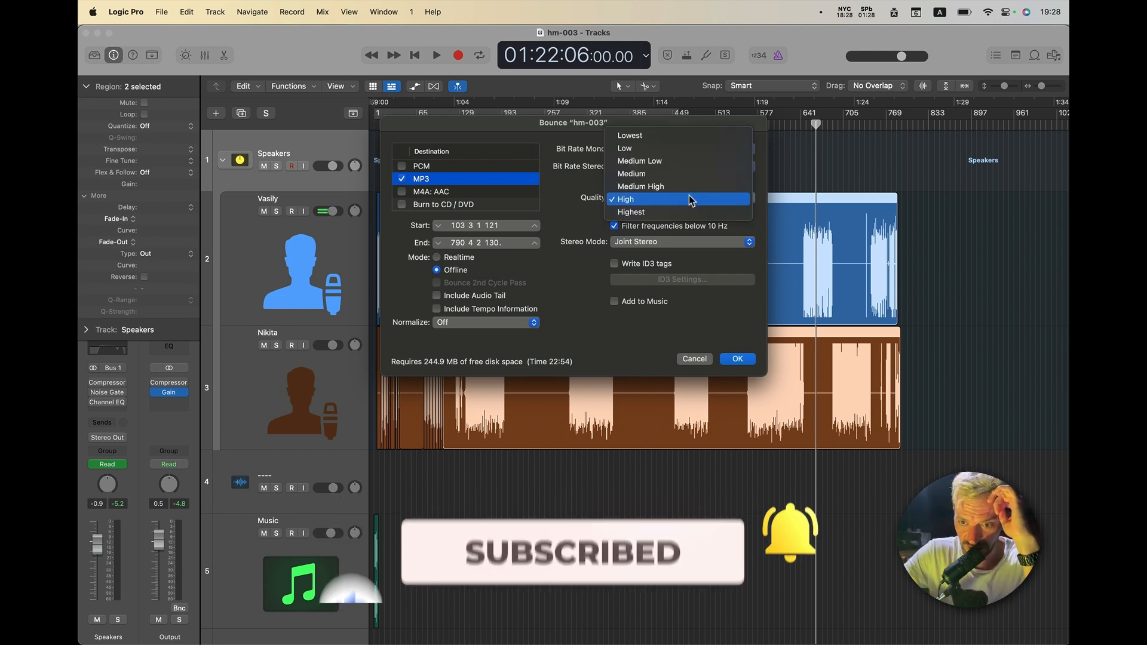
left_click(690, 196)
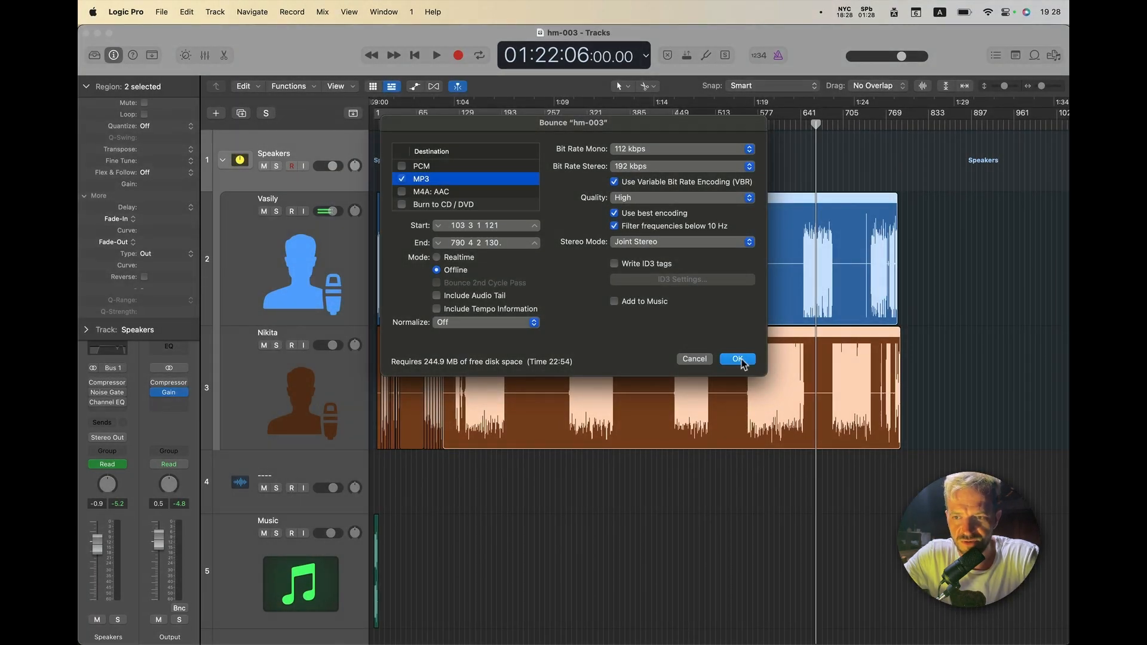
Step: Proceed to saving the bounce, check the Episodes folder as its location, and cancel the export
left_click(740, 360)
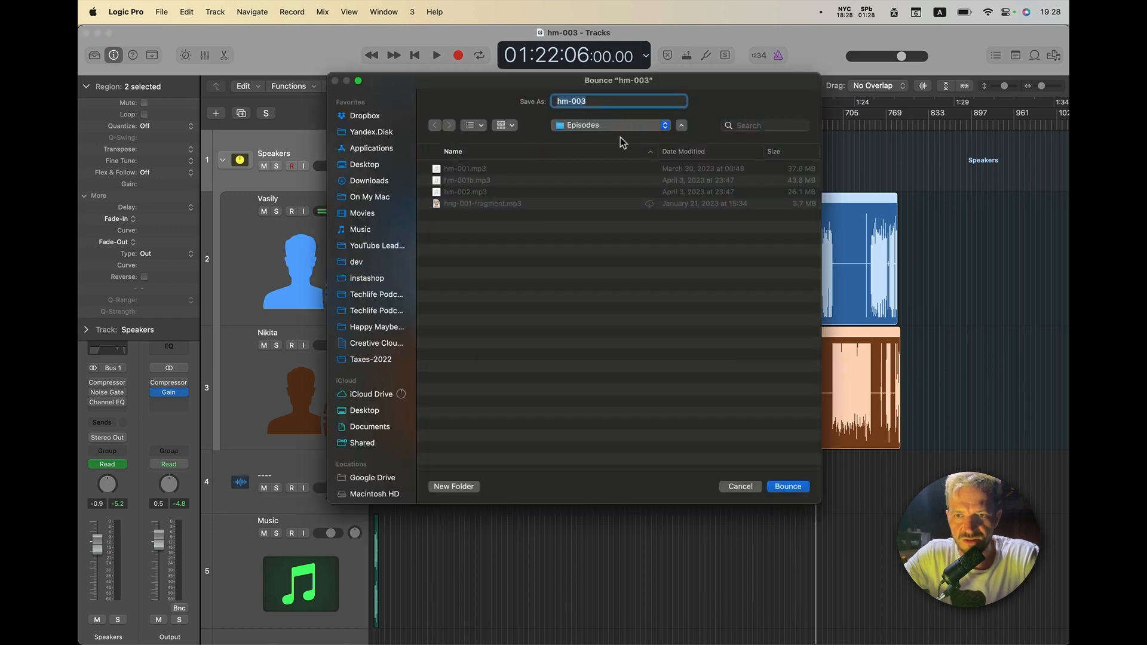
left_click(583, 127)
left_click(581, 128)
left_click(576, 132)
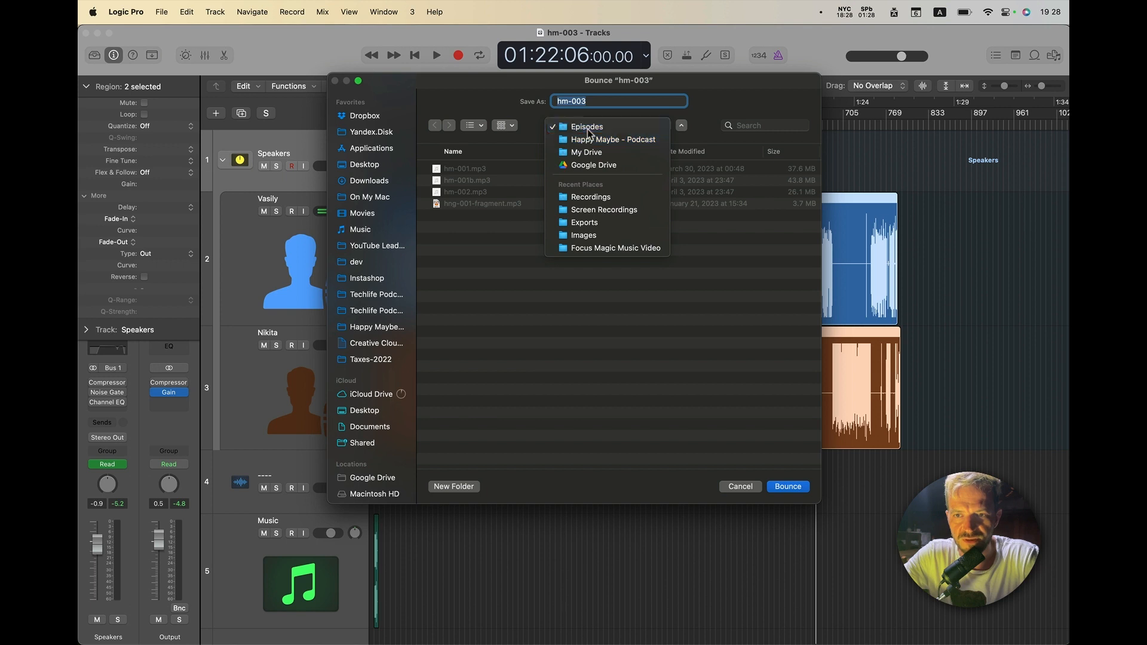
left_click(587, 129)
left_click(587, 129)
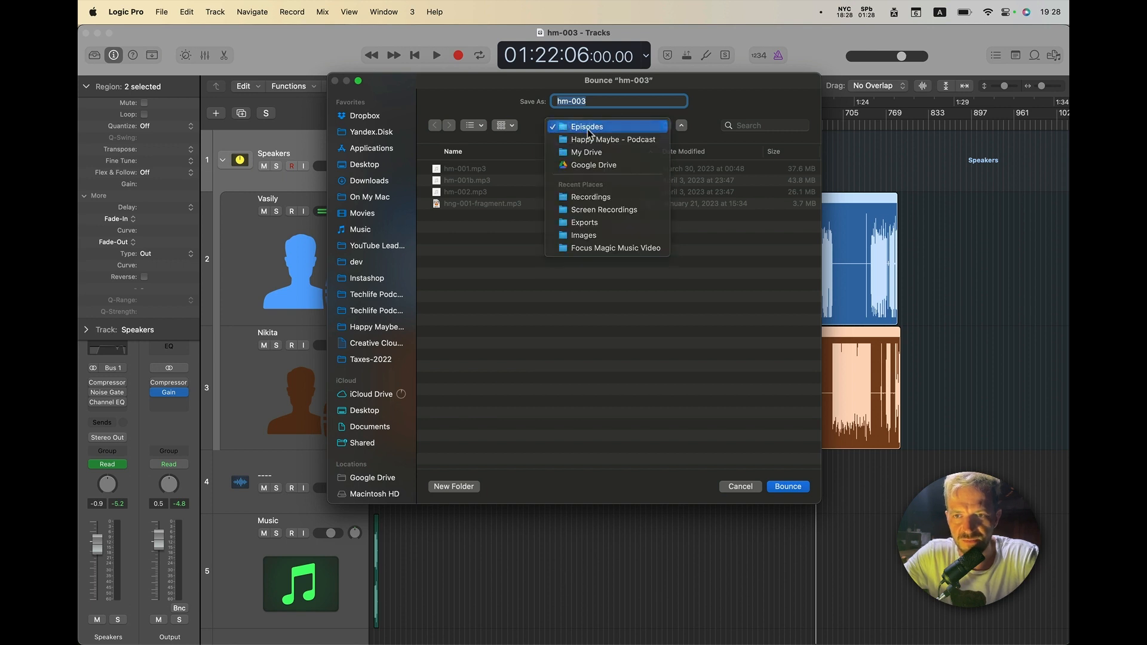
left_click(587, 129)
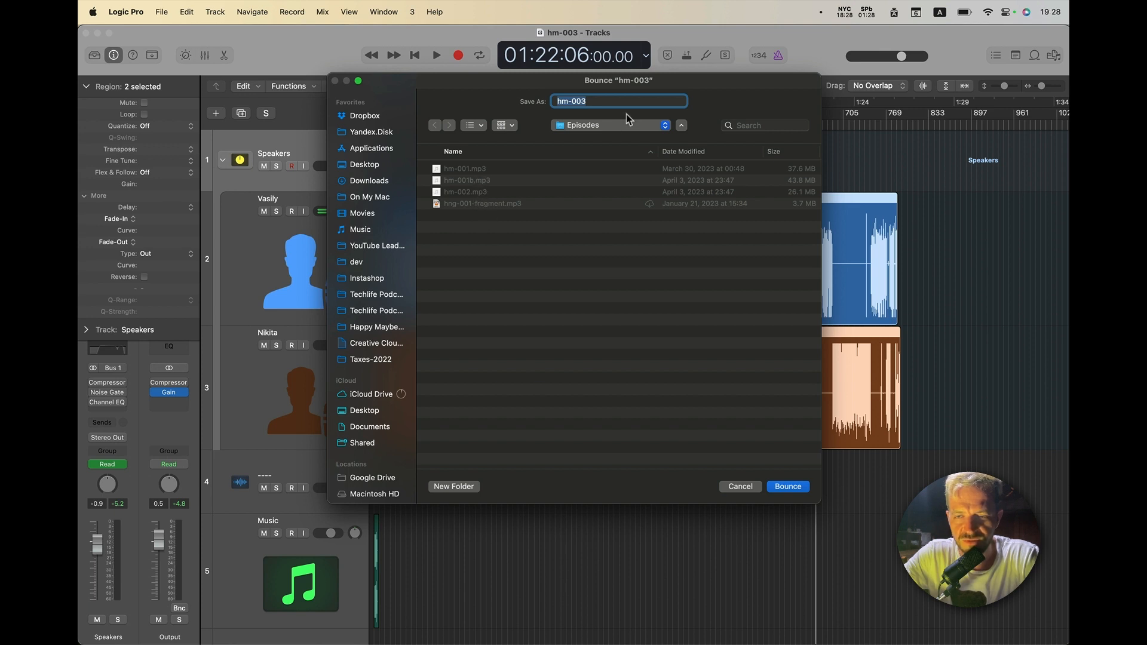
left_click(740, 487)
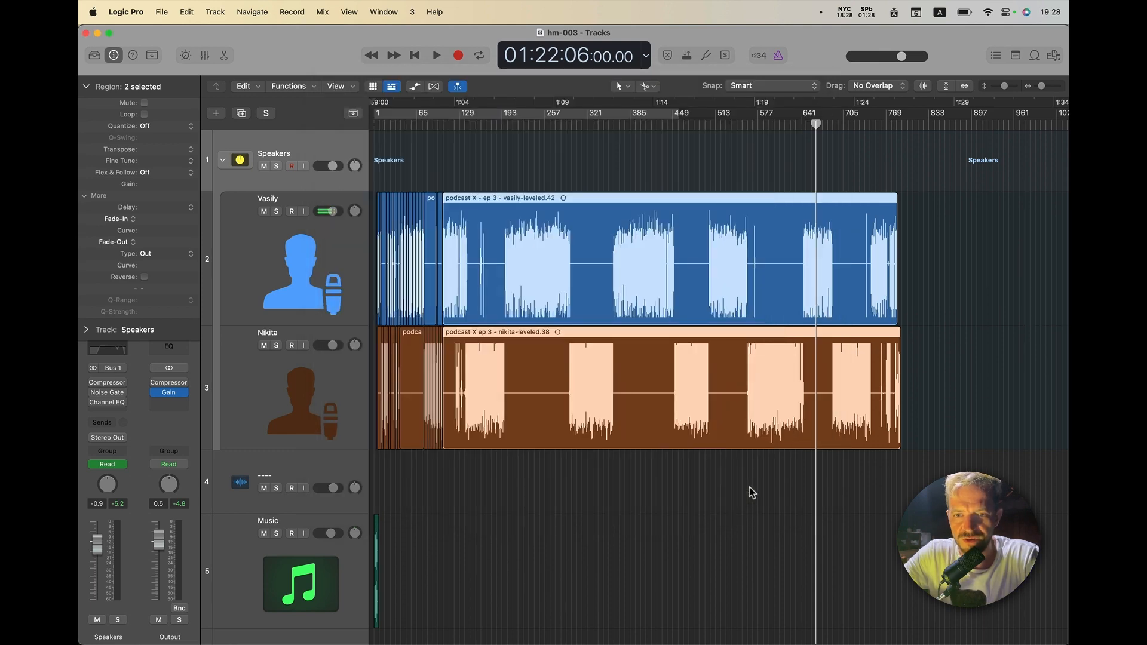
key("super")
key("super+Tab")
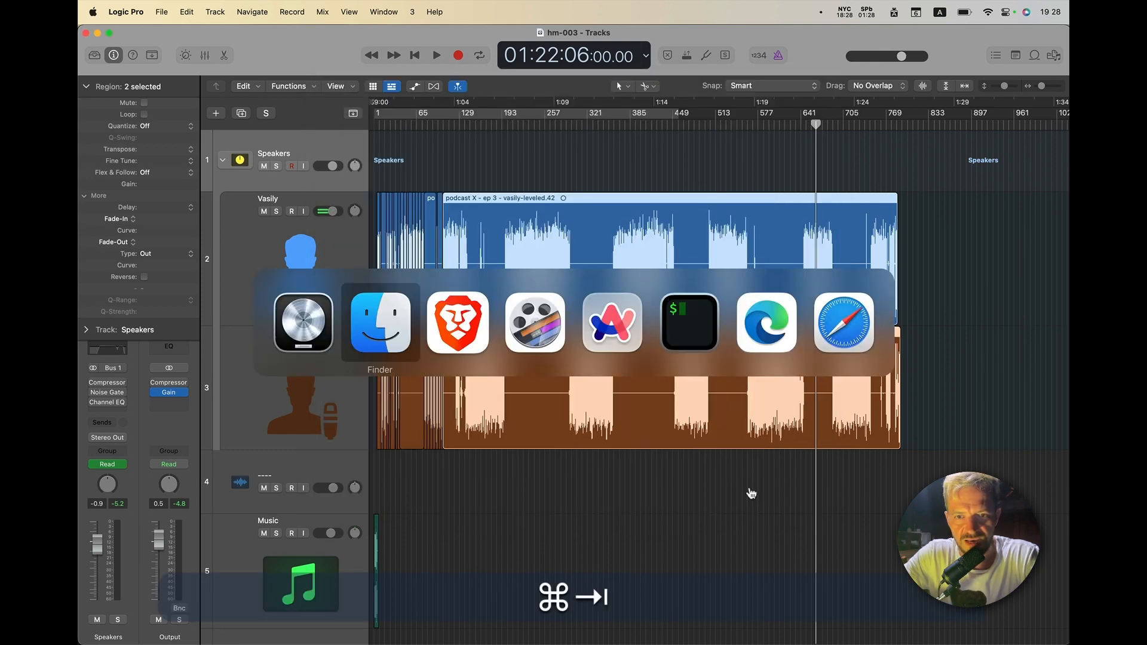
key("super+Tab")
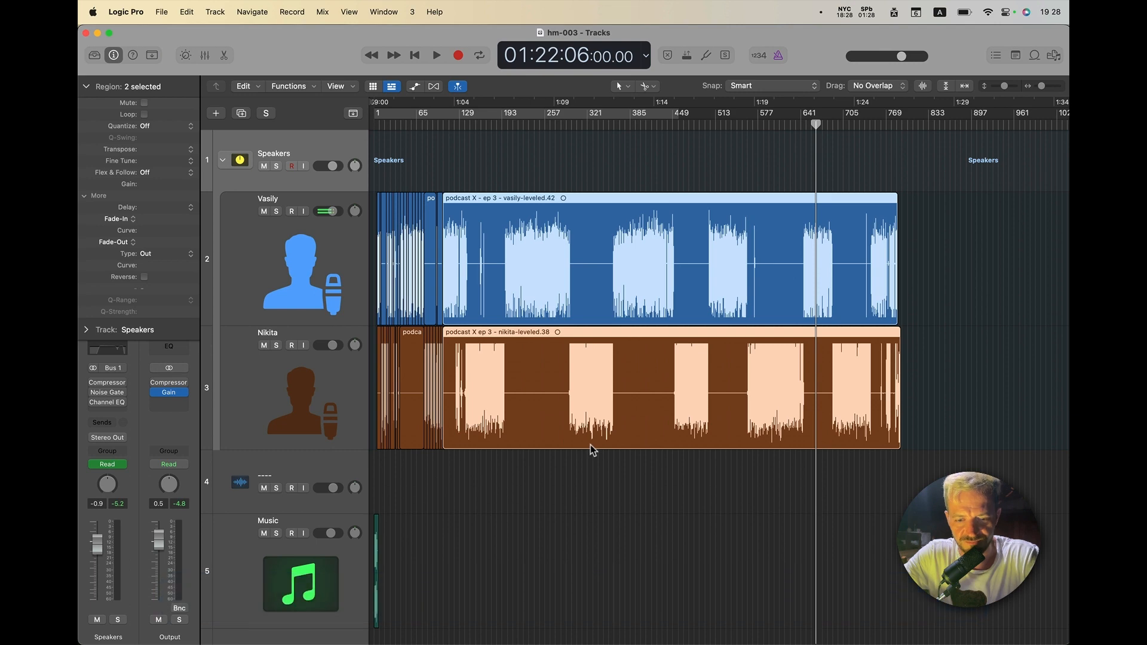